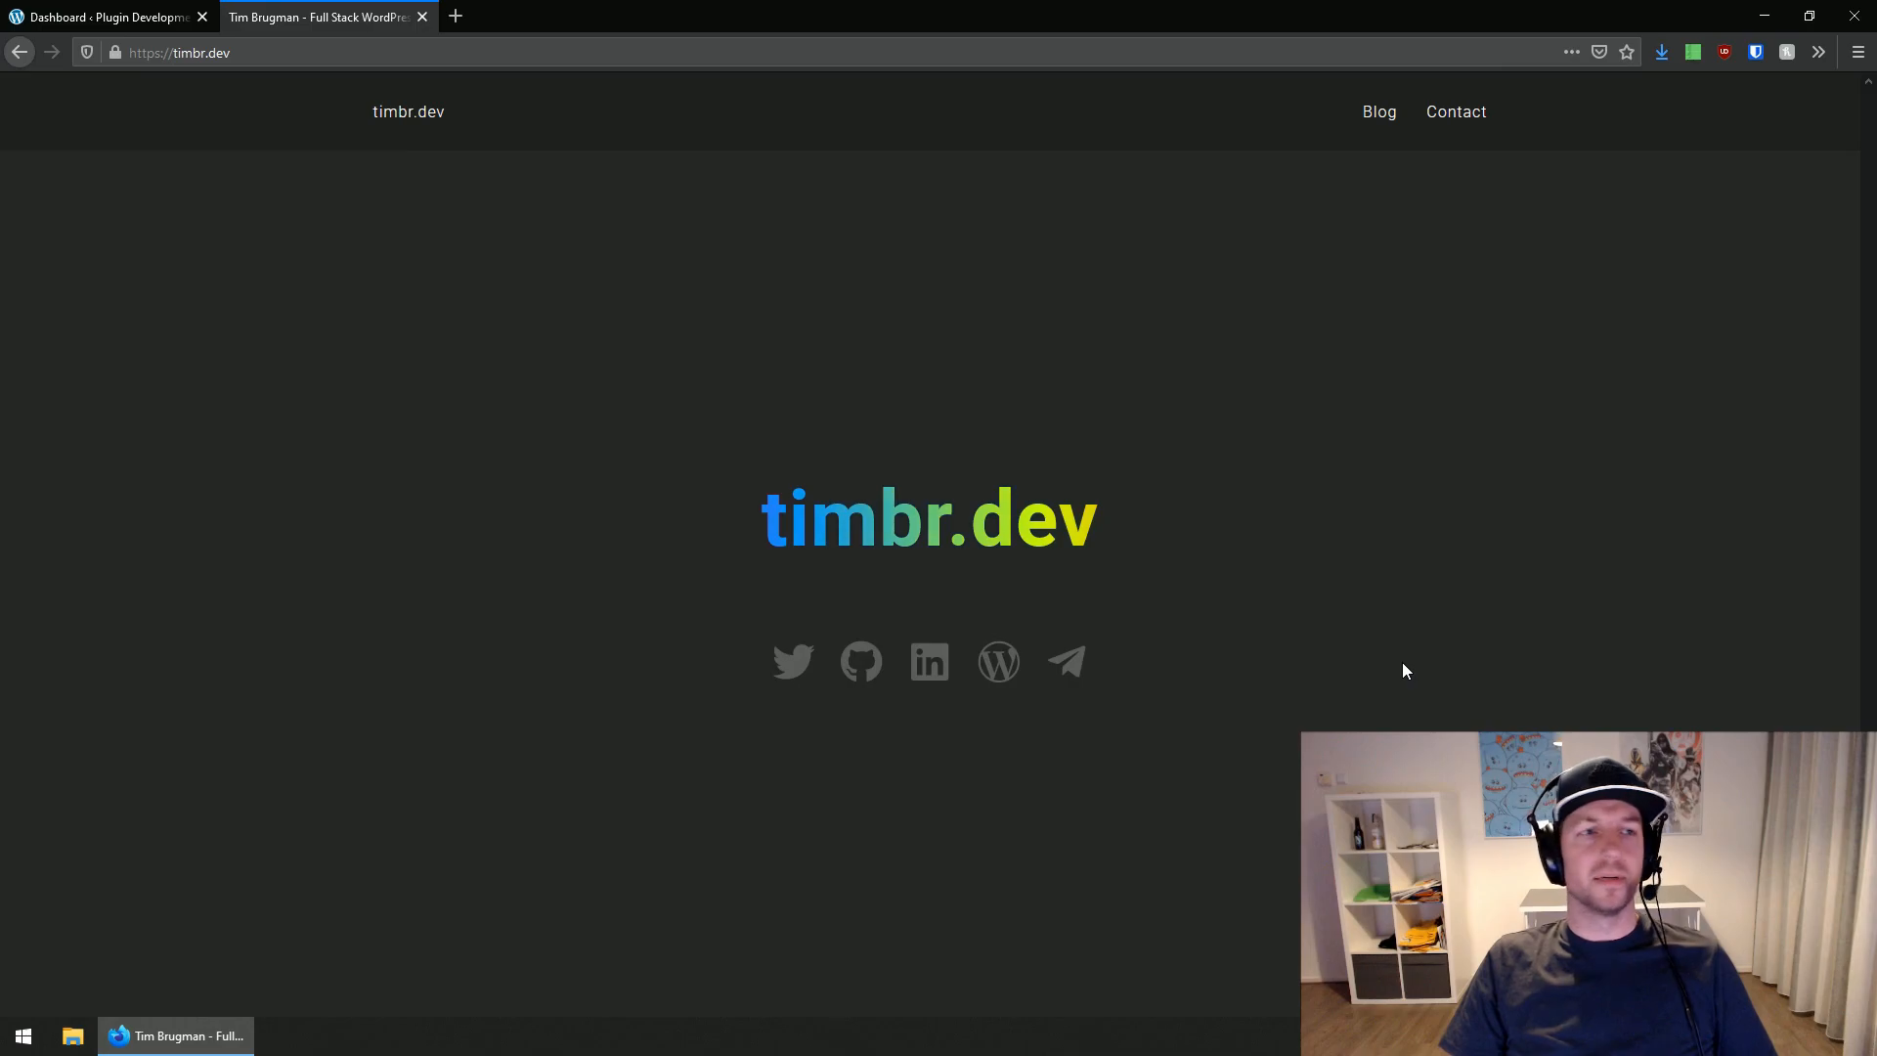
Look over the timbr.dev home page and its Blog page, and close that site to return to the WordPress dashboard.
{"action": "key", "text": "ctrl+Tab"}
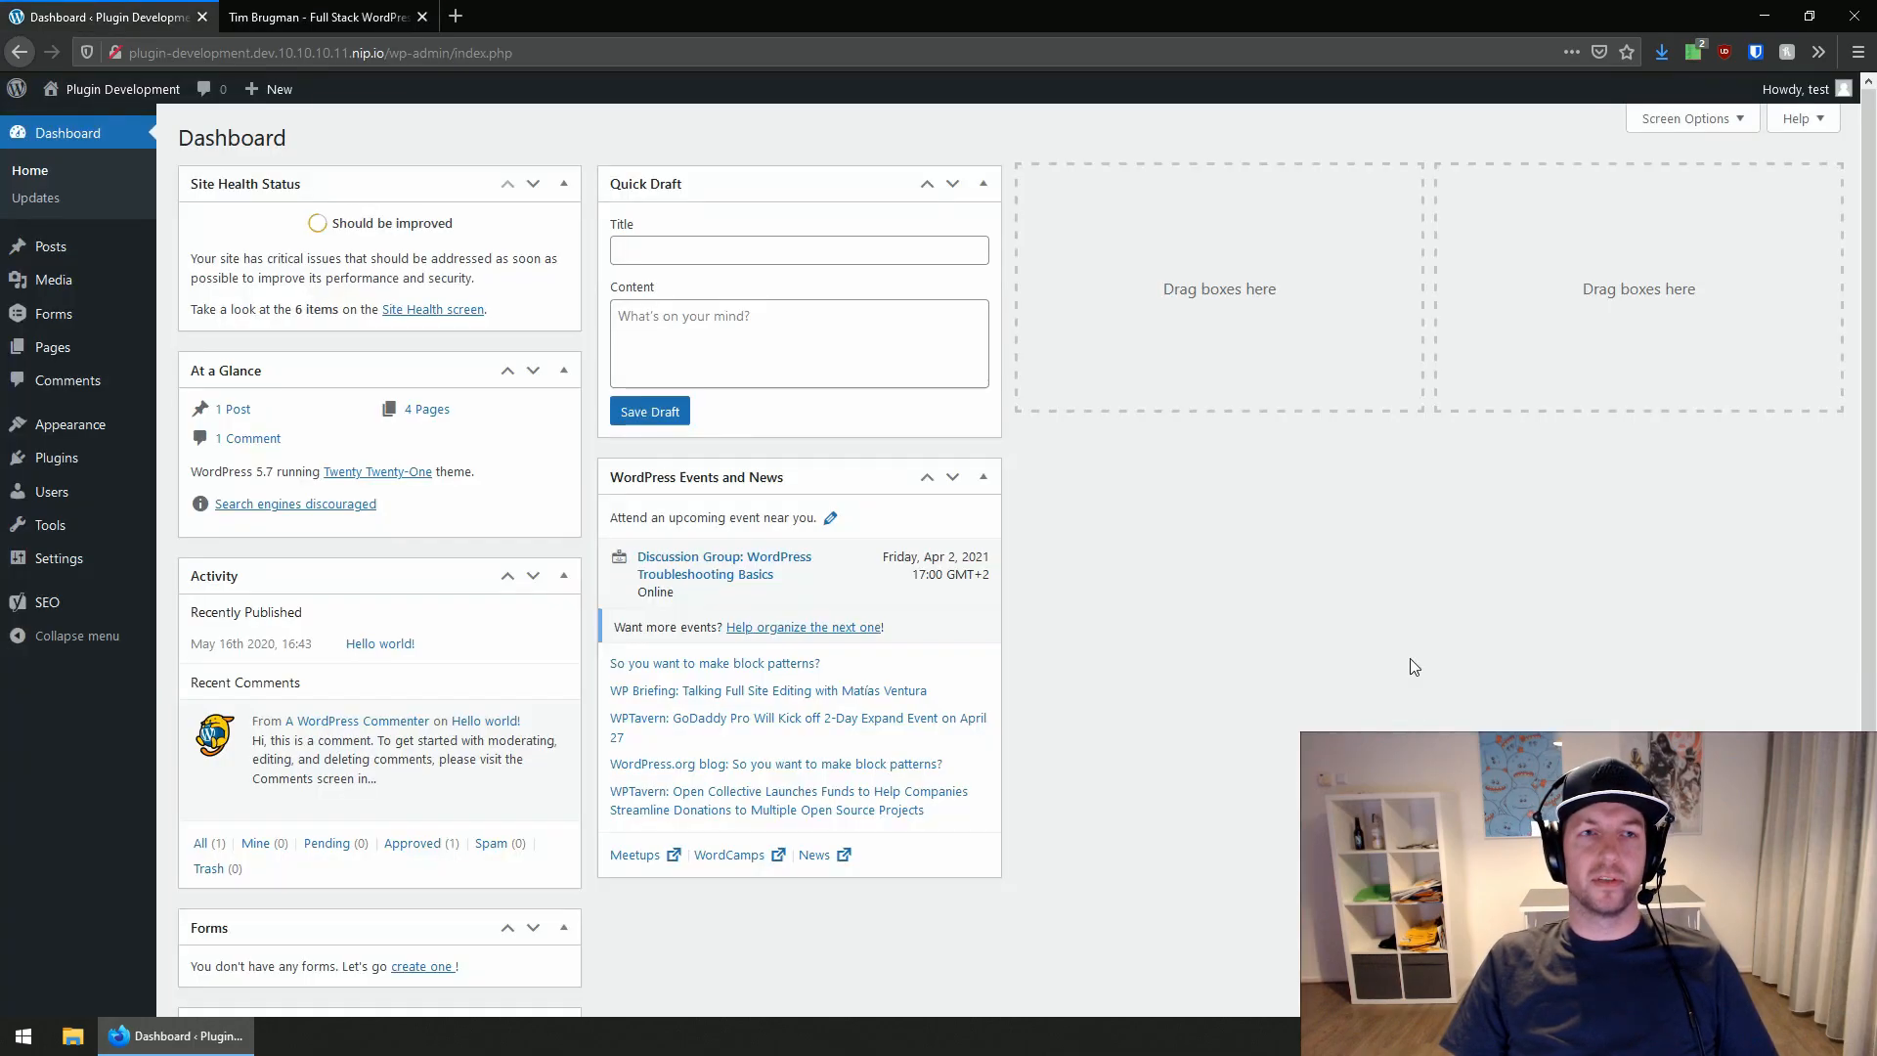
{"action": "key", "text": "ctrl+Tab"}
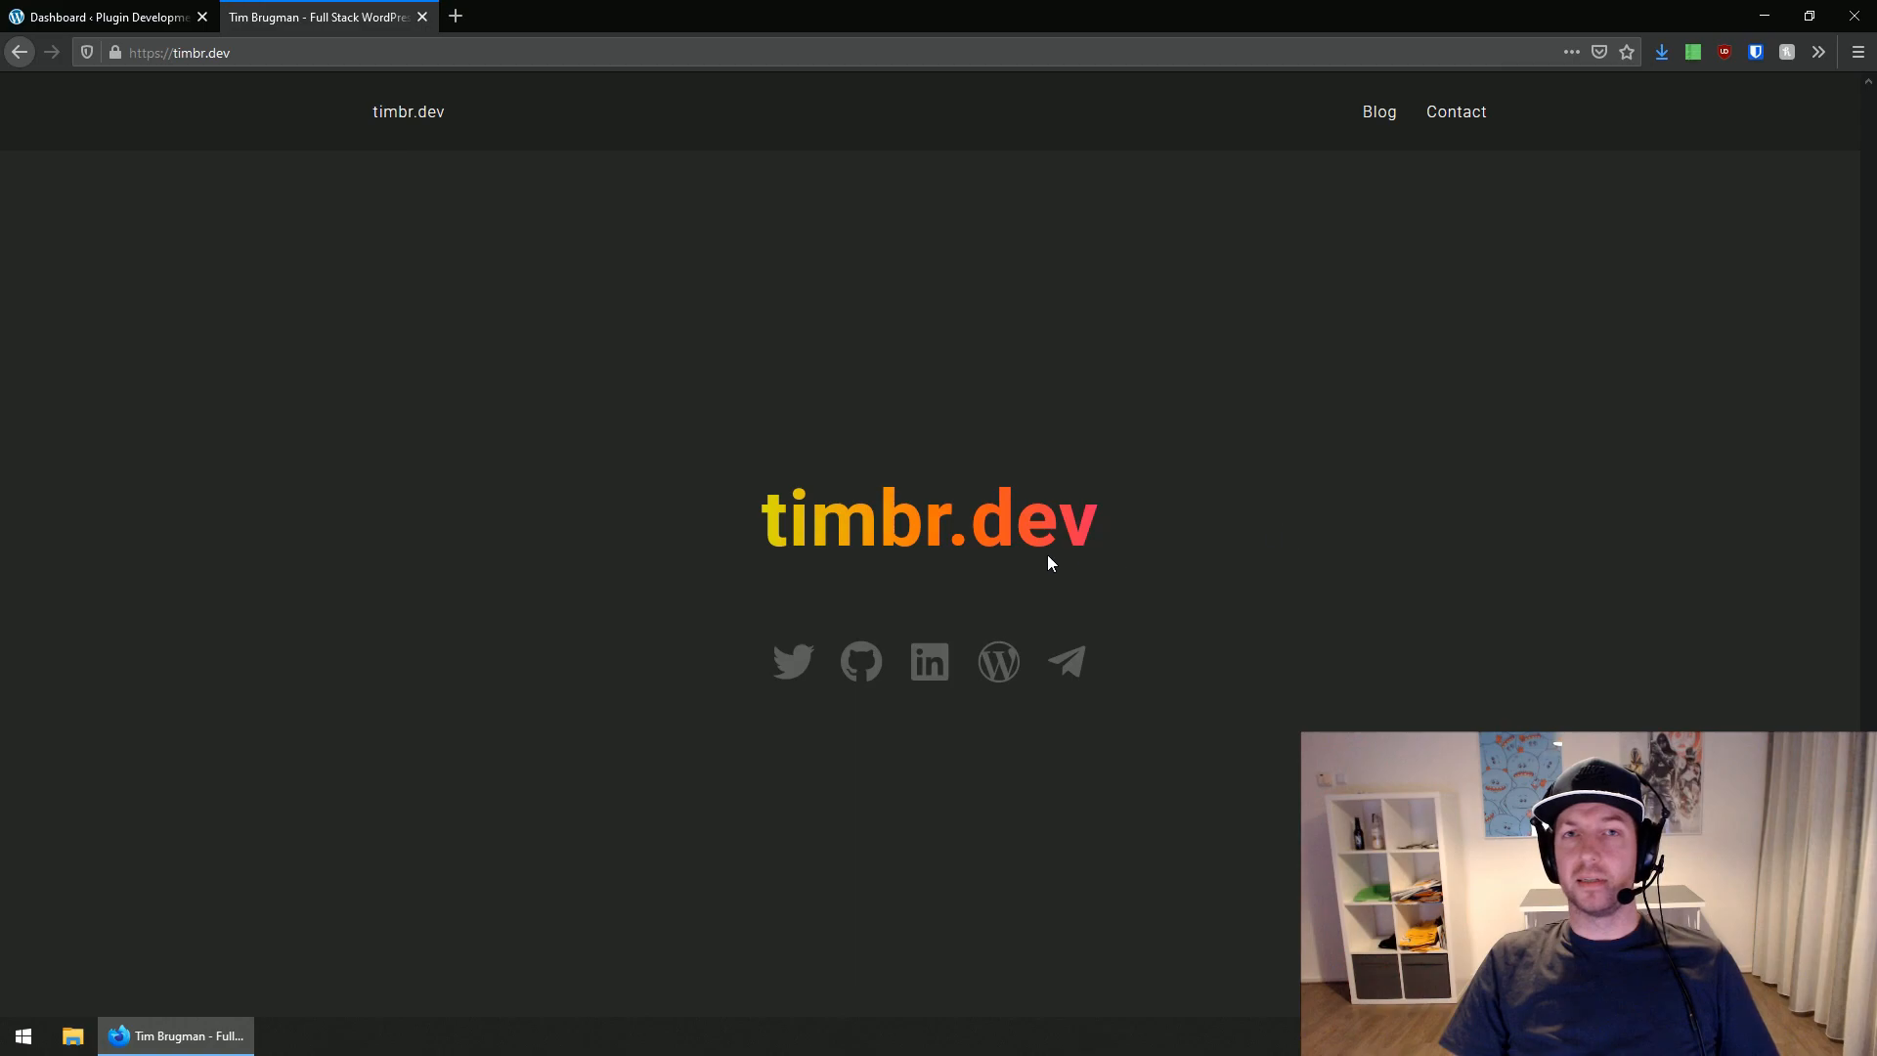
{"action": "mouse_move", "coordinate": [720, 626]}
{"action": "left_mouse_down"}
{"action": "mouse_move", "coordinate": [939, 729]}
{"action": "mouse_move", "coordinate": [1181, 703]}
{"action": "left_mouse_up"}
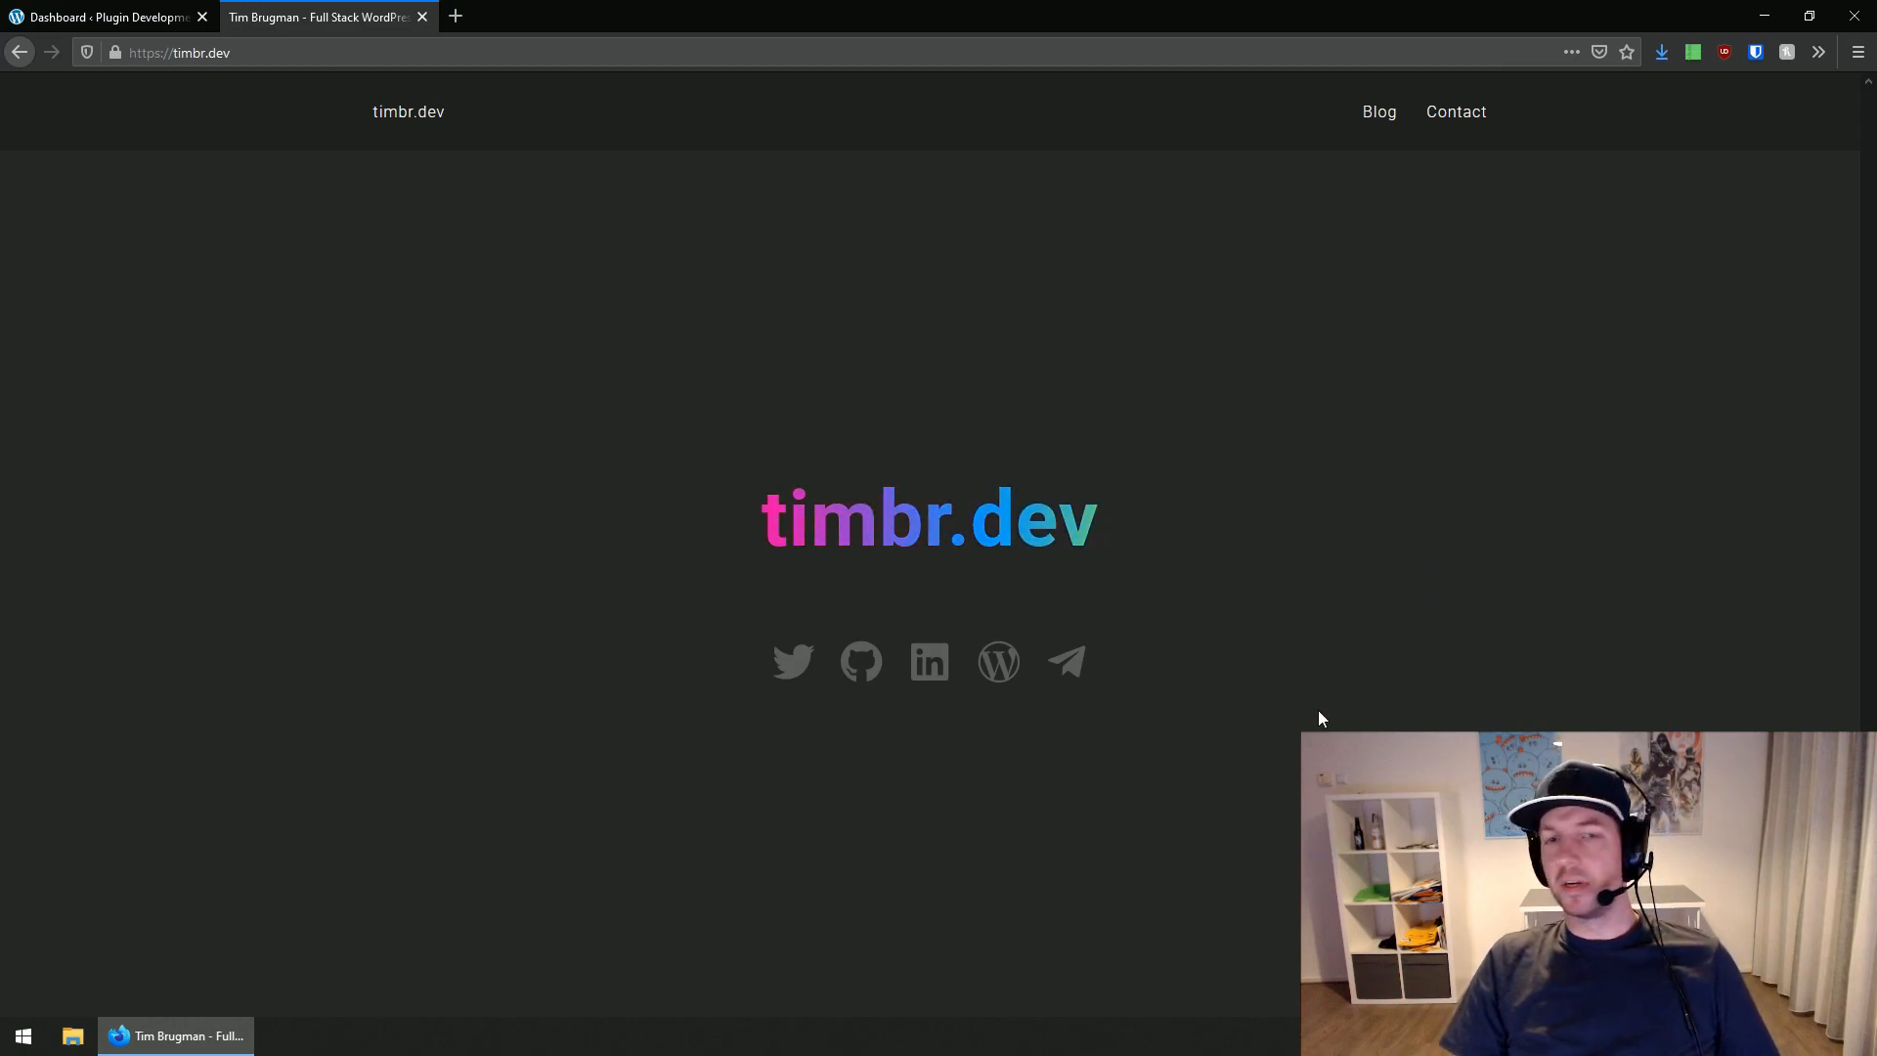
{"action": "mouse_move", "coordinate": [988, 582]}
{"action": "left_mouse_down"}
{"action": "mouse_move", "coordinate": [1162, 614]}
{"action": "mouse_move", "coordinate": [690, 624]}
{"action": "mouse_move", "coordinate": [1186, 759]}
{"action": "left_mouse_up"}
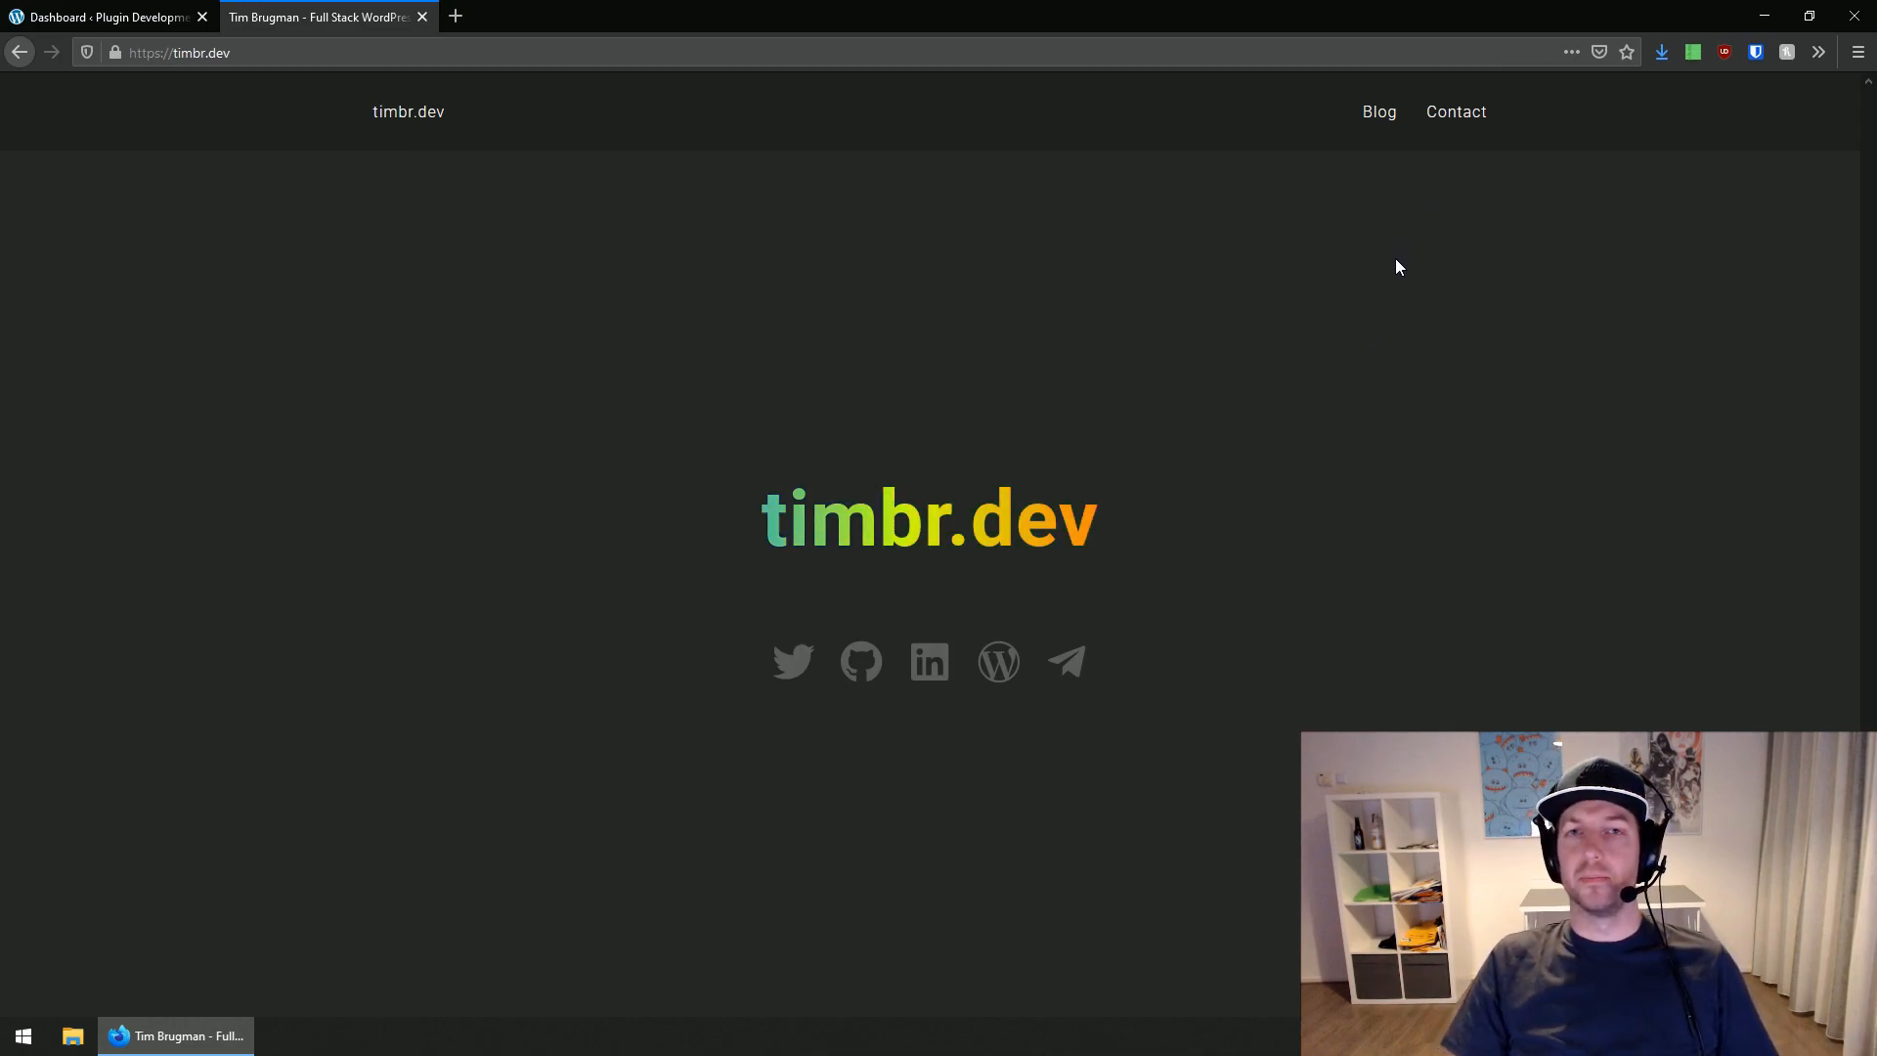
{"action": "left_click", "coordinate": [1462, 115]}
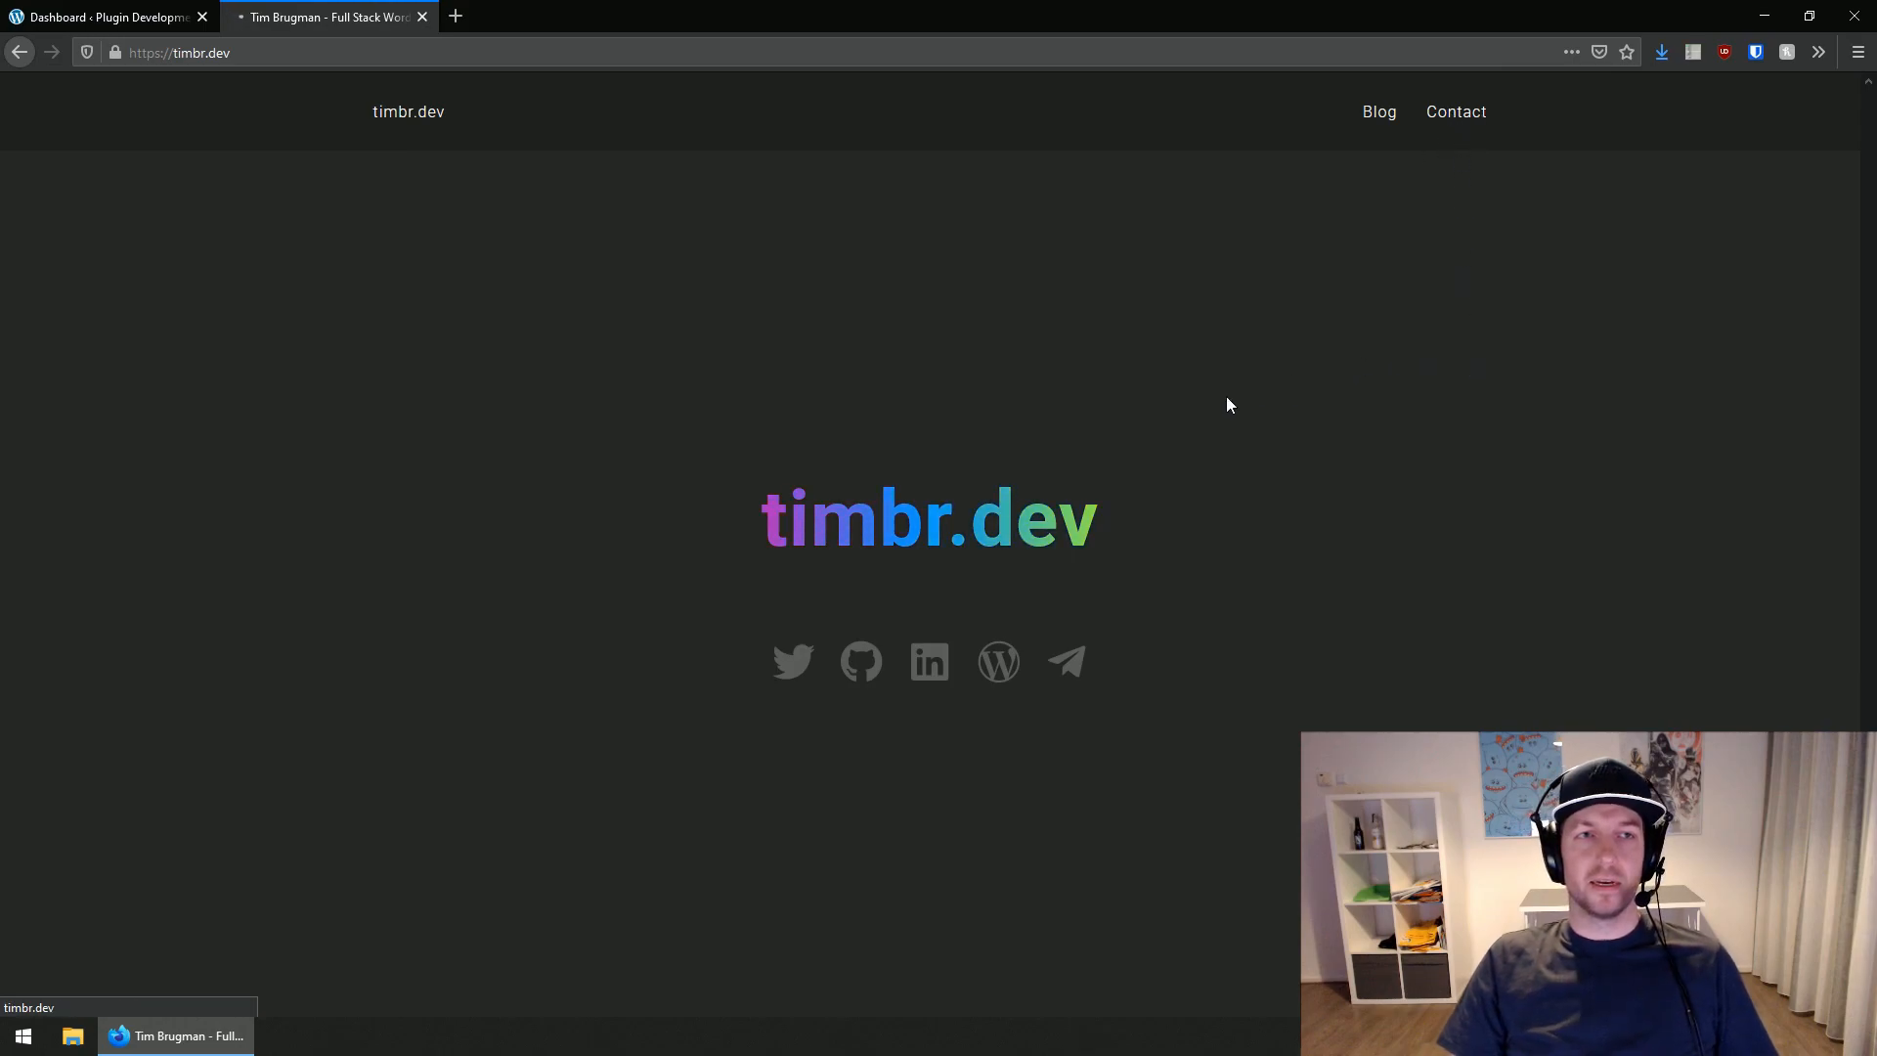
{"action": "left_click", "coordinate": [1373, 117]}
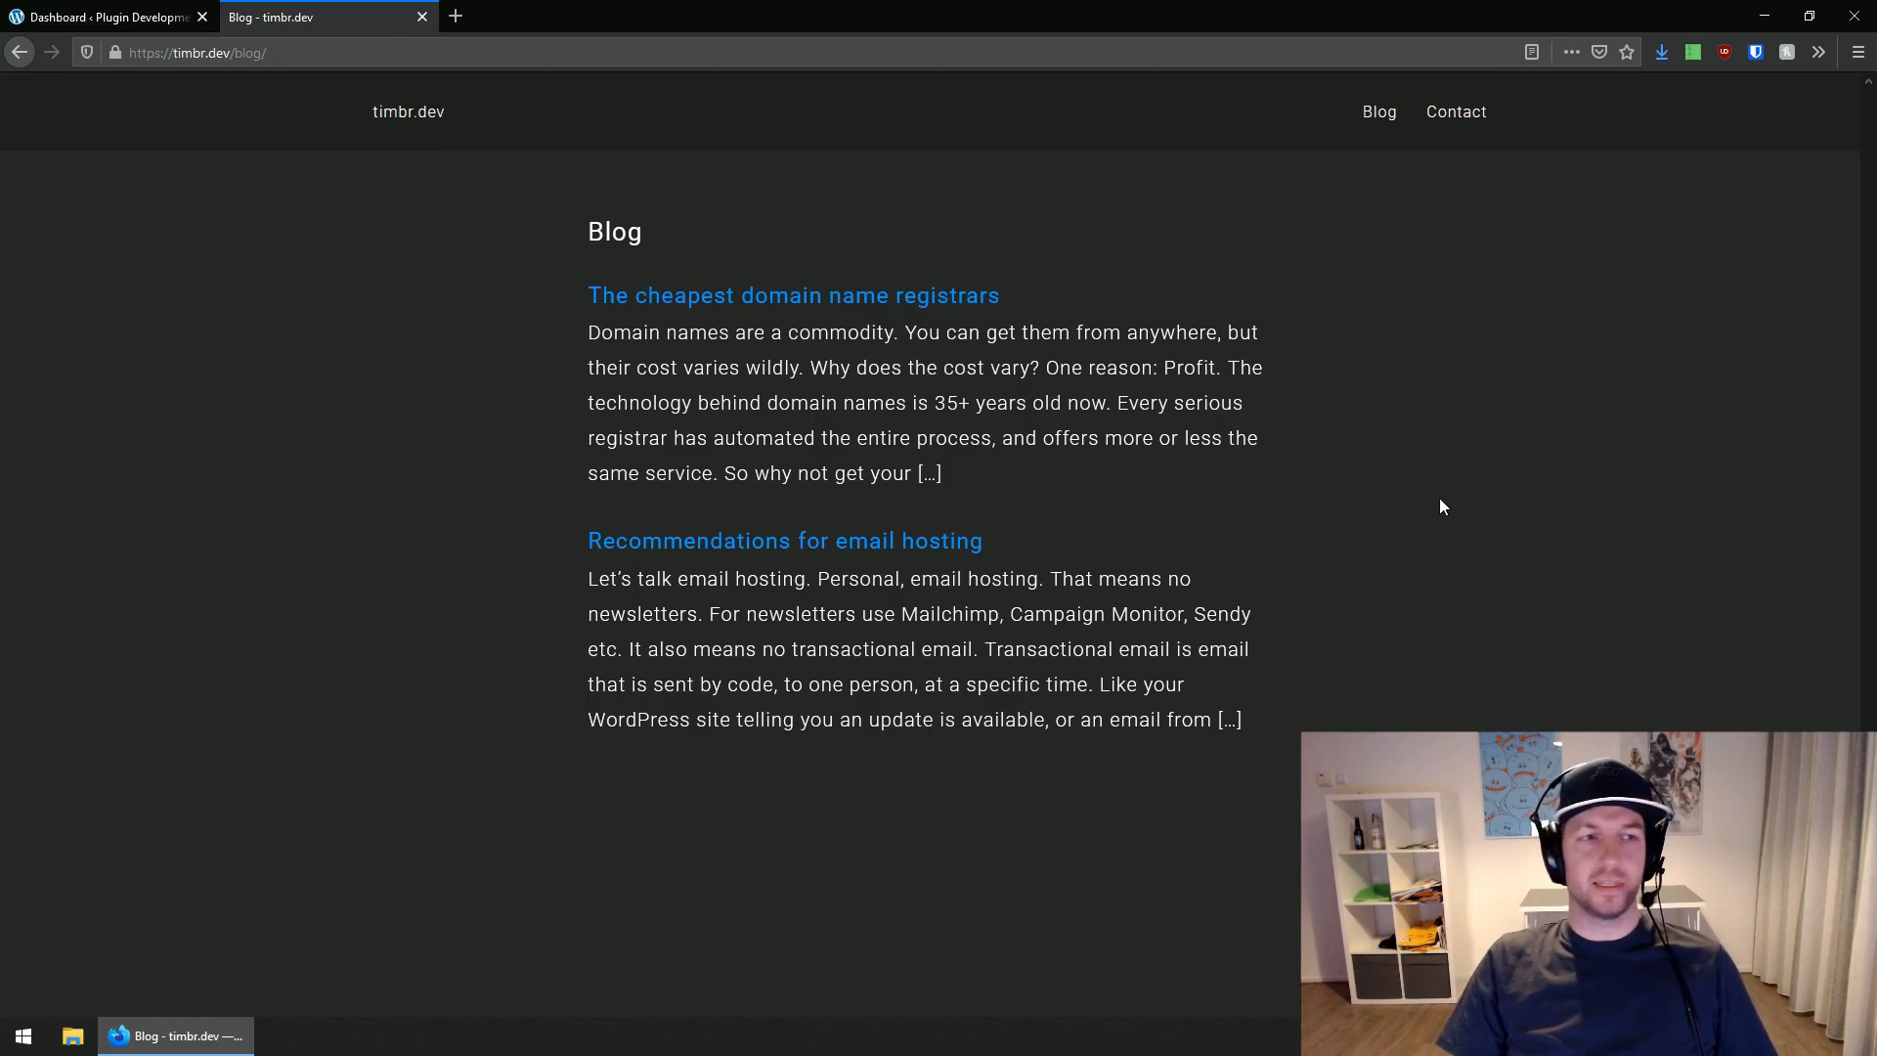
{"action": "key", "text": "ctrl+w"}
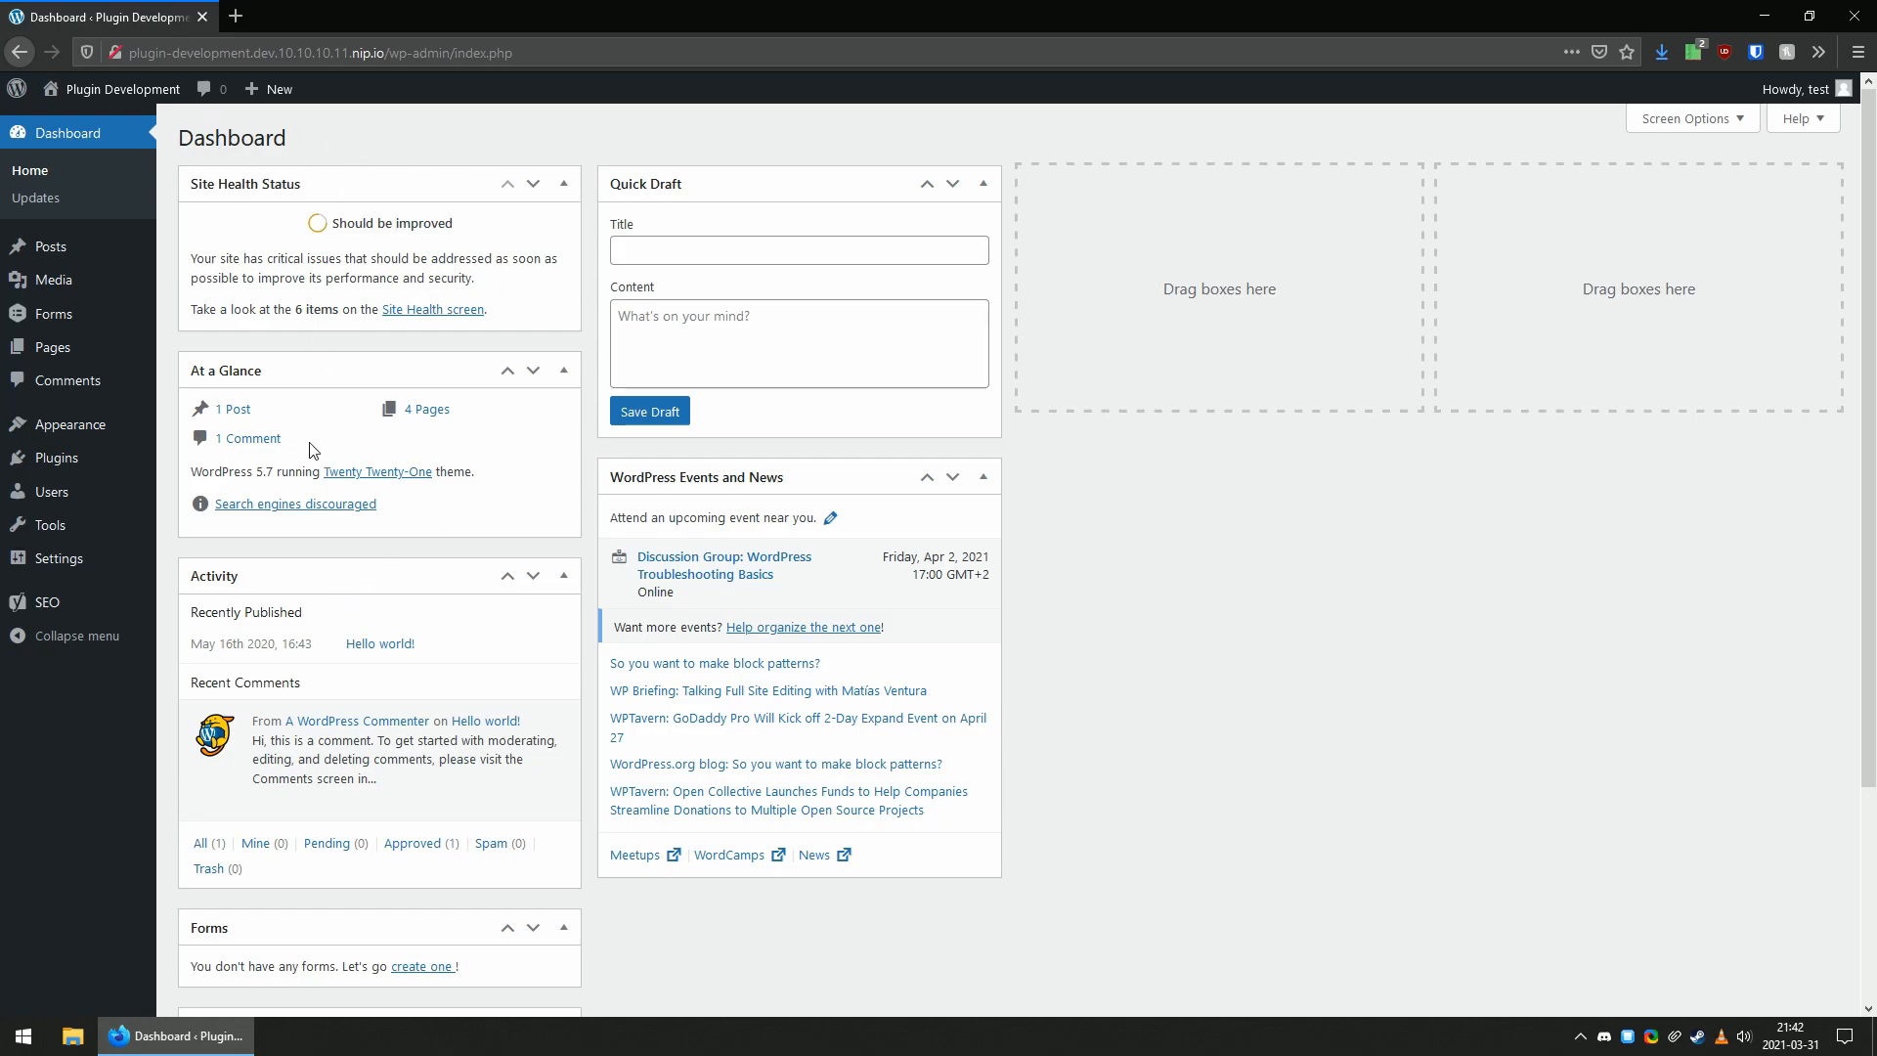
Open the list of all WordPress users and examine the role assigned to each account.
{"action": "mouse_move", "coordinate": [115, 595]}
{"action": "left_click", "coordinate": [68, 499]}
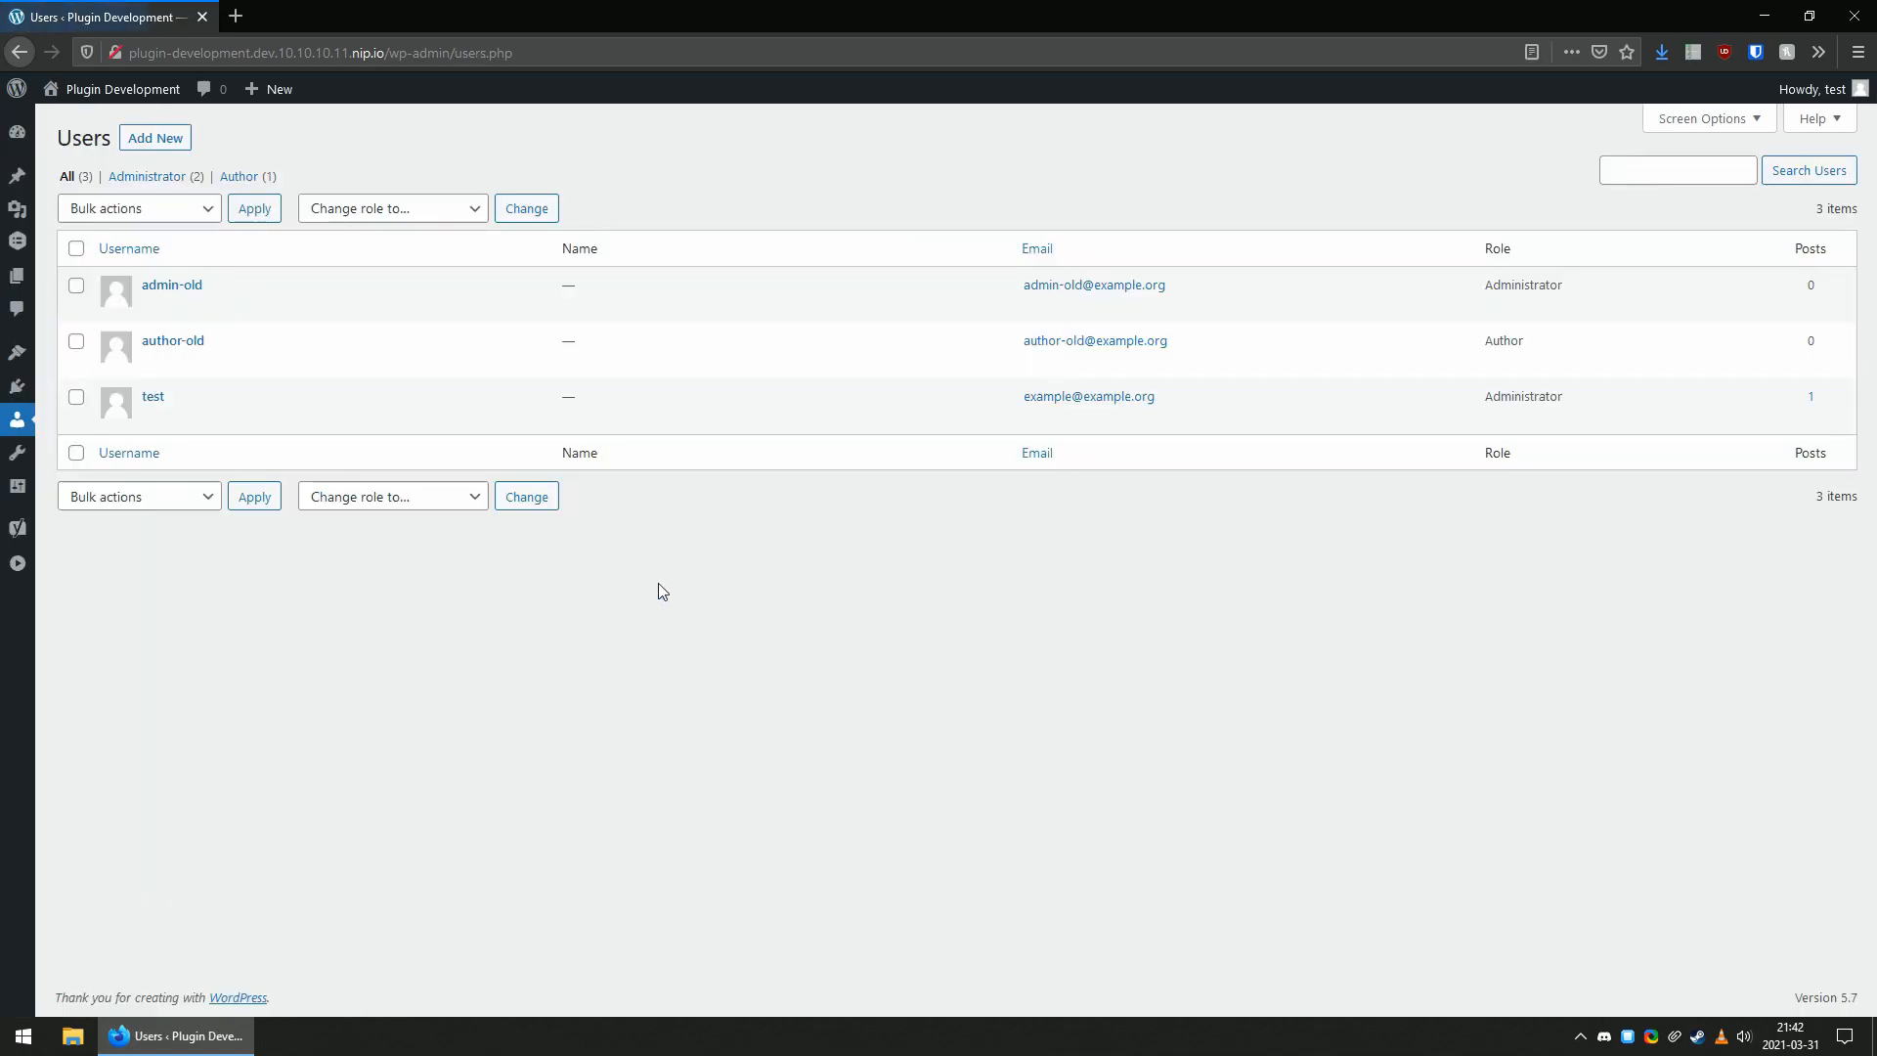
{"action": "left_click_drag", "start_coordinate": [209, 402], "coordinate": [145, 399]}
{"action": "left_click_drag", "start_coordinate": [1482, 396], "coordinate": [1613, 407]}
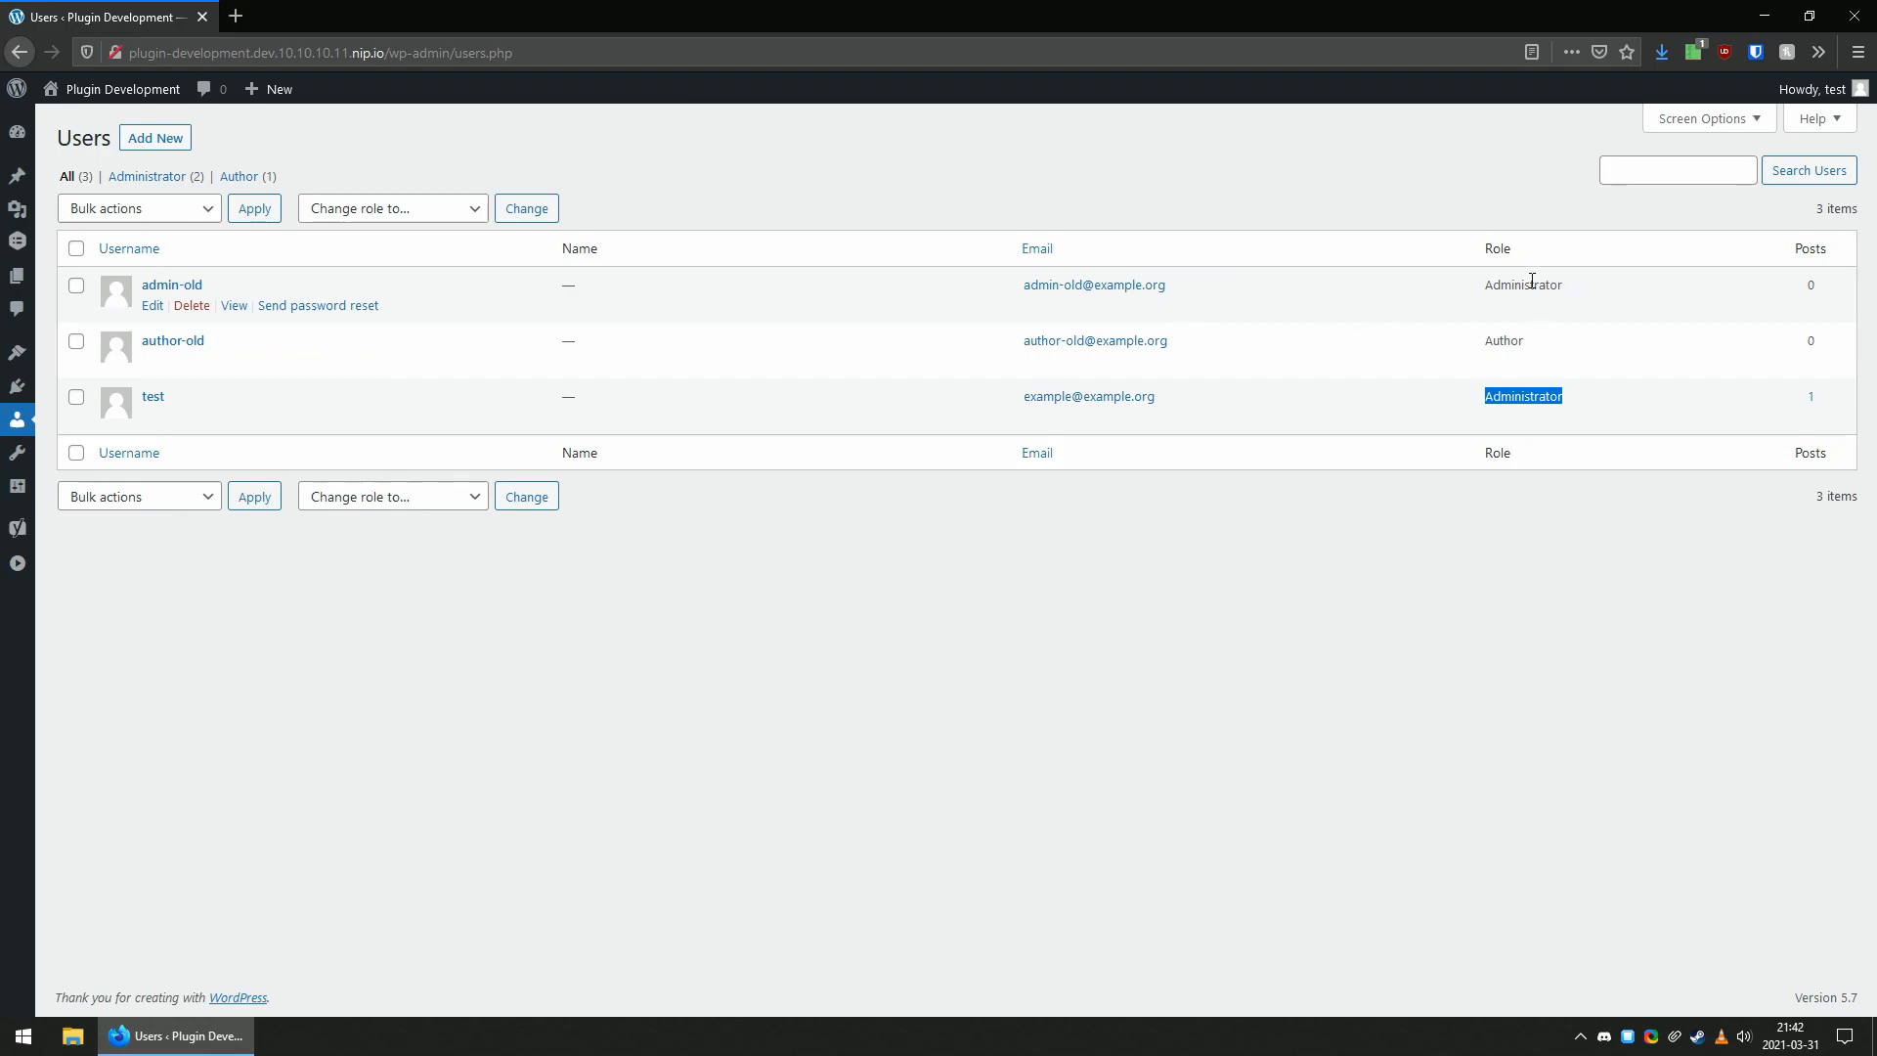
{"action": "left_click_drag", "start_coordinate": [1413, 285], "coordinate": [1603, 289]}
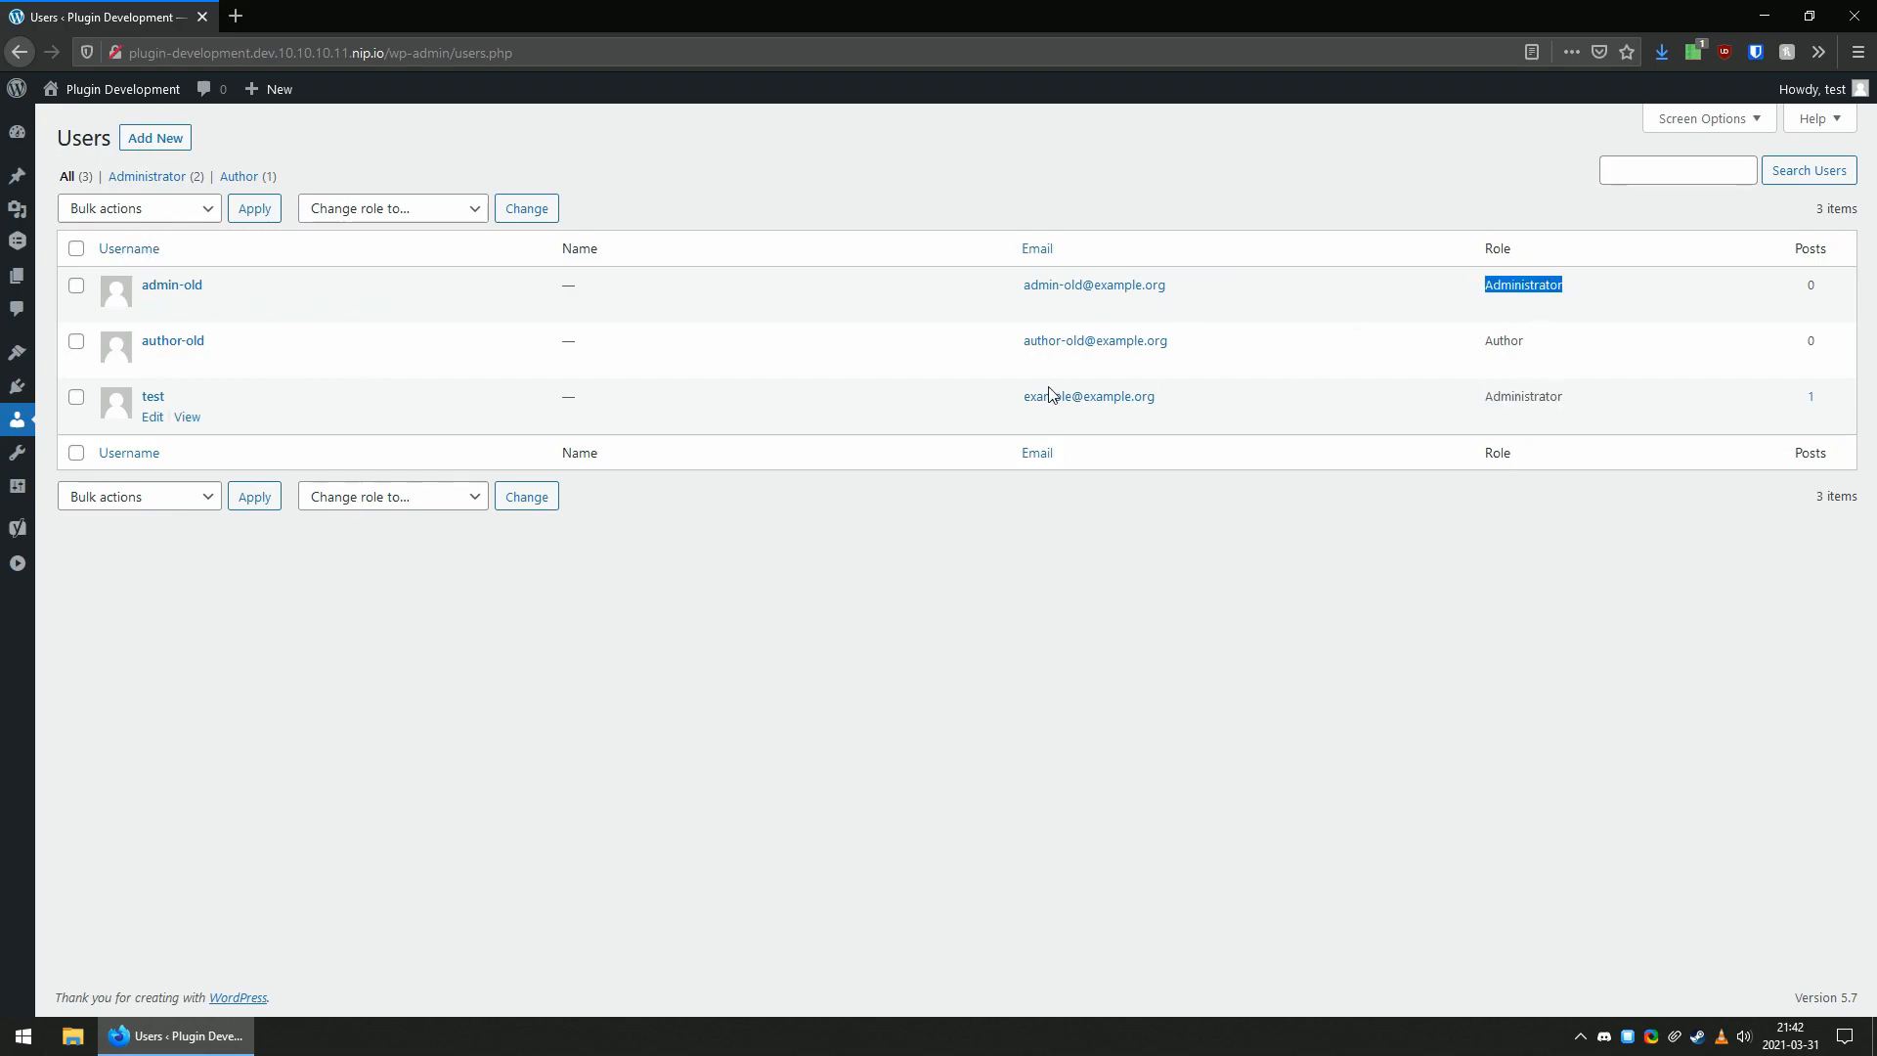
{"action": "left_click", "coordinate": [1511, 353]}
{"action": "double_click", "coordinate": [1518, 340]}
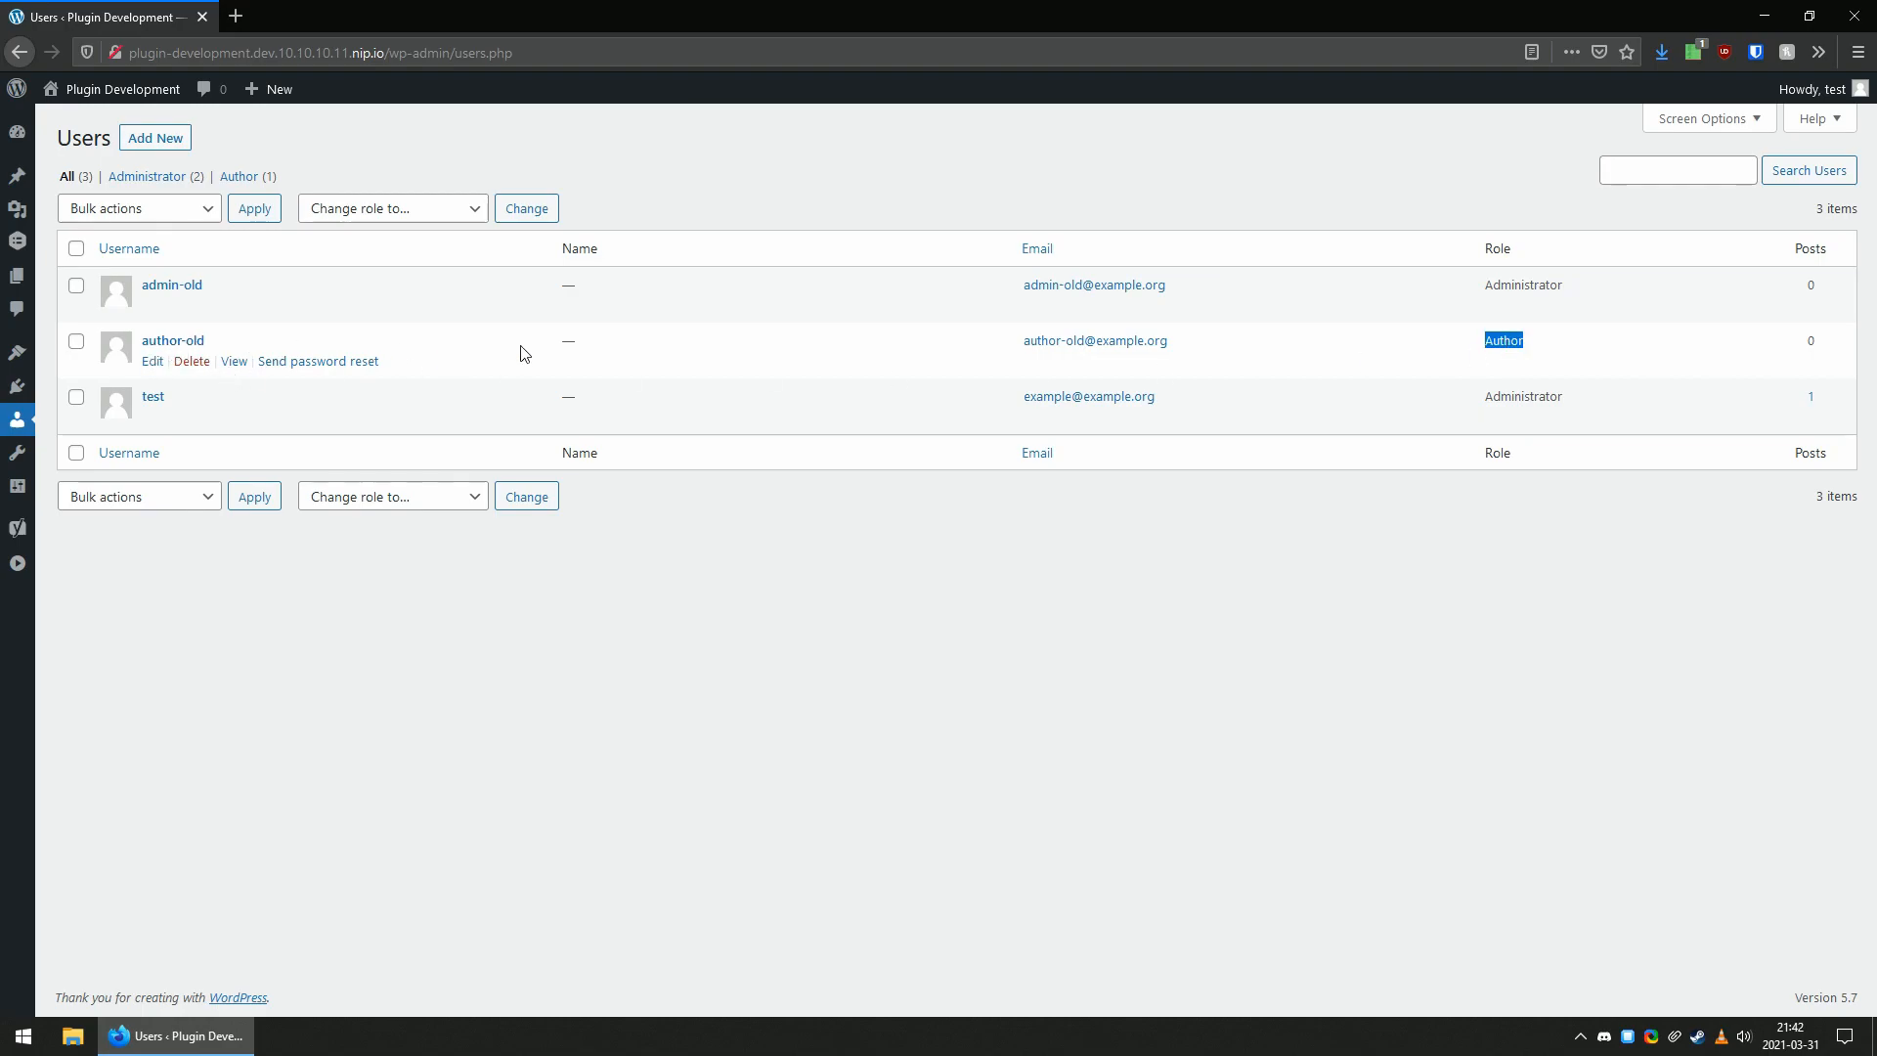
{"action": "left_click", "coordinate": [1553, 424]}
{"action": "left_click_drag", "start_coordinate": [1595, 405], "coordinate": [1549, 399]}
{"action": "left_click", "coordinate": [1501, 282]}
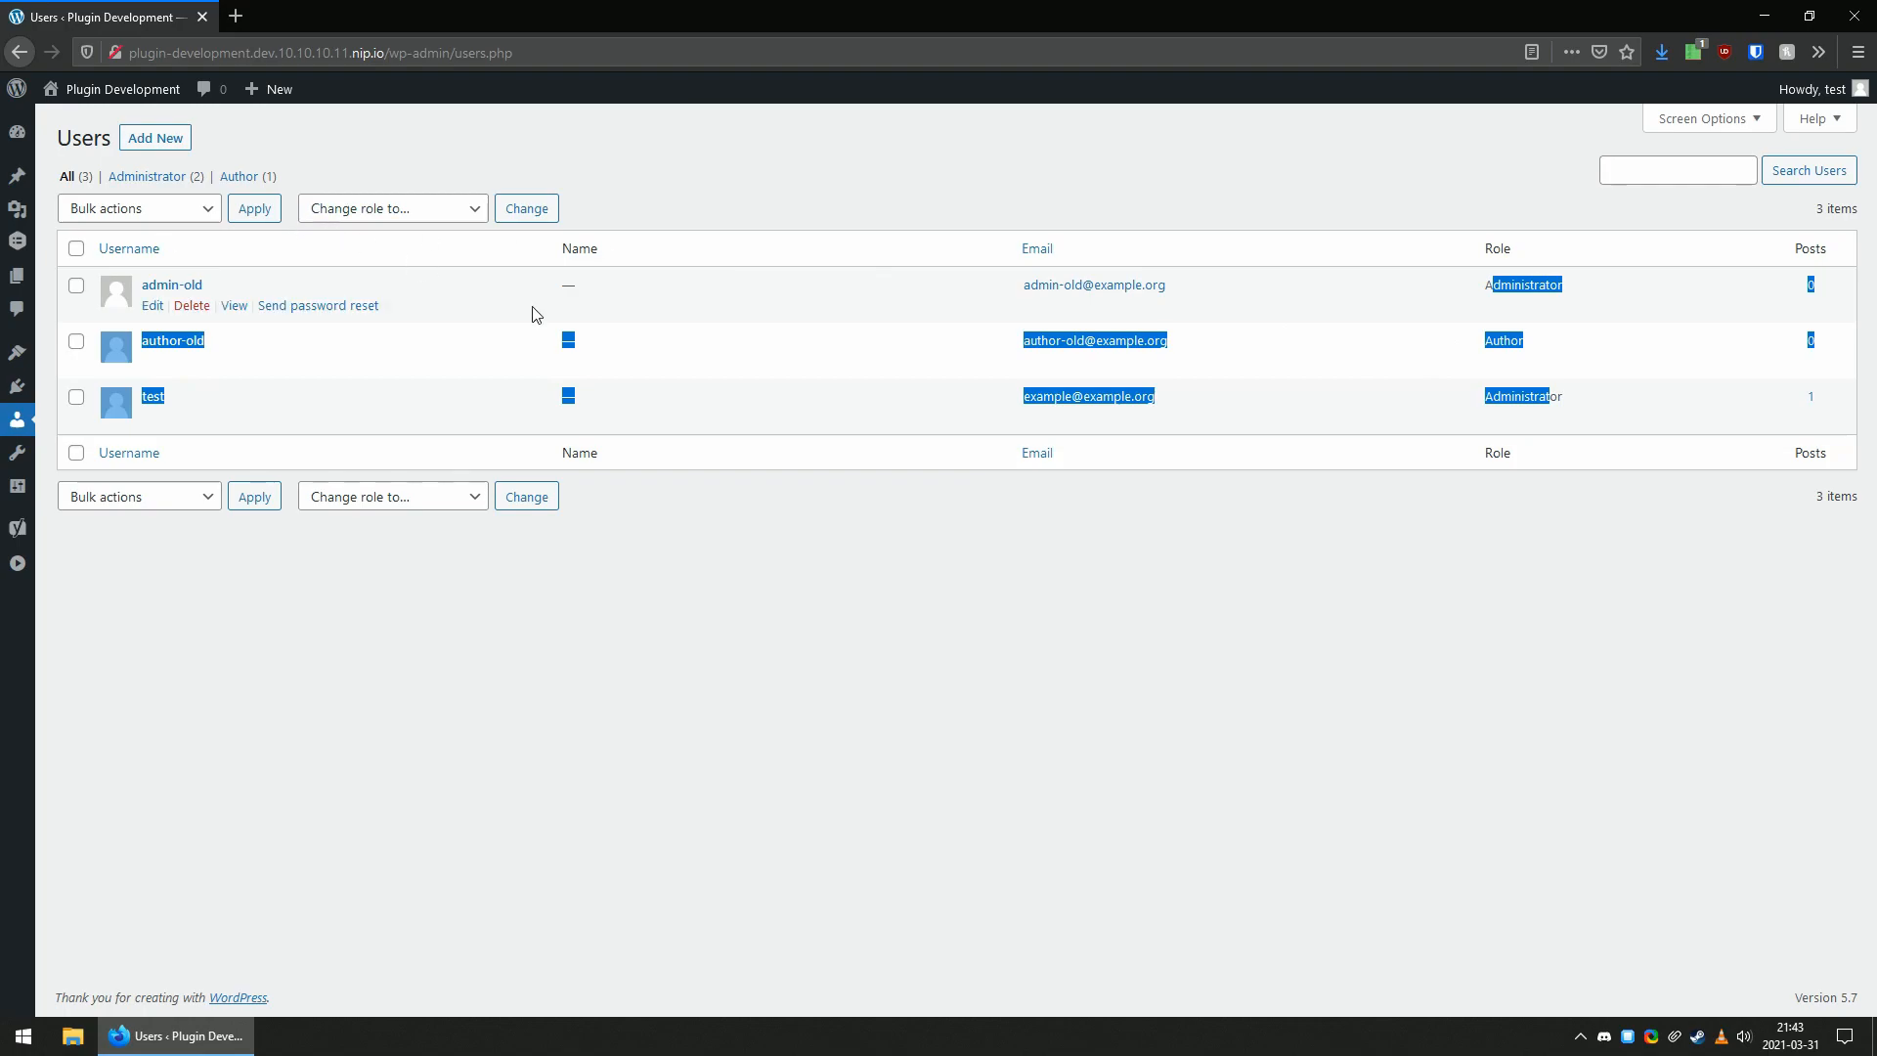
{"action": "left_click", "coordinate": [461, 143]}
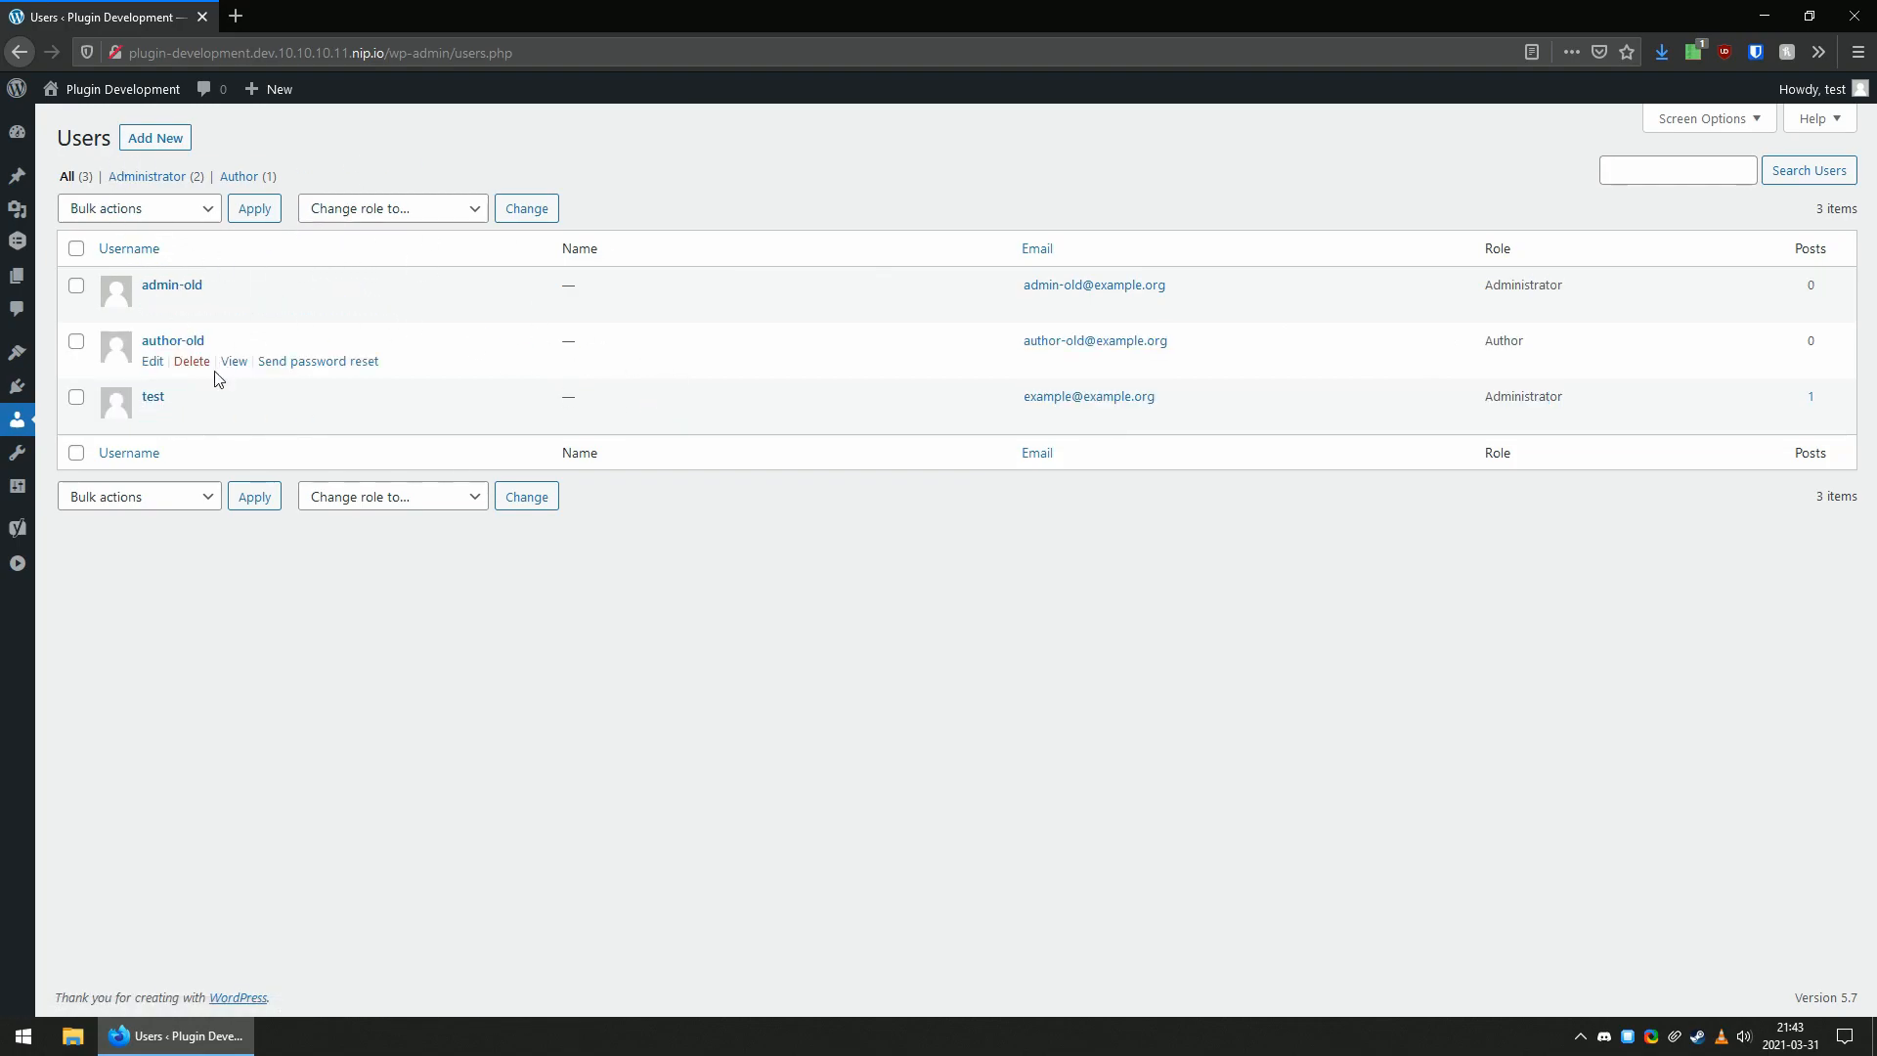
Expand the collapsed admin menu and open the installed themes.
{"action": "left_click", "coordinate": [17, 563]}
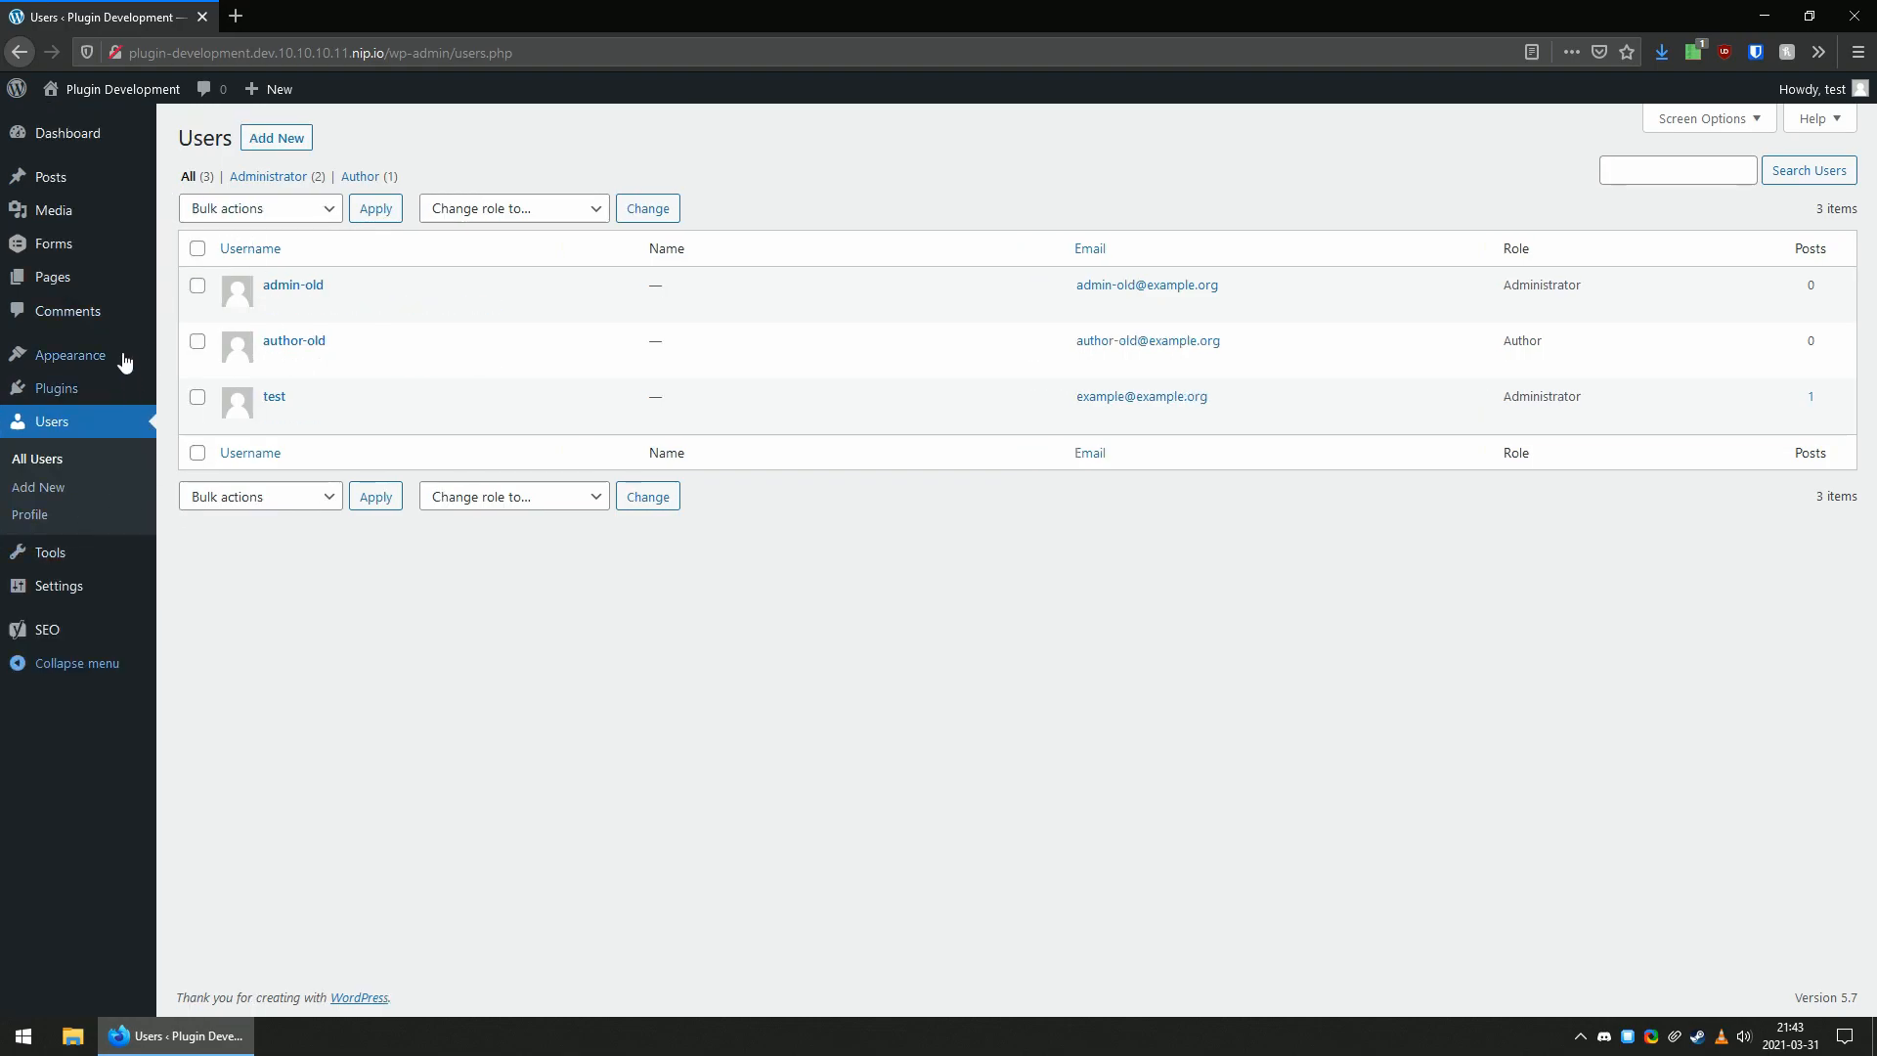
{"action": "left_click", "coordinate": [196, 361]}
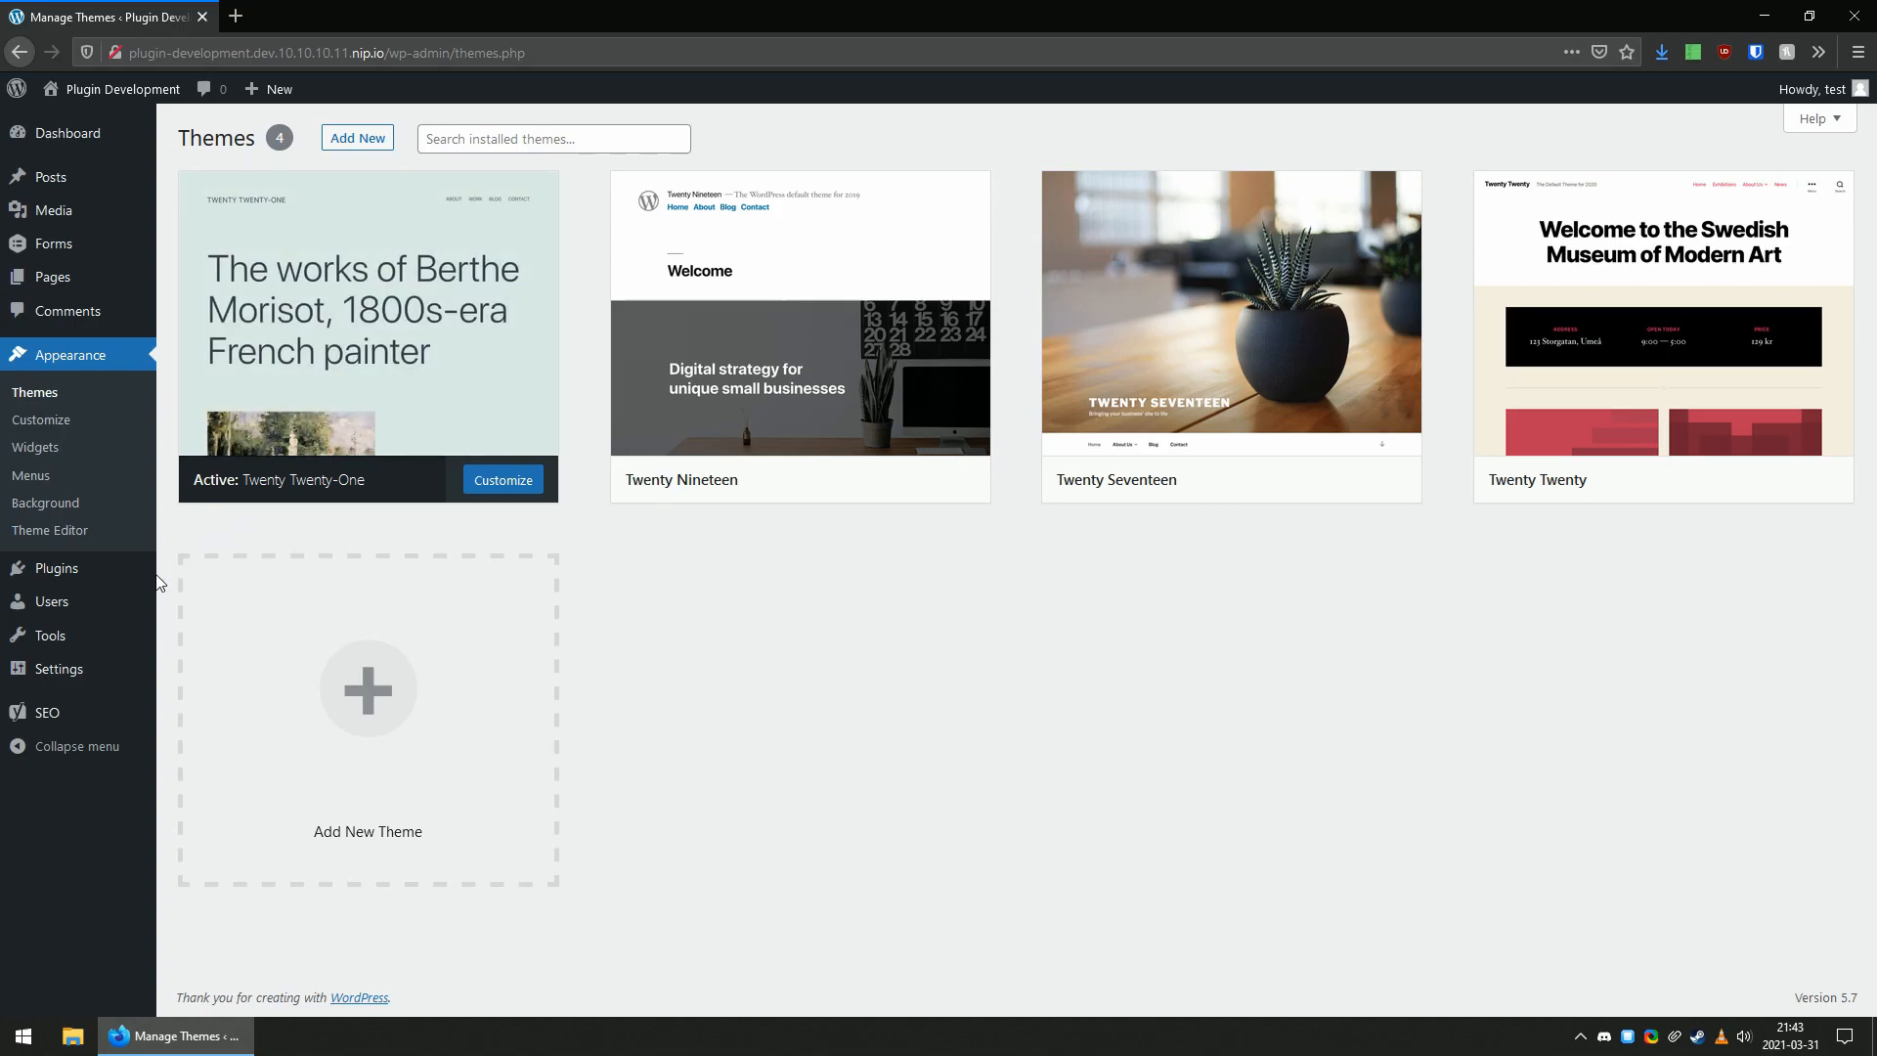
Open the installed plugins and examine which ones are active, including Gravity Forms and Yoast SEO.
{"action": "left_click", "coordinate": [108, 572]}
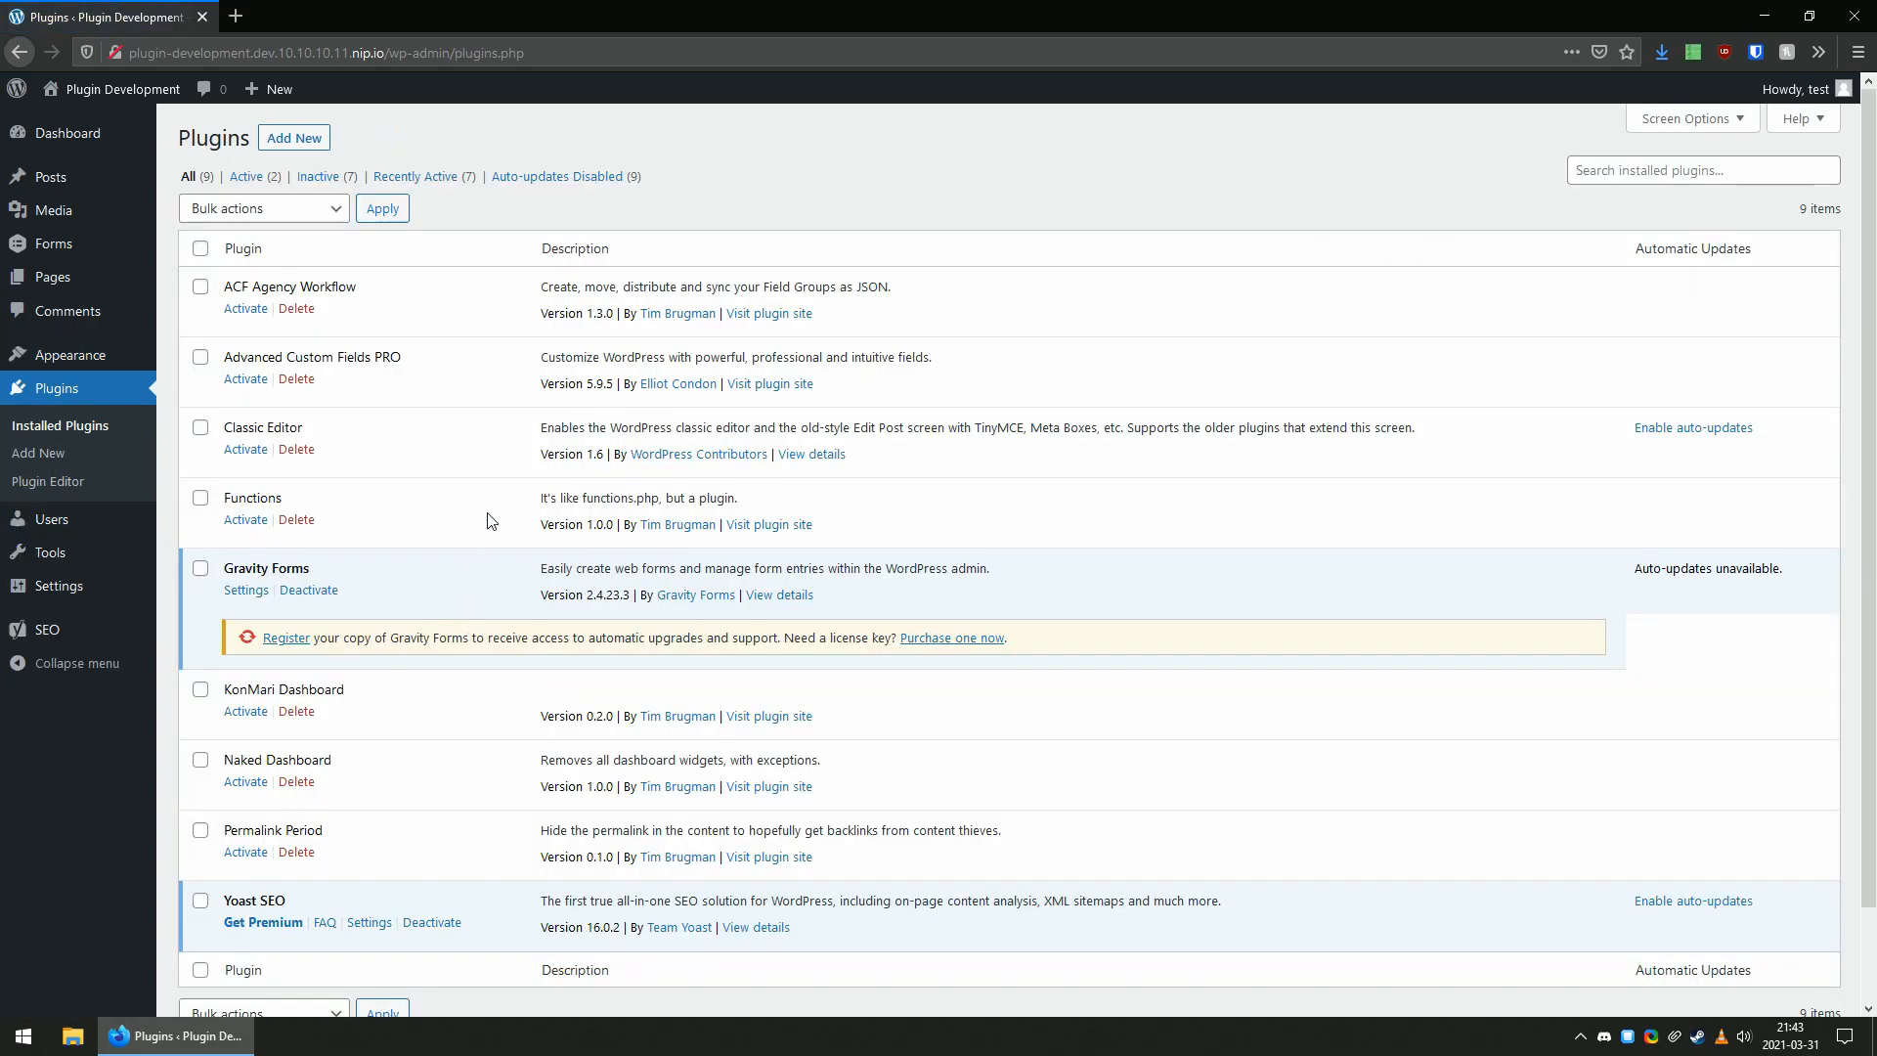
{"action": "scroll", "coordinate": [472, 506], "scroll_direction": "down", "scroll_amount": 2}
{"action": "left_click_drag", "start_coordinate": [349, 471], "coordinate": [232, 469]}
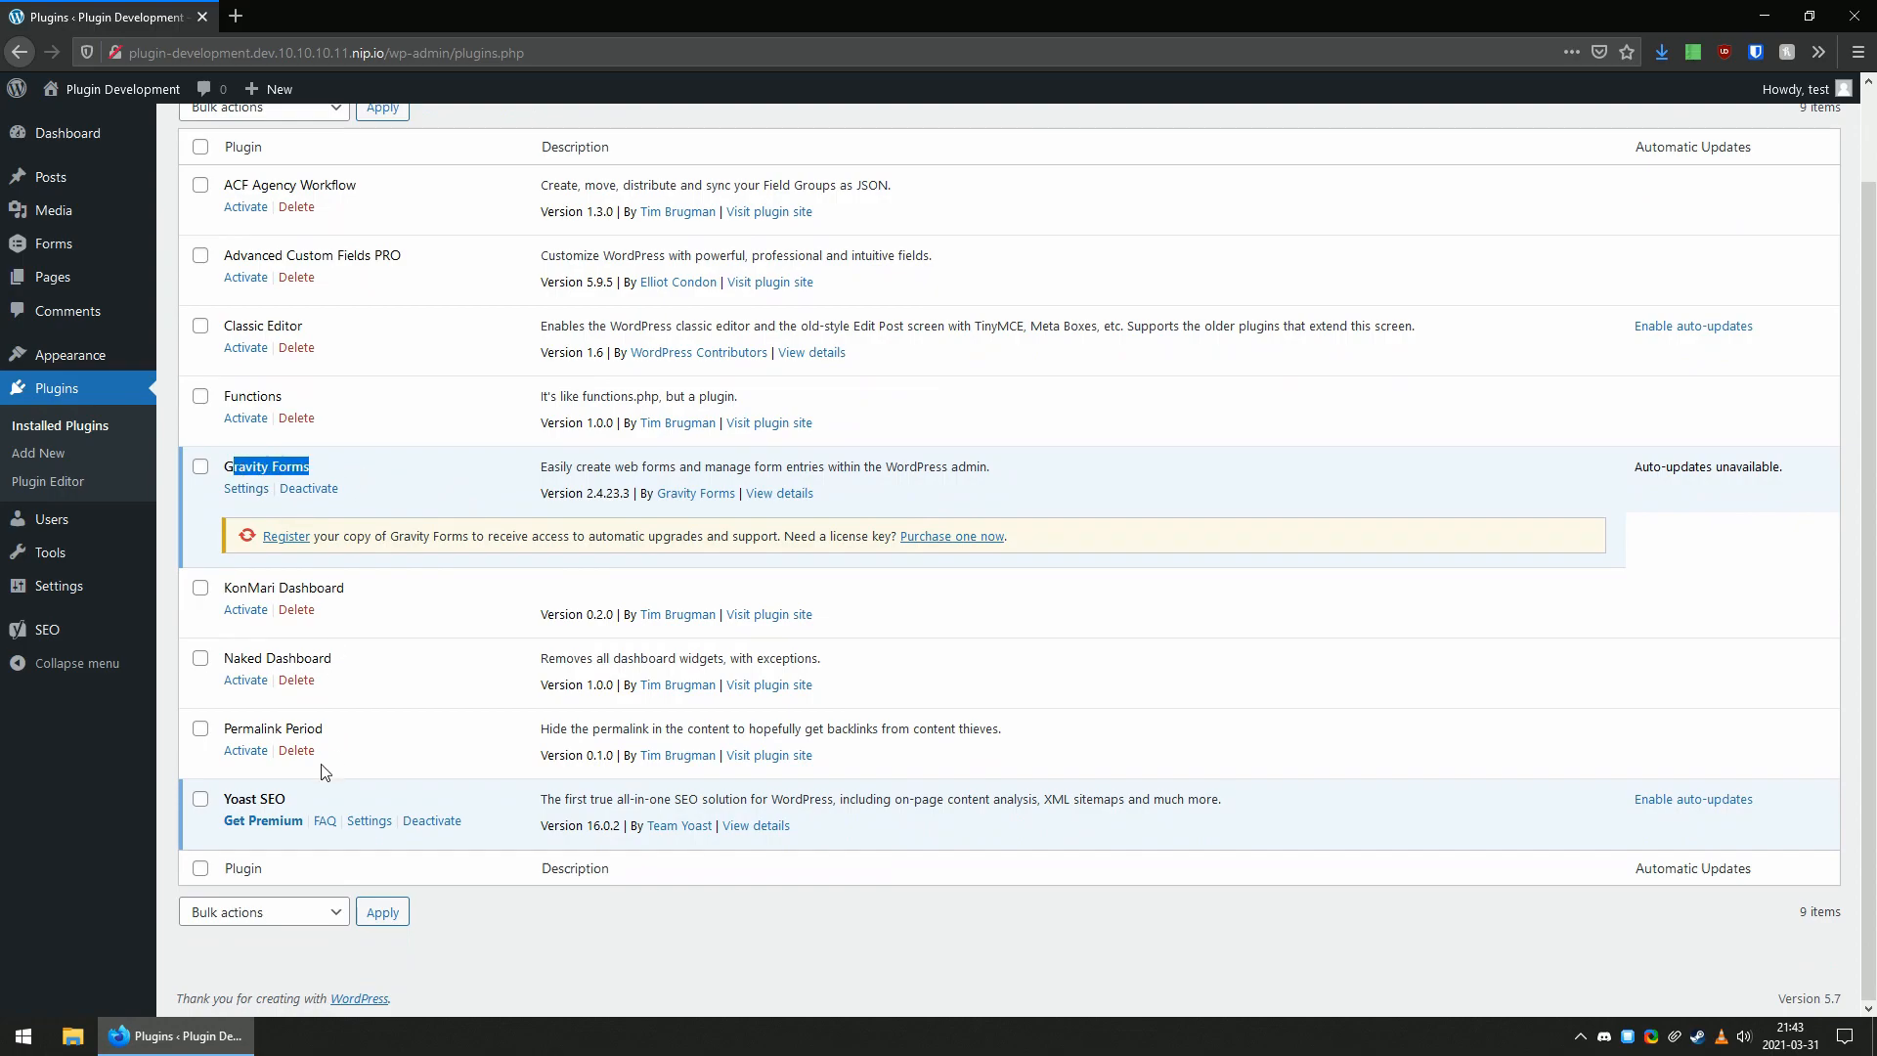
{"action": "left_click_drag", "start_coordinate": [235, 800], "coordinate": [286, 800]}
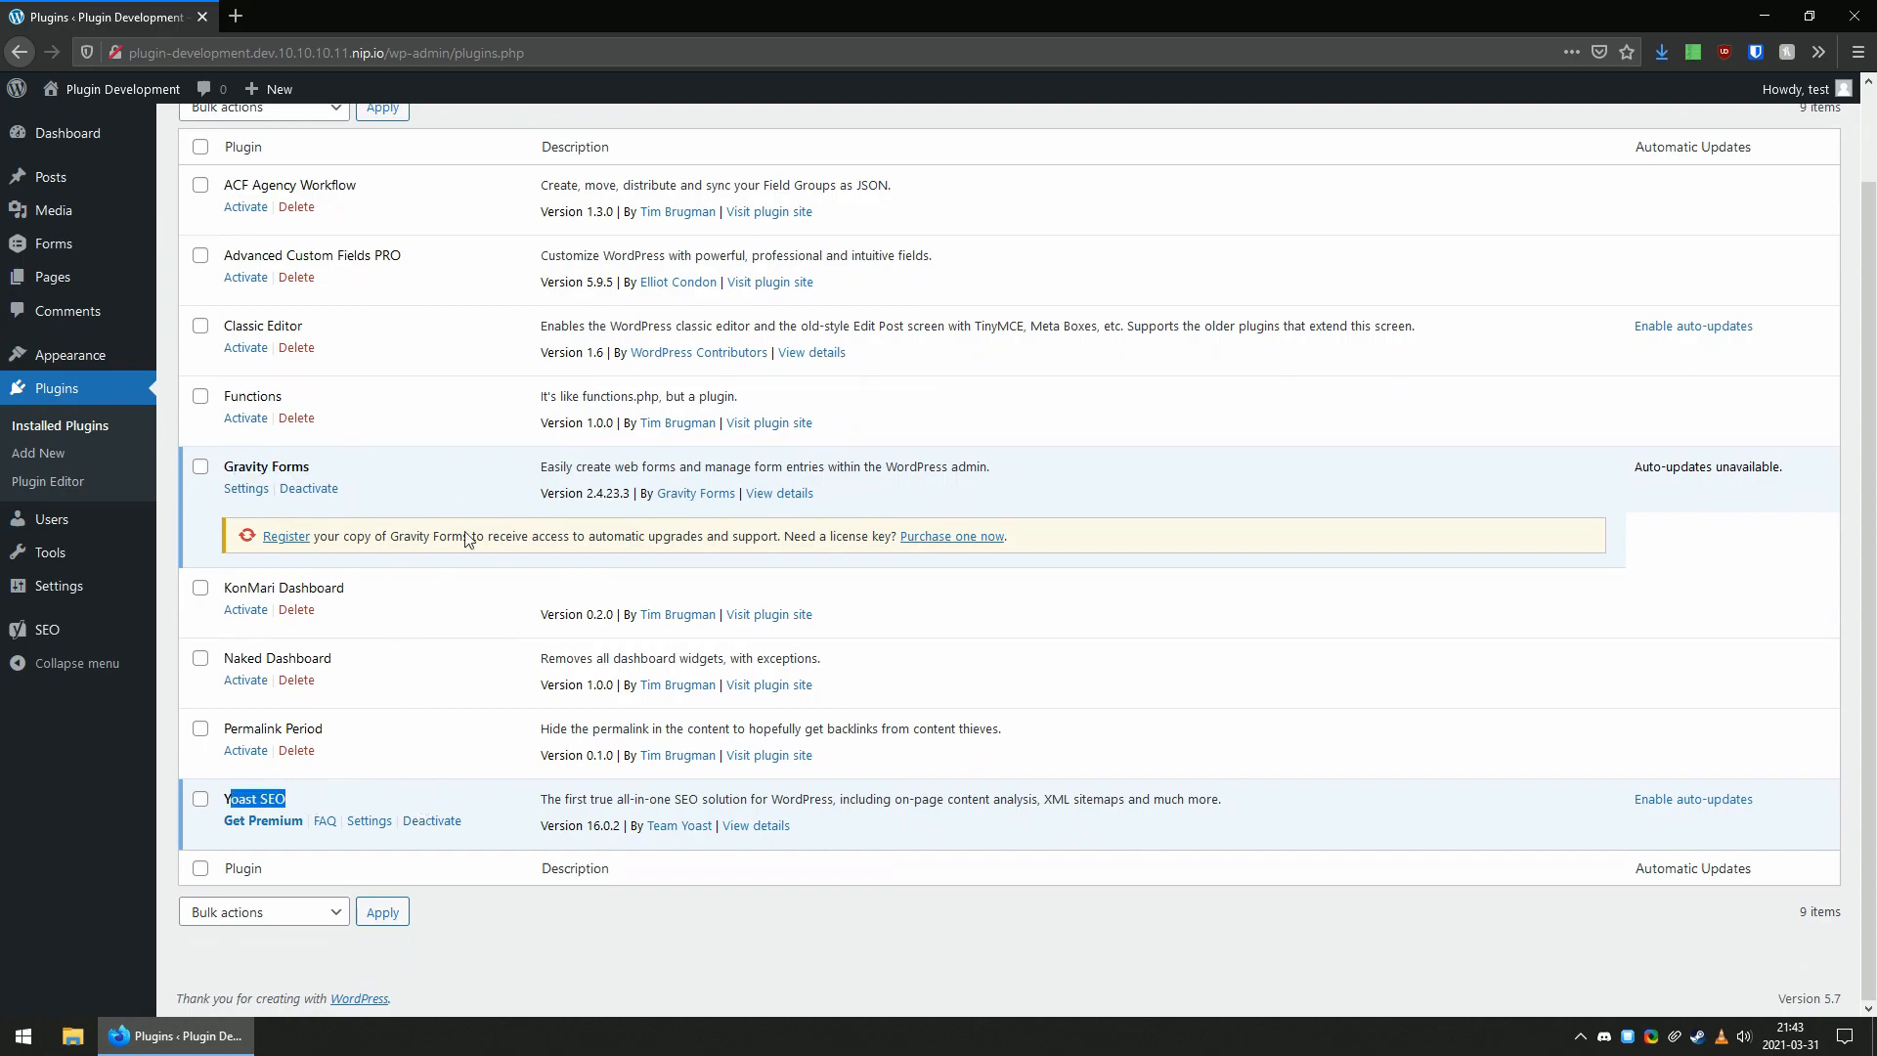
{"action": "left_click", "coordinate": [391, 473]}
Go back to the dashboard and examine all its widgets and the screen elements that can be shown or hidden.
{"action": "scroll", "coordinate": [410, 380], "scroll_direction": "up", "scroll_amount": 2}
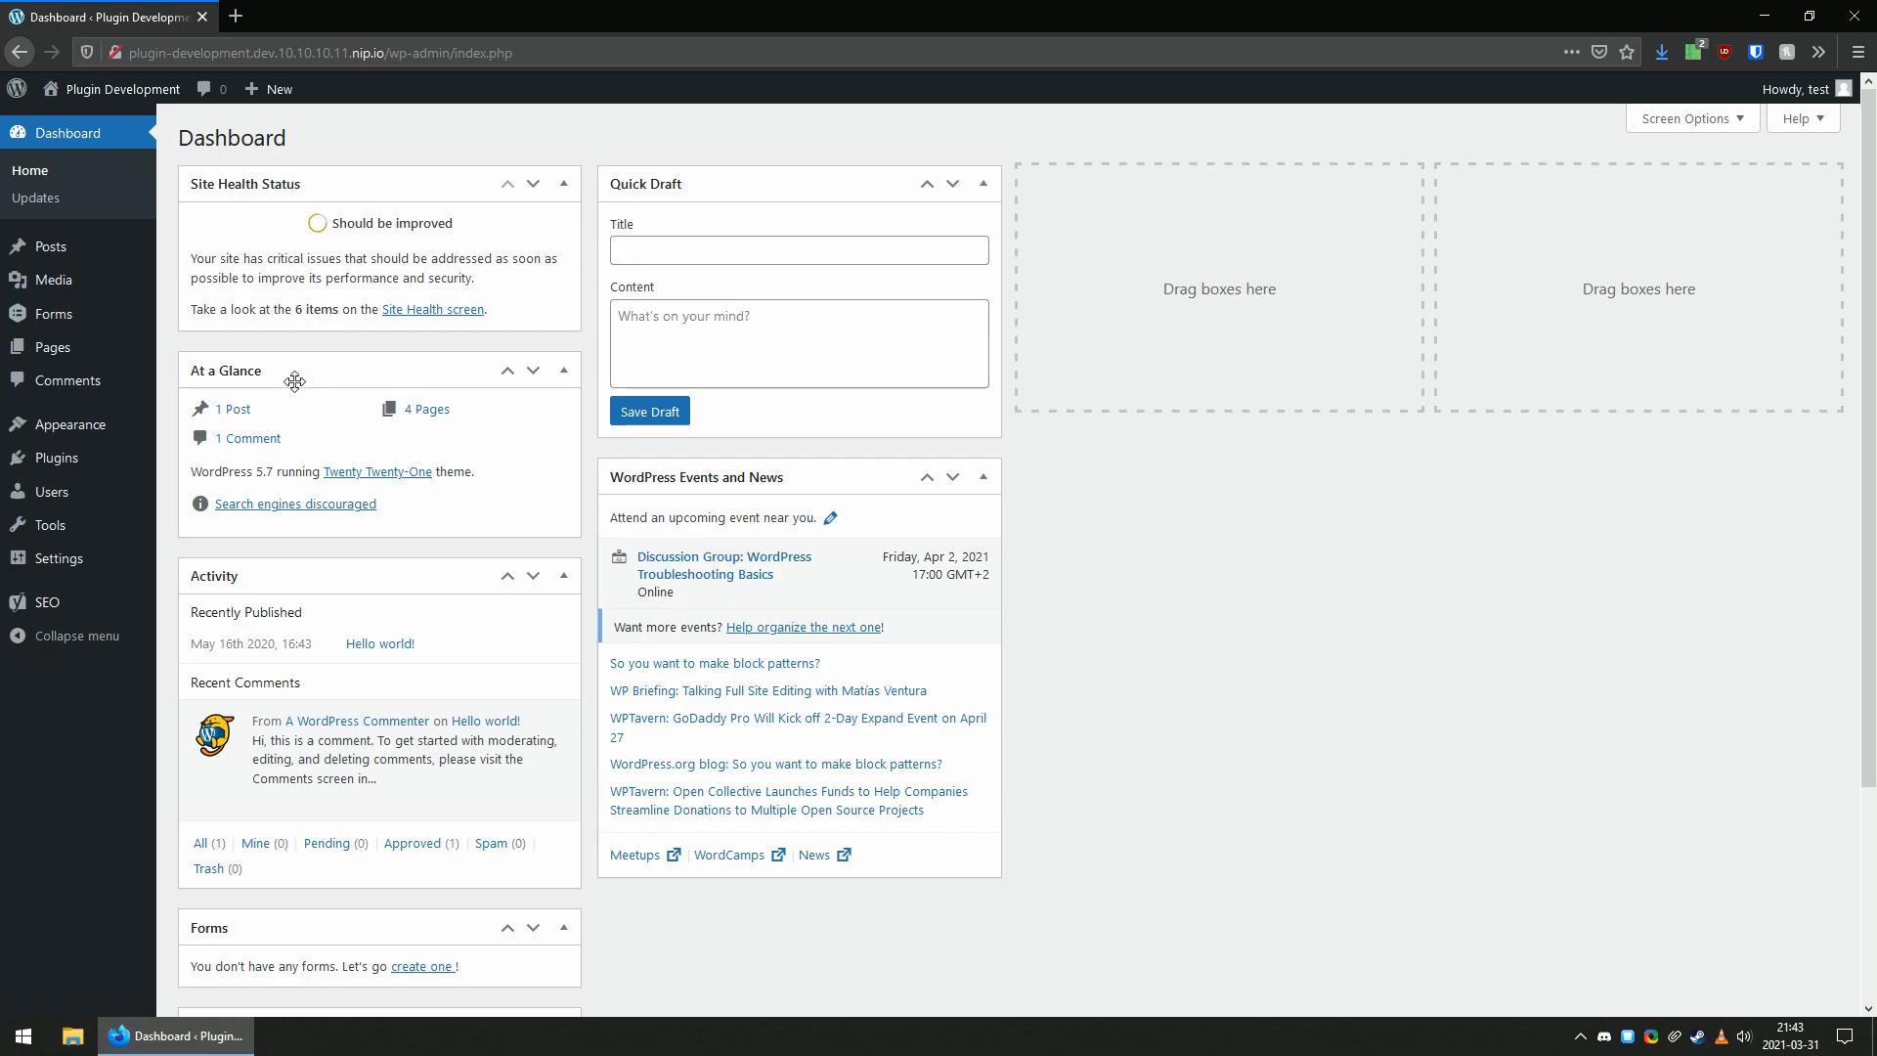
{"action": "scroll", "coordinate": [323, 410], "scroll_direction": "down", "scroll_amount": 1}
{"action": "scroll", "coordinate": [689, 415], "scroll_direction": "down", "scroll_amount": 2}
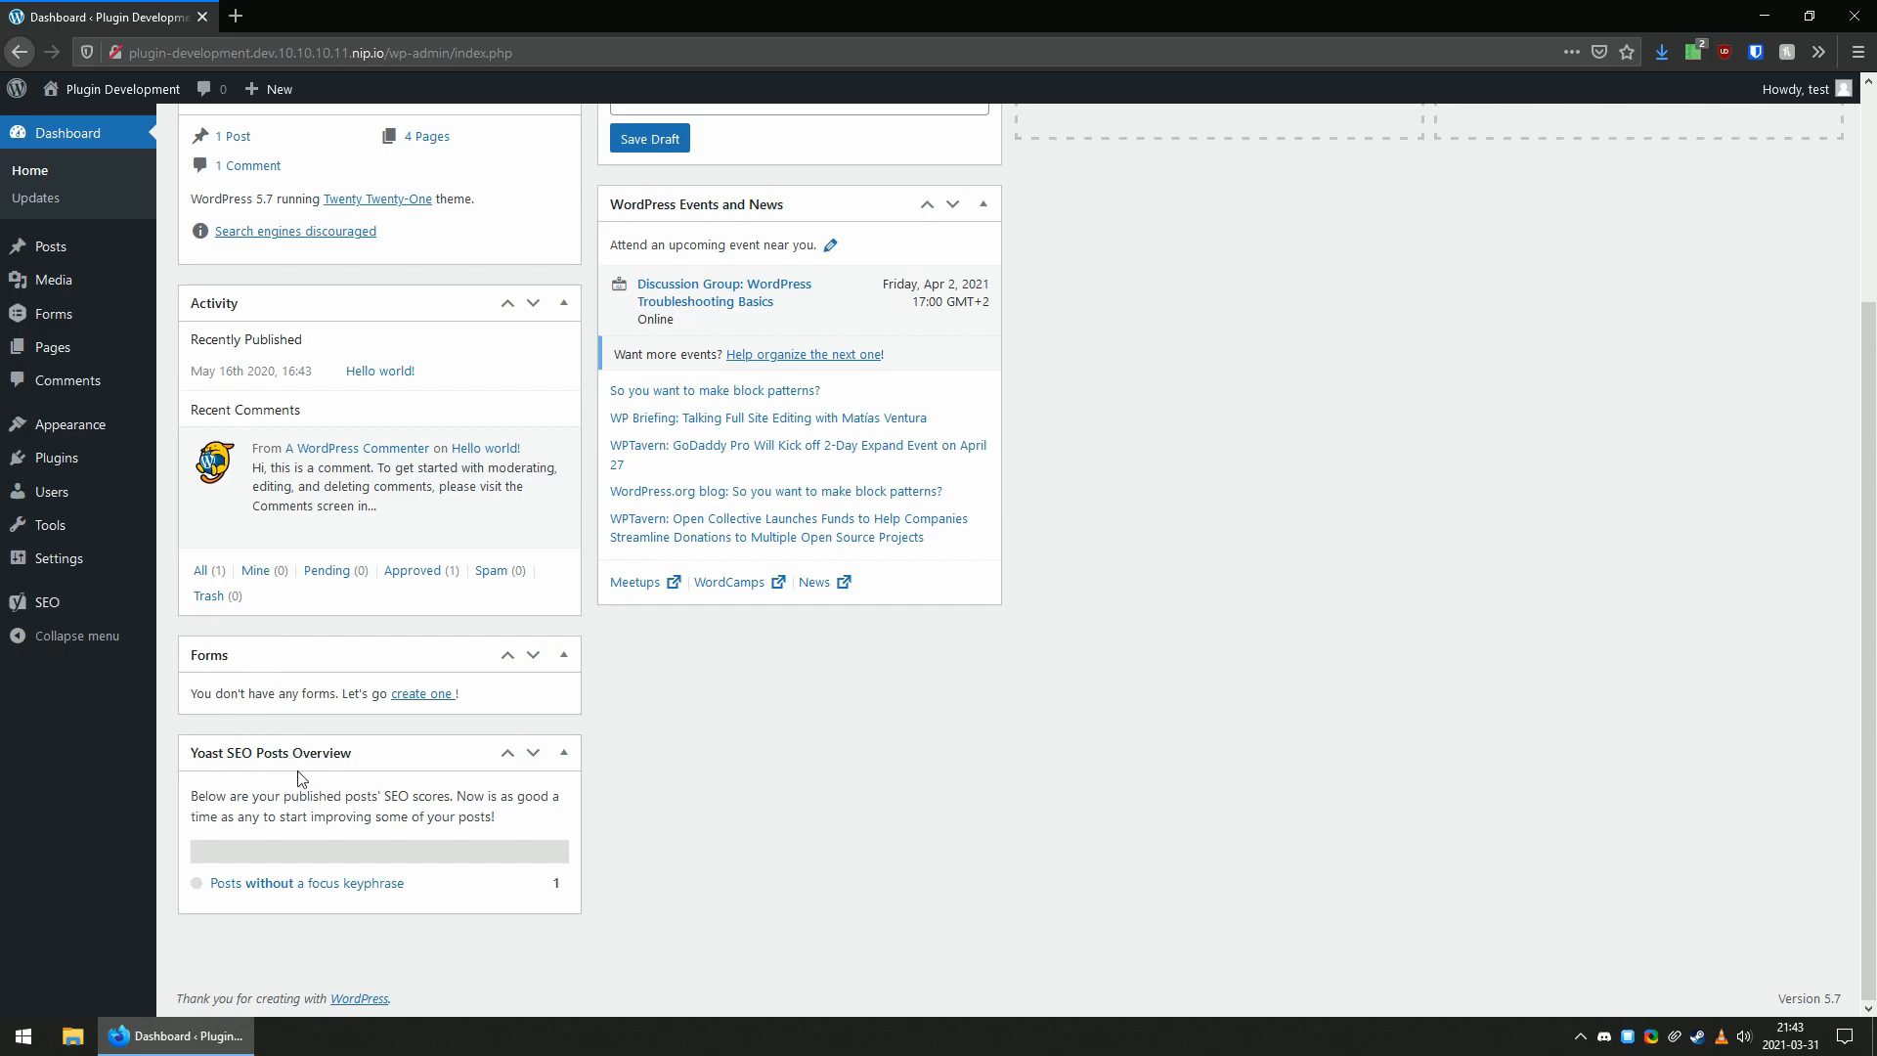
{"action": "scroll", "coordinate": [770, 746], "scroll_direction": "up", "scroll_amount": 3}
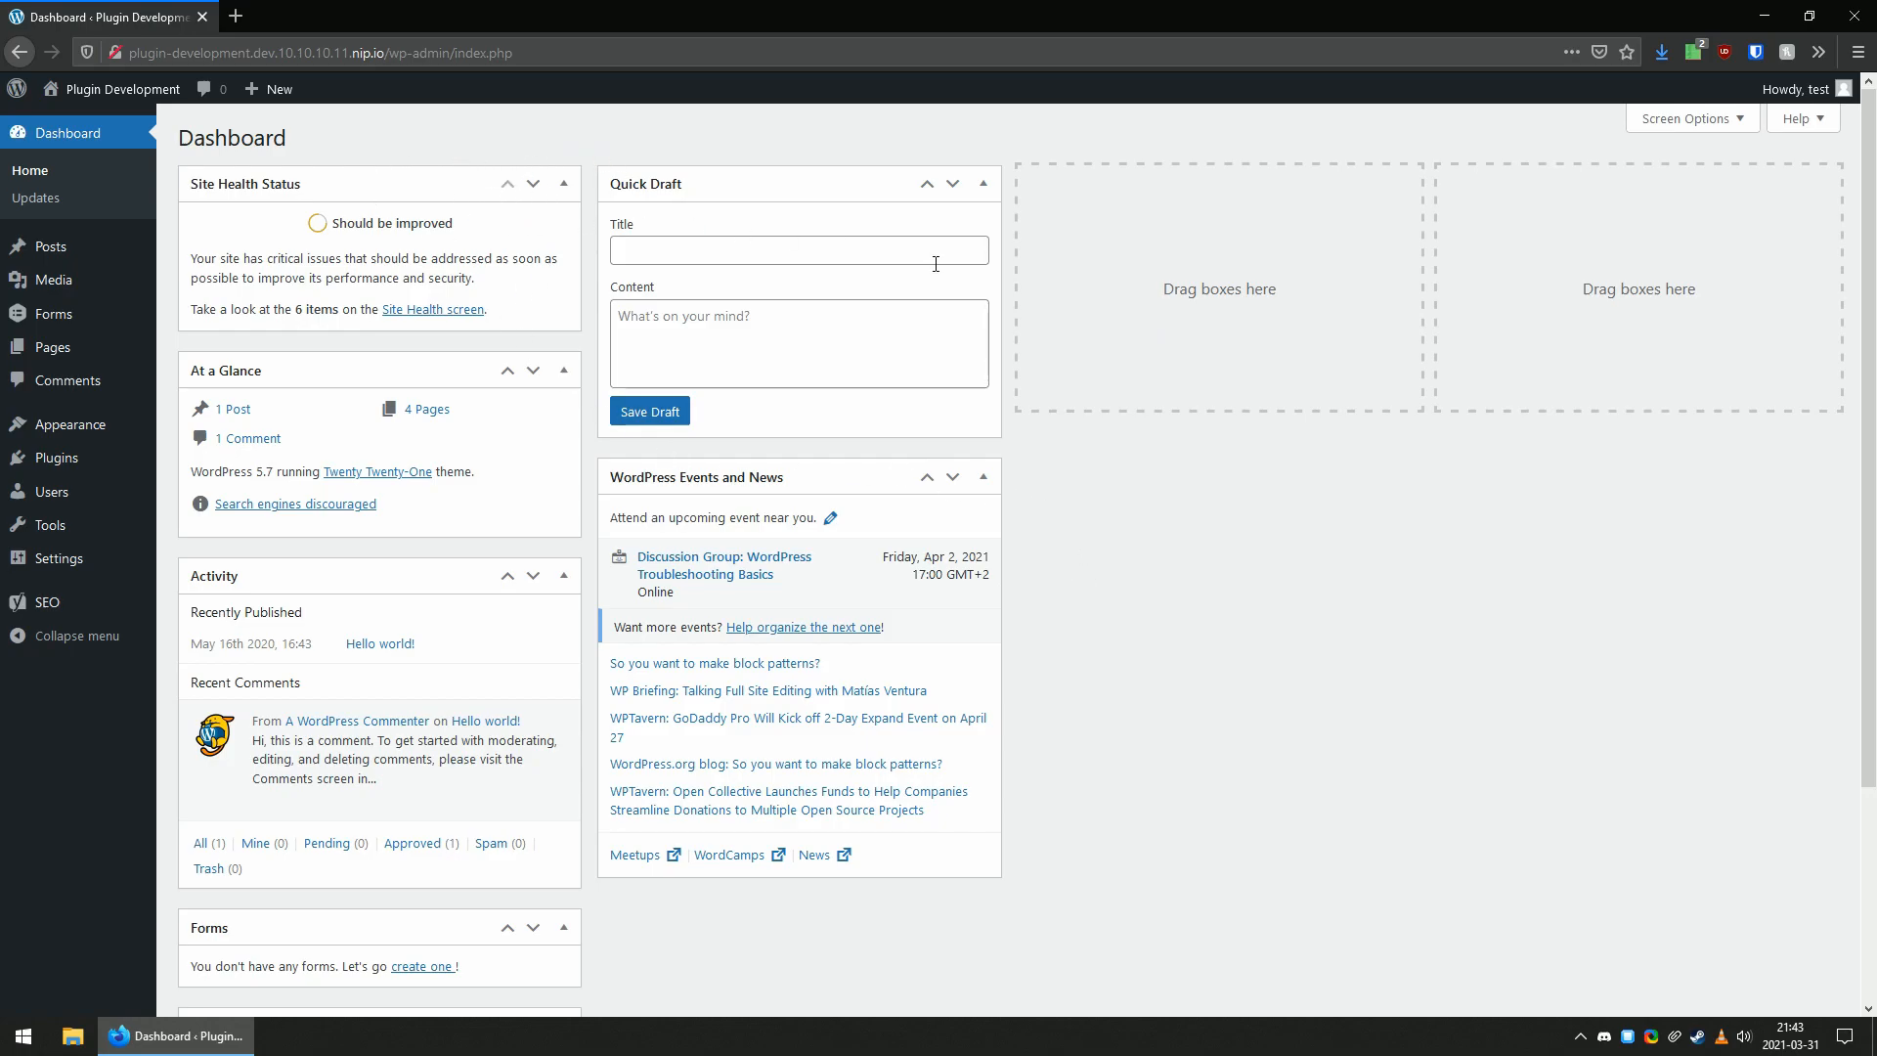
{"action": "scroll", "coordinate": [762, 484], "scroll_direction": "down", "scroll_amount": 3}
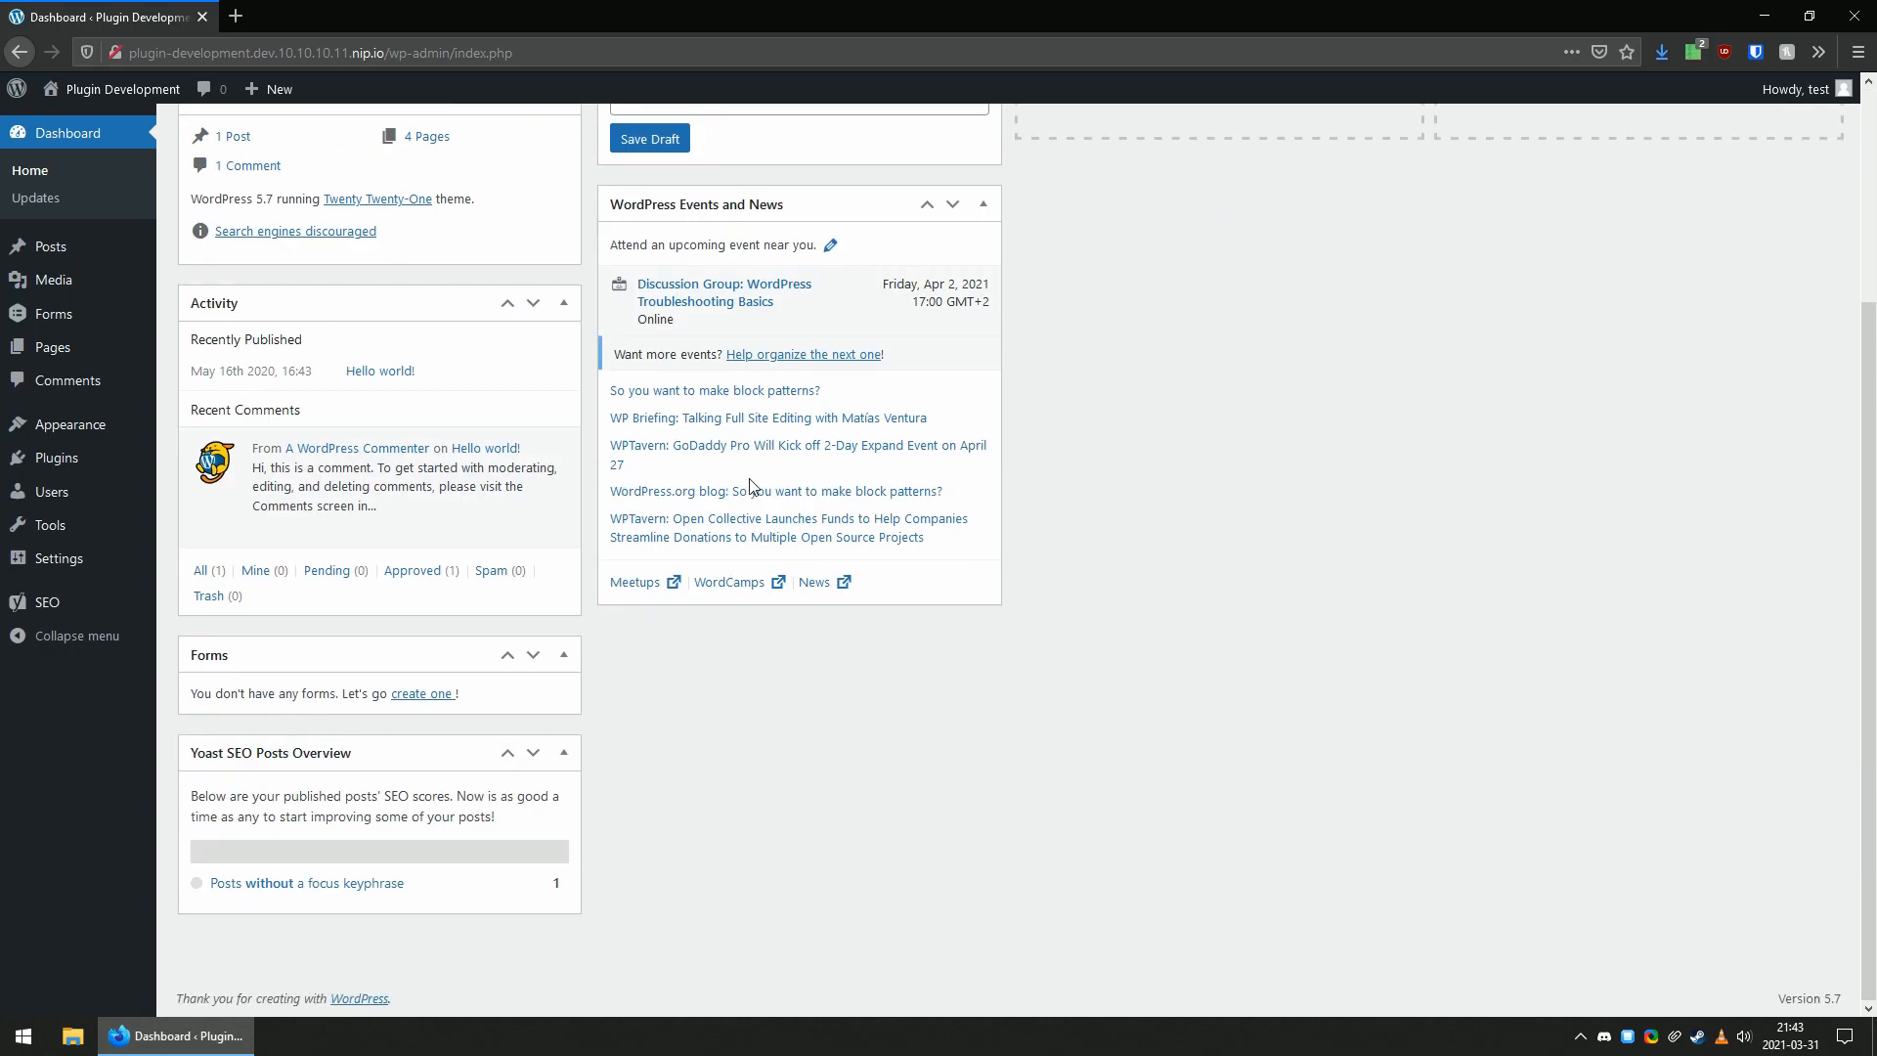
{"action": "scroll", "coordinate": [685, 523], "scroll_direction": "up", "scroll_amount": 2}
{"action": "scroll", "coordinate": [684, 523], "scroll_direction": "up", "scroll_amount": 1}
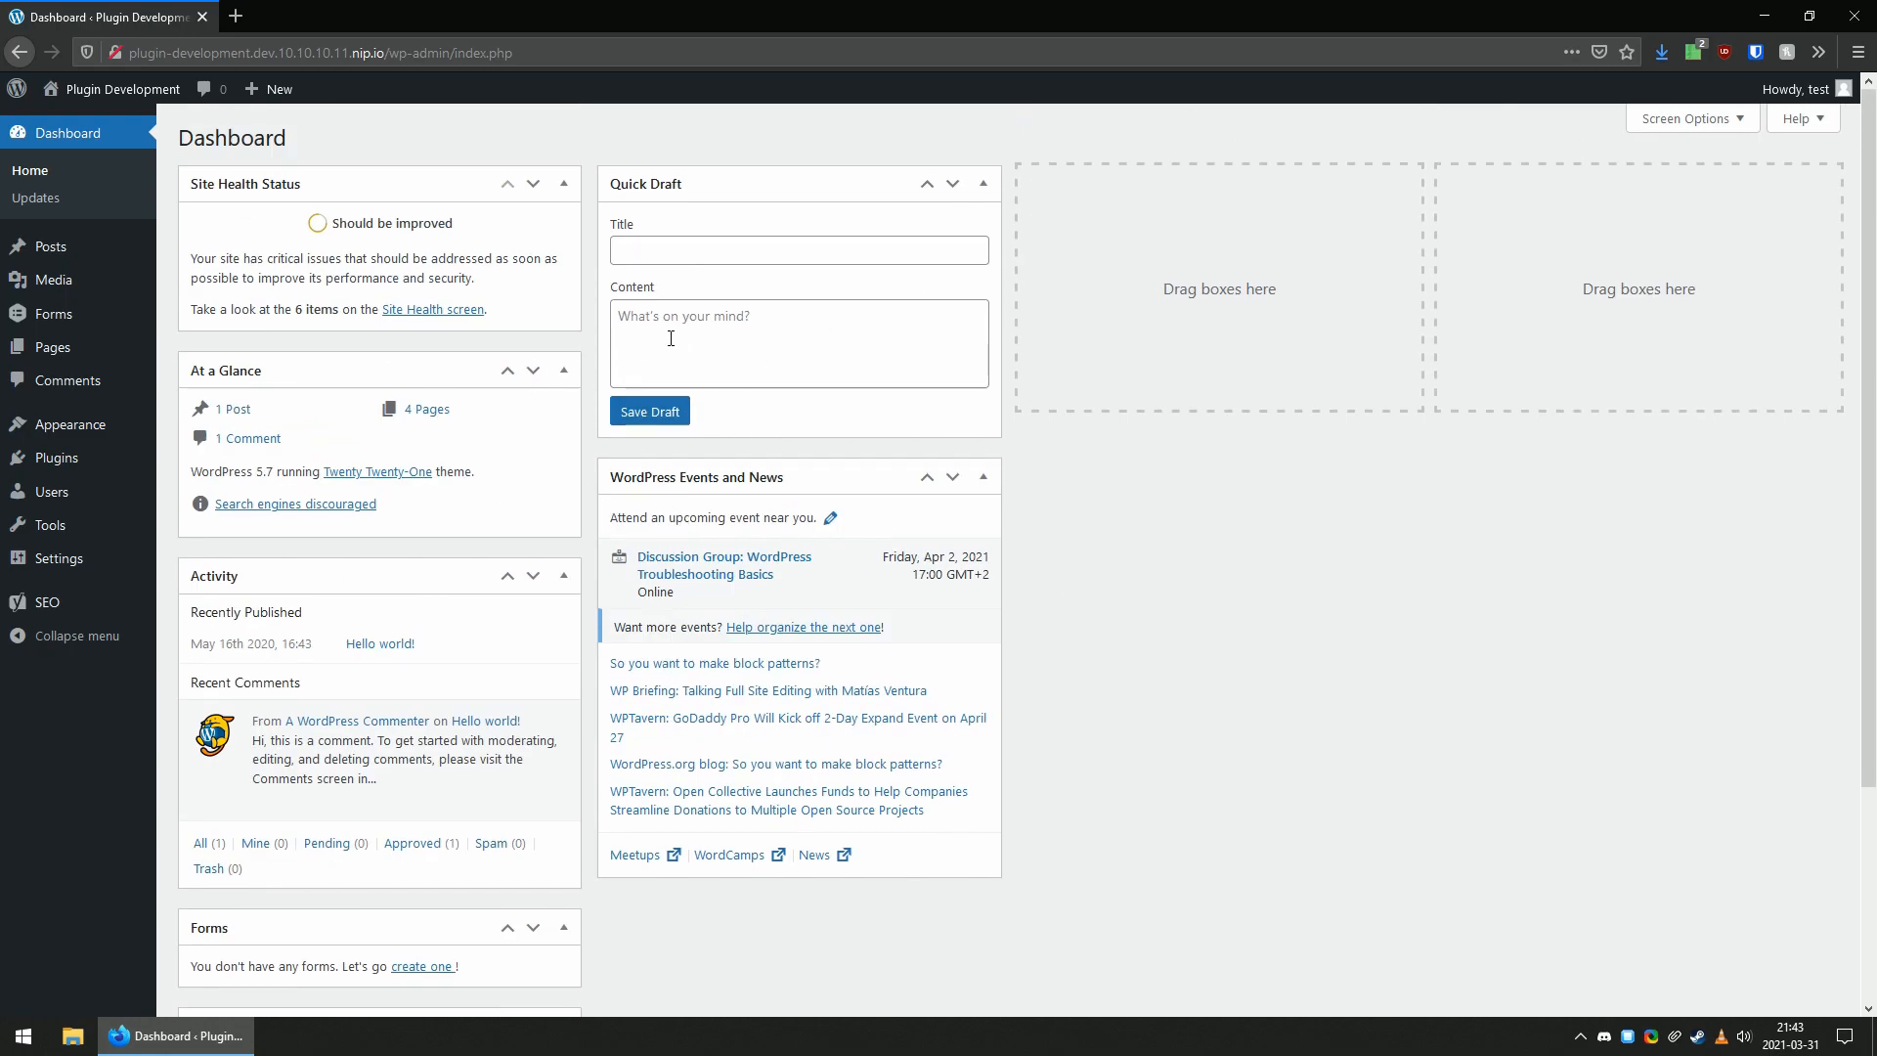
{"action": "left_click", "coordinate": [1688, 120]}
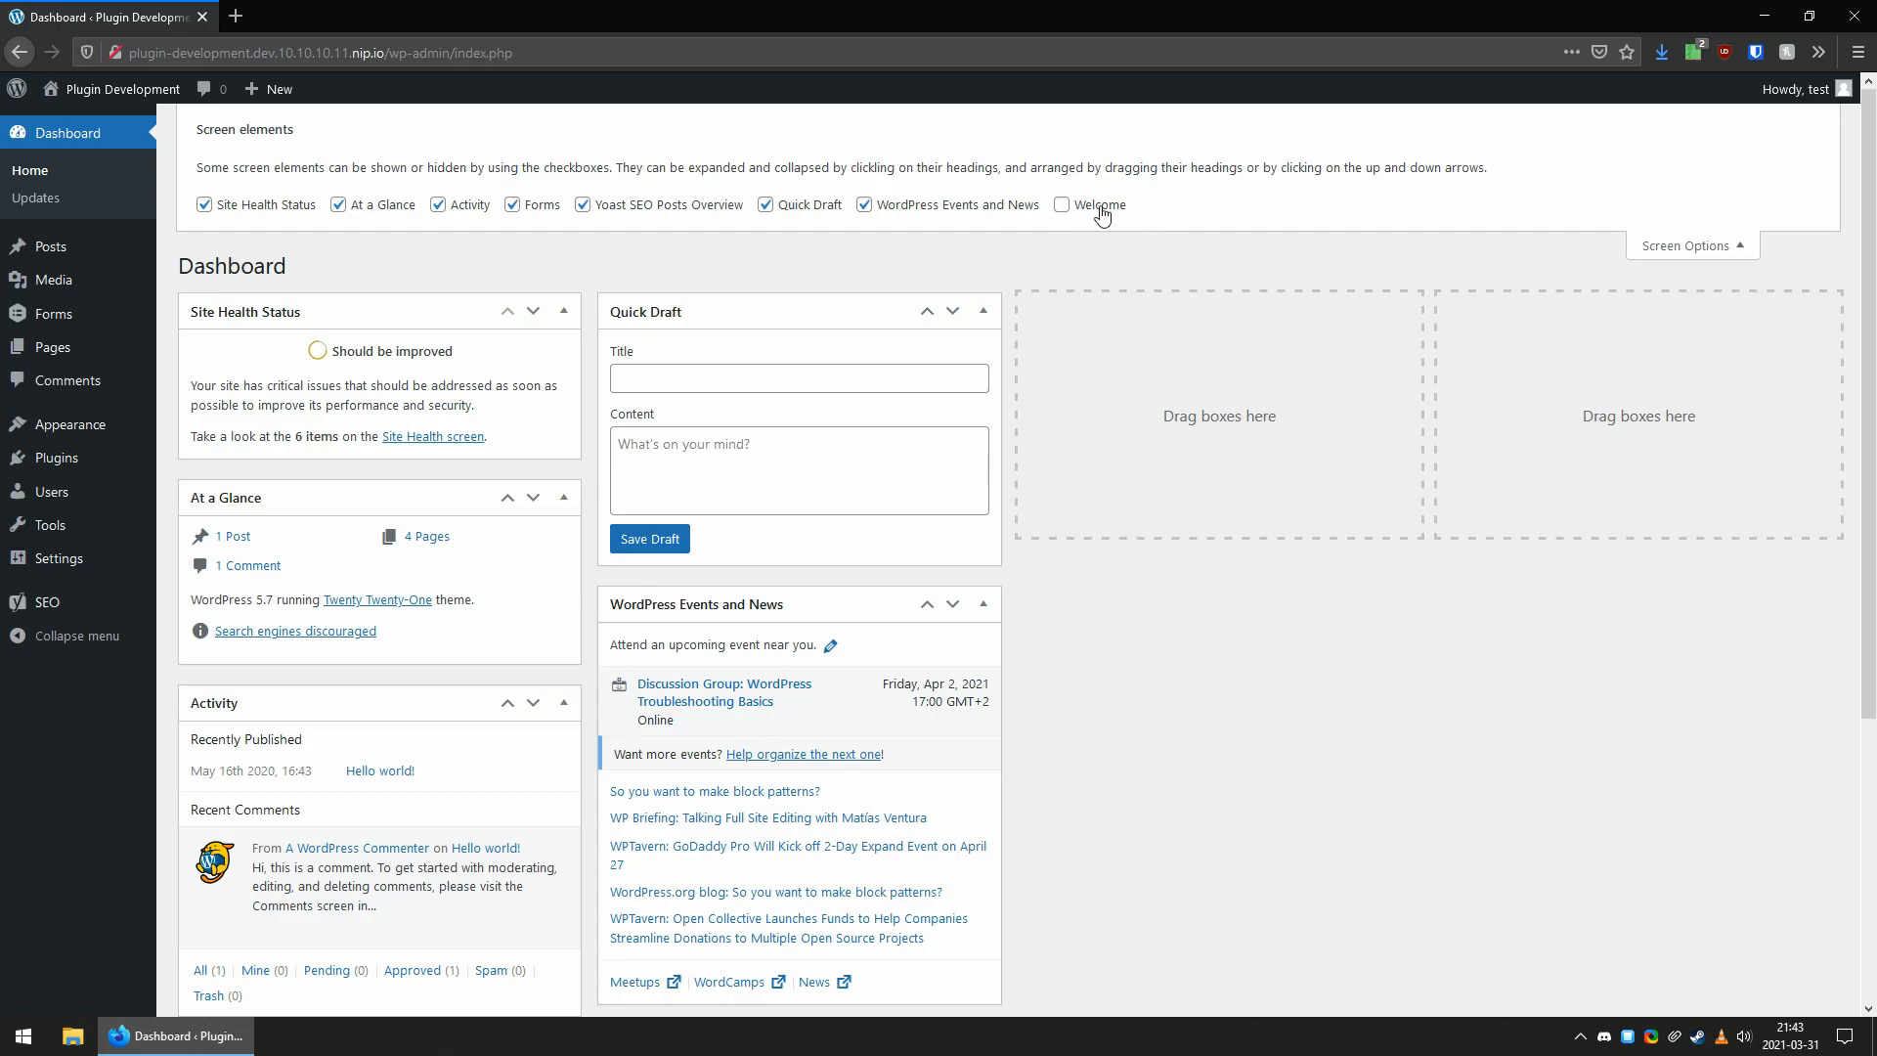
{"action": "left_click", "coordinate": [1708, 253]}
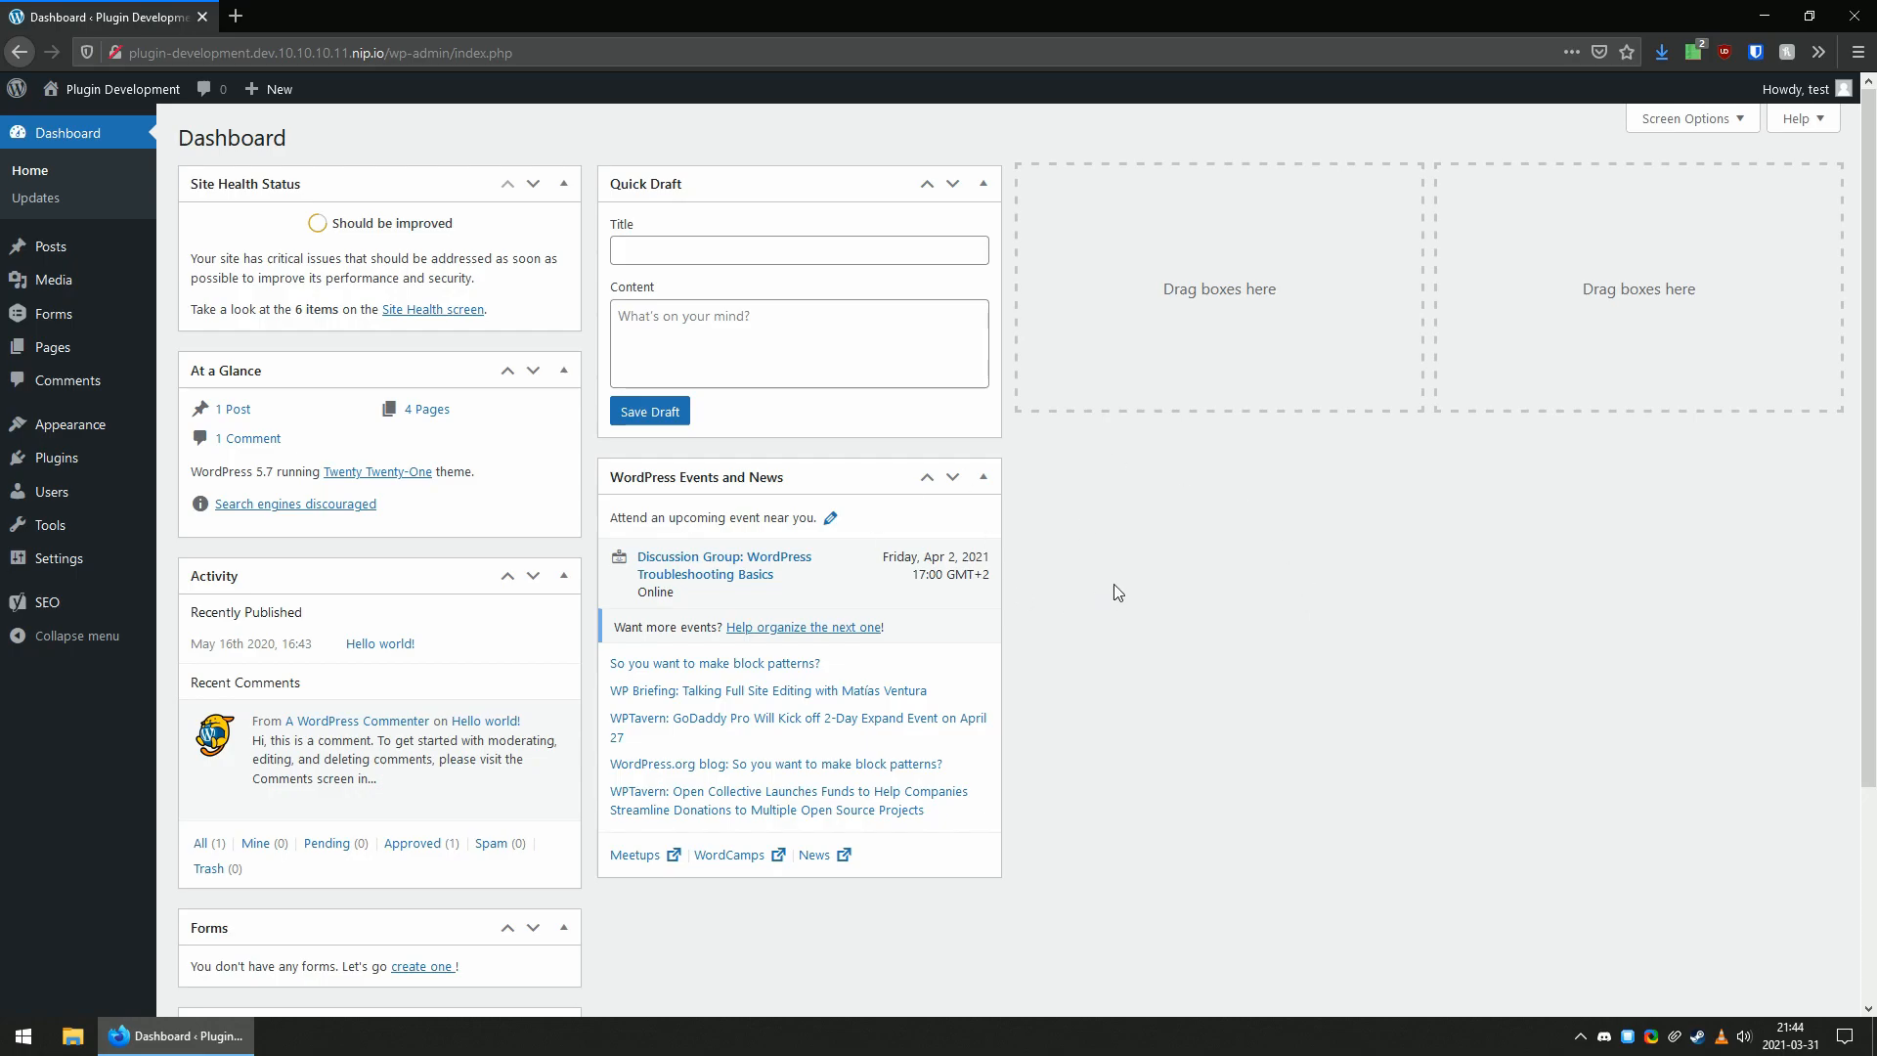
Move WordPress Events and News to the third dashboard column, At a Glance to the fourth, and Forms and Yoast SEO Posts Overview below Quick Draft.
{"action": "left_click_drag", "start_coordinate": [775, 478], "coordinate": [1238, 190]}
{"action": "left_click_drag", "start_coordinate": [457, 370], "coordinate": [1659, 220]}
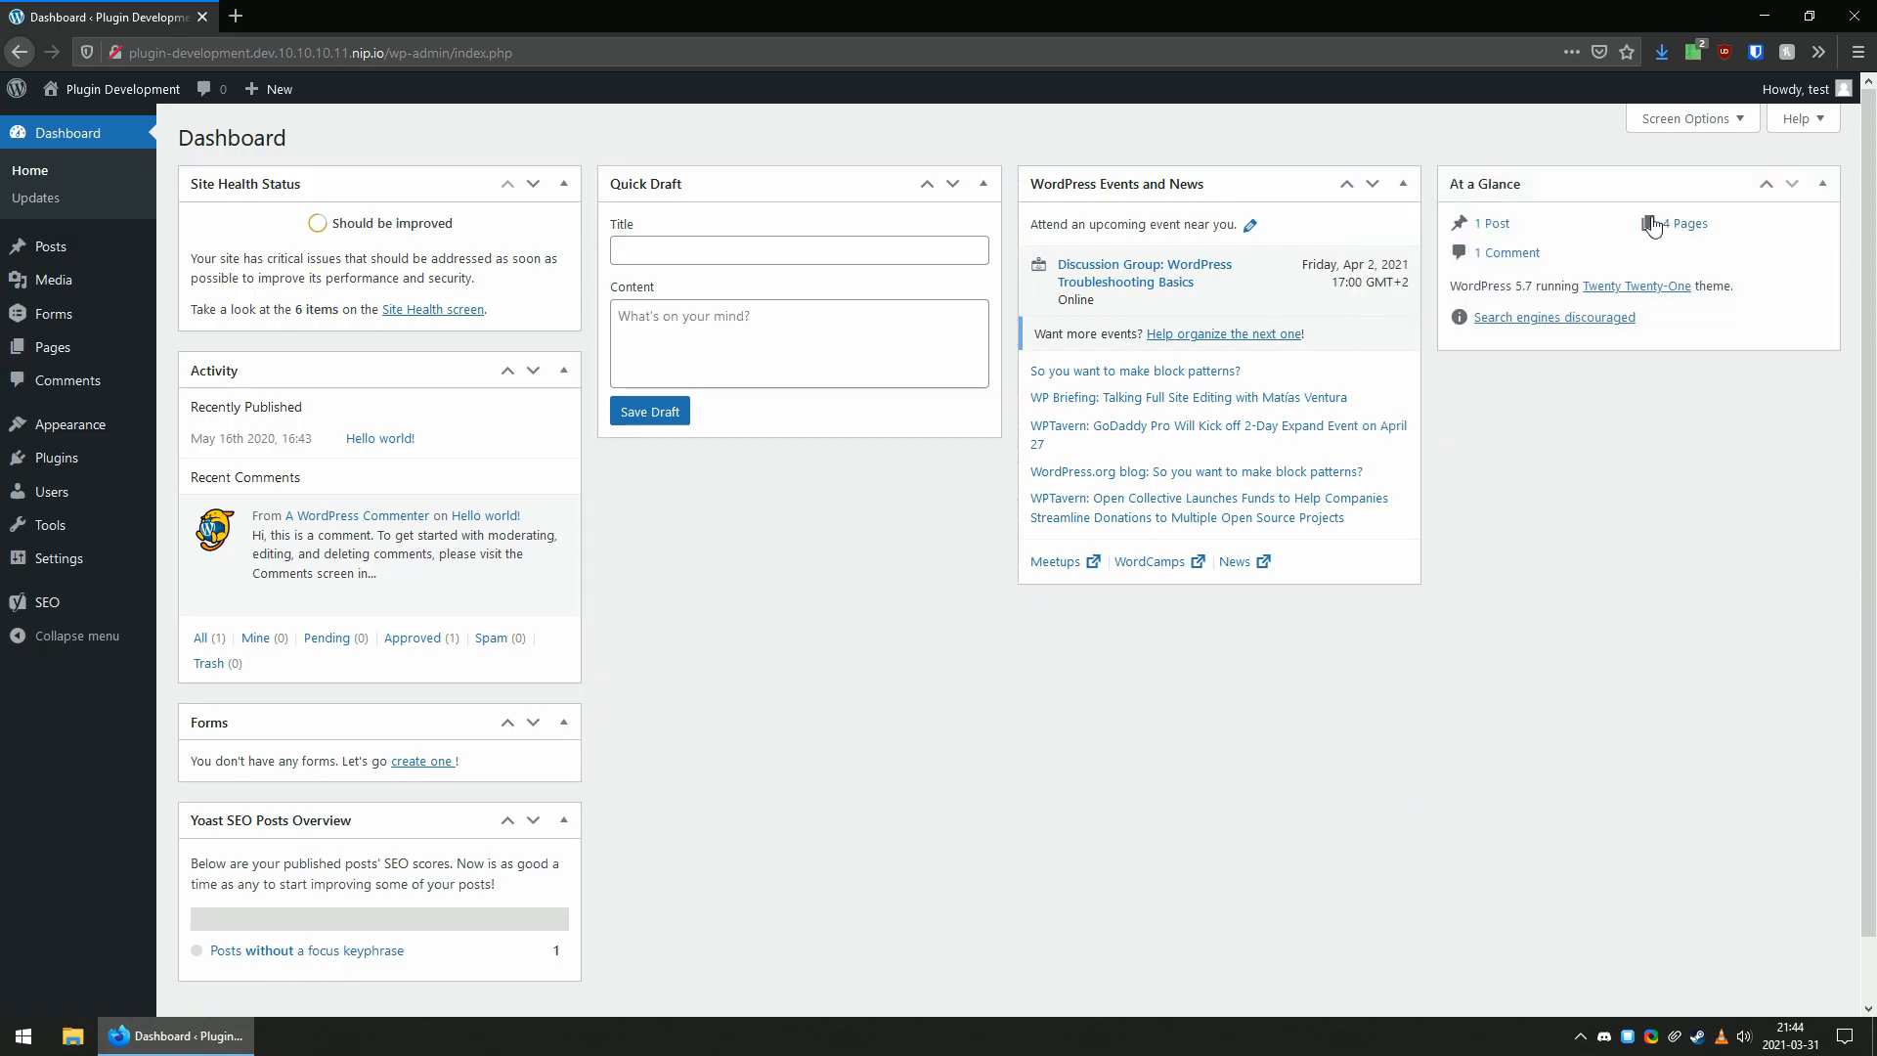
{"action": "left_click_drag", "start_coordinate": [405, 724], "coordinate": [825, 495]}
{"action": "left_click_drag", "start_coordinate": [373, 729], "coordinate": [808, 477]}
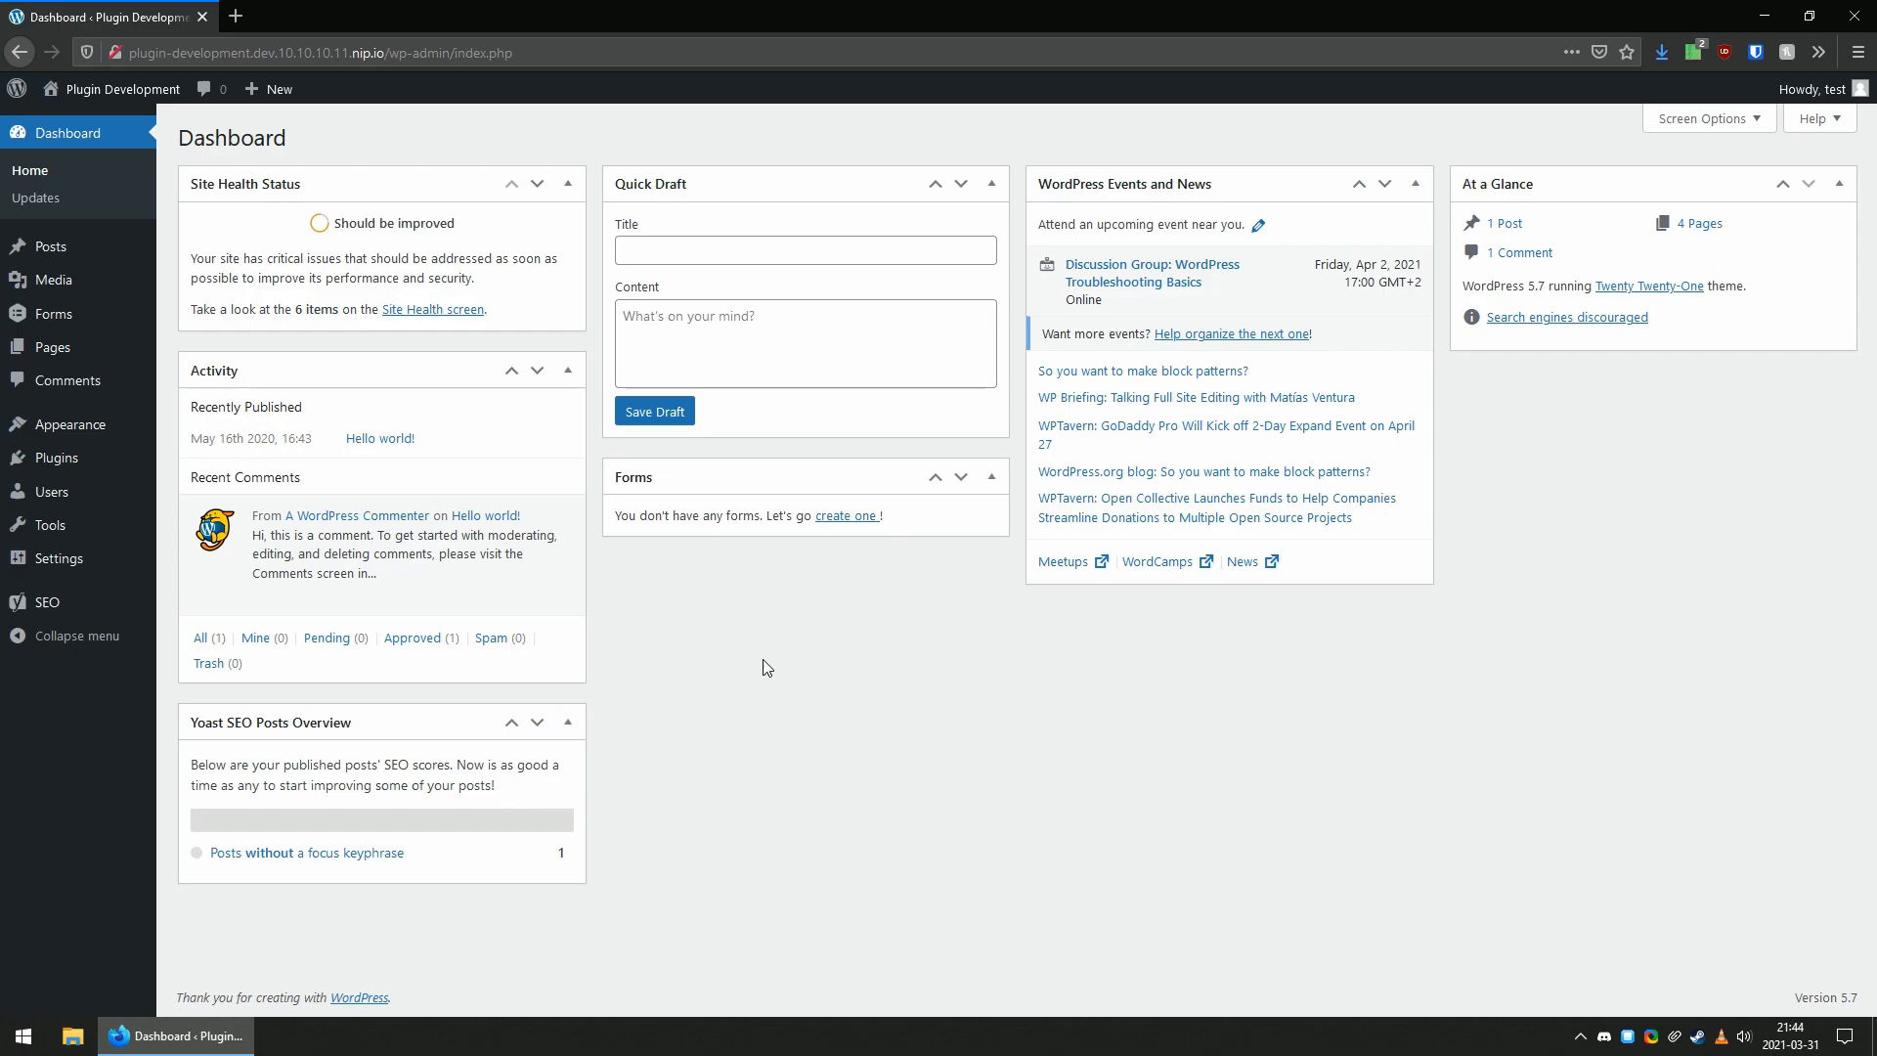
{"action": "left_click_drag", "start_coordinate": [406, 725], "coordinate": [931, 669]}
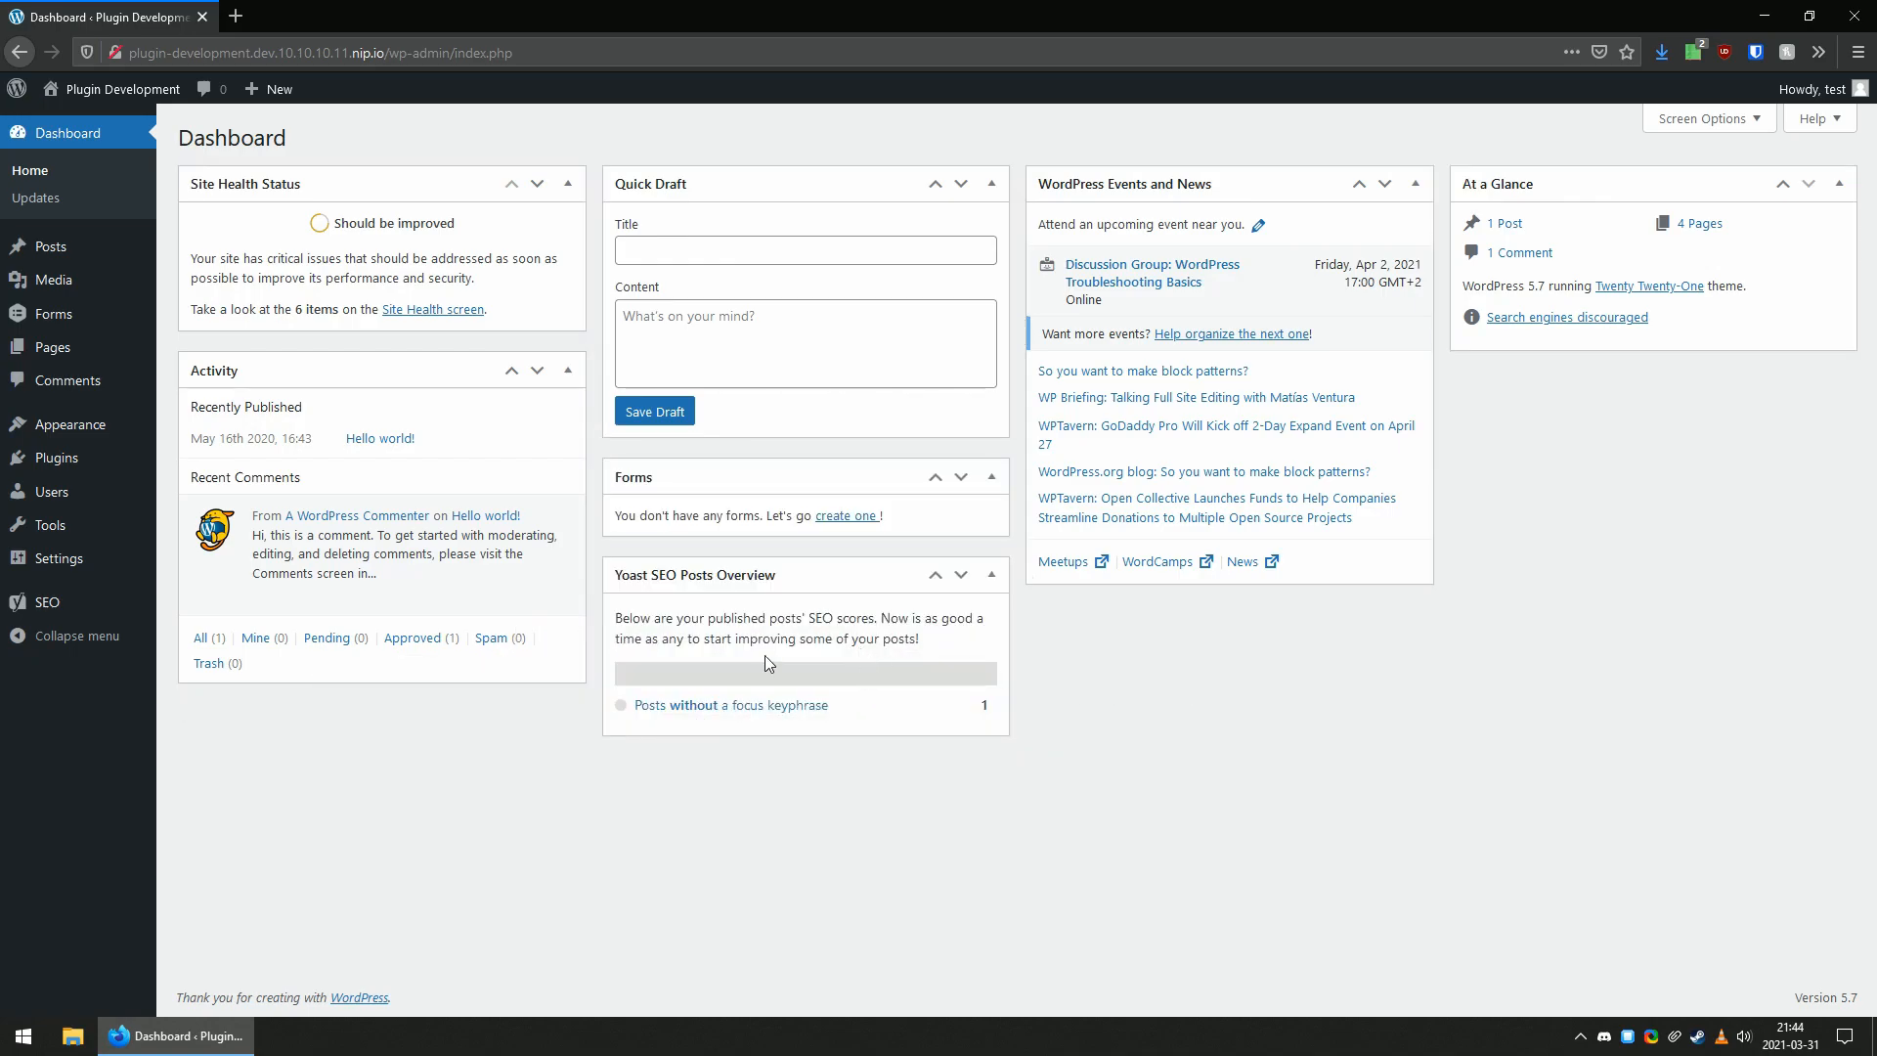
Find KonMari Dashboard among the installed plugins and activate it.
{"action": "left_click", "coordinate": [60, 470]}
{"action": "scroll", "coordinate": [422, 669], "scroll_direction": "down", "scroll_amount": 2}
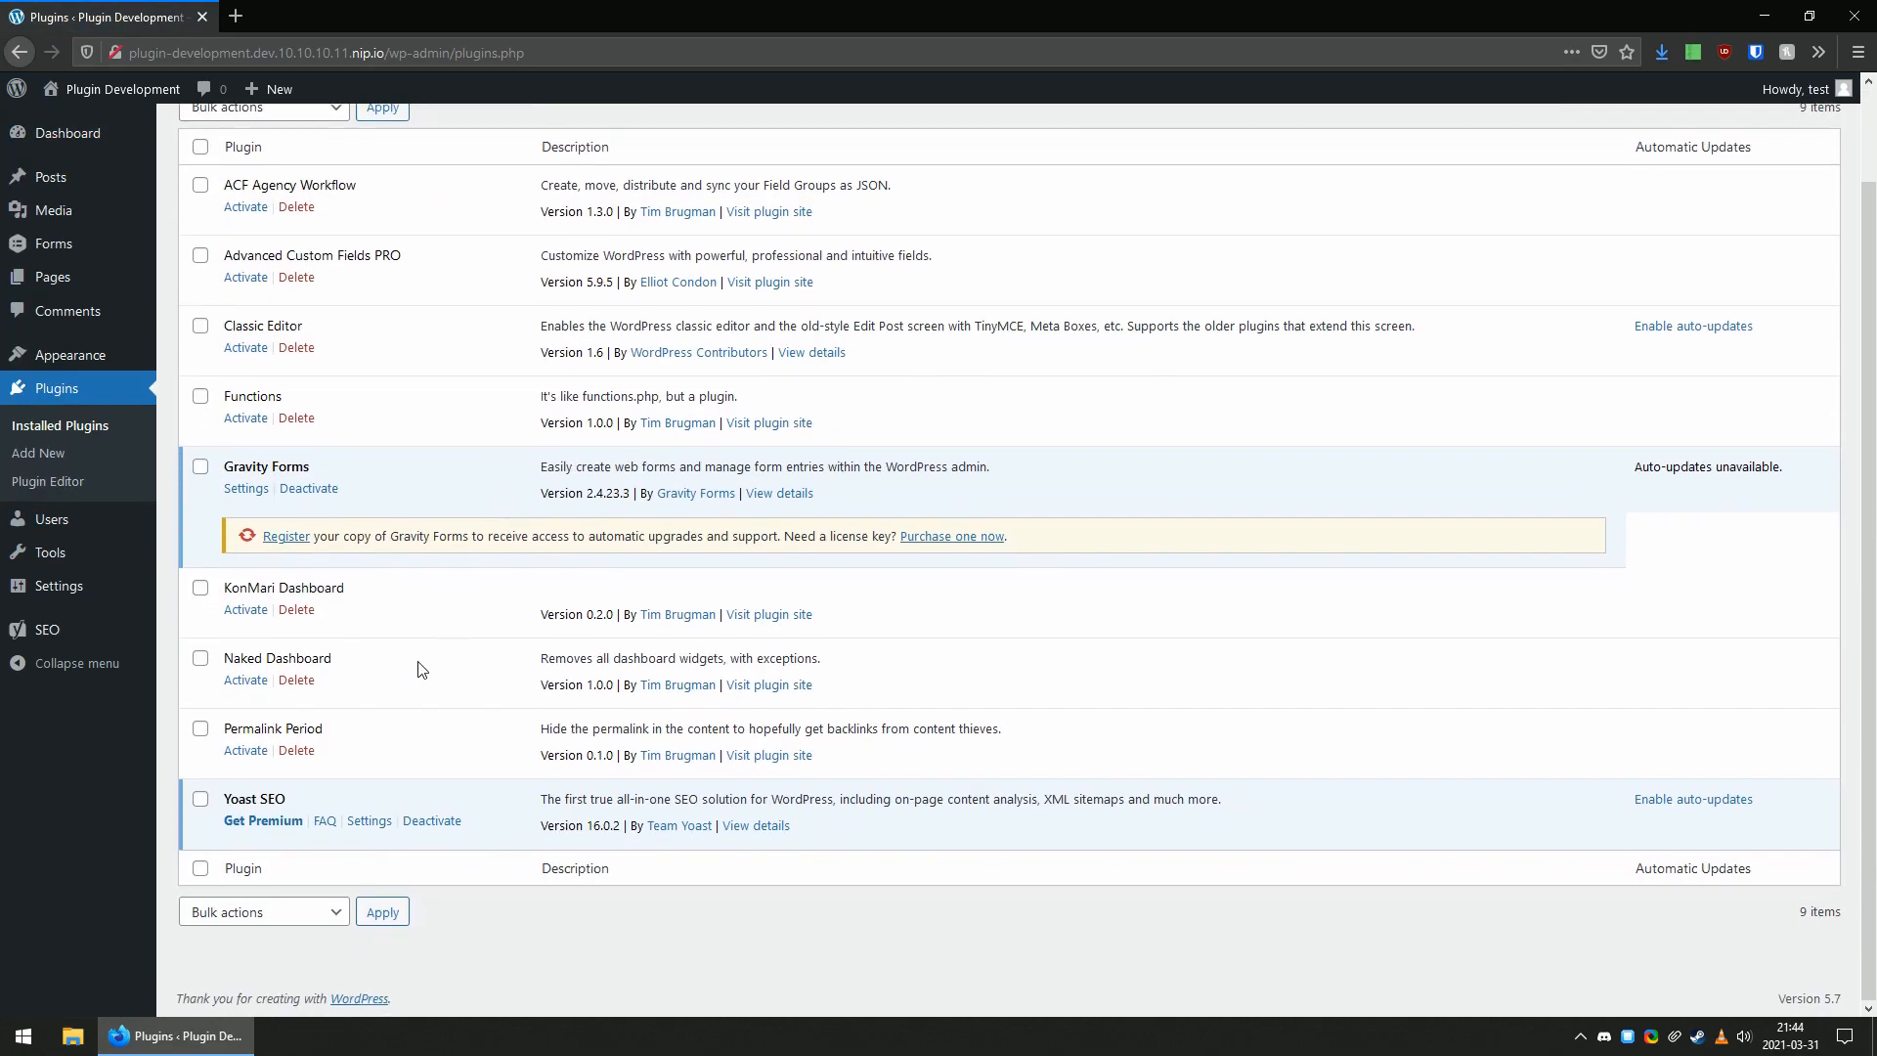
{"action": "double_click", "coordinate": [325, 588]}
{"action": "double_click", "coordinate": [252, 587]}
{"action": "triple_click", "coordinate": [356, 590]}
{"action": "left_click", "coordinate": [410, 599]}
{"action": "left_click", "coordinate": [246, 614]}
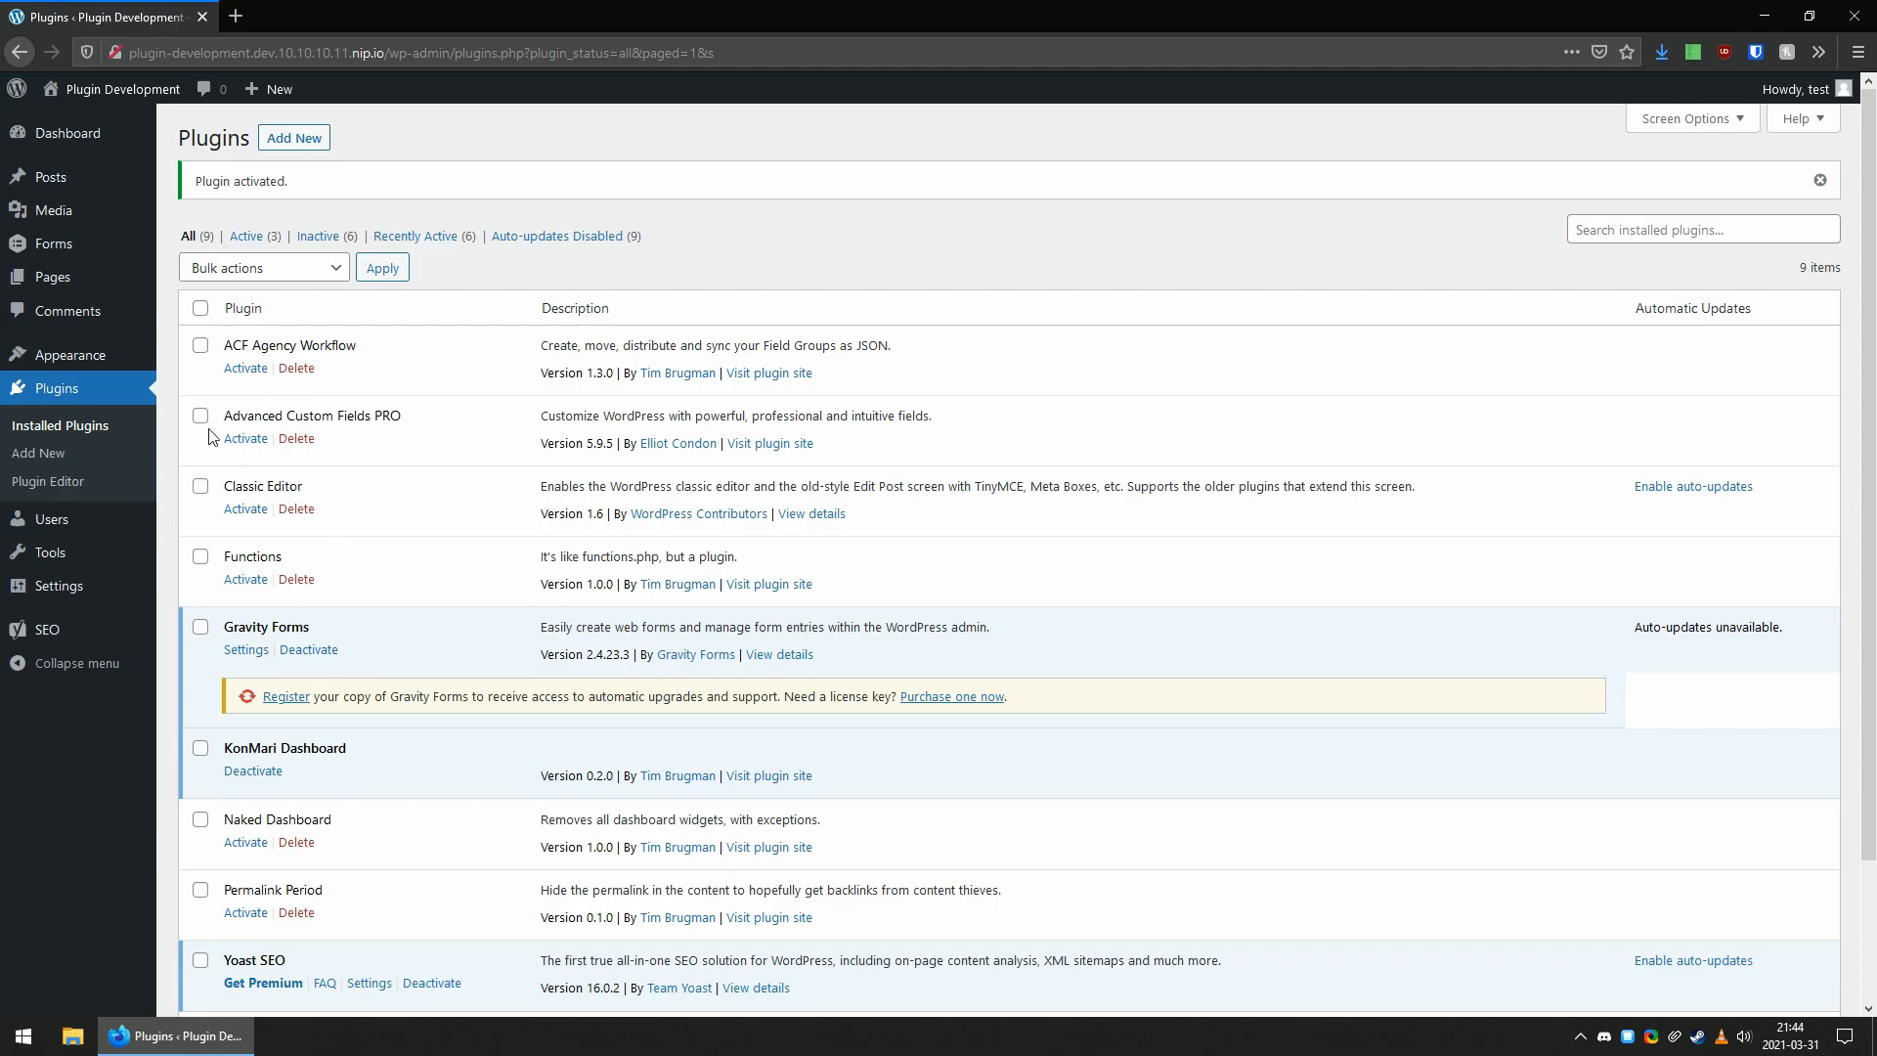
Check the dashboard, then open the KonMari settings page and review its Remove meta boxes section.
{"action": "left_click", "coordinate": [145, 137]}
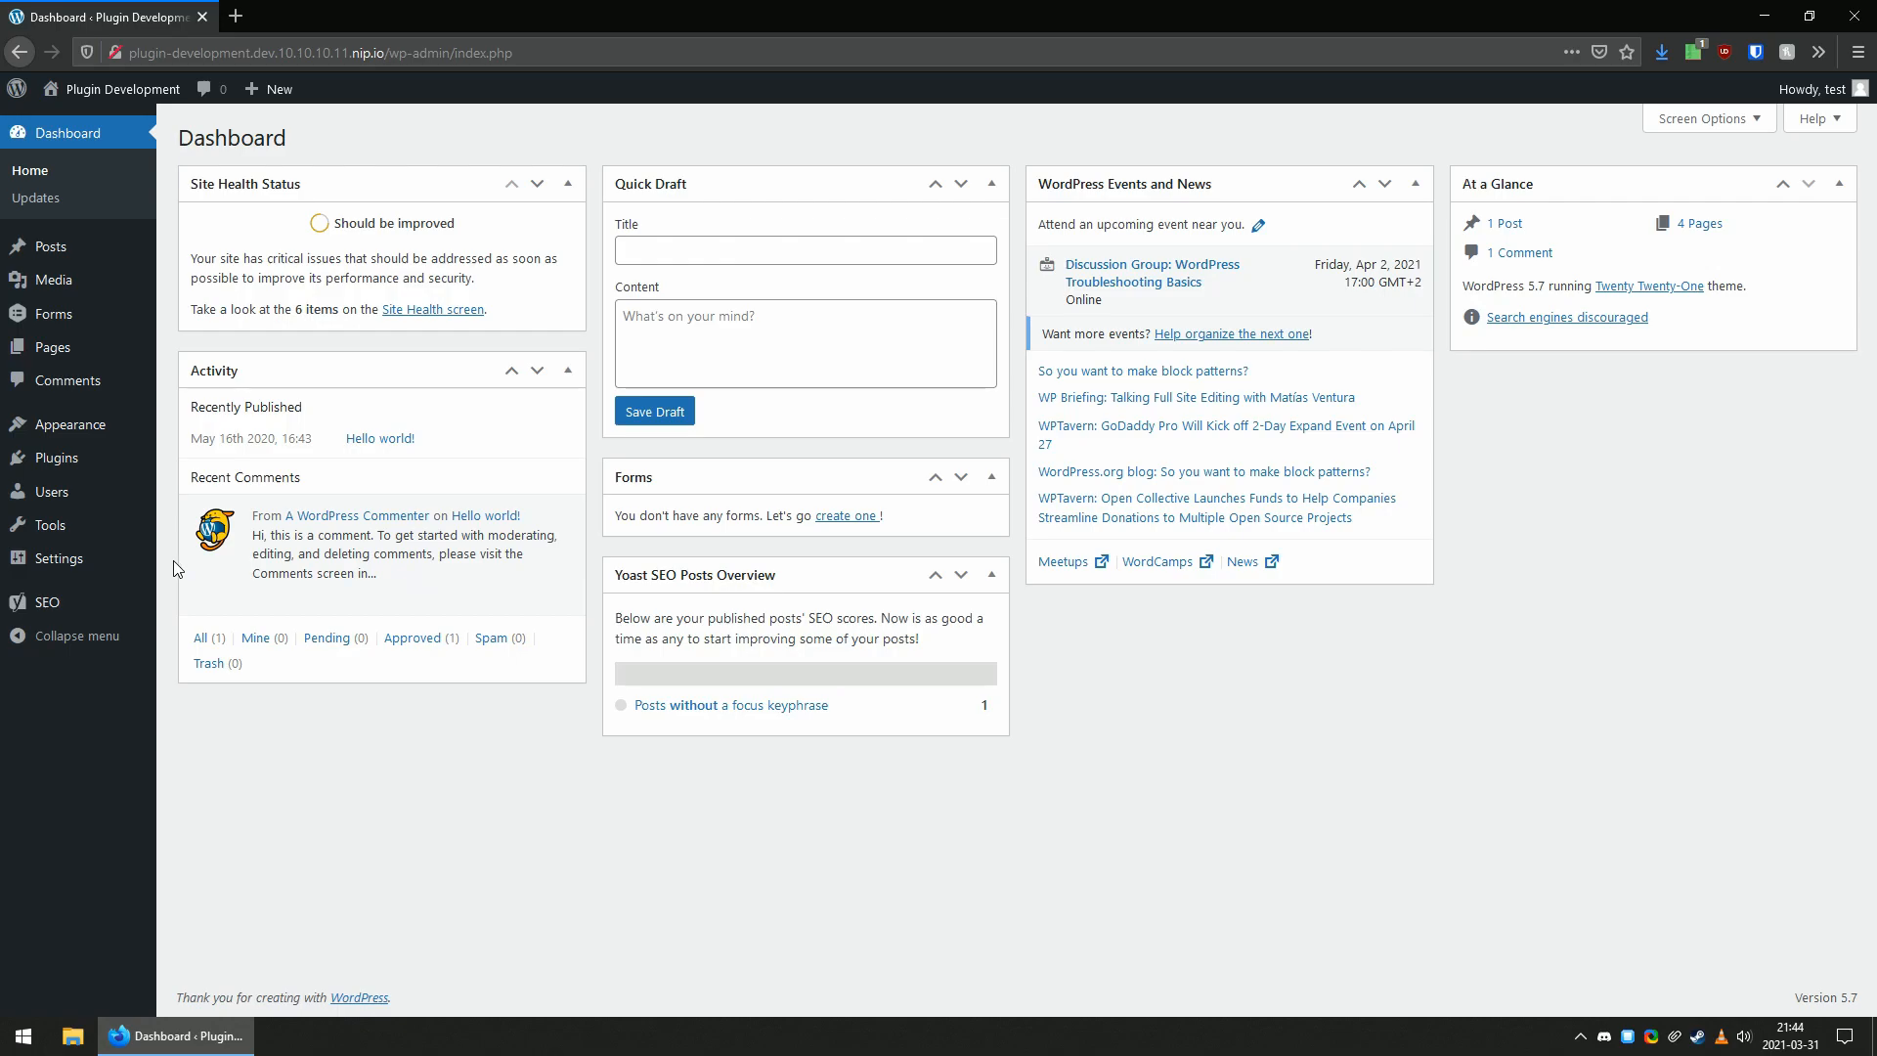
{"action": "mouse_move", "coordinate": [108, 565]}
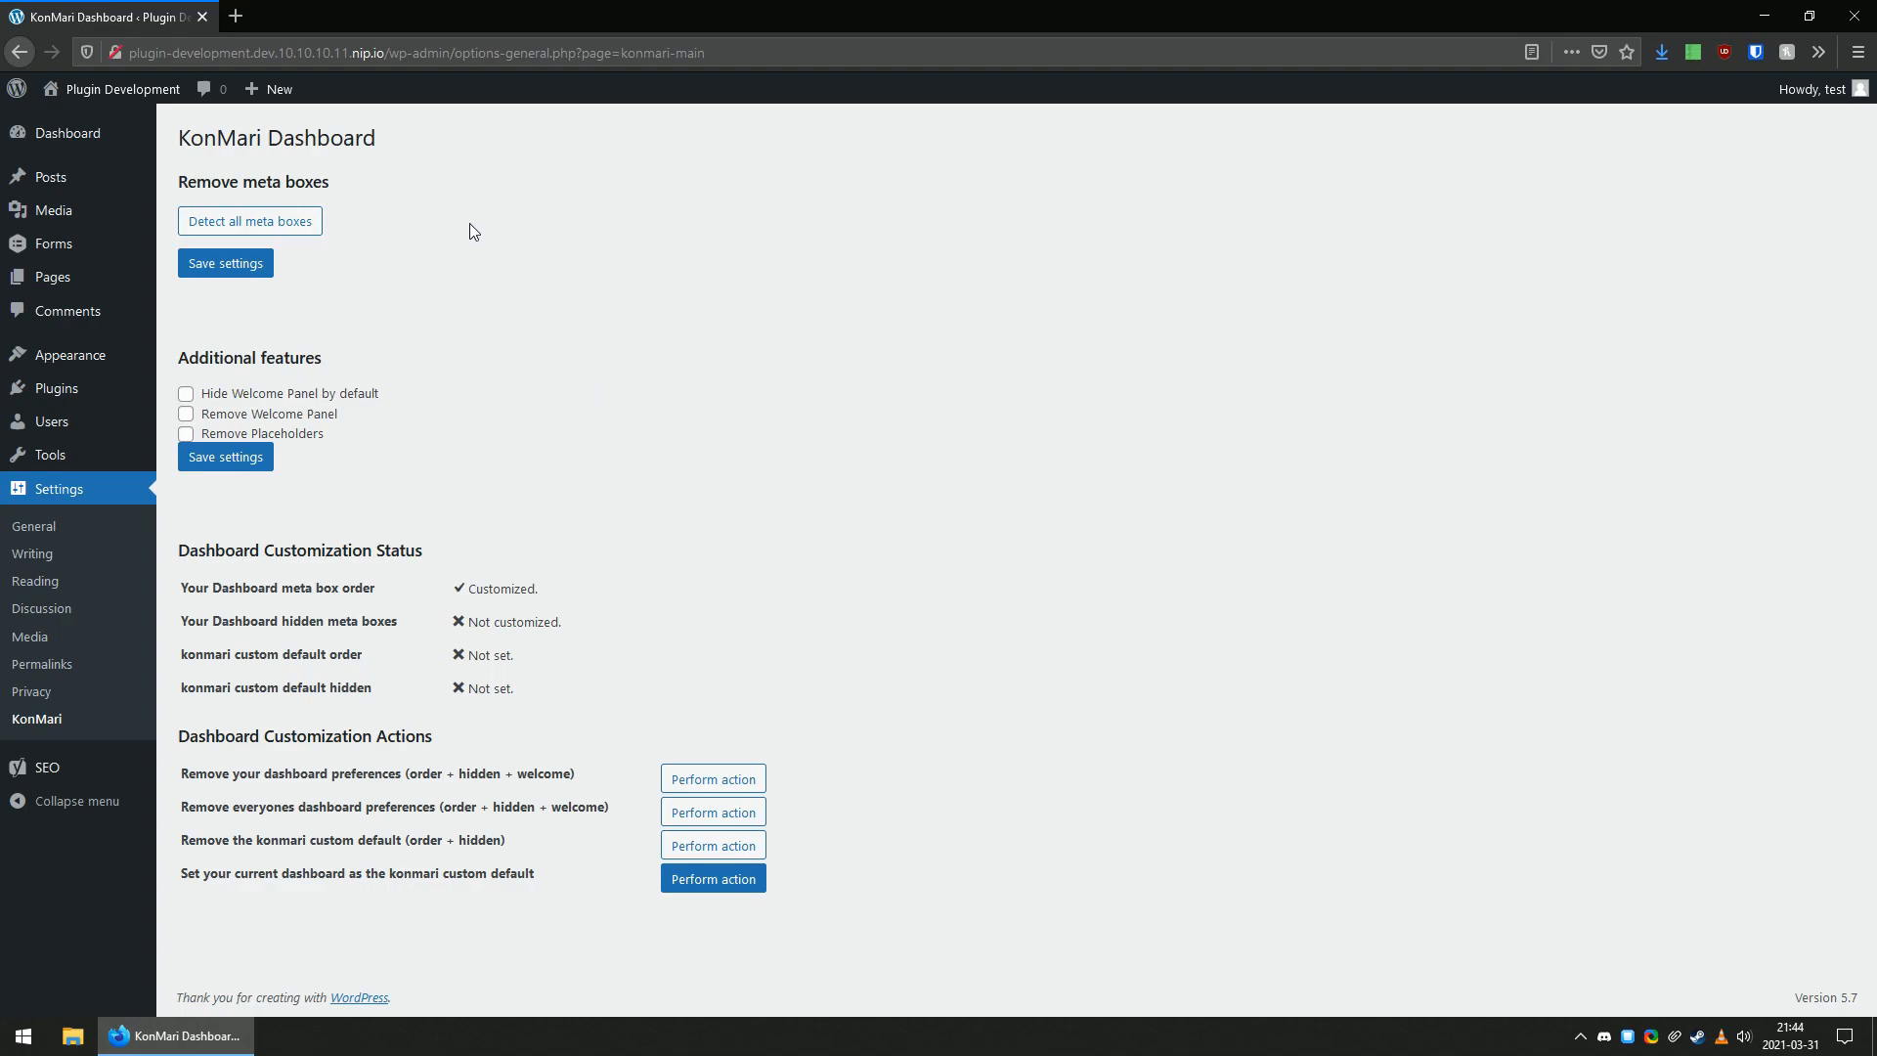
{"action": "left_click_drag", "start_coordinate": [181, 180], "coordinate": [343, 182]}
{"action": "left_click", "coordinate": [385, 202]}
Look at the dashboard widgets once more, then detect all meta boxes on the KonMari settings page.
{"action": "left_click", "coordinate": [67, 133]}
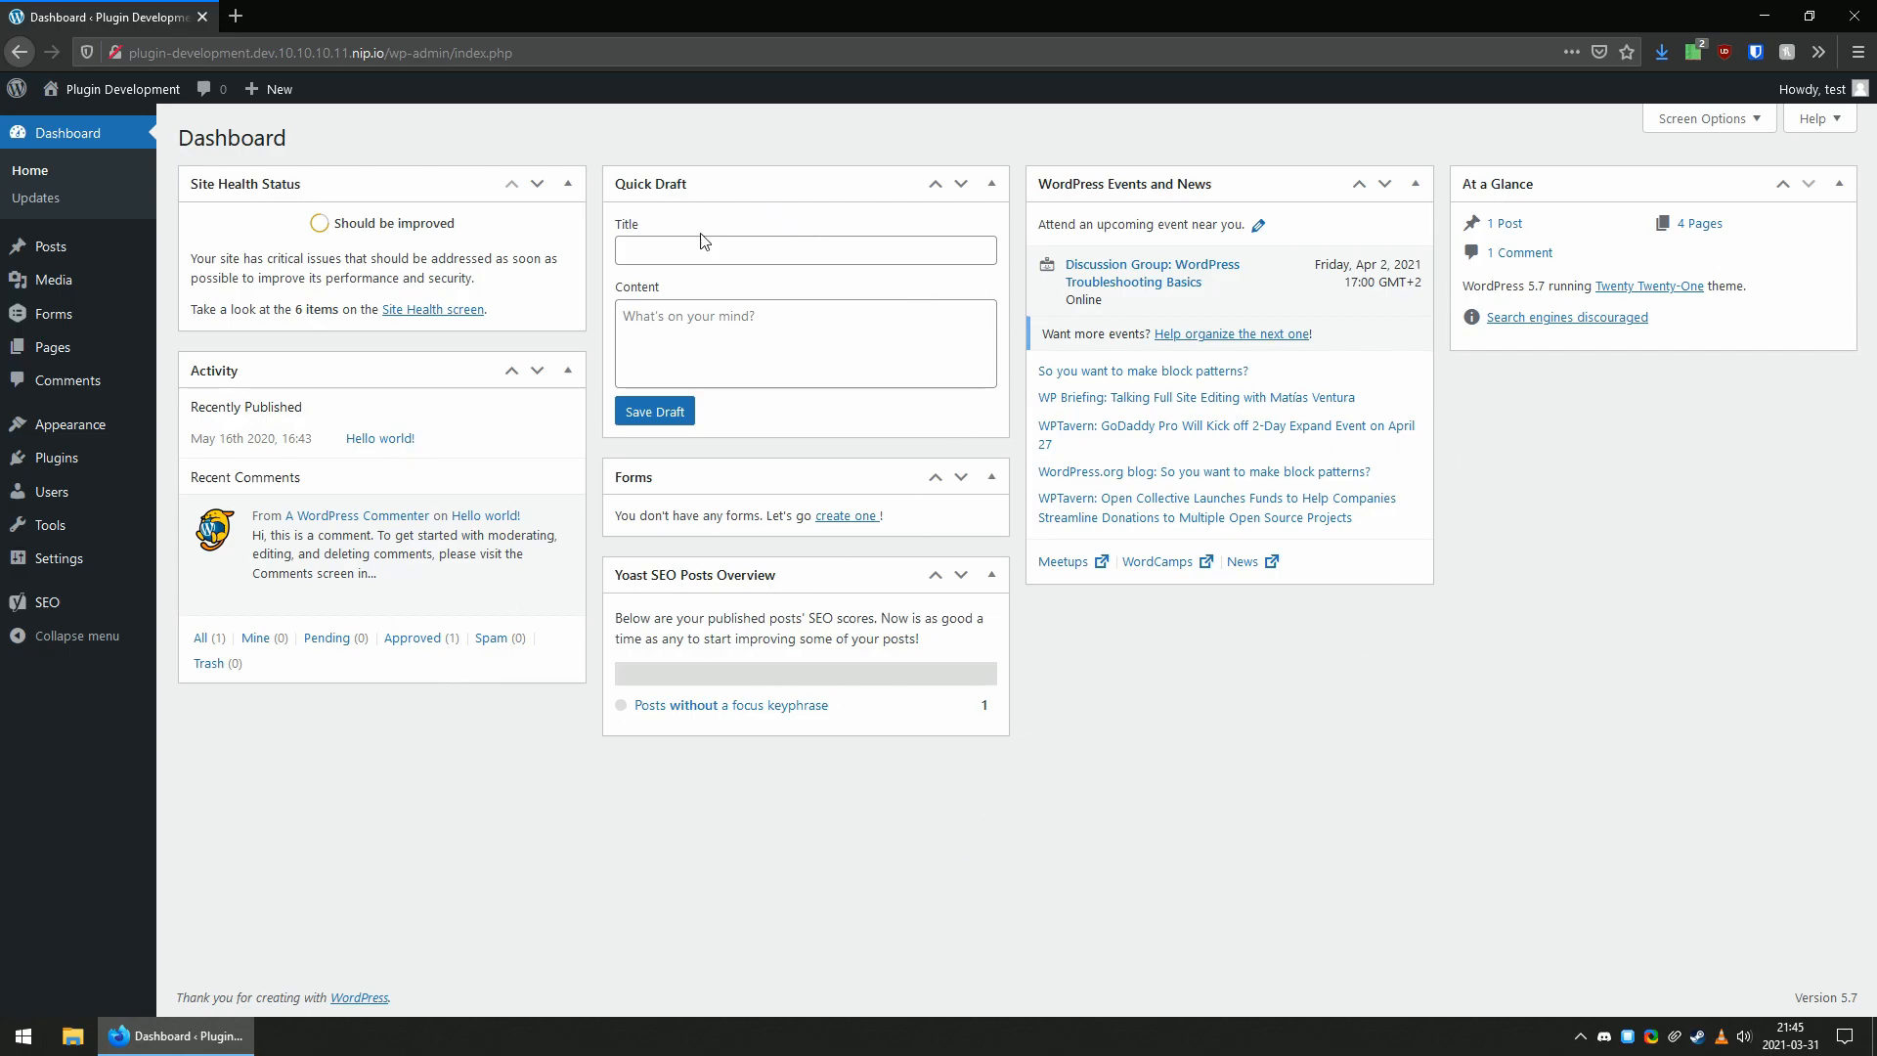
{"action": "key", "text": "alt+Left"}
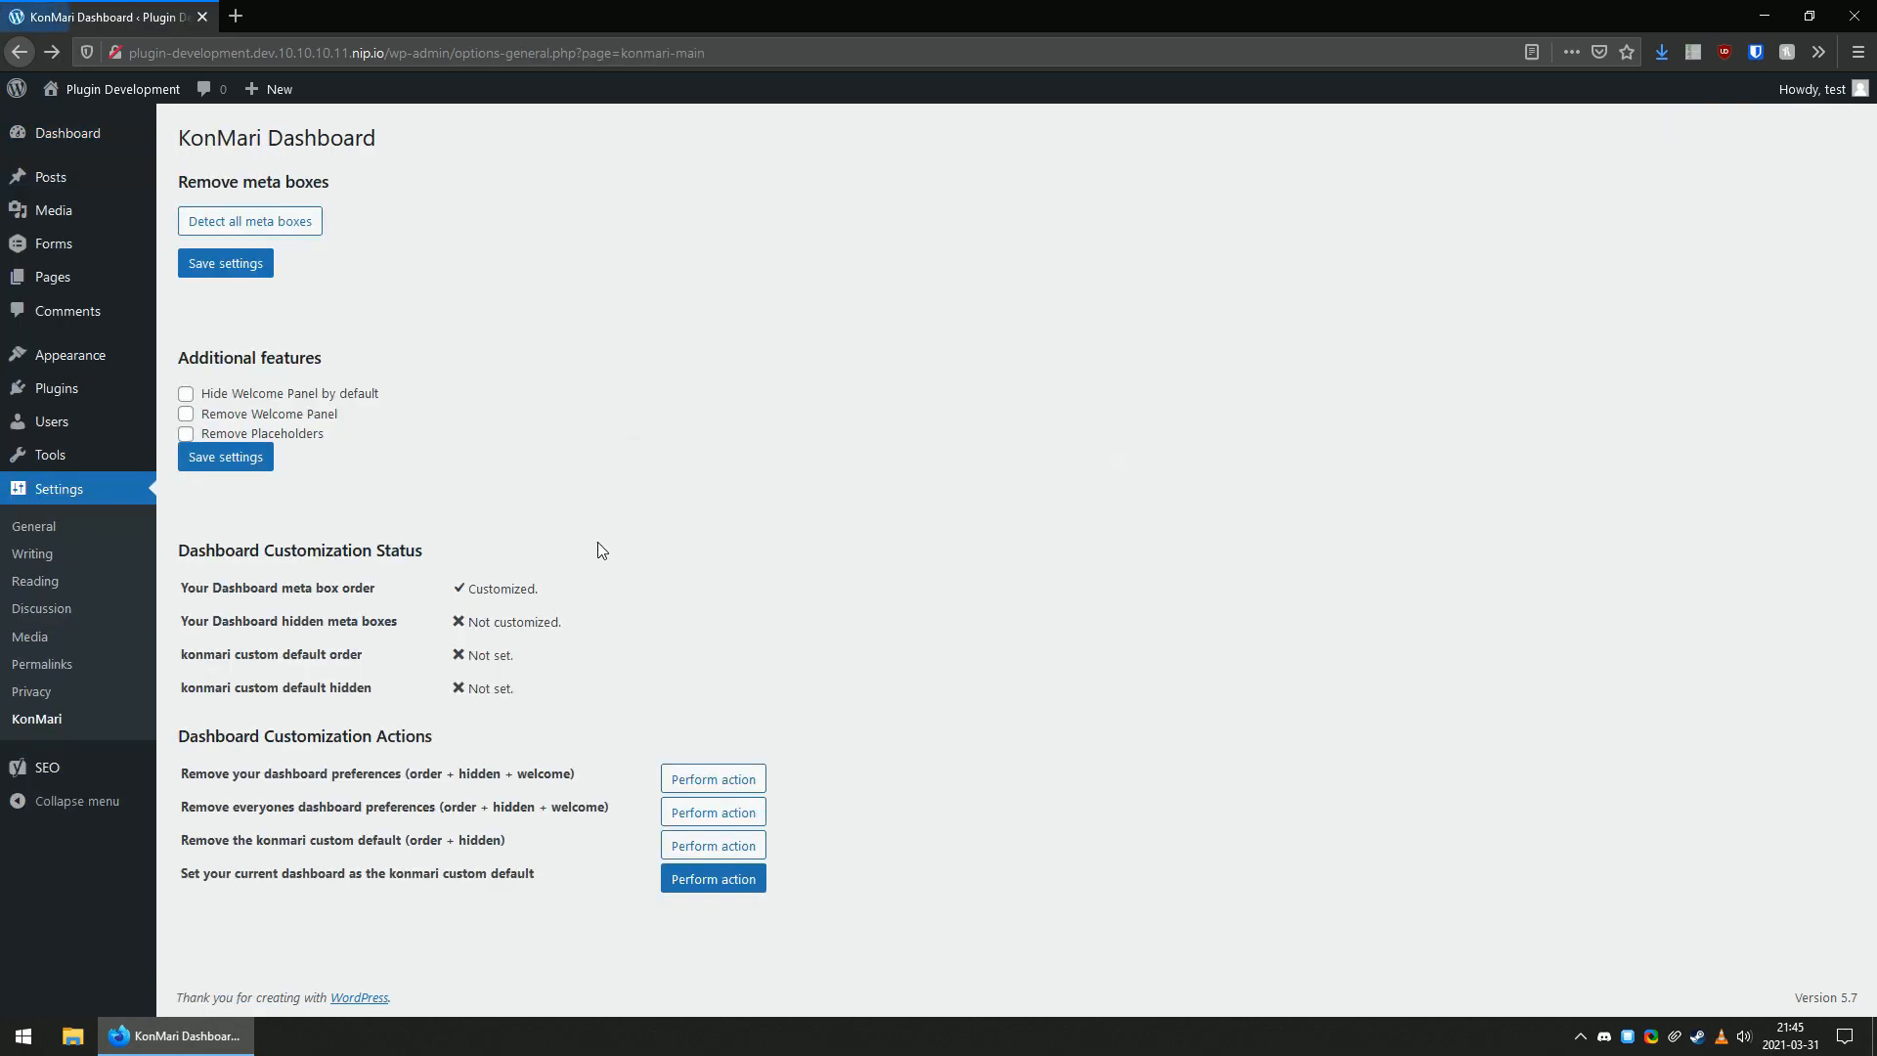
{"action": "left_click", "coordinate": [256, 230]}
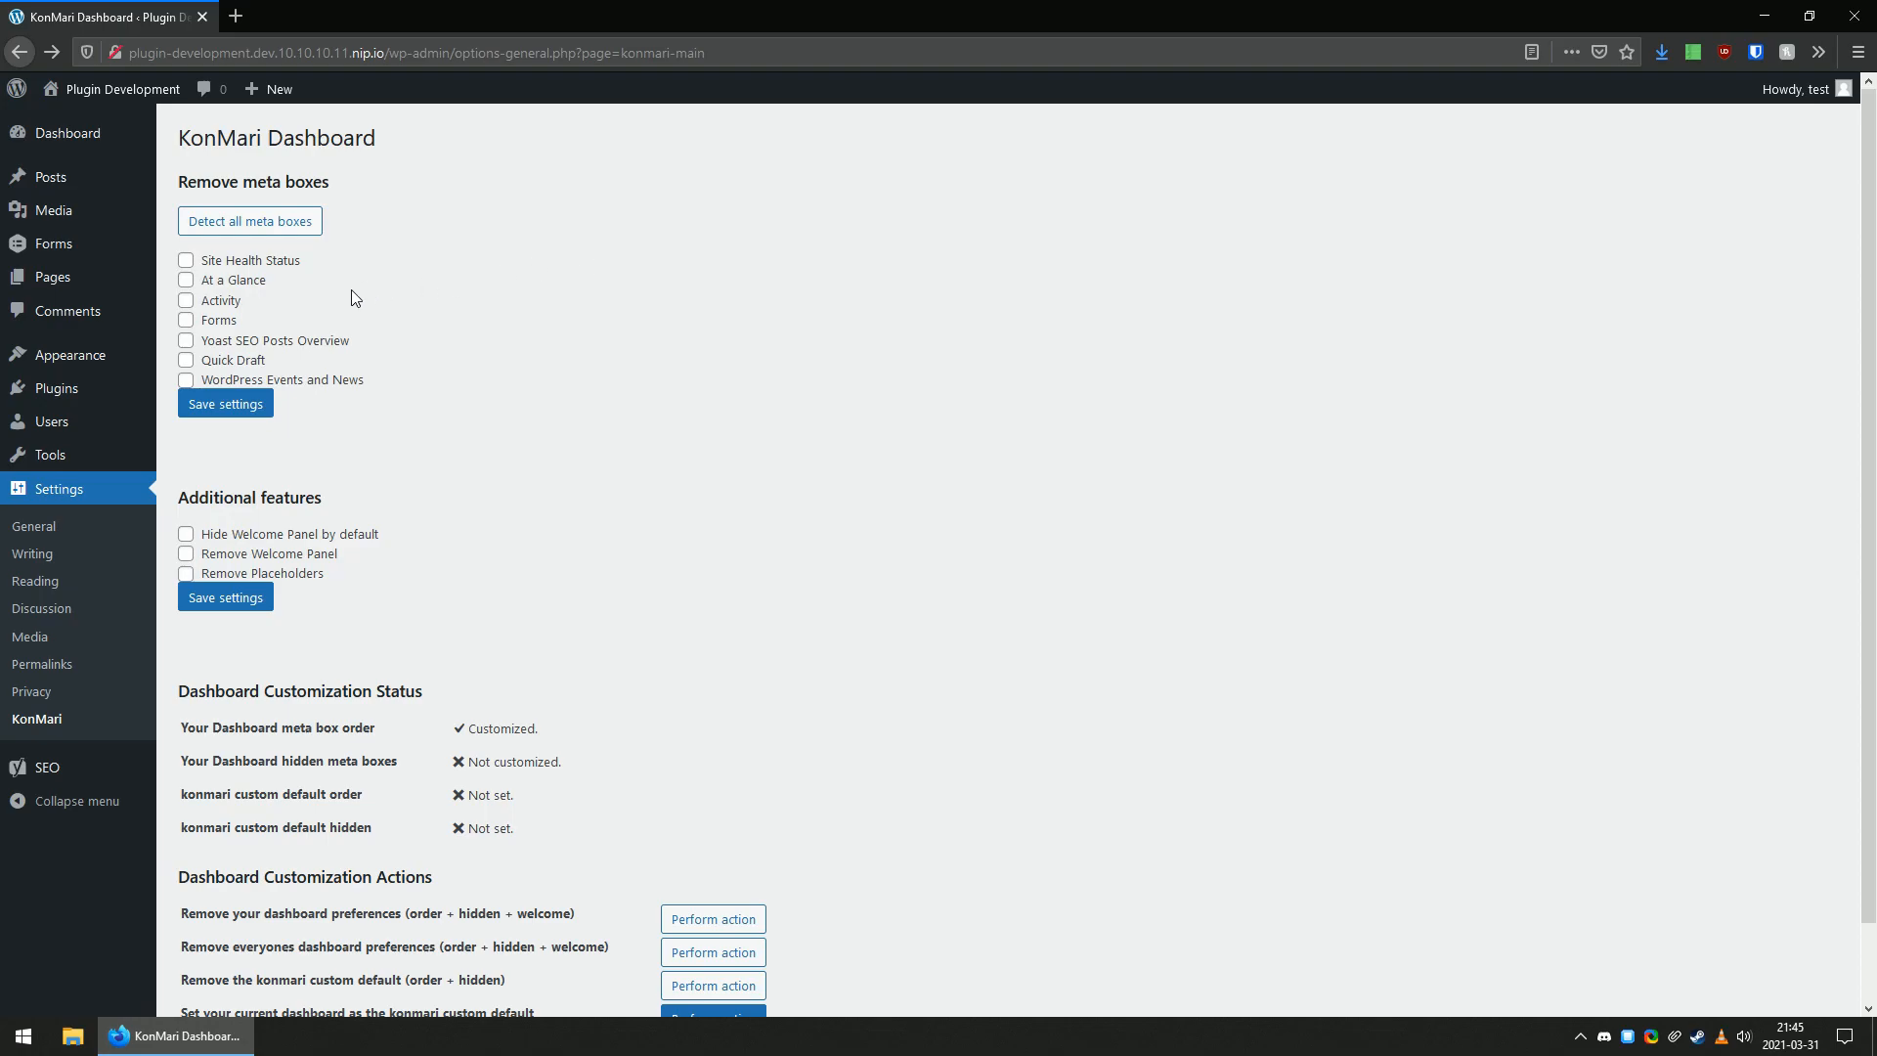
Mark the Quick Draft meta box for removal and save the Remove meta boxes settings.
{"action": "left_click", "coordinate": [227, 365]}
{"action": "left_click", "coordinate": [220, 410]}
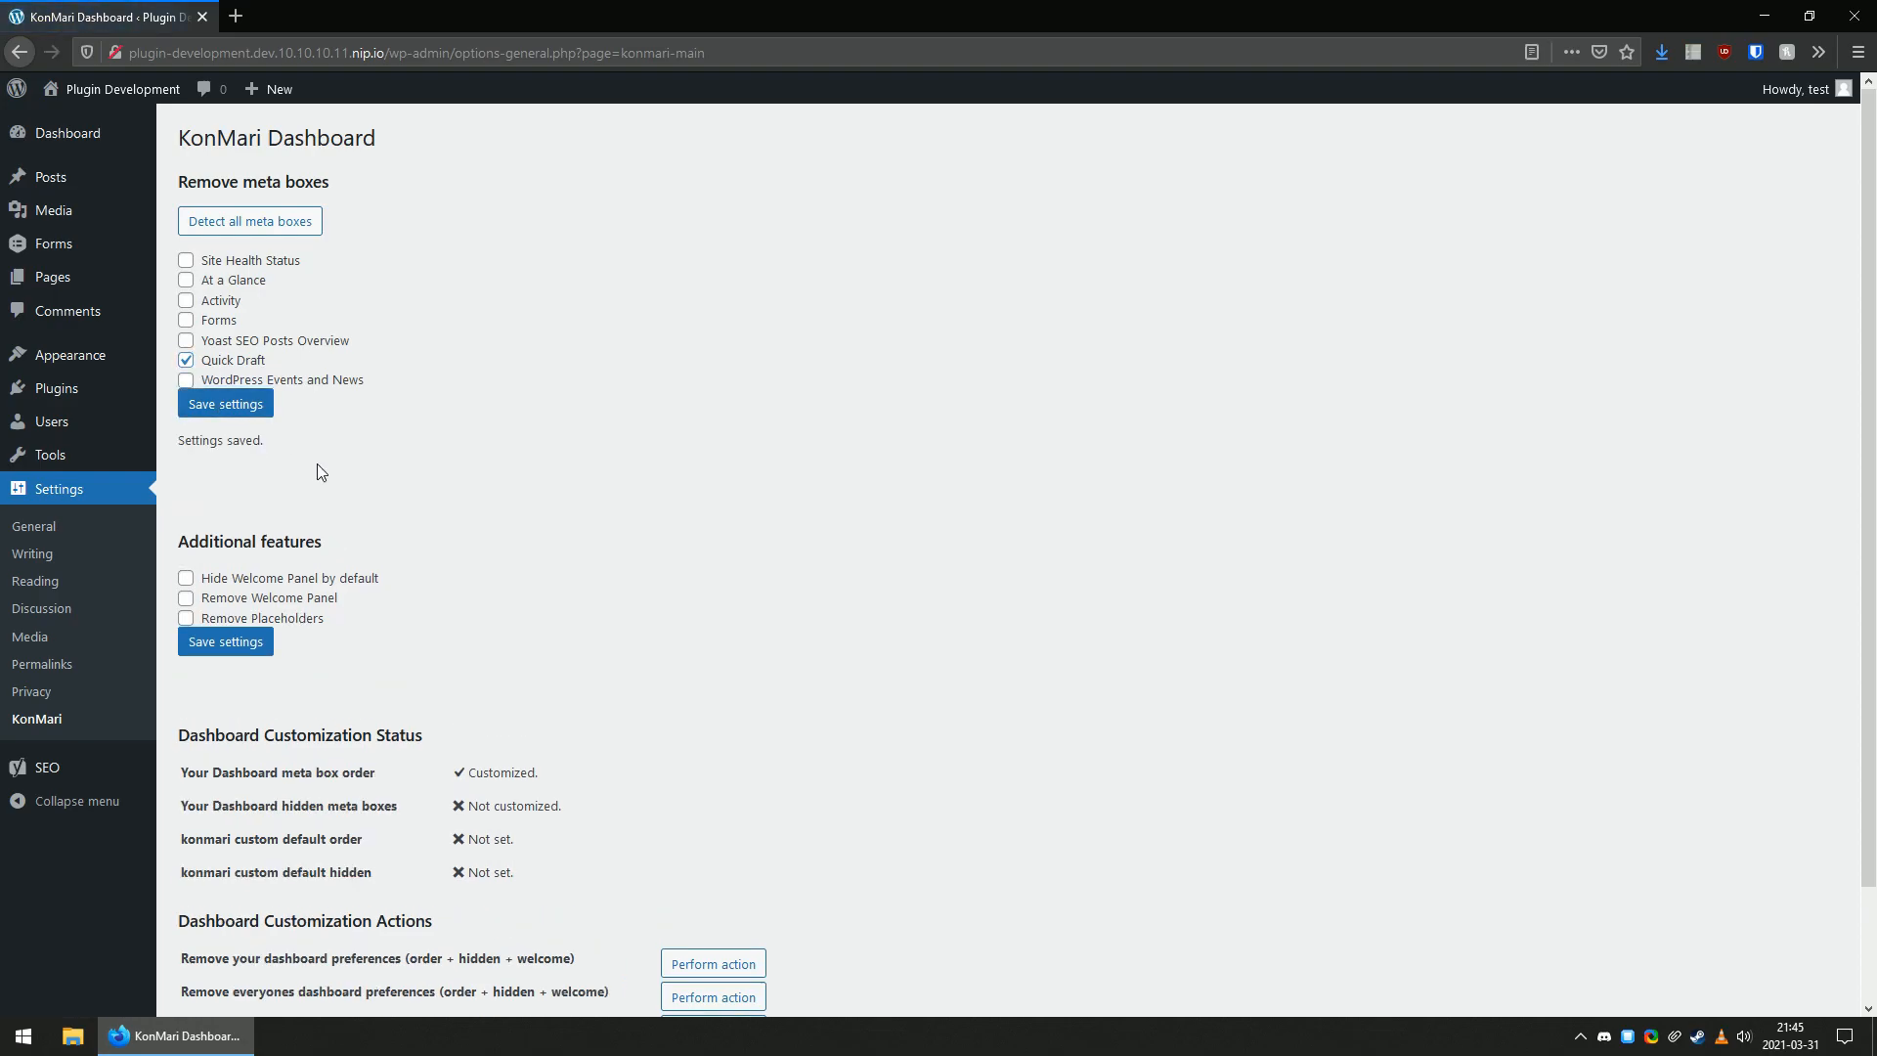
{"action": "left_click_drag", "start_coordinate": [178, 440], "coordinate": [215, 440]}
{"action": "left_click", "coordinate": [301, 486]}
Check the dashboard and its list of screen elements for the Quick Draft widget.
{"action": "left_click", "coordinate": [78, 139]}
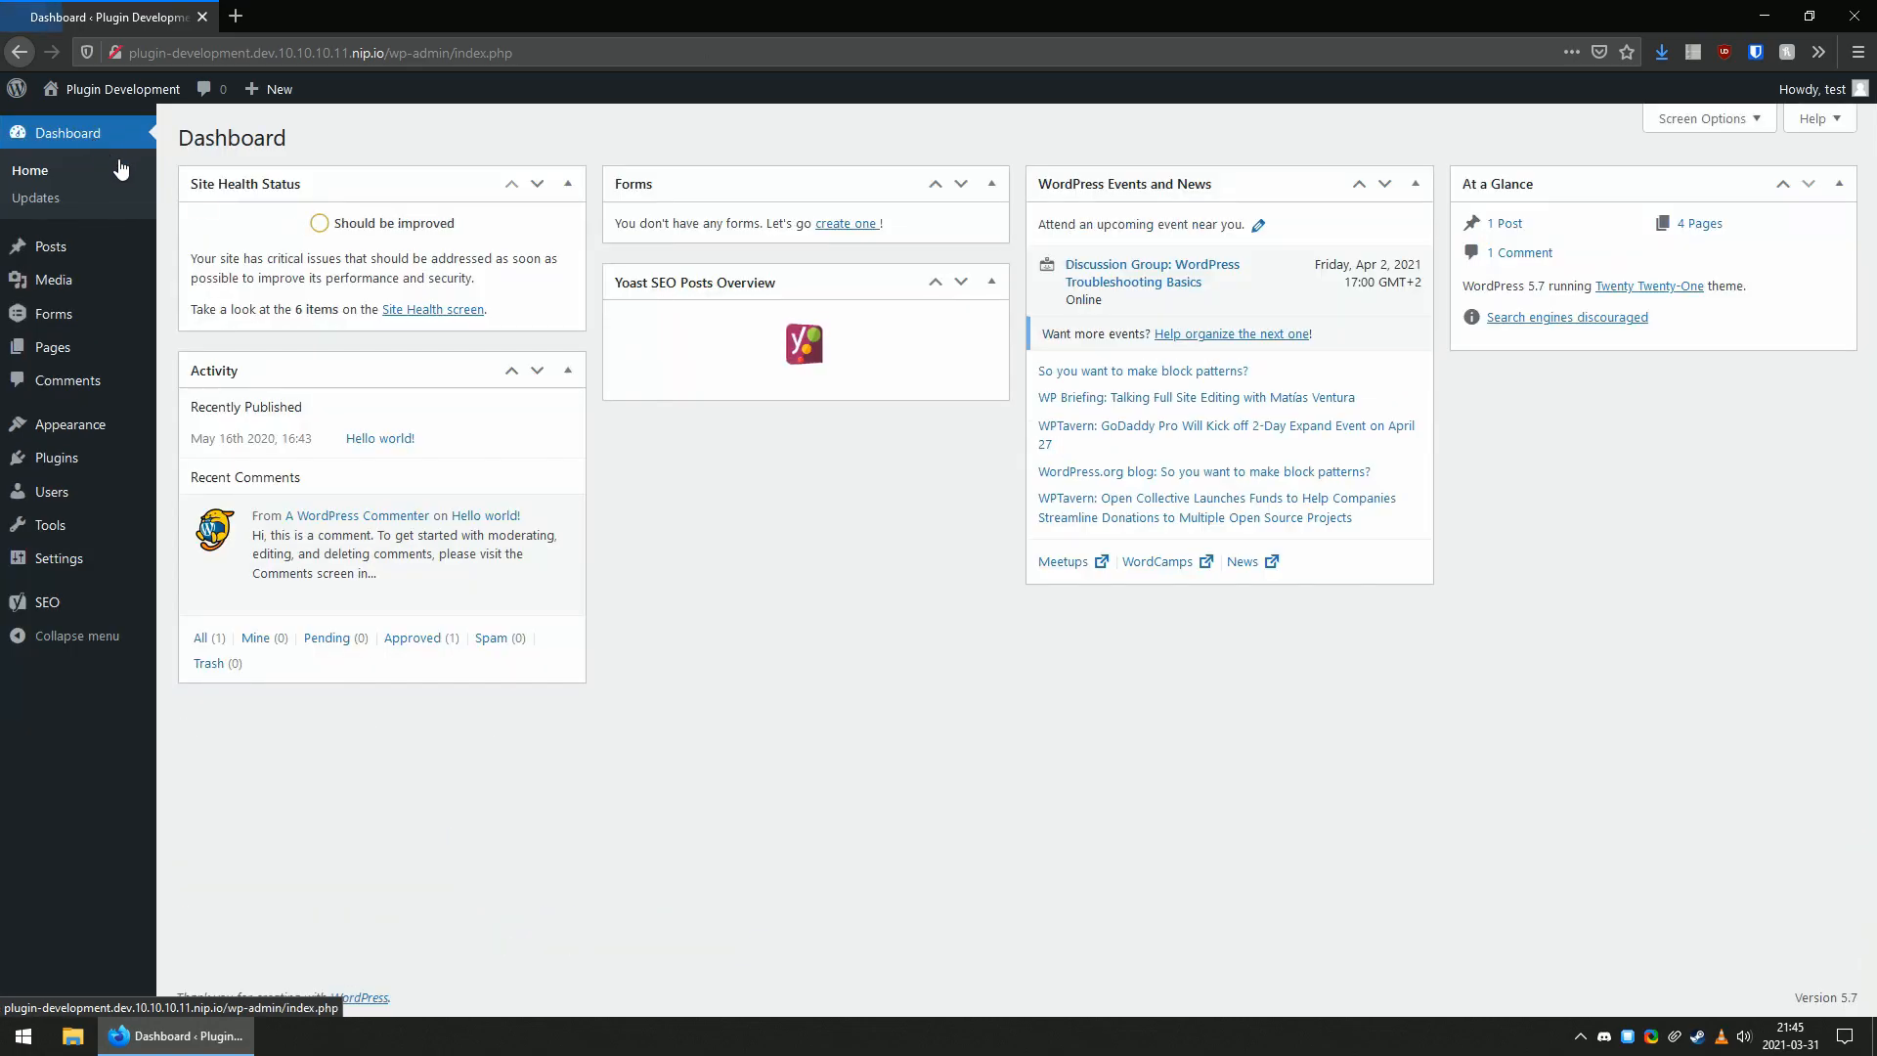
{"action": "mouse_move", "coordinate": [343, 600]}
{"action": "left_click", "coordinate": [1706, 119]}
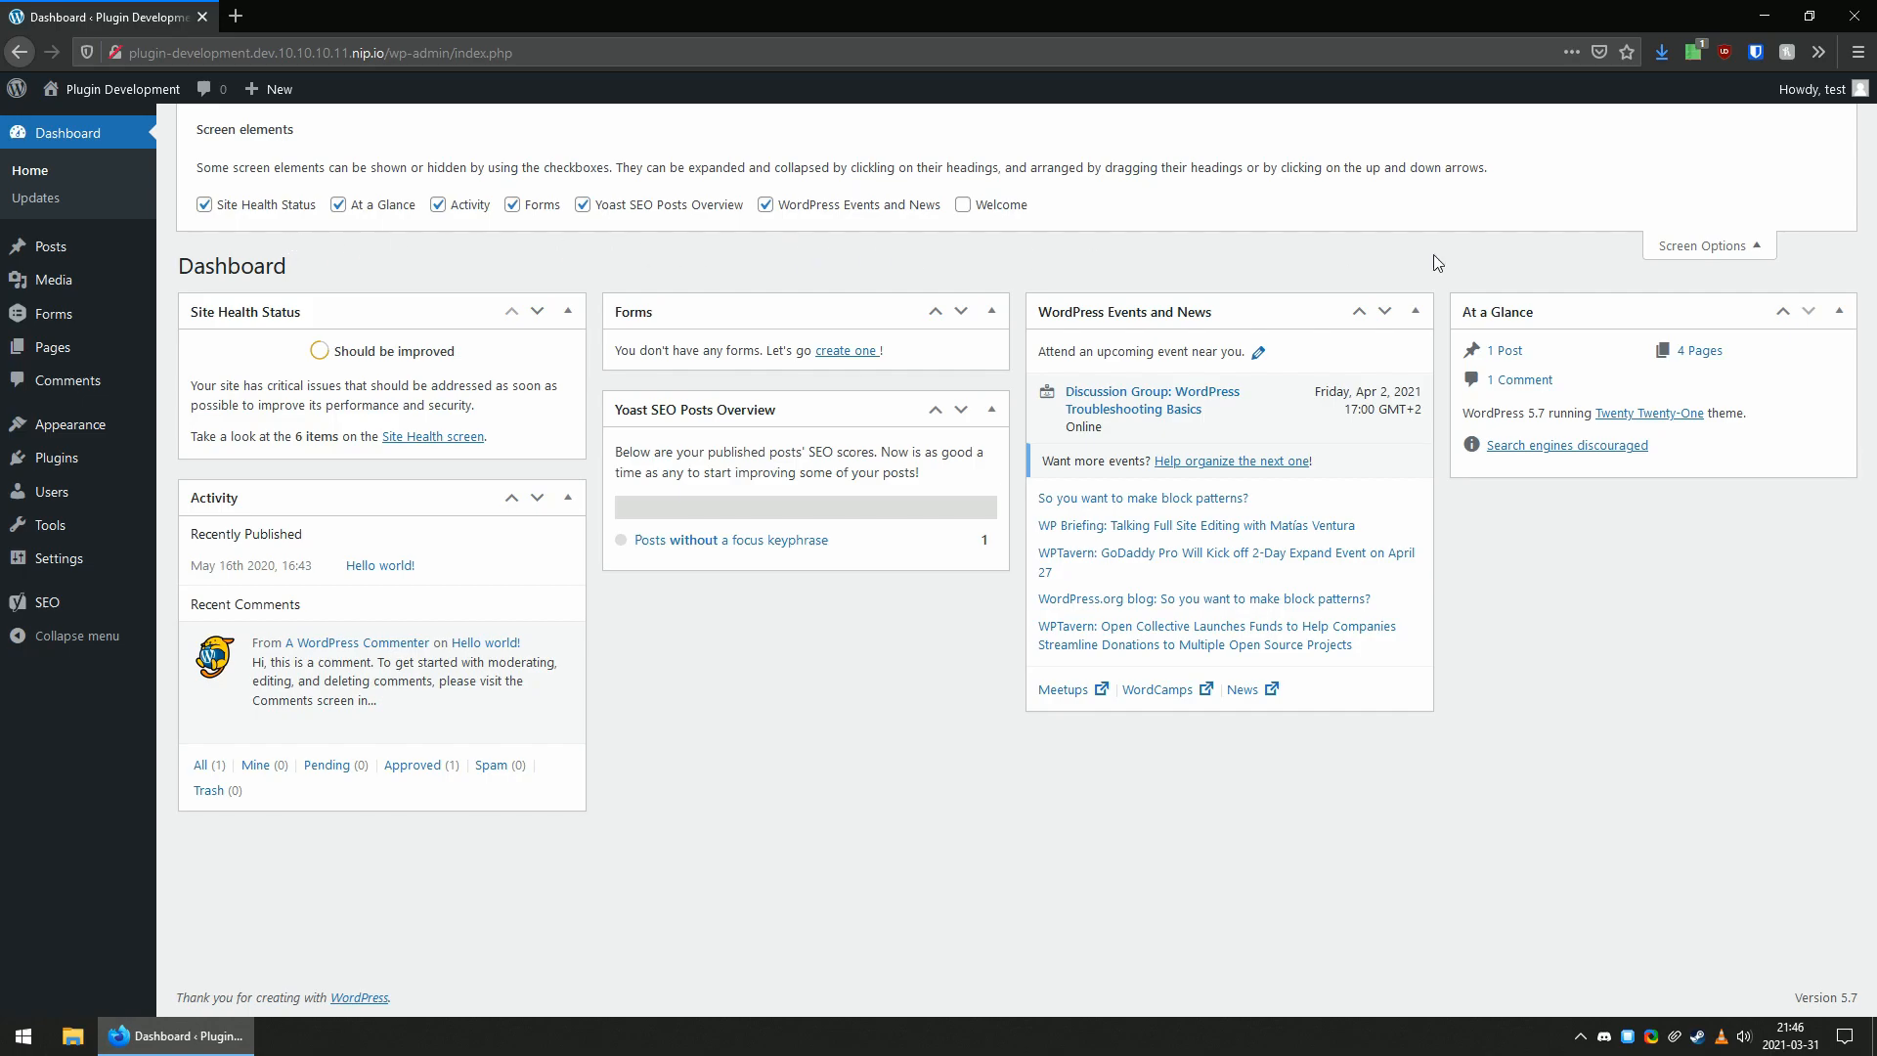
{"action": "left_click", "coordinate": [1721, 244]}
Open the KonMari settings page and review its Additional features, Dashboard Customization Status and Dashboard Customization Actions sections.
{"action": "mouse_move", "coordinate": [83, 468]}
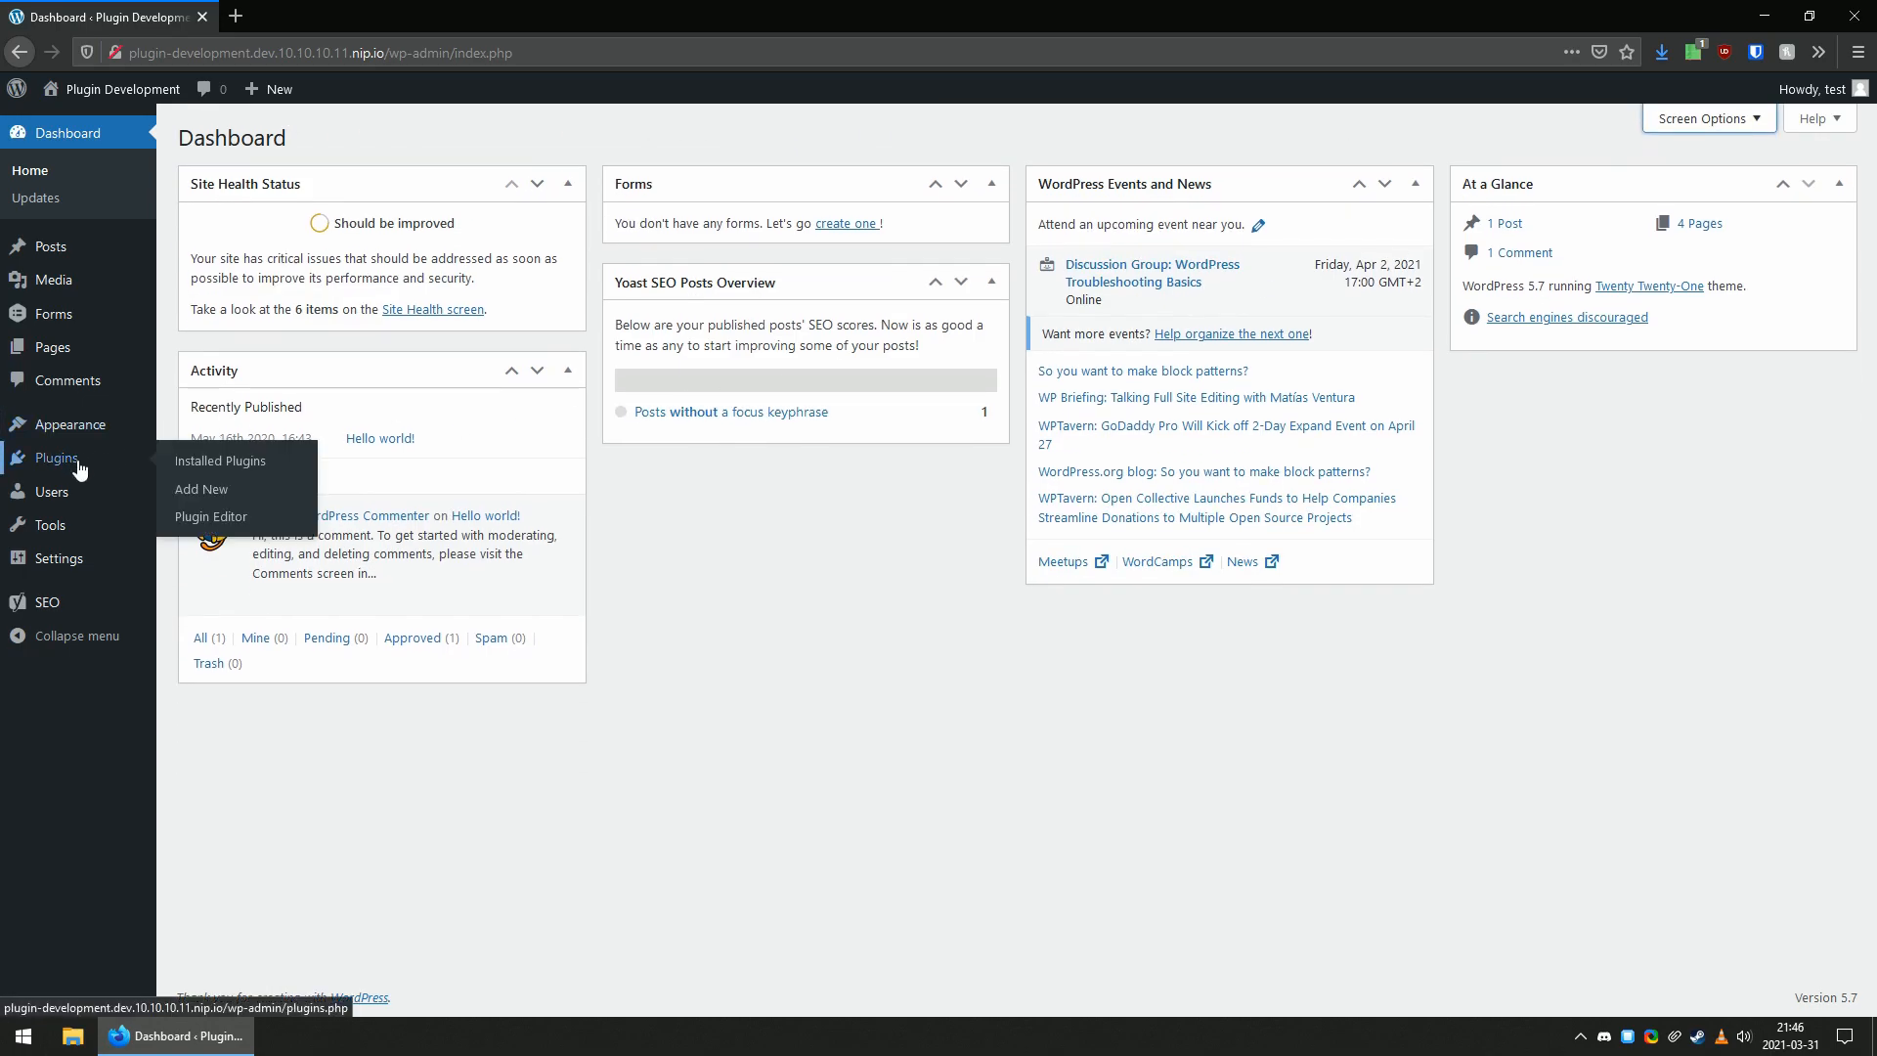
{"action": "mouse_move", "coordinate": [76, 567]}
{"action": "left_click", "coordinate": [200, 754]}
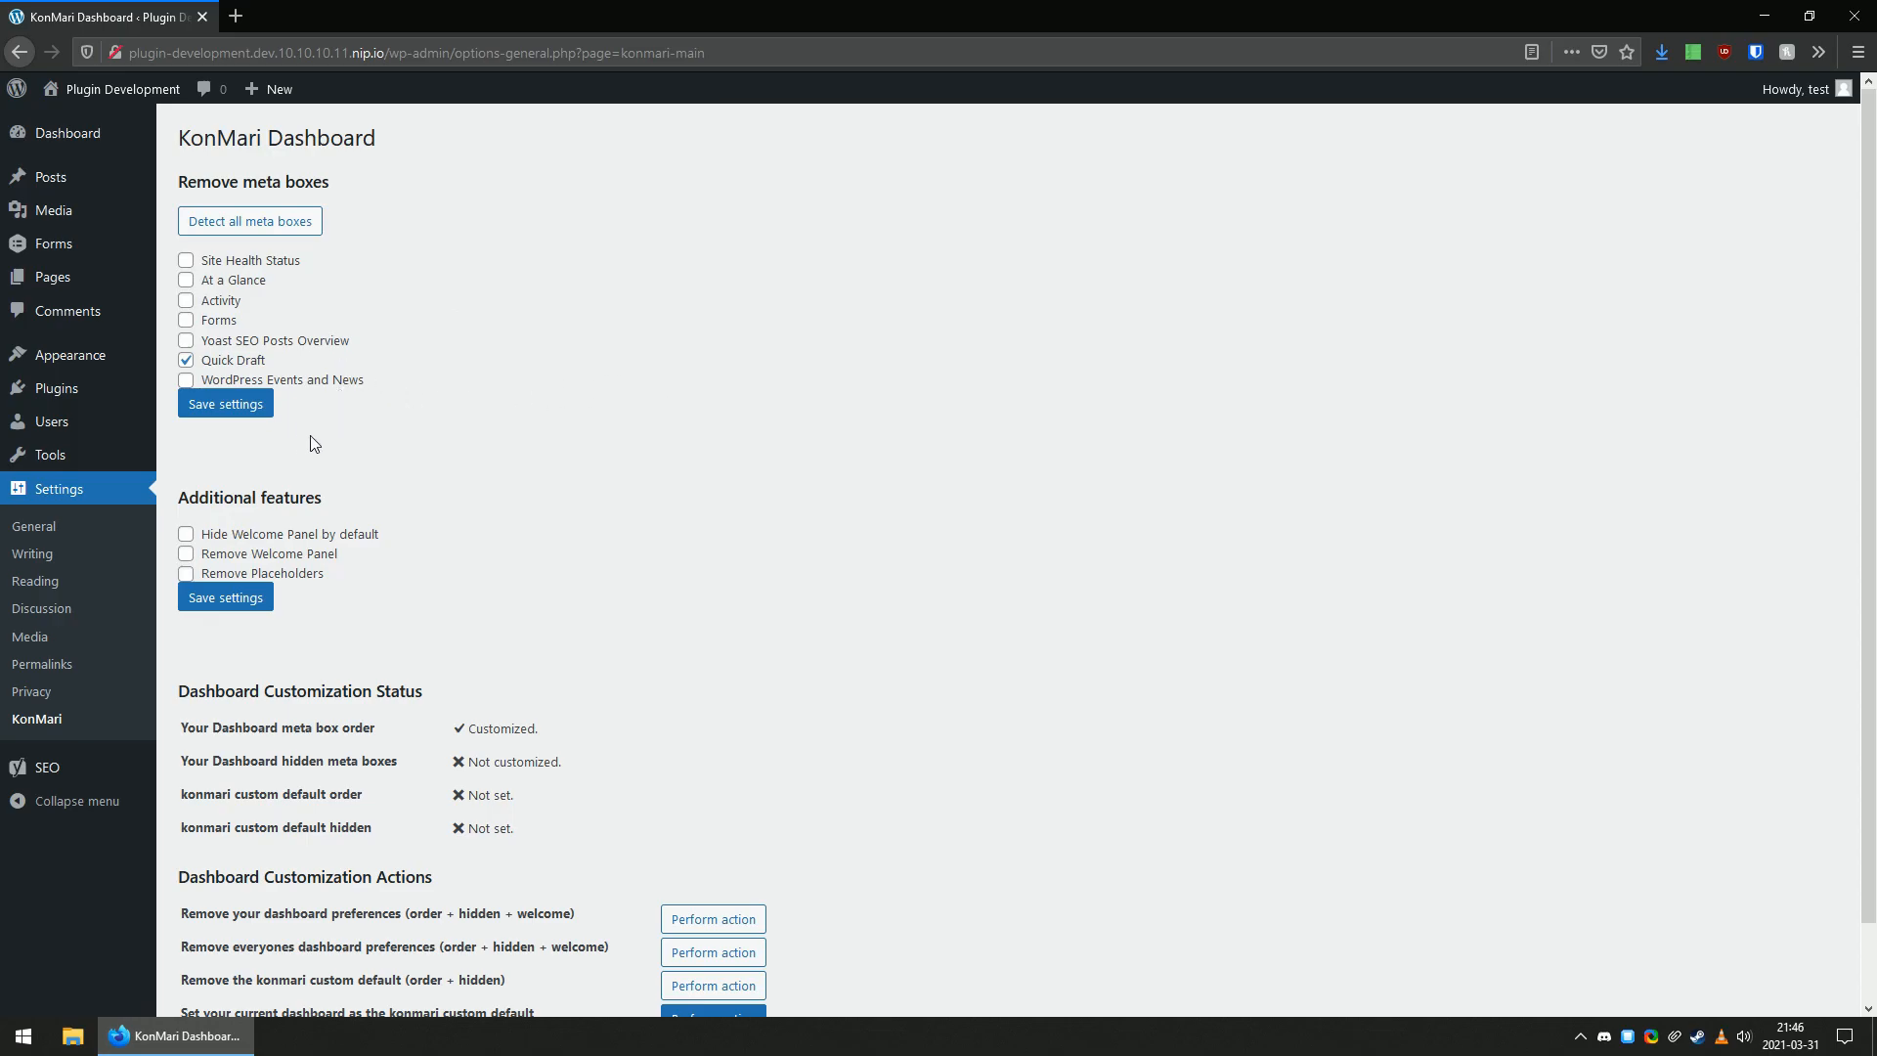
{"action": "scroll", "coordinate": [427, 406], "scroll_direction": "down", "scroll_amount": 1}
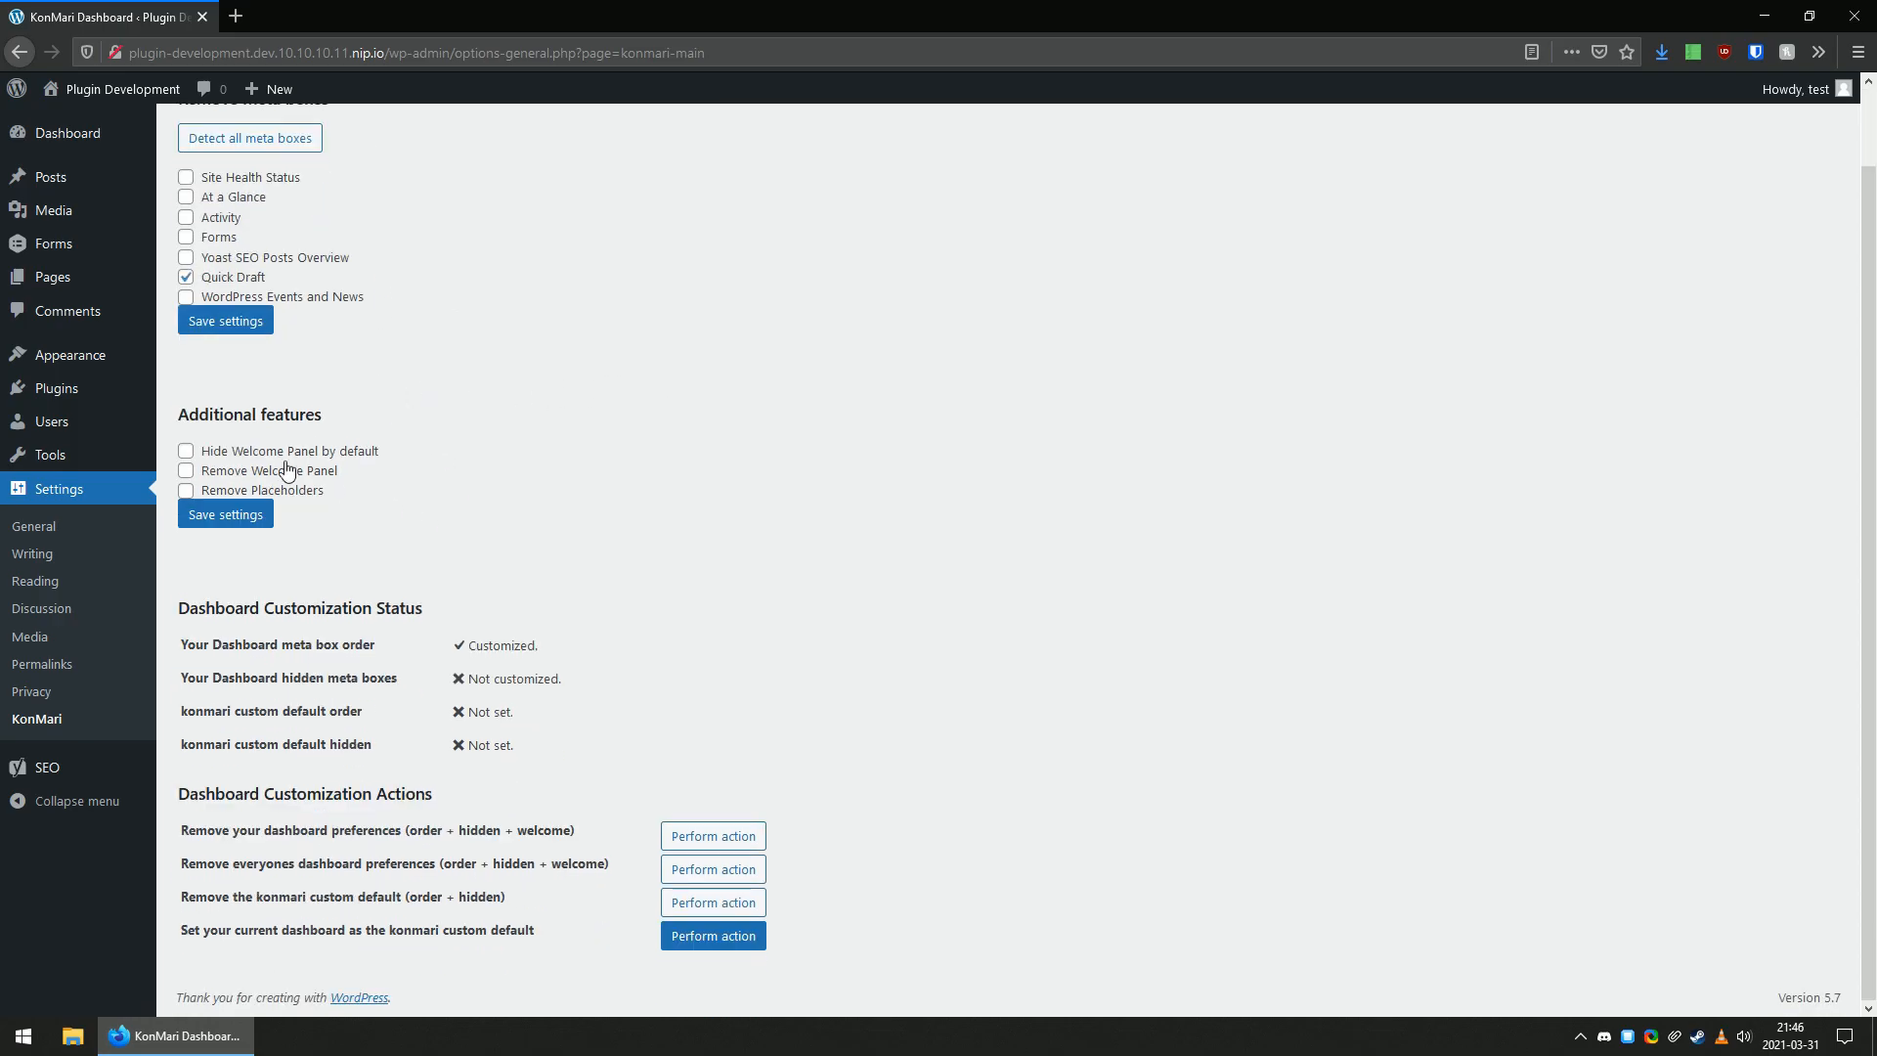
{"action": "scroll", "coordinate": [470, 498], "scroll_direction": "up", "scroll_amount": 1}
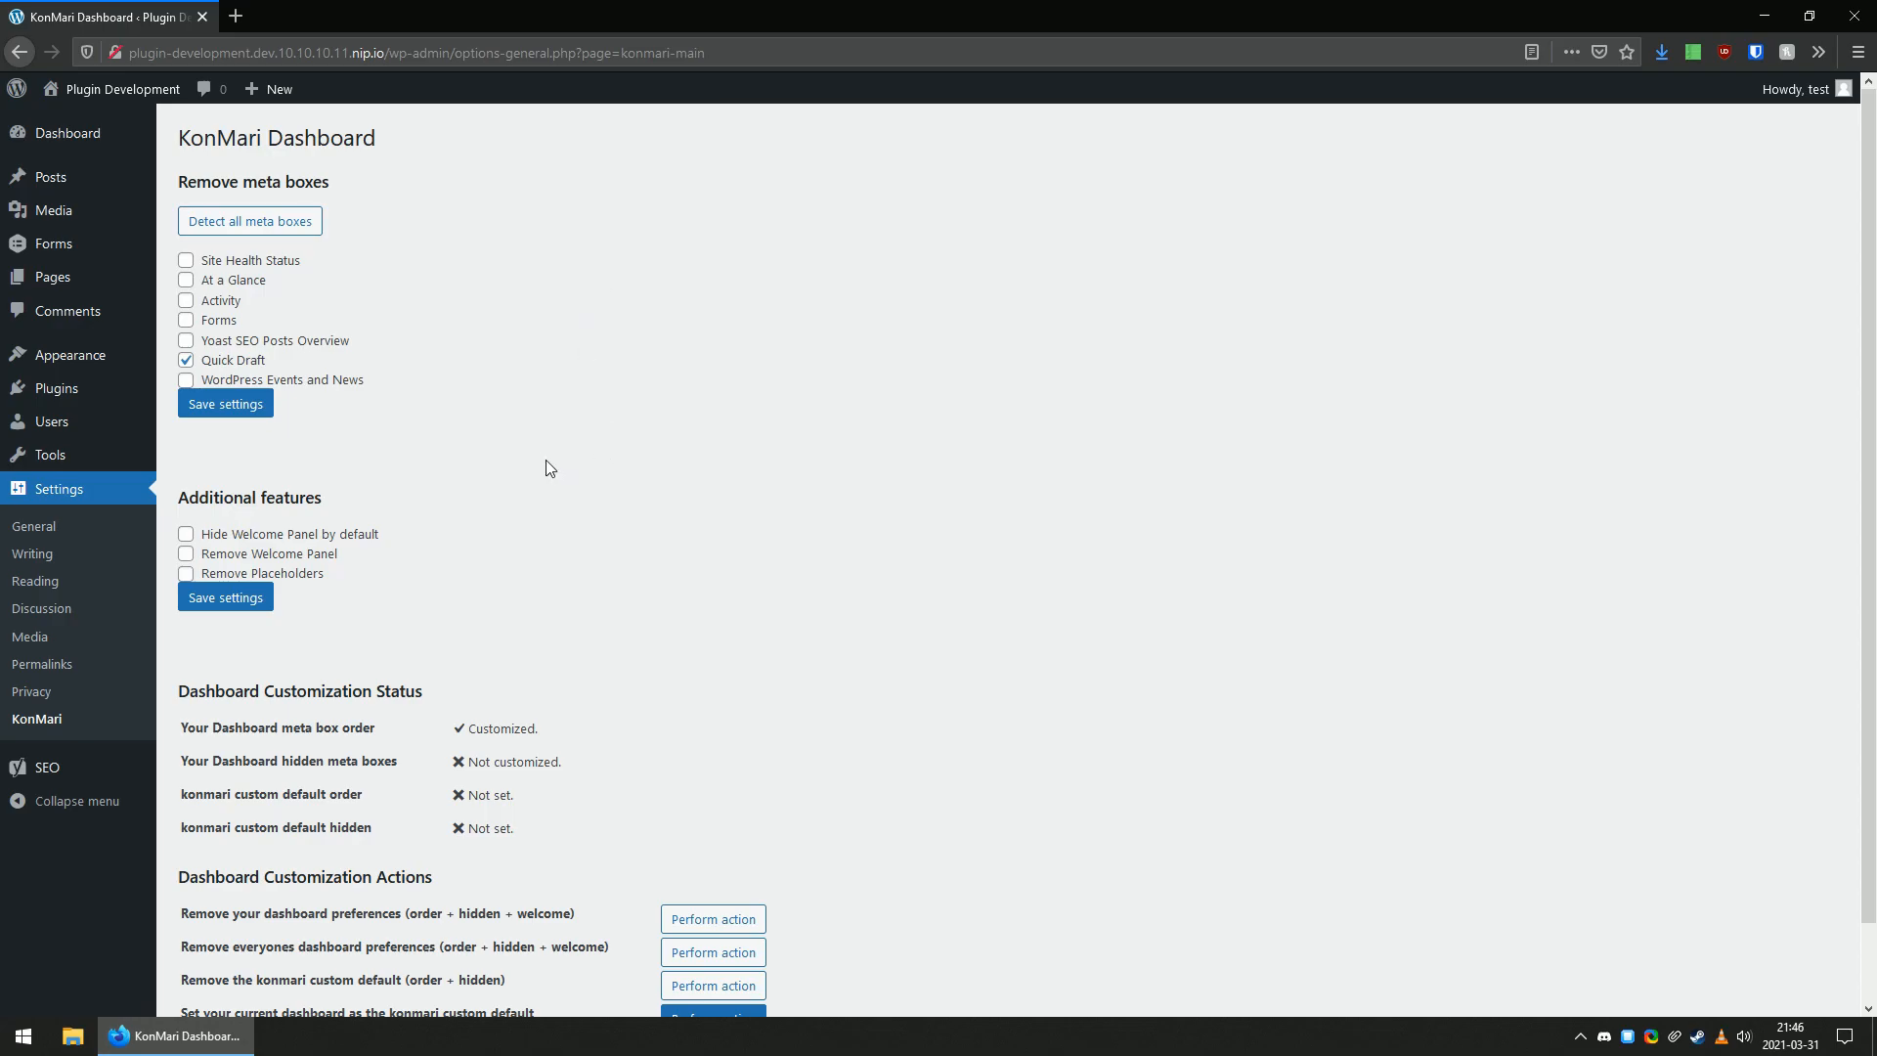
{"action": "scroll", "coordinate": [581, 473], "scroll_direction": "down", "scroll_amount": 1}
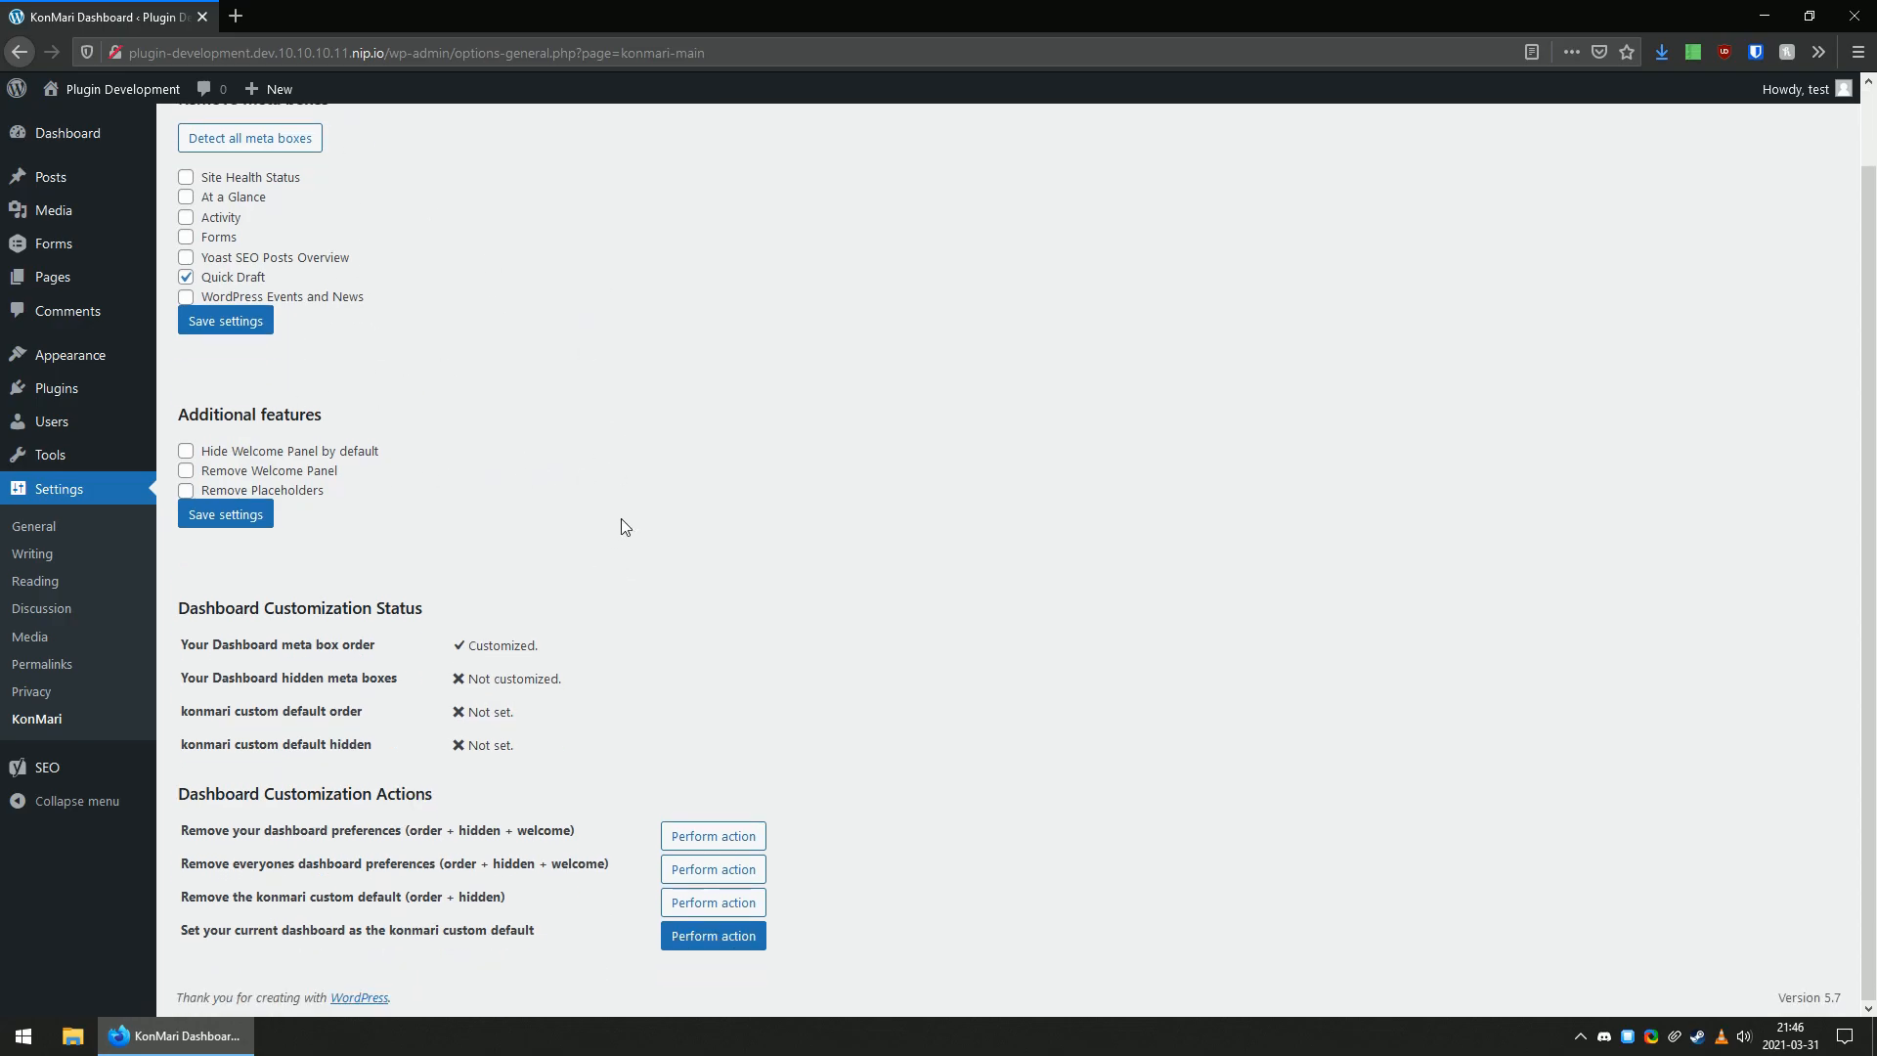
{"action": "scroll", "coordinate": [624, 528], "scroll_direction": "up", "scroll_amount": 1}
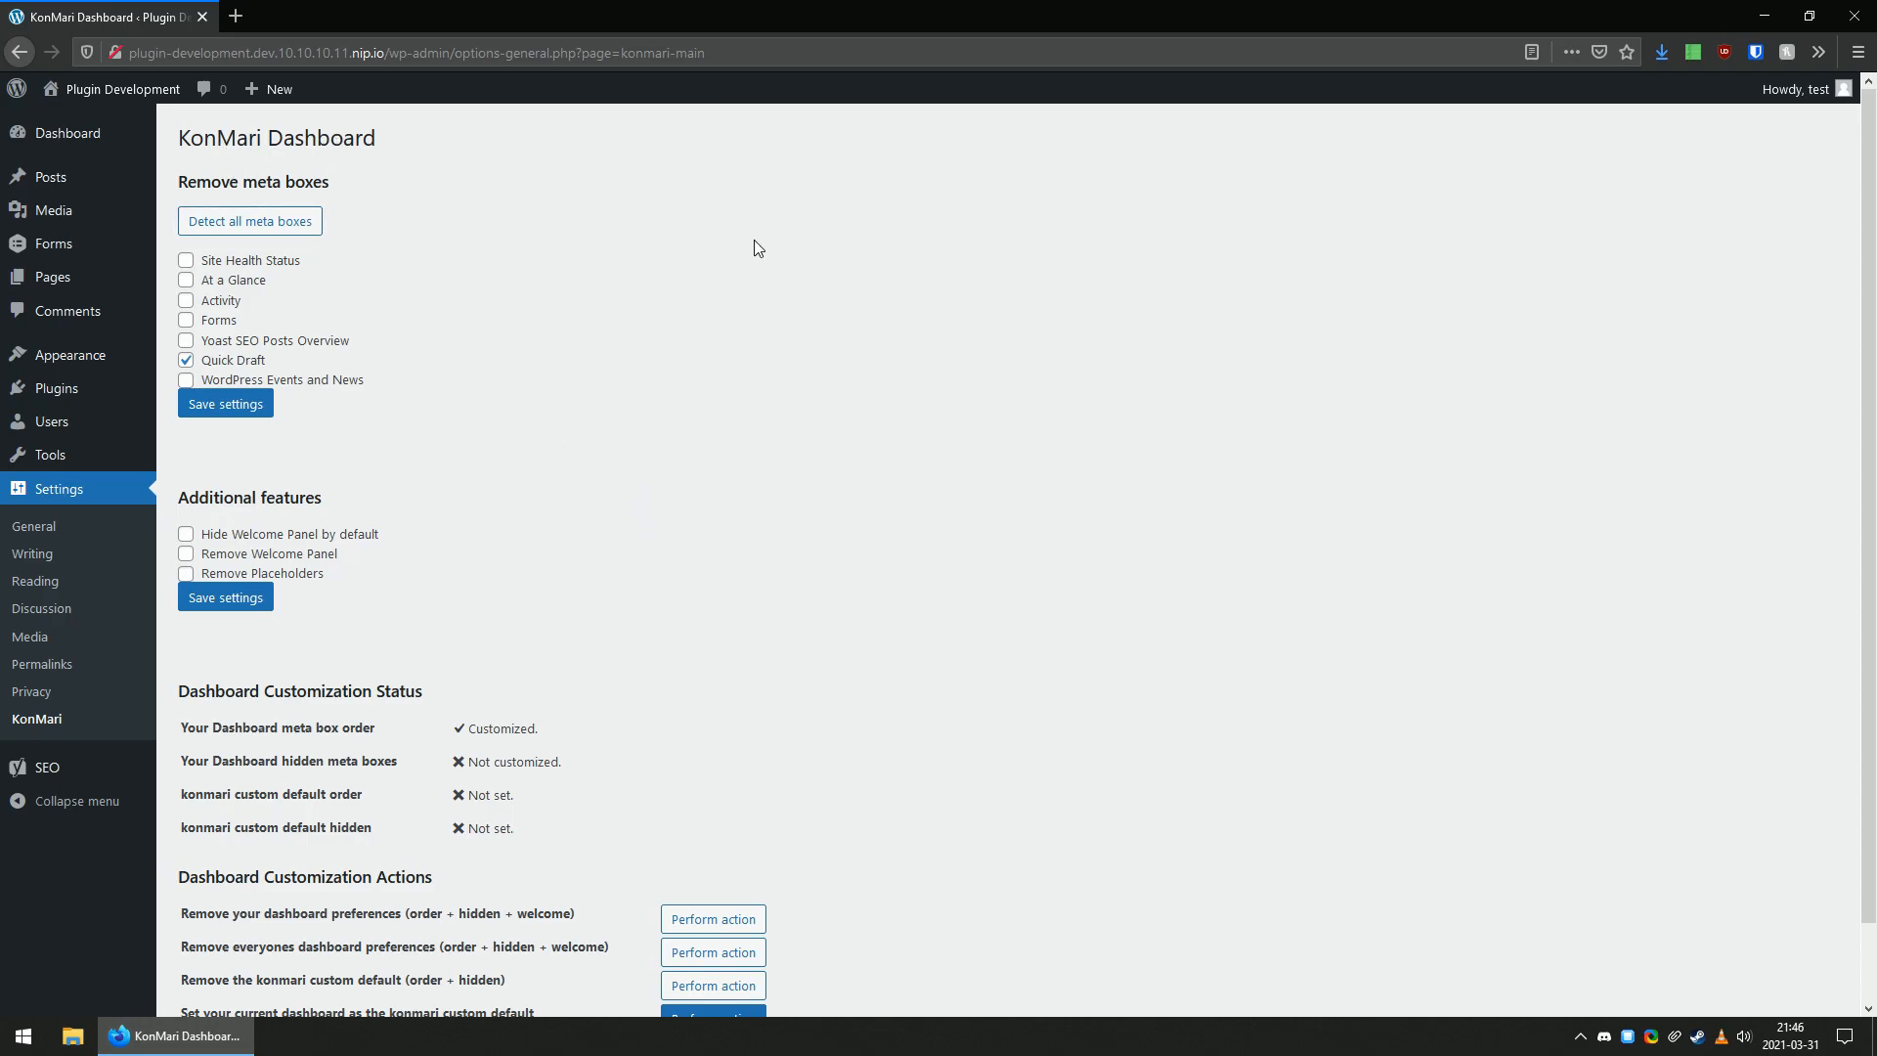
{"action": "scroll", "coordinate": [364, 489], "scroll_direction": "down", "scroll_amount": 2}
{"action": "left_click_drag", "start_coordinate": [209, 415], "coordinate": [307, 415]}
{"action": "left_click", "coordinate": [395, 414]}
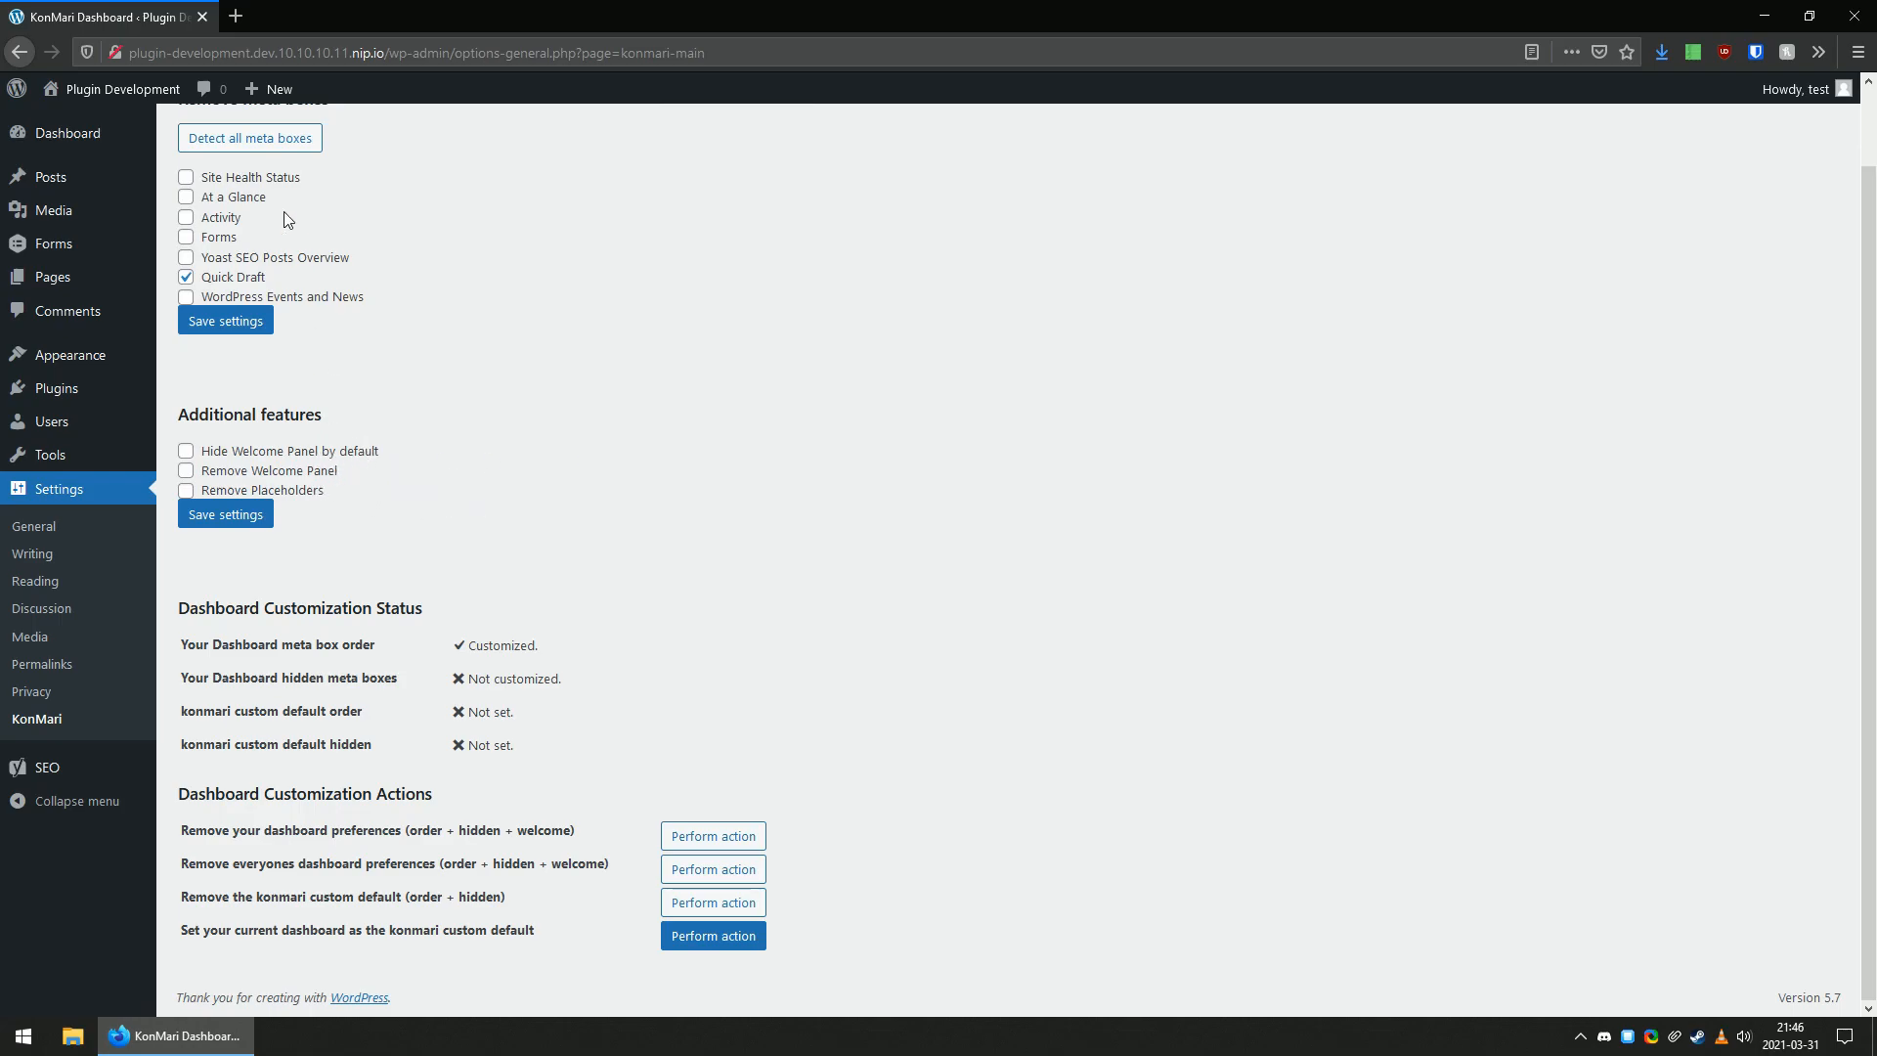
{"action": "scroll", "coordinate": [290, 233], "scroll_direction": "up", "scroll_amount": 2}
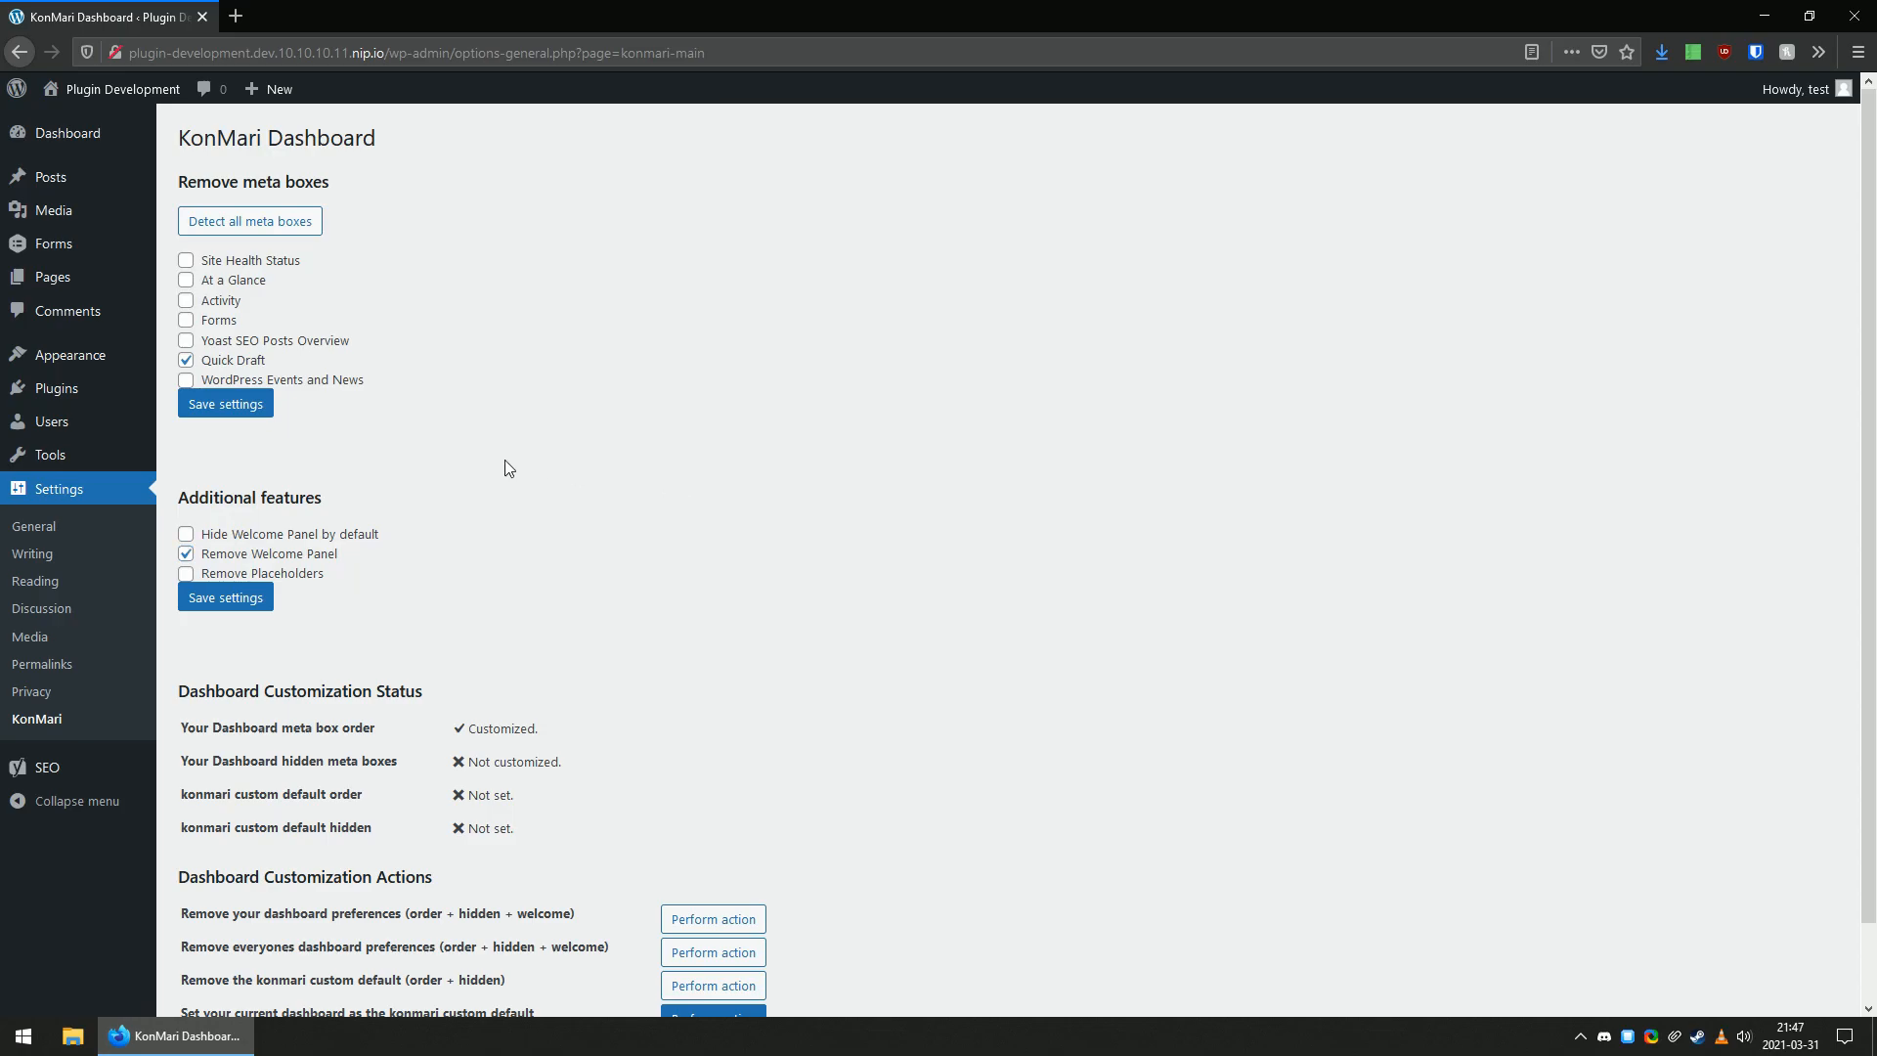
Enable Hide Welcome Panel by default, with Remove Welcome Panel off, and save the Additional features settings.
{"action": "left_click", "coordinate": [222, 535]}
{"action": "left_click", "coordinate": [246, 609]}
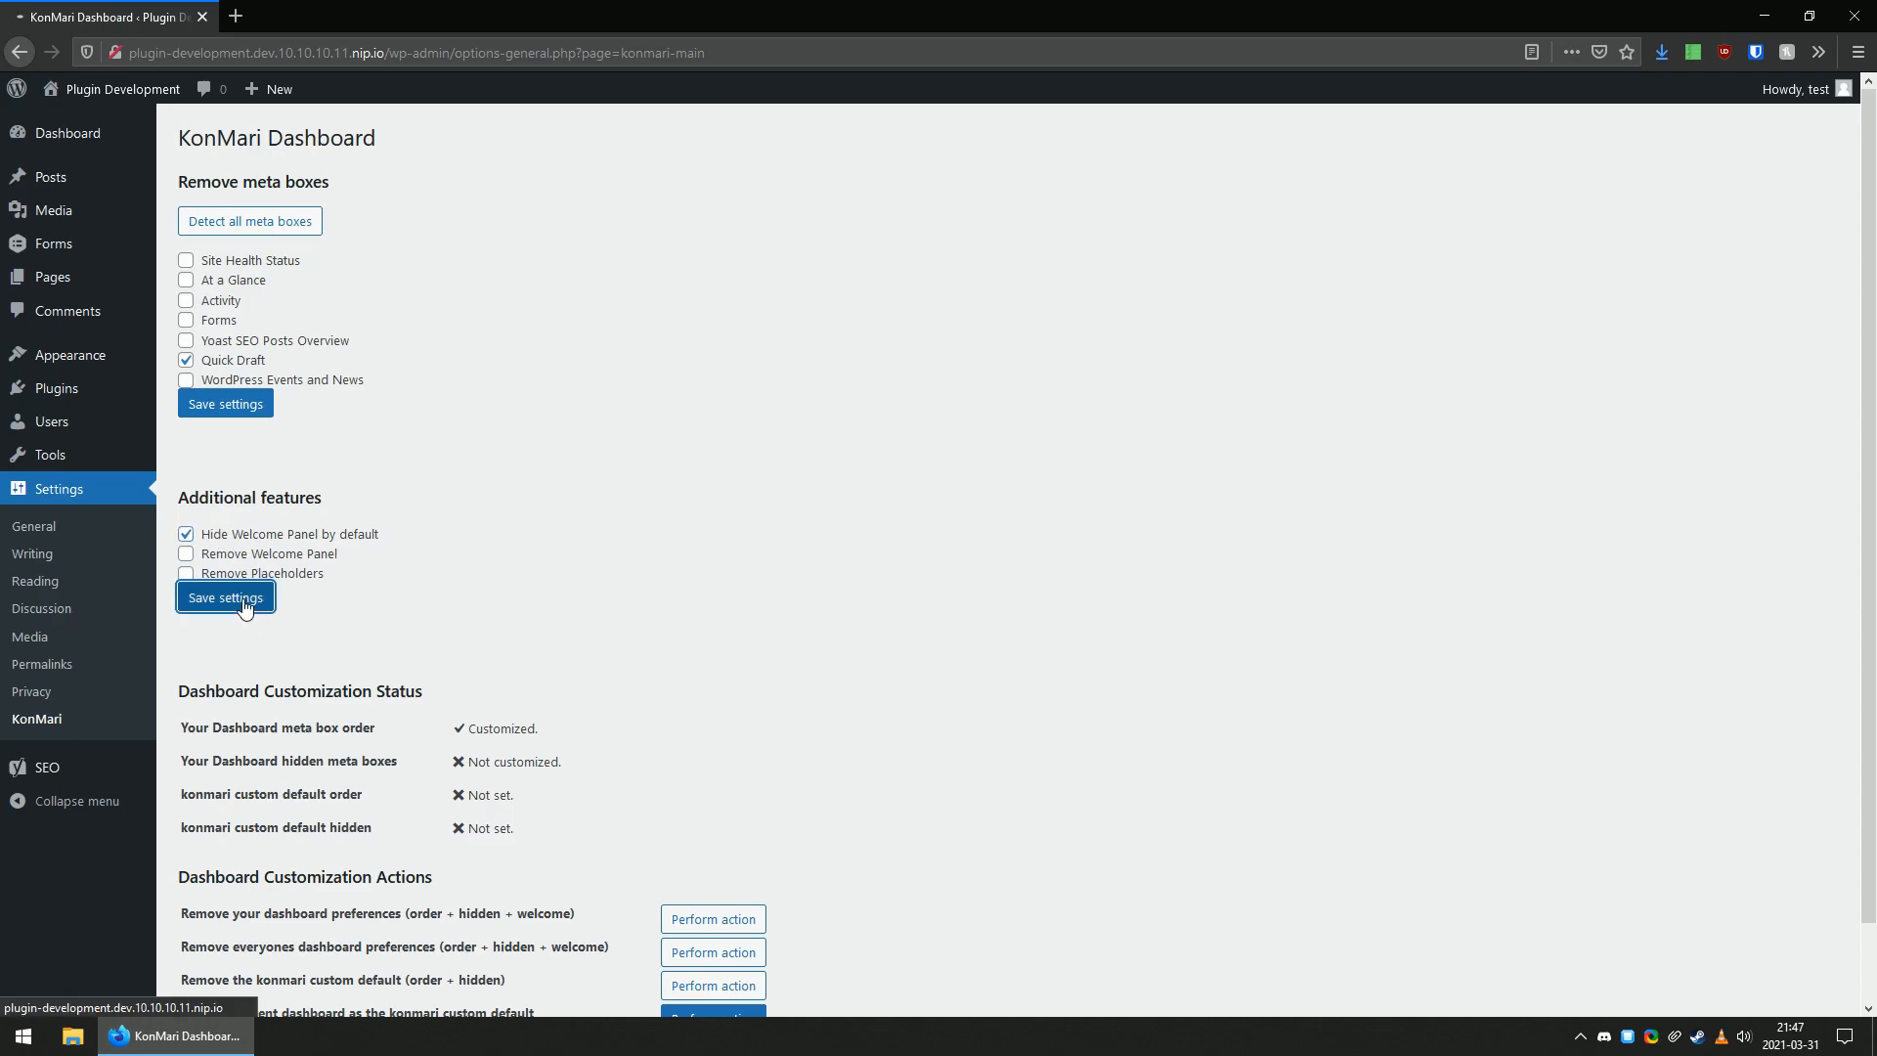
{"action": "left_click", "coordinate": [147, 136]}
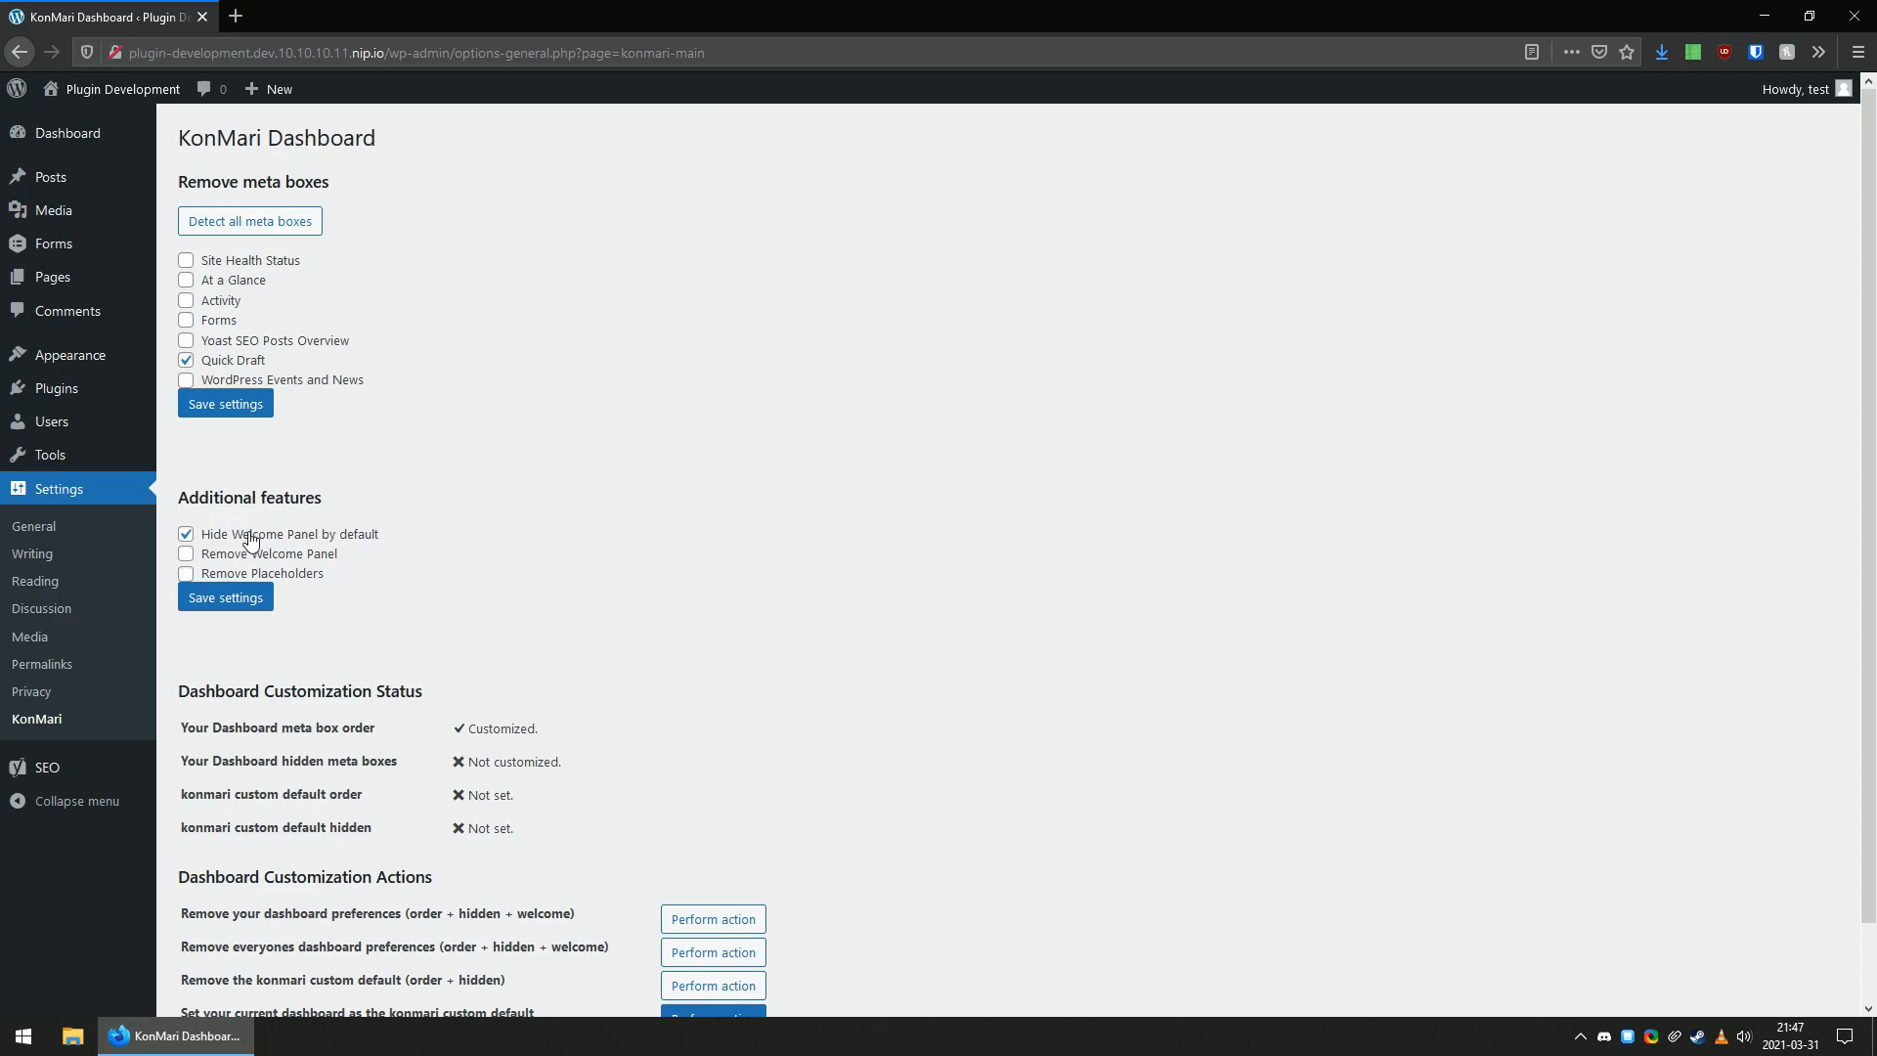
Display the Welcome panel on the dashboard, then hide it again.
{"action": "left_click", "coordinate": [117, 137]}
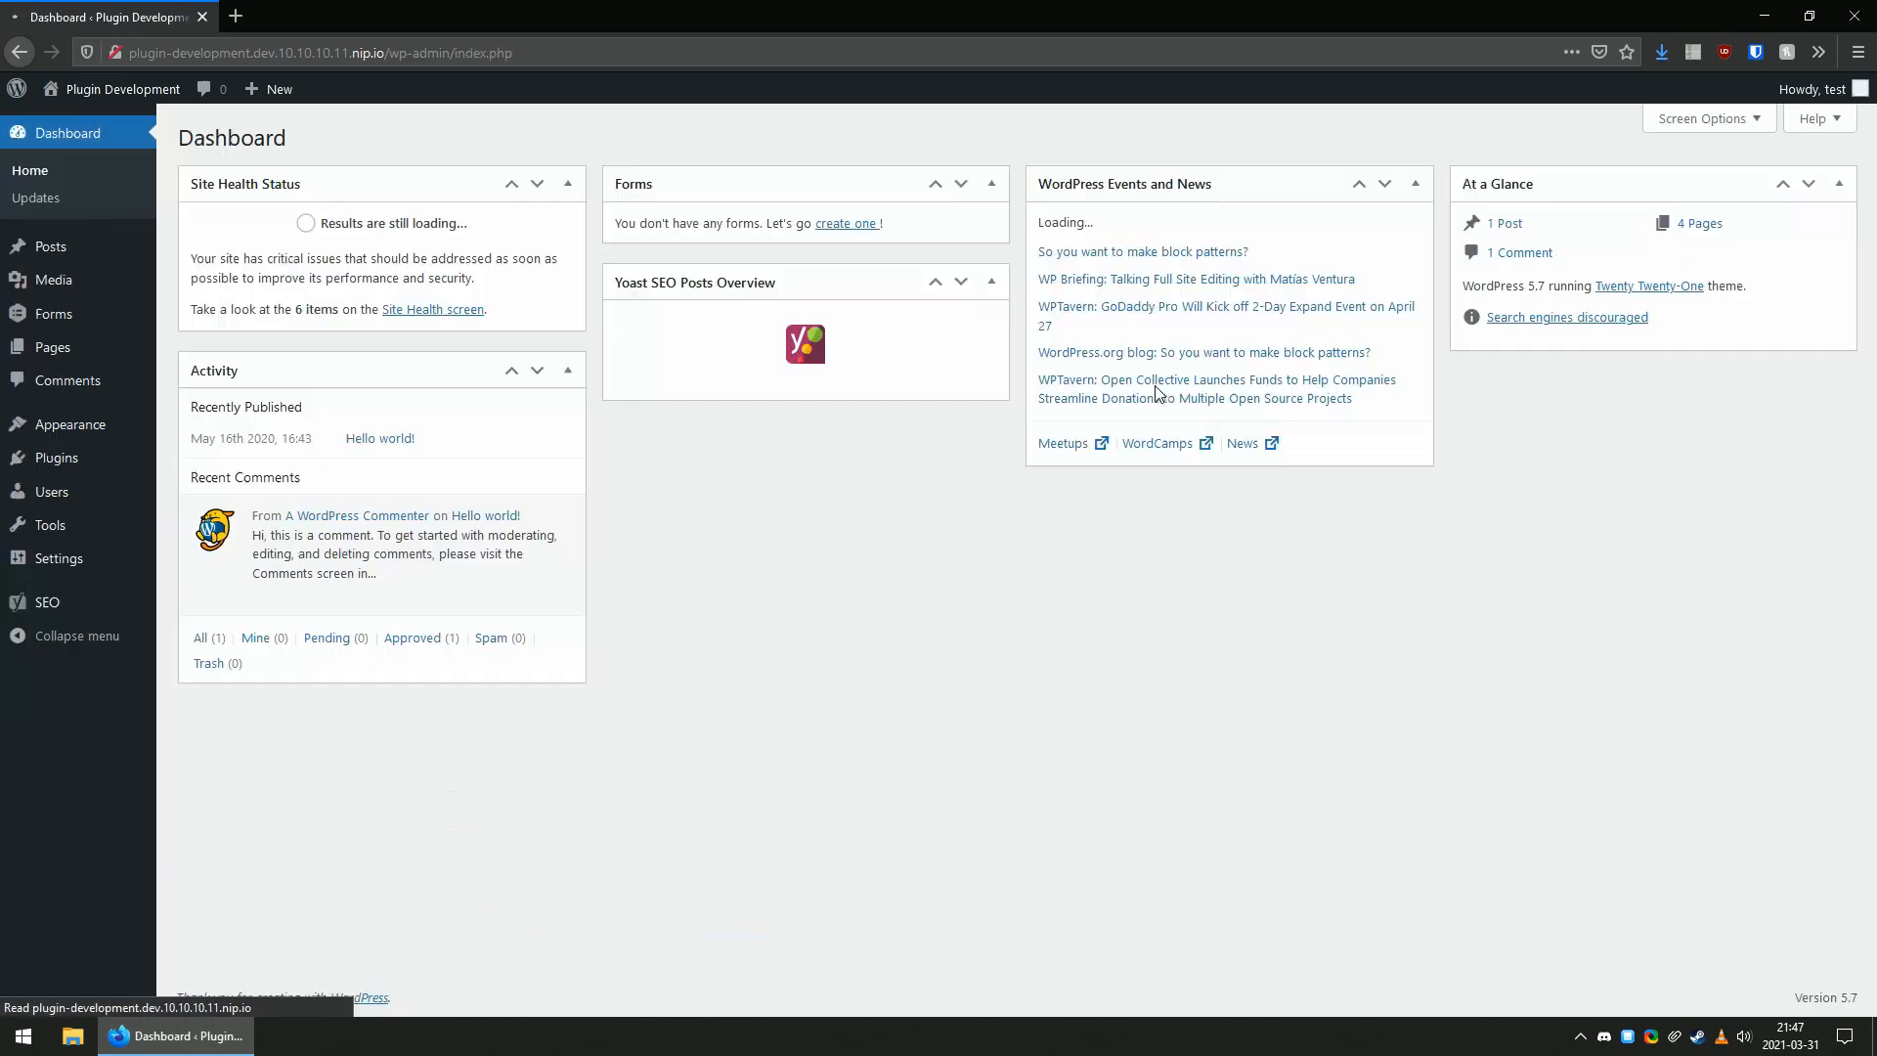
{"action": "left_click", "coordinate": [1703, 122]}
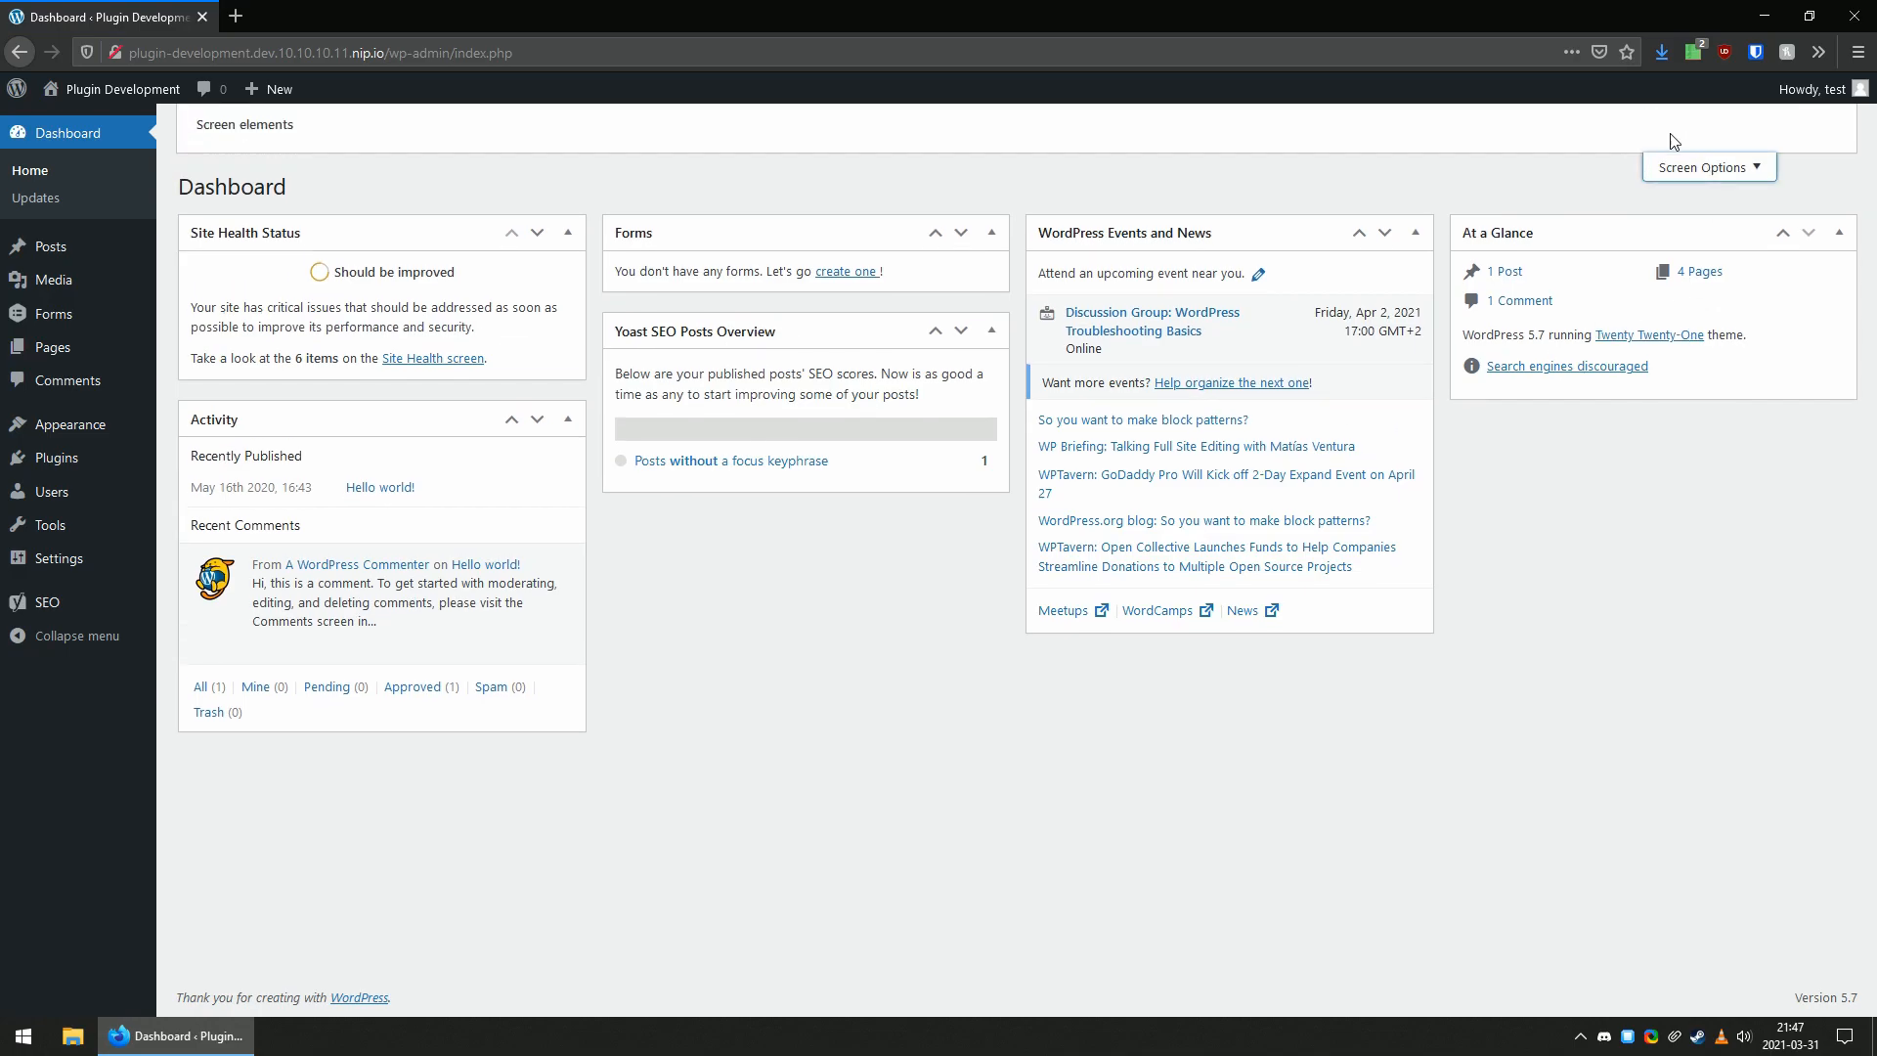
{"action": "left_click", "coordinate": [978, 204]}
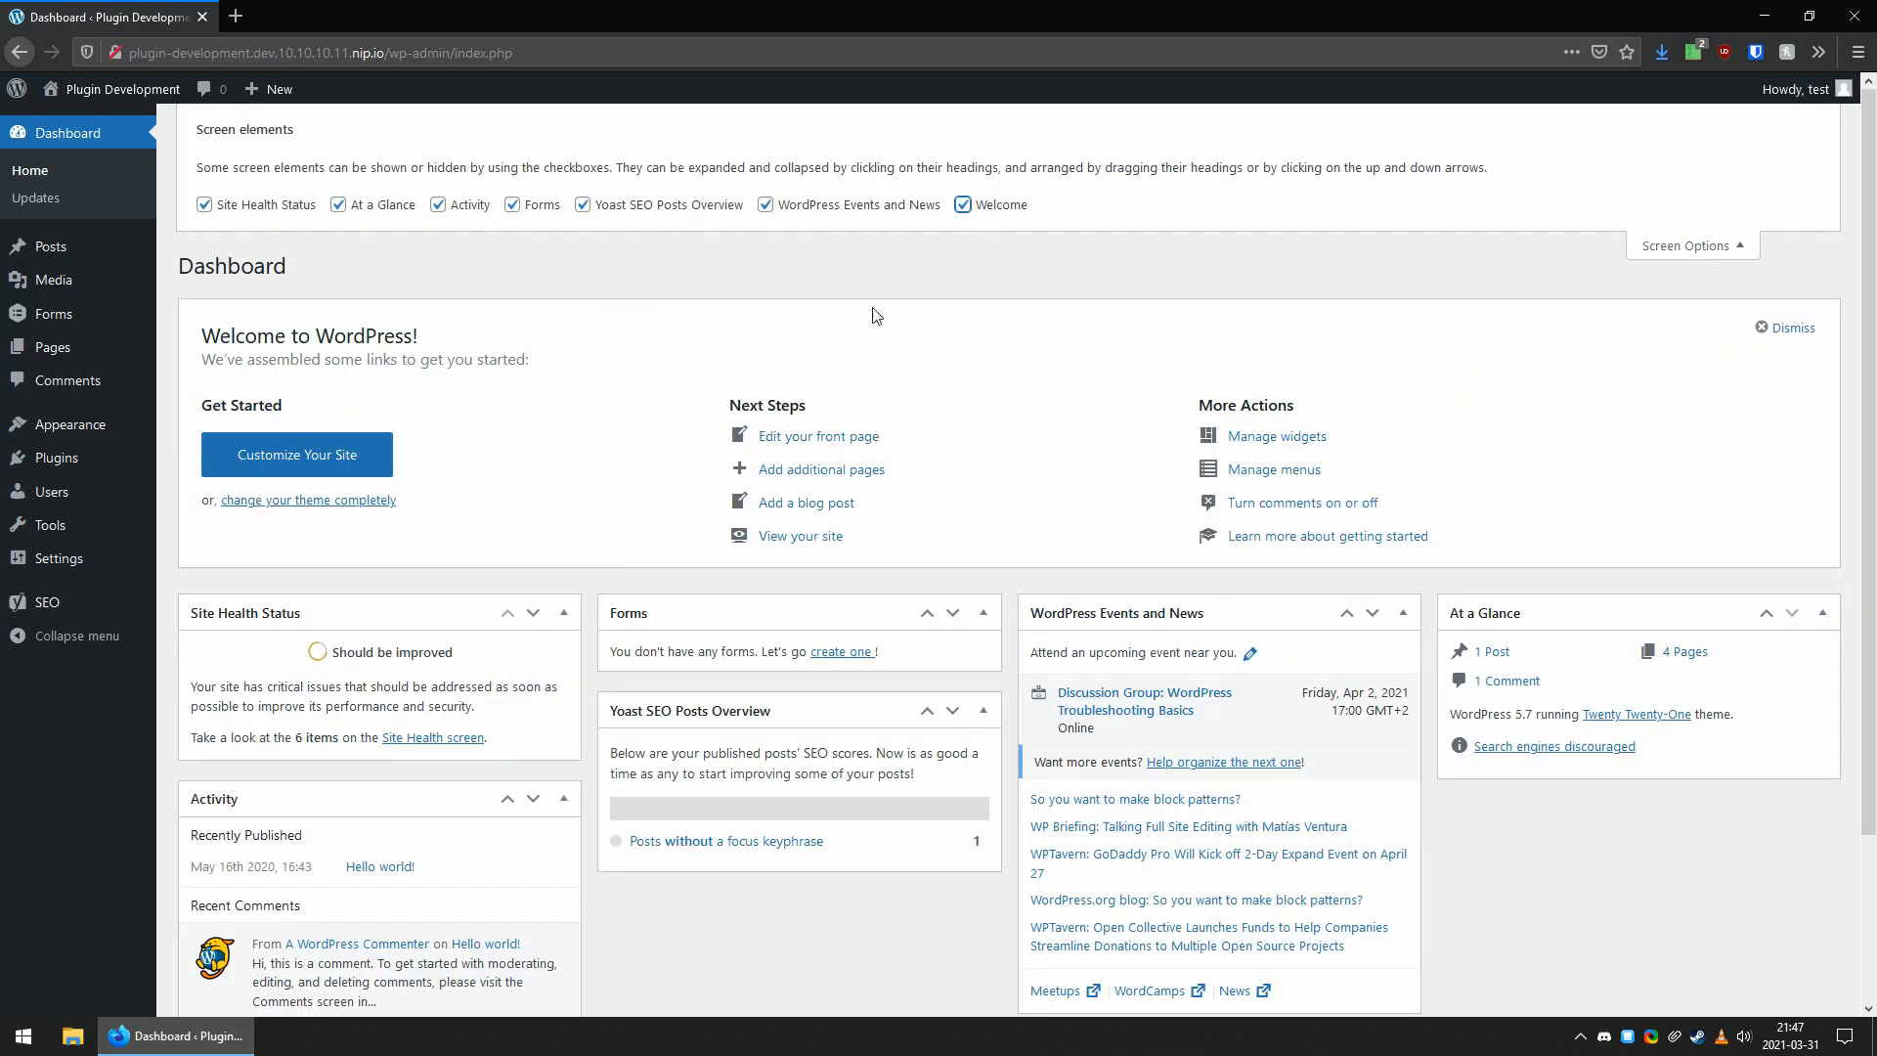
{"action": "left_click", "coordinate": [1072, 272]}
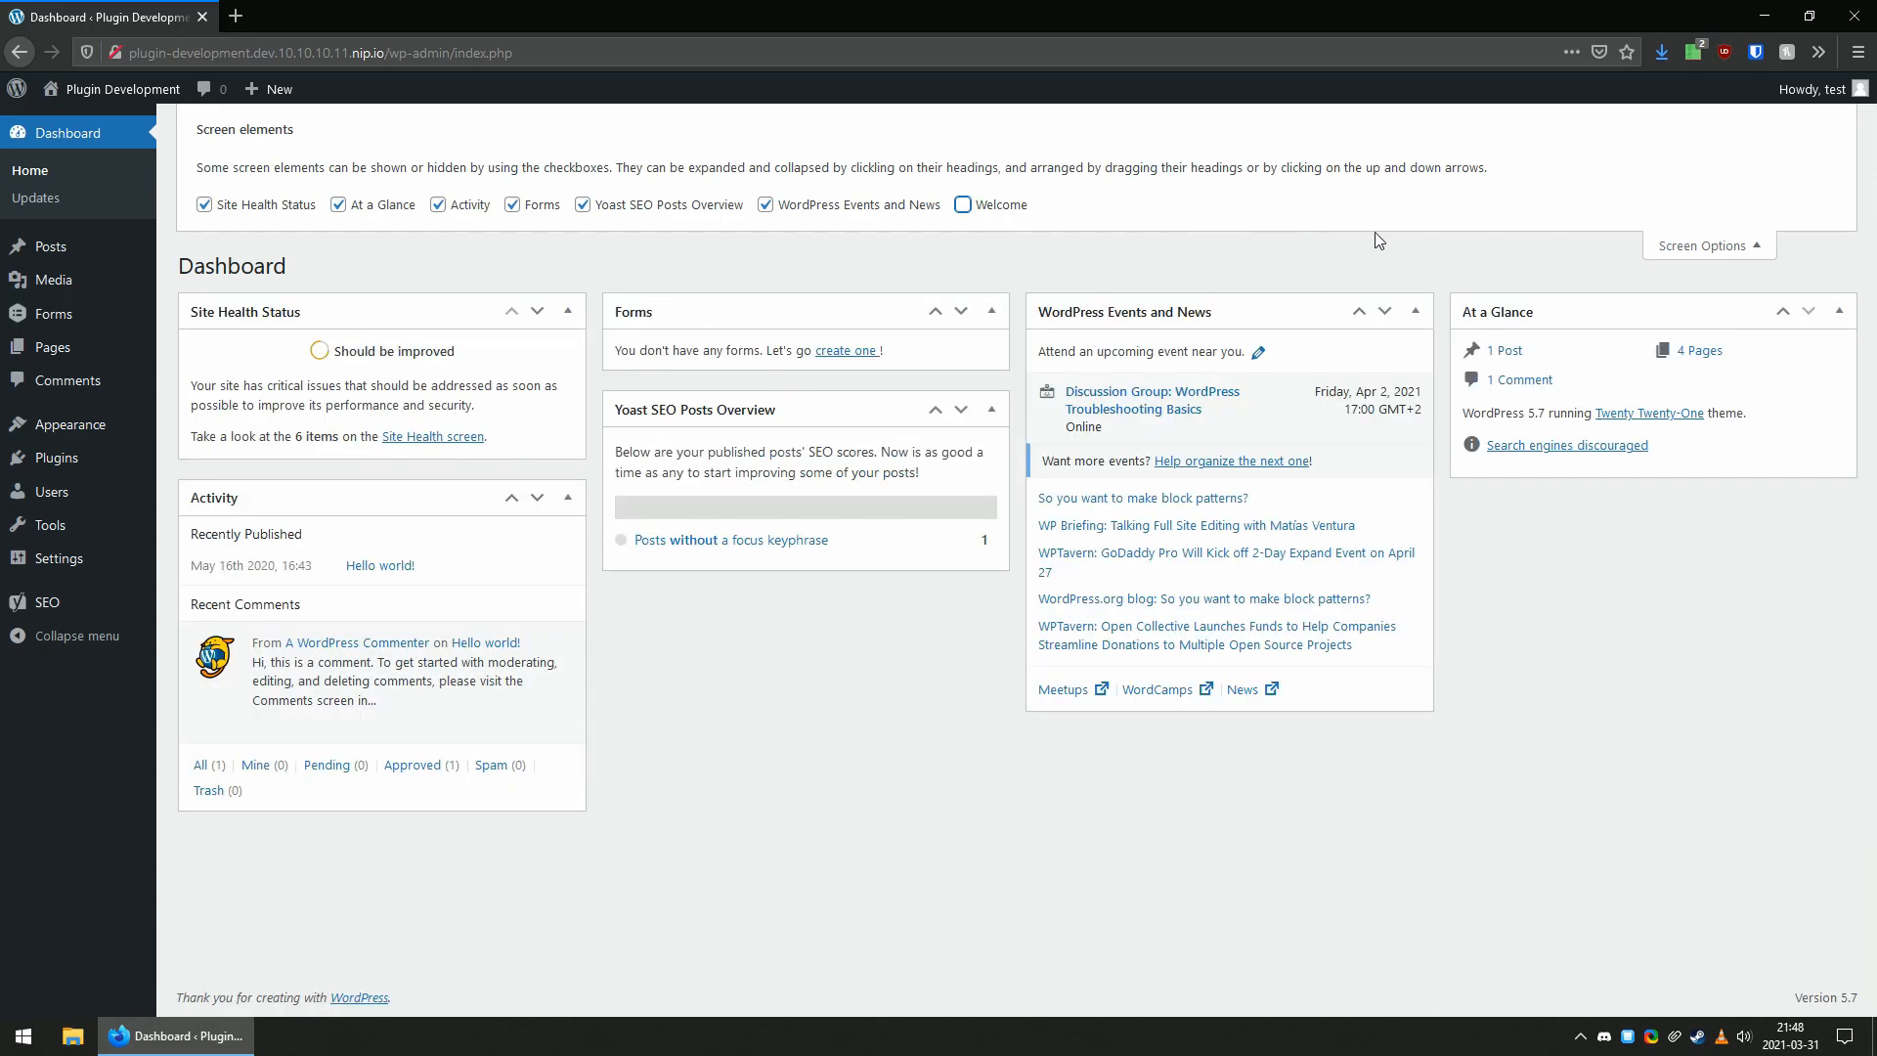
{"action": "left_click", "coordinate": [1692, 245]}
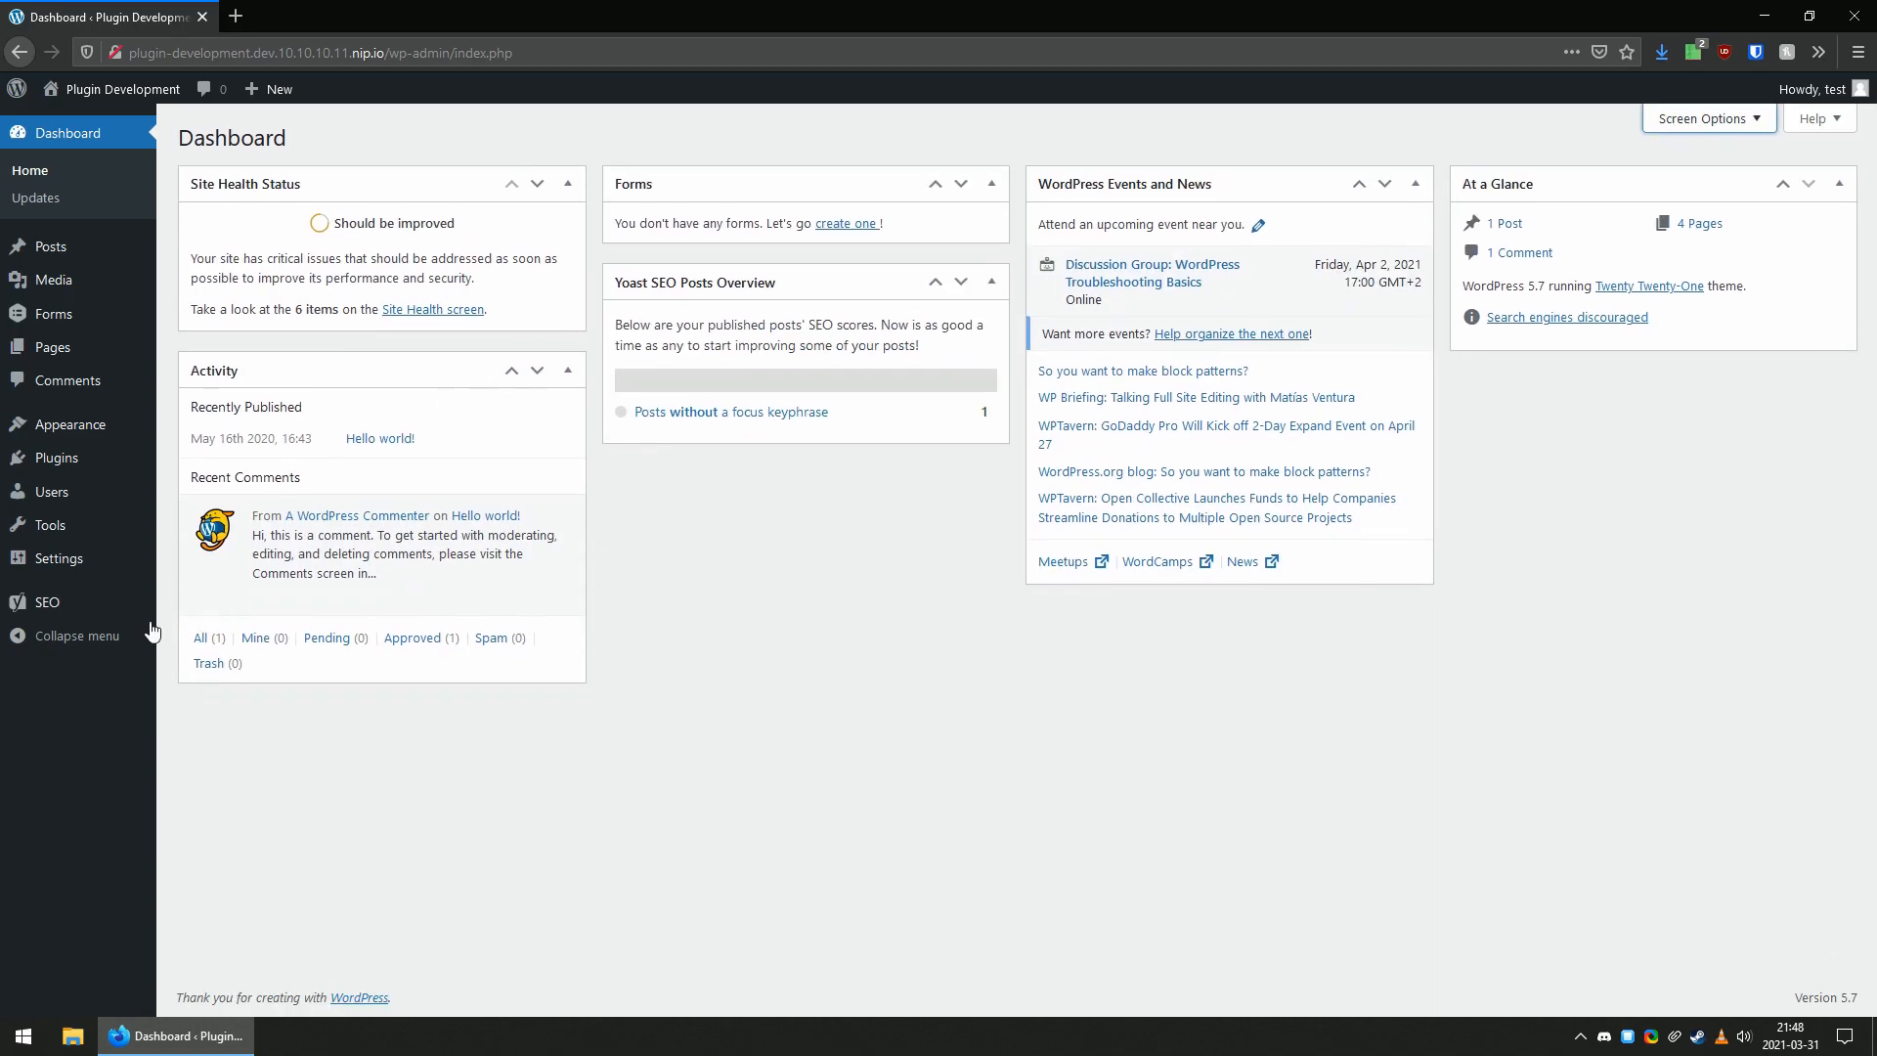
Move WordPress Events and News between Forms and Yoast SEO Posts Overview on the dashboard, and At a Glance below Activity.
{"action": "mouse_move", "coordinate": [112, 572]}
{"action": "left_click", "coordinate": [215, 757]}
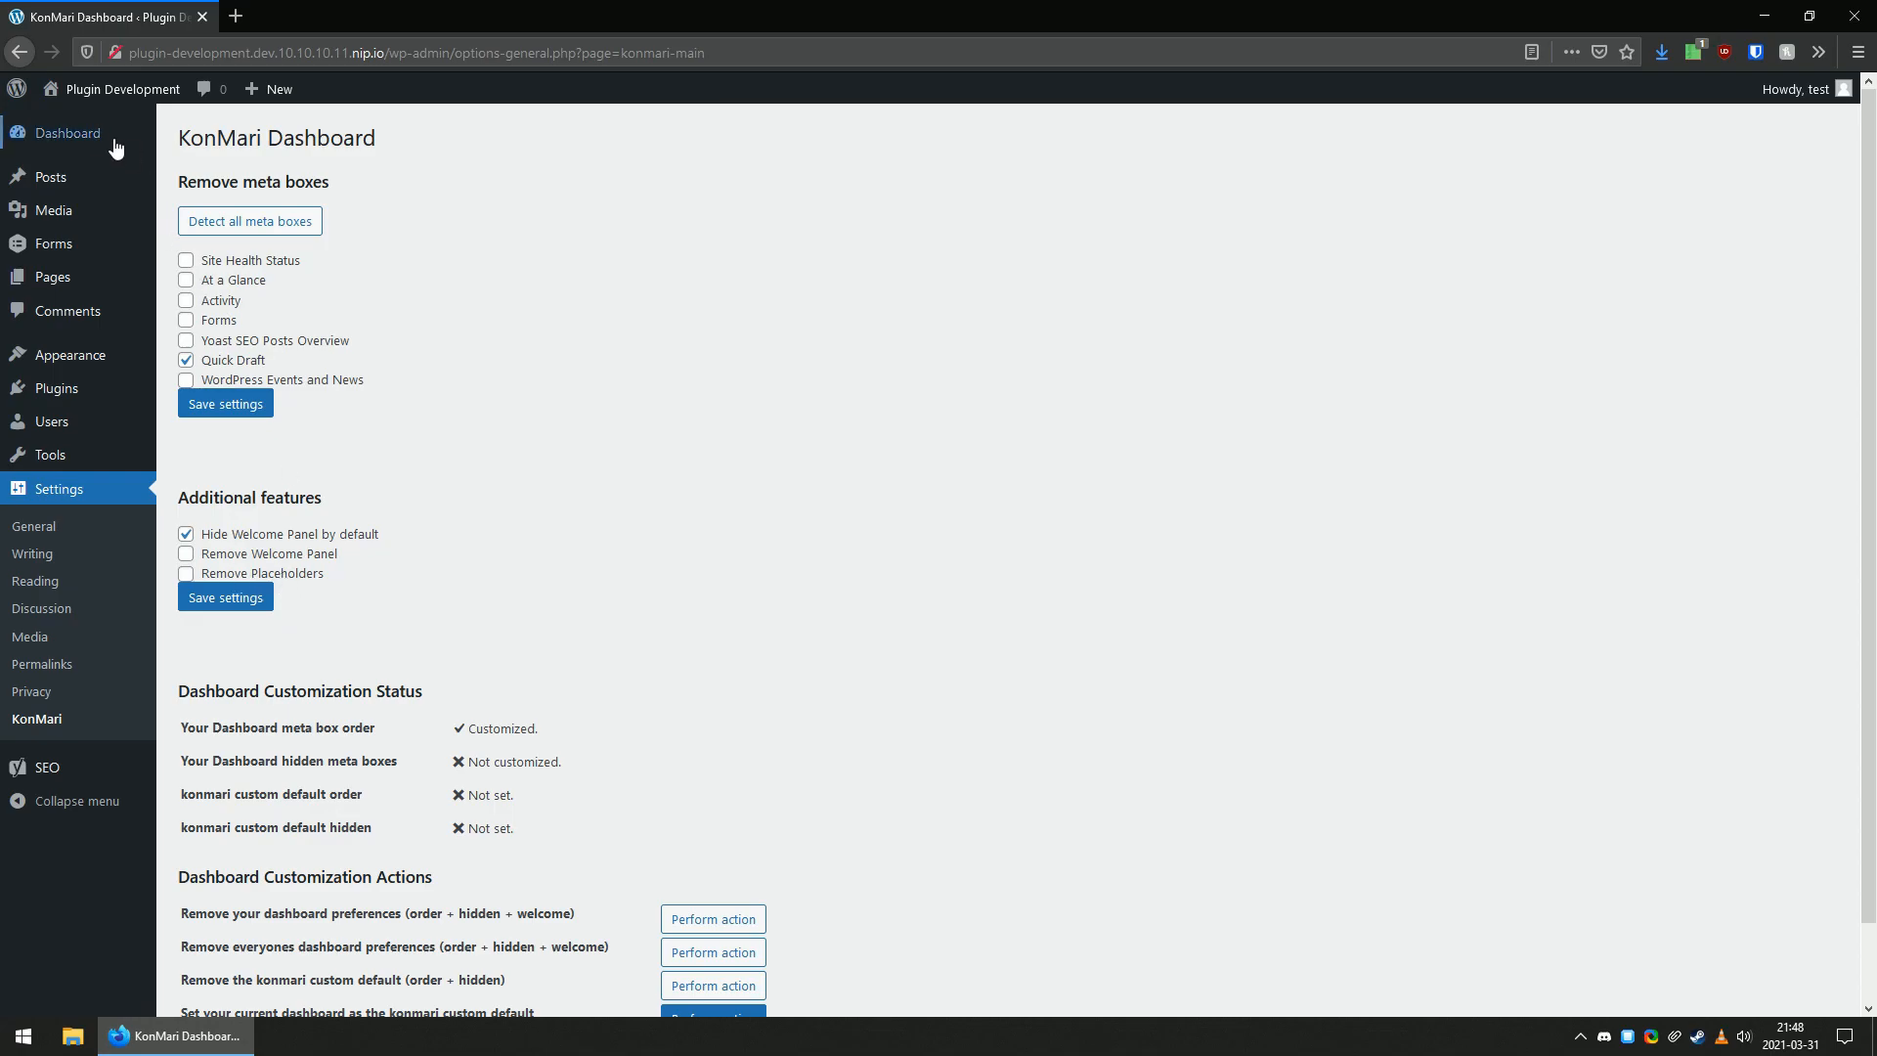
{"action": "left_click", "coordinate": [78, 133]}
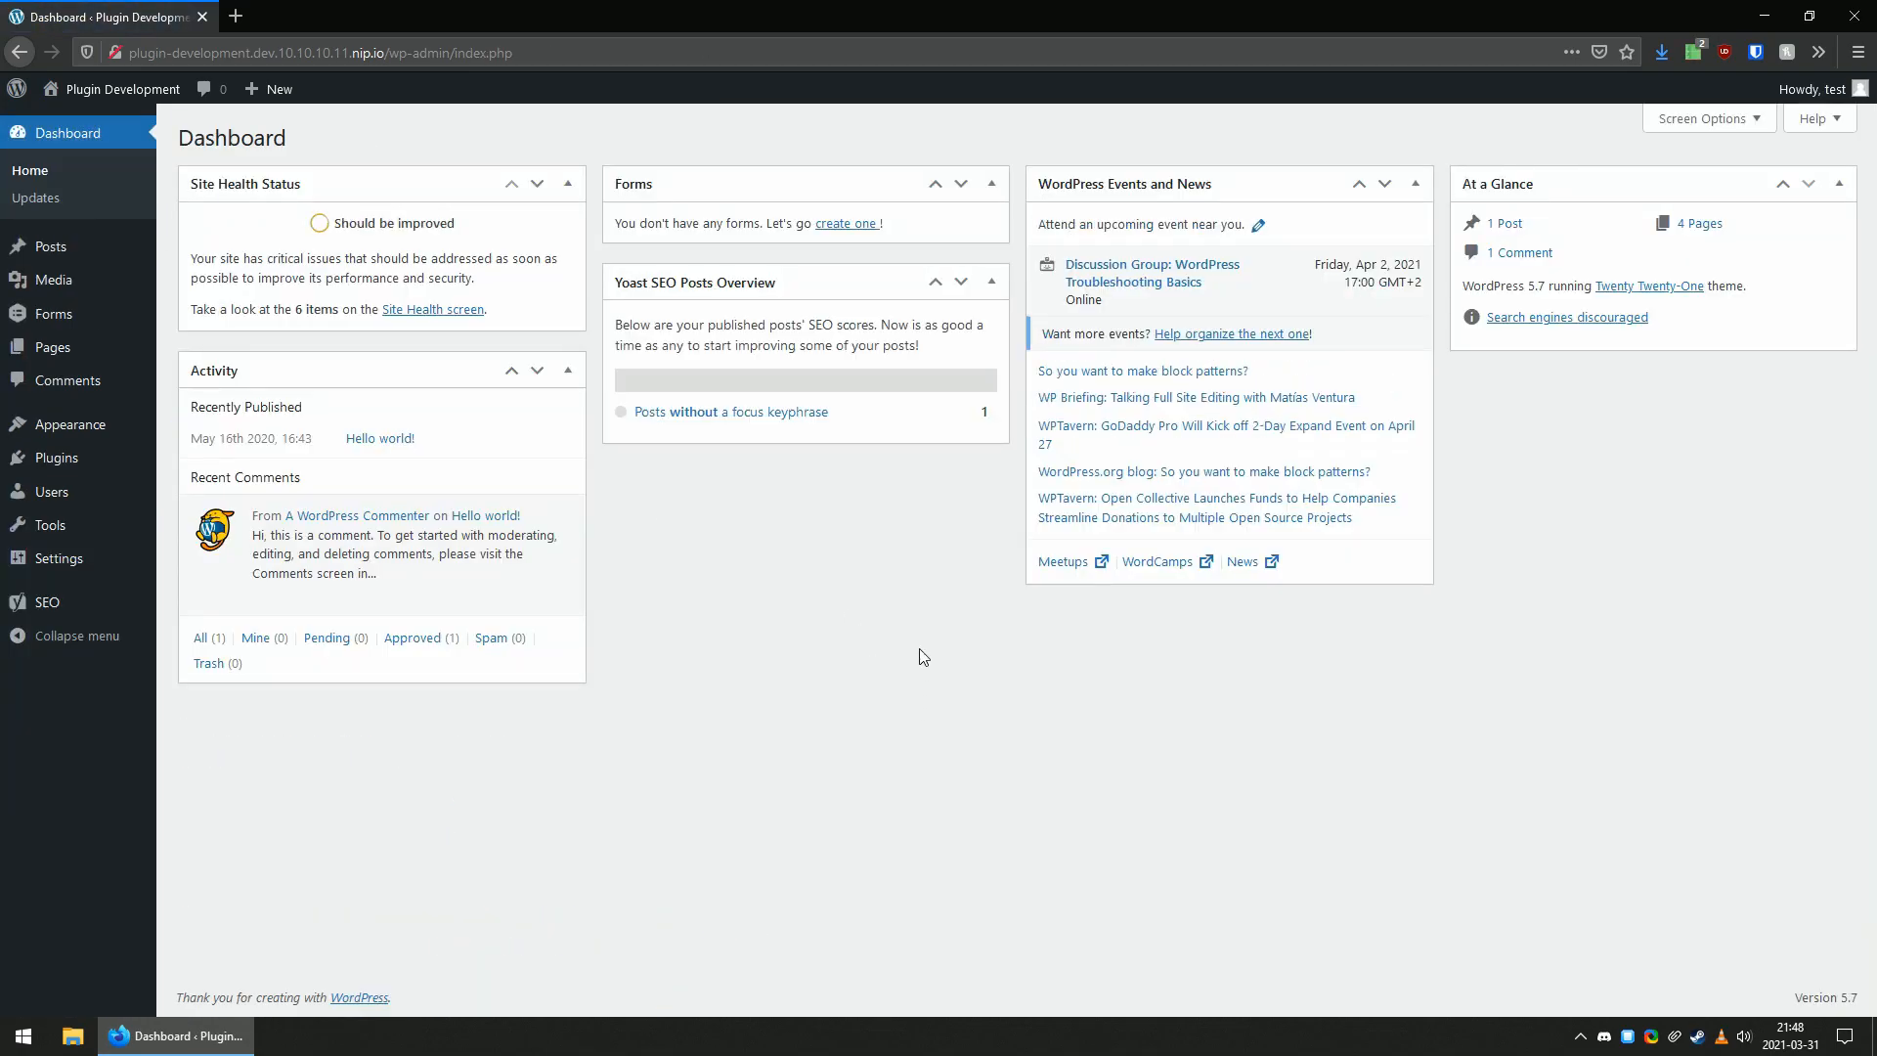
{"action": "left_click_drag", "start_coordinate": [1115, 184], "coordinate": [711, 440]}
{"action": "left_click_drag", "start_coordinate": [1510, 185], "coordinate": [306, 718]}
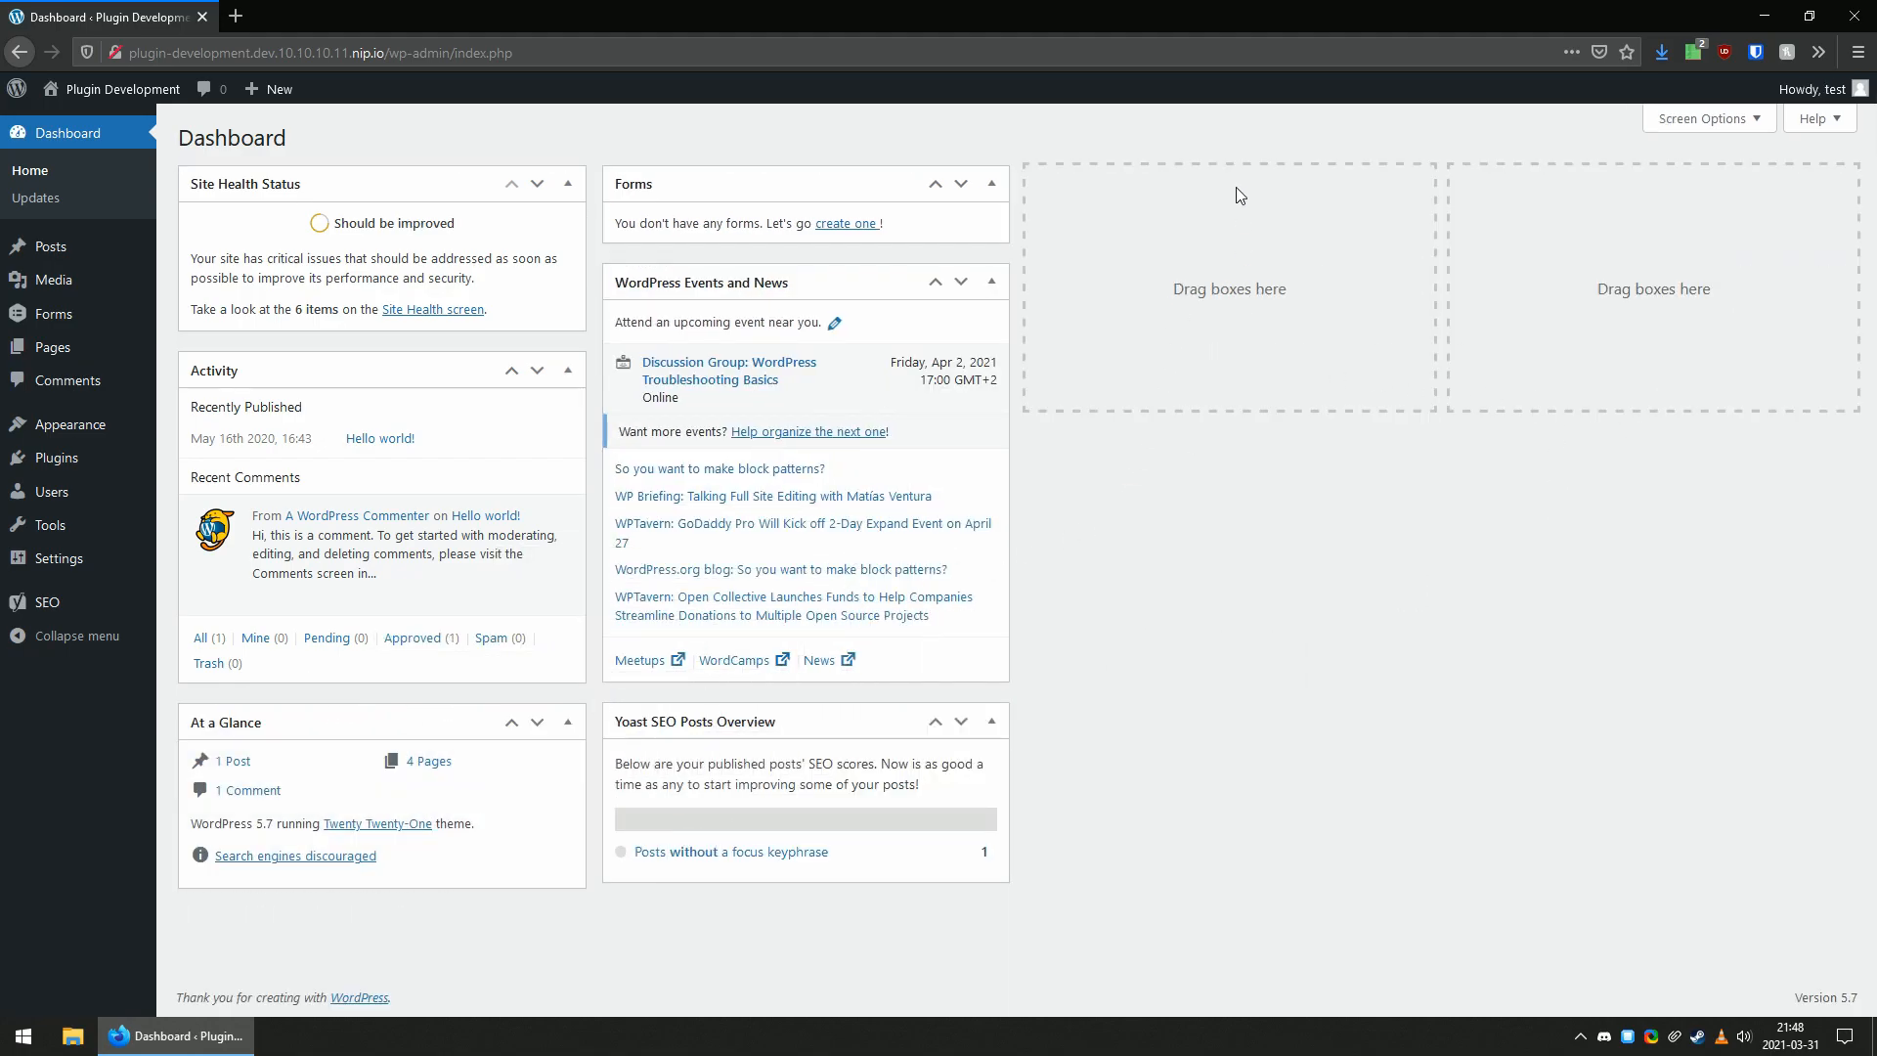
Enable Remove Placeholders in the KonMari additional features and save the settings.
{"action": "left_click", "coordinate": [76, 166]}
{"action": "mouse_move", "coordinate": [88, 557]}
{"action": "left_click", "coordinate": [238, 761]}
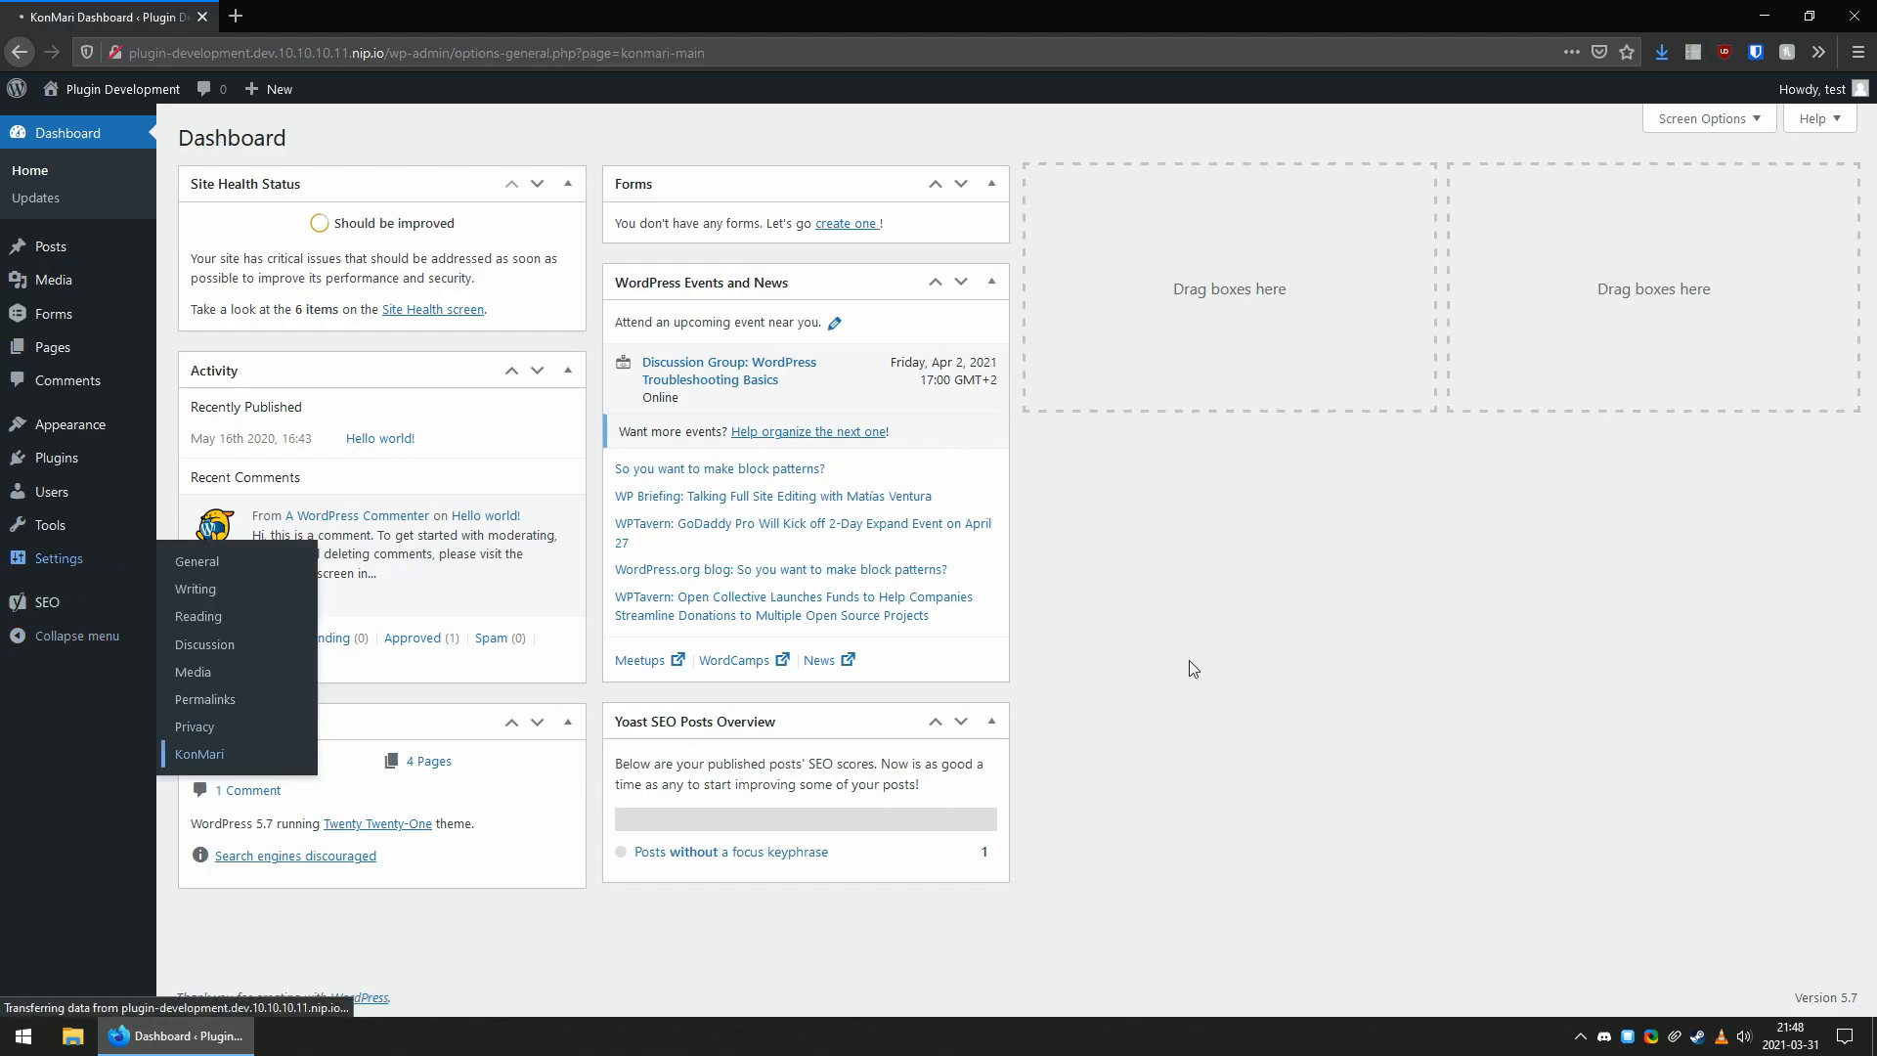
{"action": "left_click", "coordinate": [185, 573]}
{"action": "left_click", "coordinate": [242, 608]}
Move Forms to the third dashboard column, WordPress Events and News to the fourth, and Activity below Yoast SEO Posts Overview.
{"action": "left_click", "coordinate": [88, 132]}
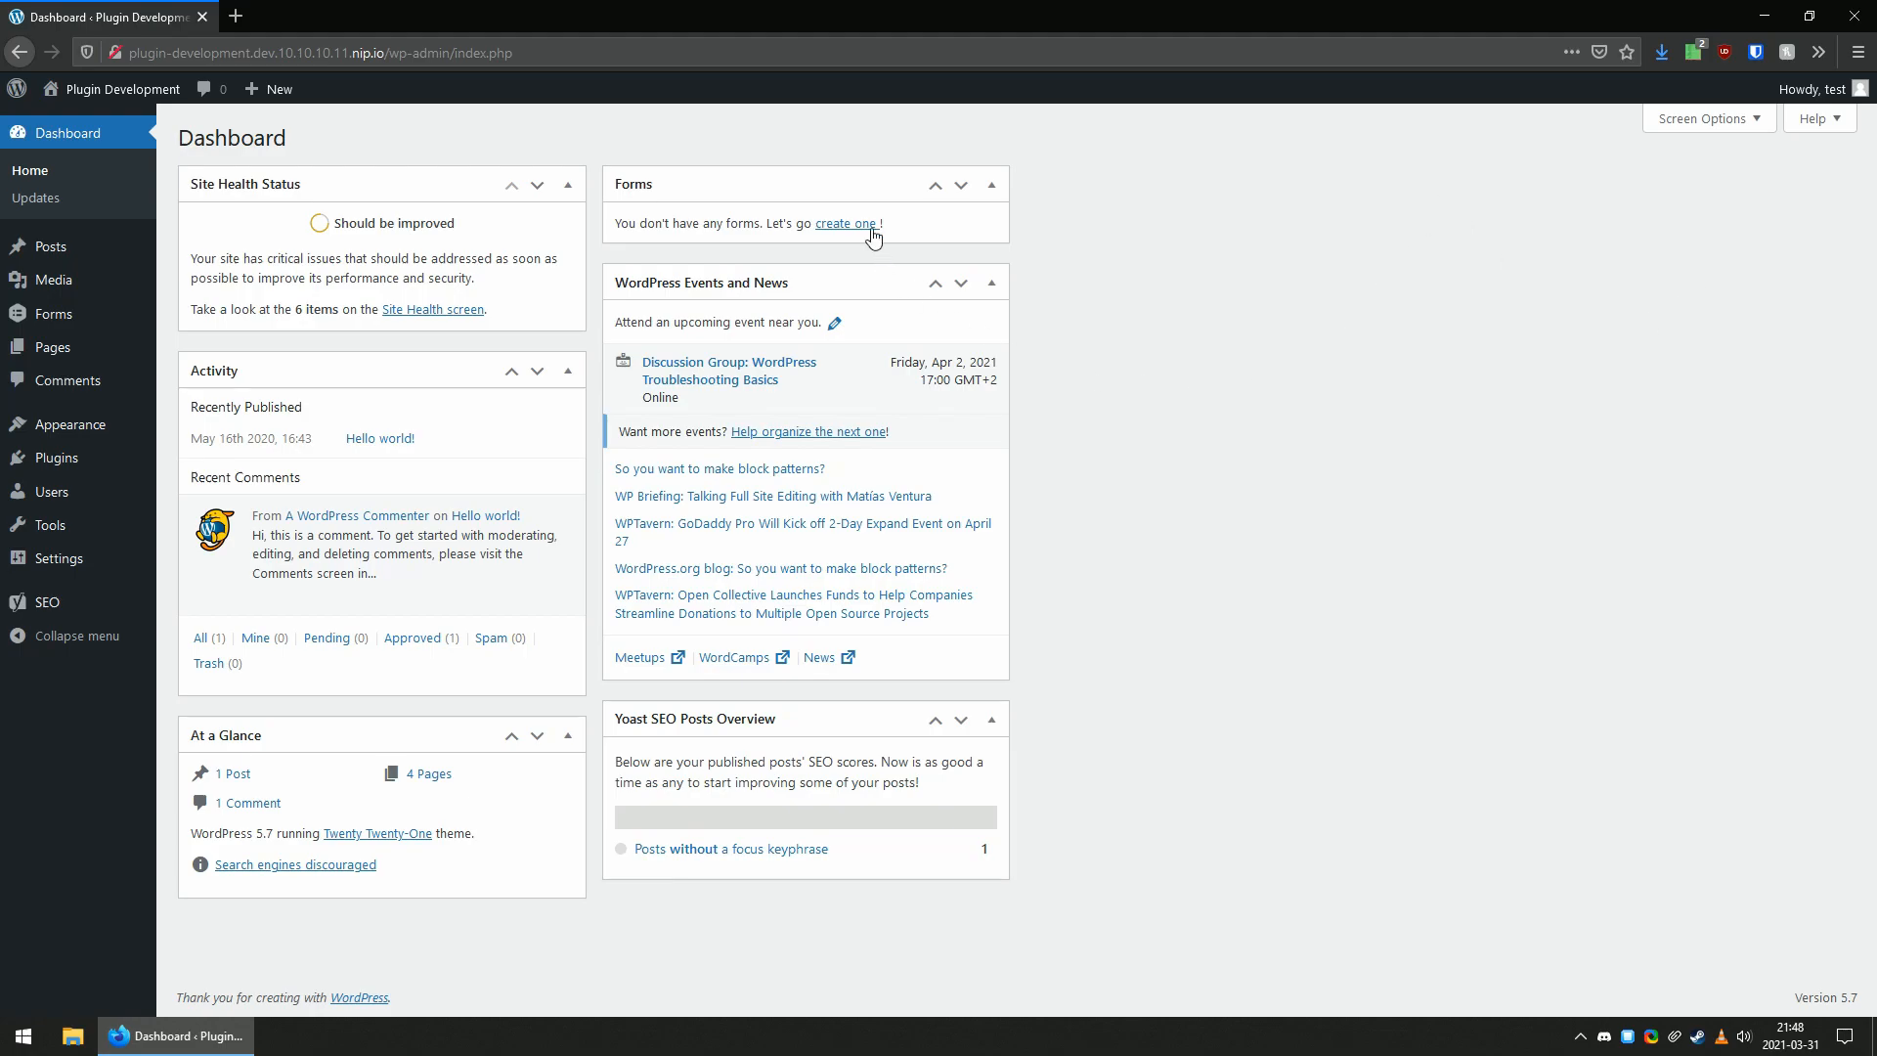
{"action": "left_click_drag", "start_coordinate": [845, 200], "coordinate": [1270, 200]}
{"action": "left_click_drag", "start_coordinate": [778, 188], "coordinate": [1614, 185]}
{"action": "left_click_drag", "start_coordinate": [440, 369], "coordinate": [870, 376]}
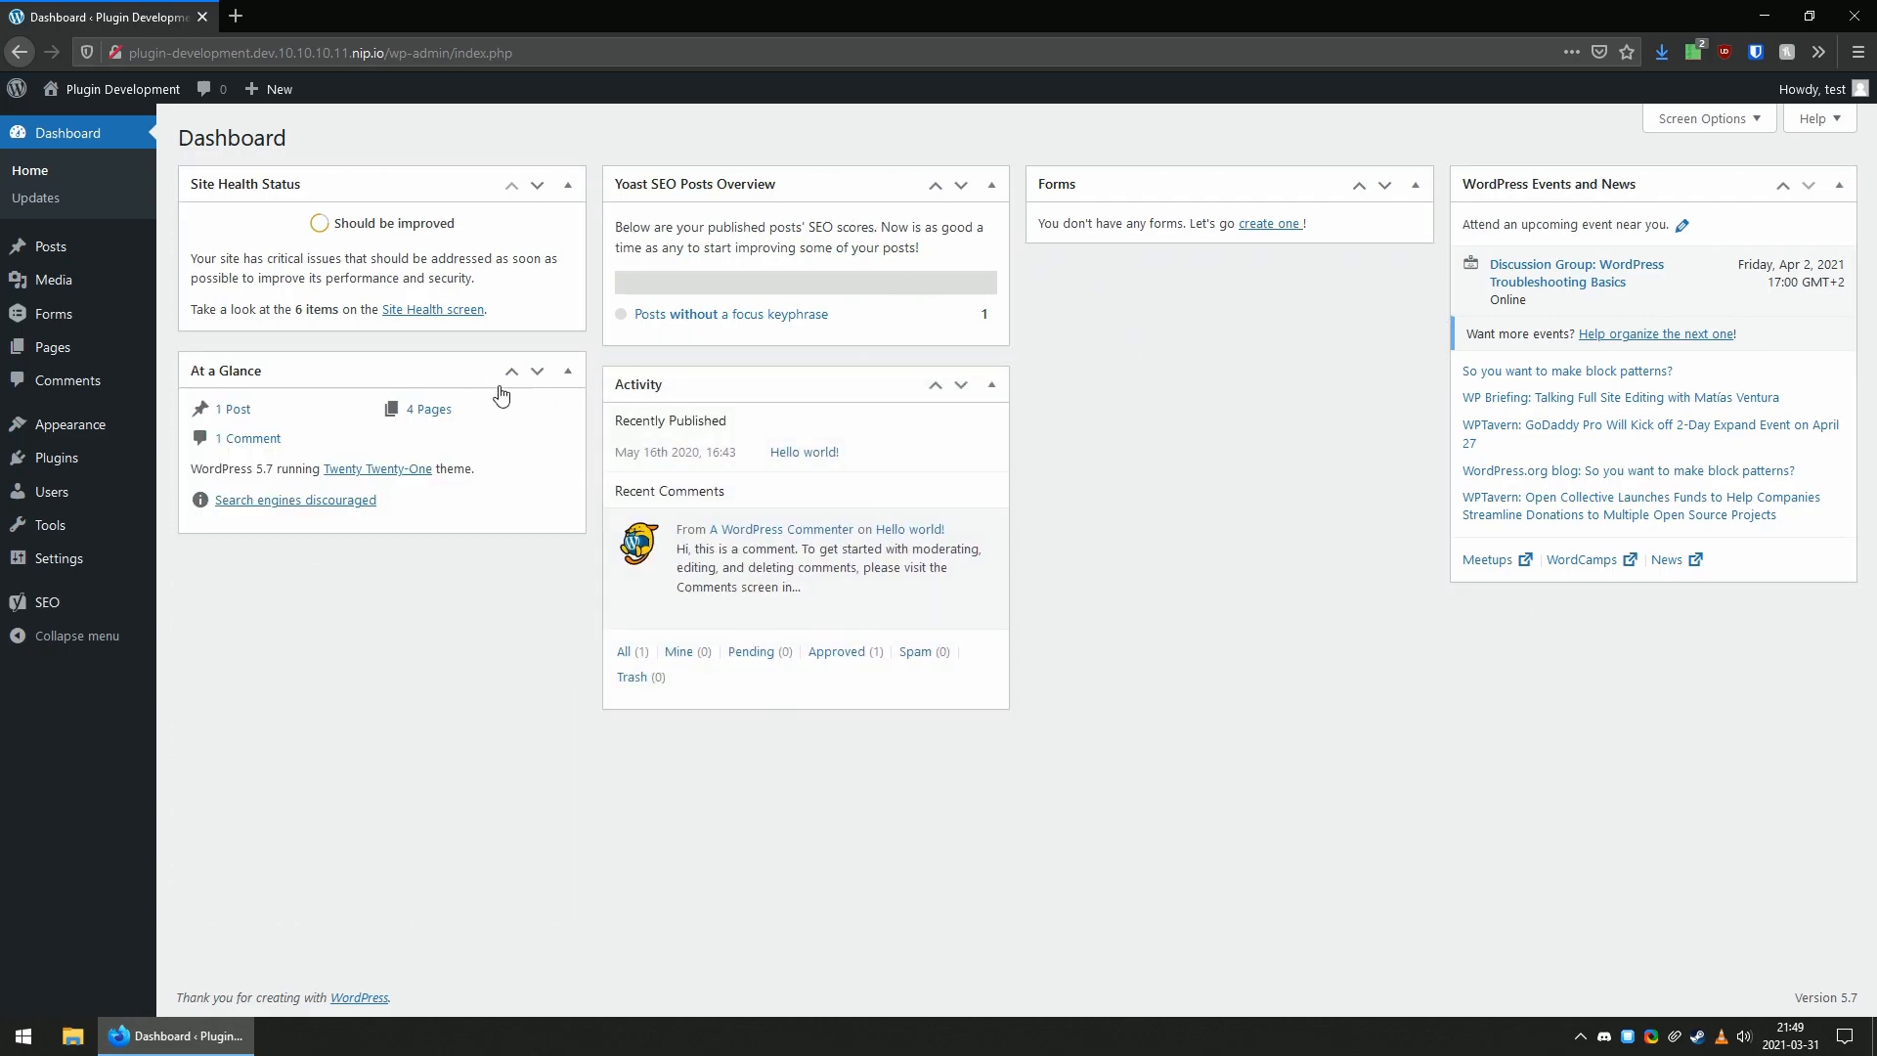
Open the KonMari settings page and read the Dashboard Customization Status of the meta box order and hidden meta boxes.
{"action": "left_click", "coordinate": [193, 753]}
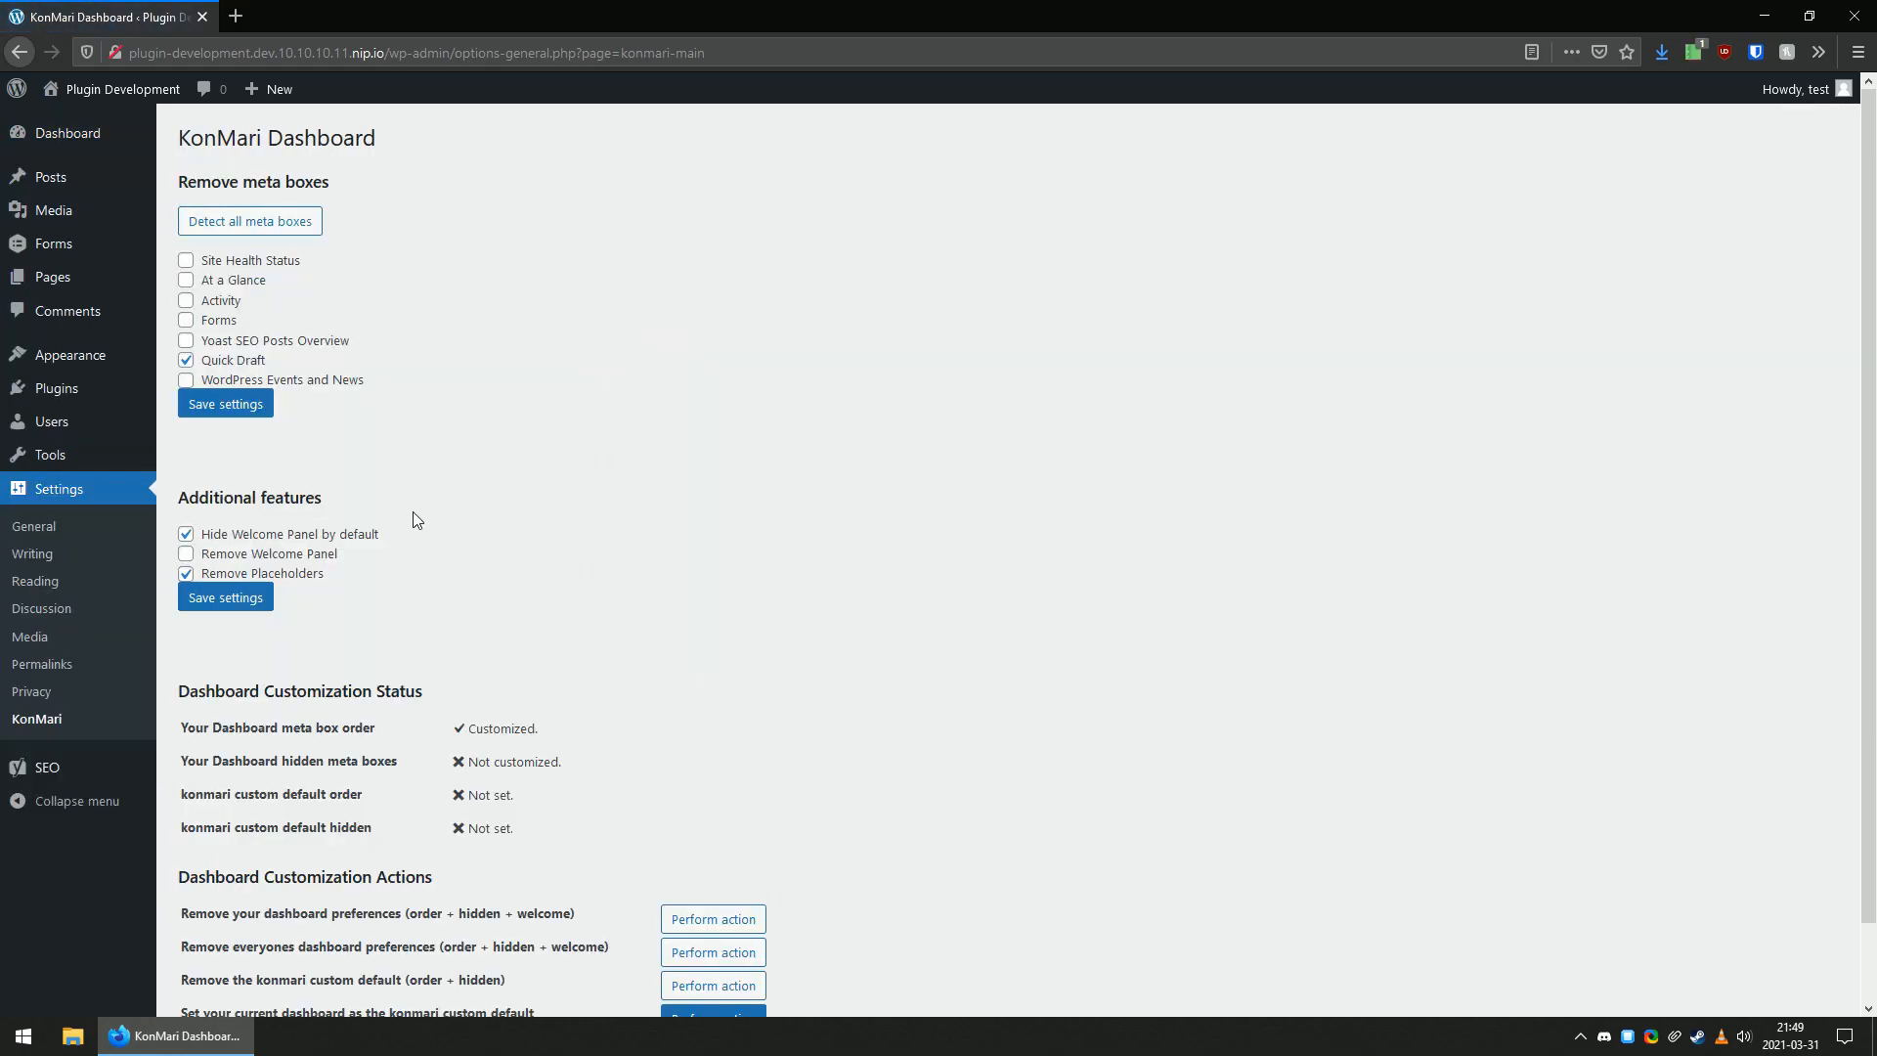
{"action": "scroll", "coordinate": [755, 524], "scroll_direction": "down", "scroll_amount": 2}
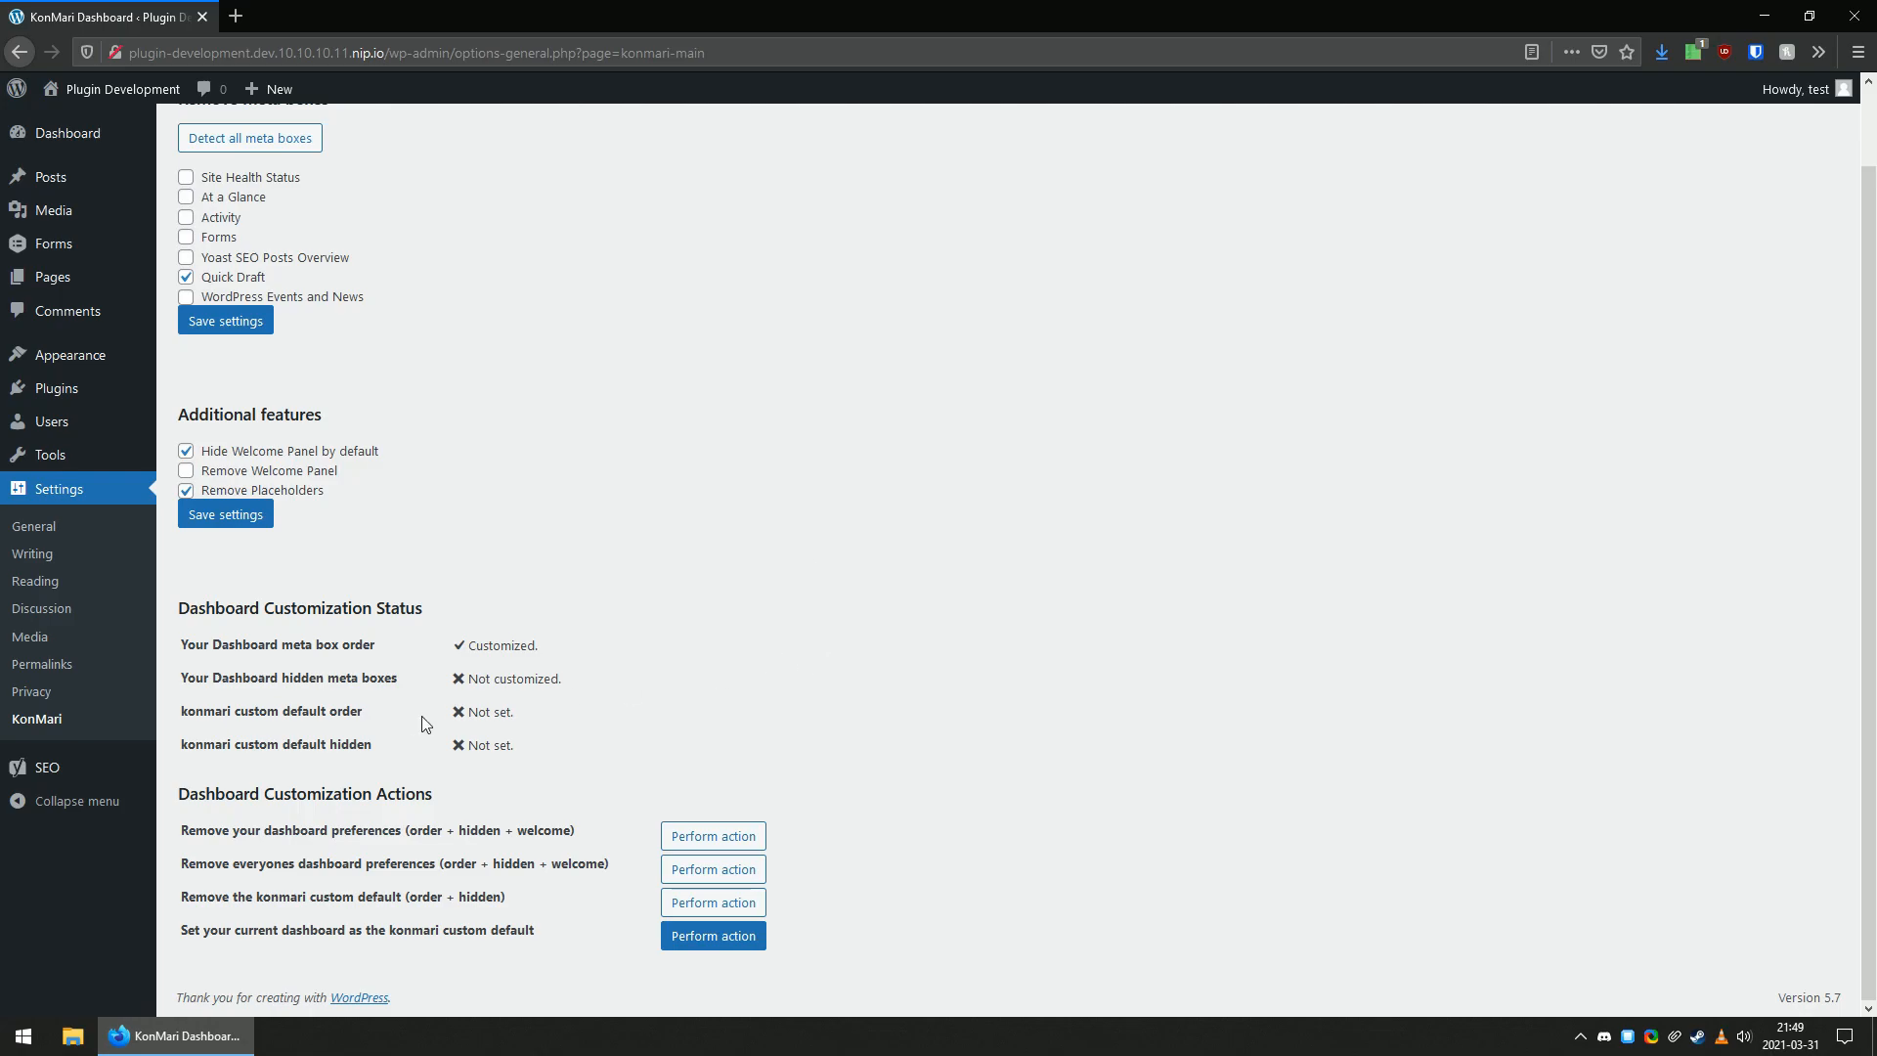
{"action": "left_click_drag", "start_coordinate": [234, 645], "coordinate": [513, 758]}
{"action": "left_click", "coordinate": [602, 707]}
{"action": "left_click_drag", "start_coordinate": [517, 645], "coordinate": [383, 688]}
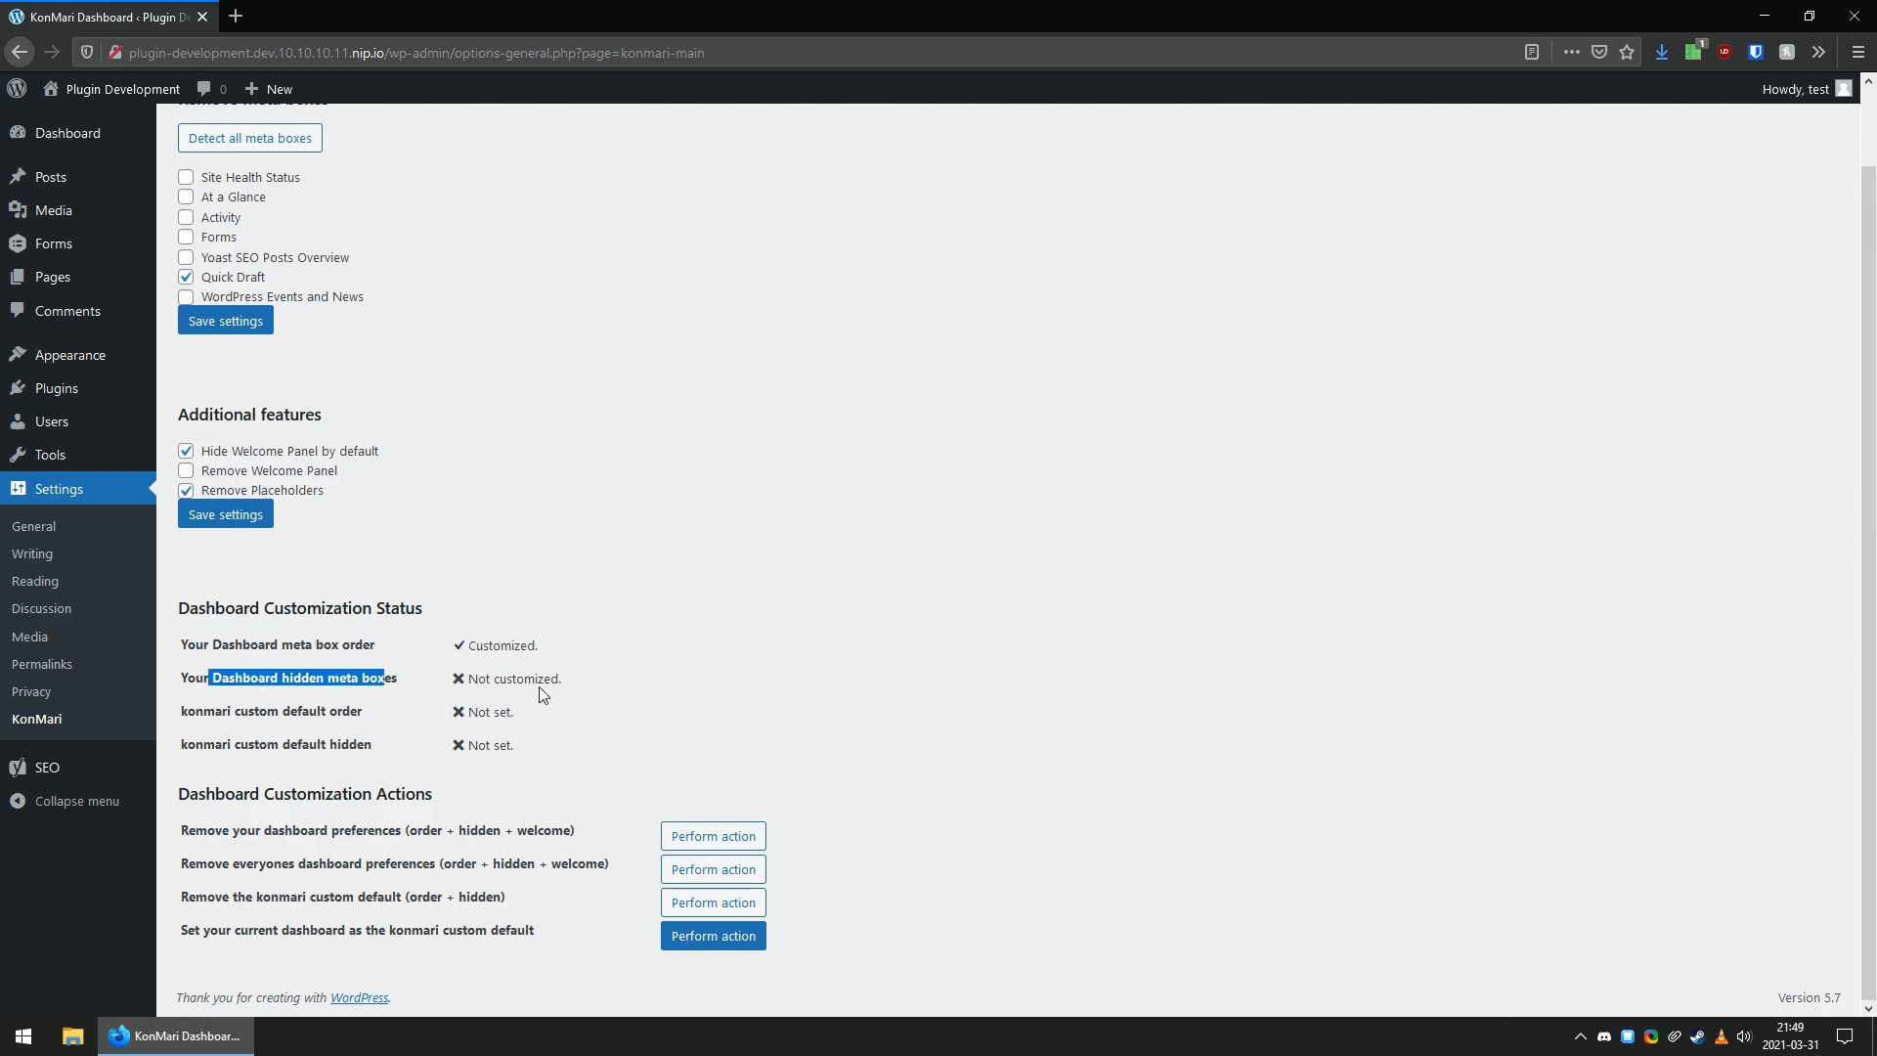
{"action": "left_click", "coordinate": [188, 154]}
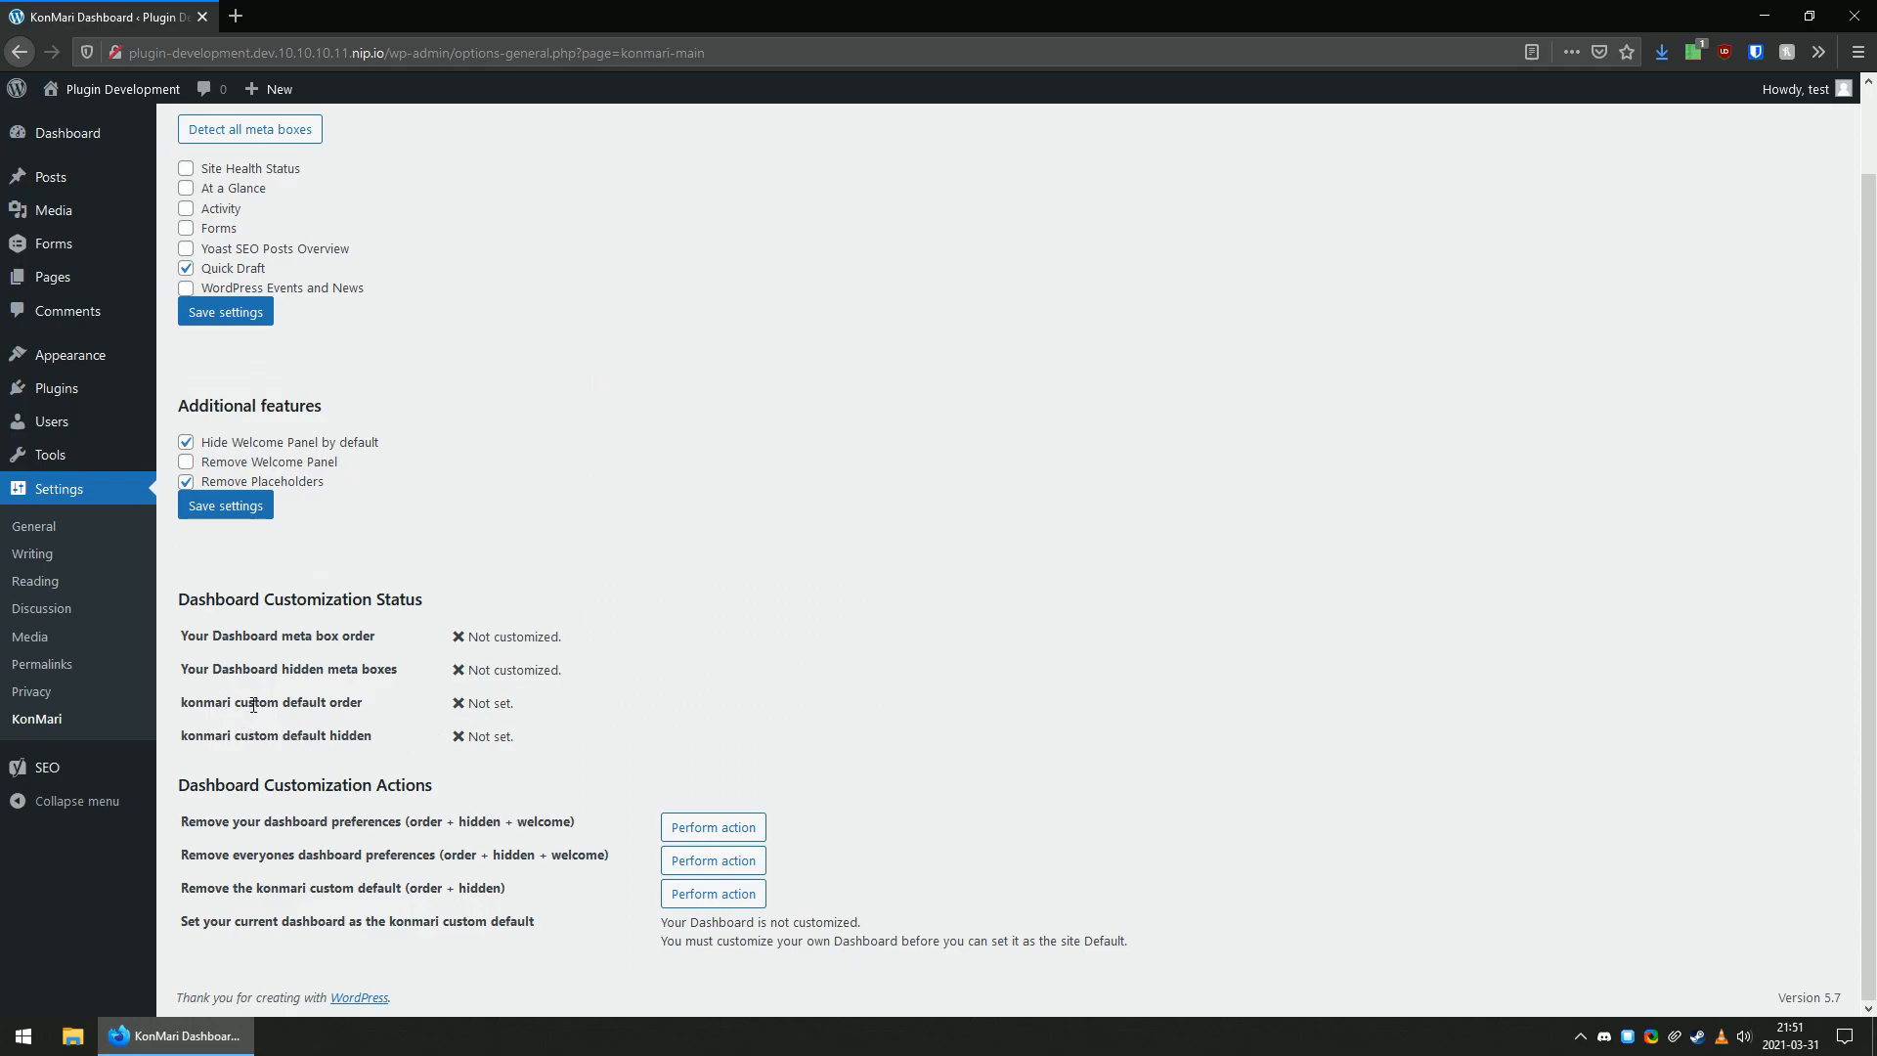
Examine the konmari custom default order and hidden statuses and the action for removing everyone's dashboard preferences.
{"action": "left_click_drag", "start_coordinate": [235, 701], "coordinate": [326, 702]}
{"action": "double_click", "coordinate": [344, 703]}
{"action": "double_click", "coordinate": [350, 736]}
{"action": "double_click", "coordinate": [301, 703]}
{"action": "left_click", "coordinate": [344, 735]}
{"action": "double_click", "coordinate": [198, 854]}
{"action": "left_click_drag", "start_coordinate": [198, 855], "coordinate": [402, 864]}
{"action": "left_click", "coordinate": [436, 864]}
{"action": "left_click_drag", "start_coordinate": [232, 706], "coordinate": [369, 739]}
{"action": "left_click", "coordinate": [391, 752]}
Remove everyone's dashboard preferences (order + hidden + welcome), return to the settings and check the dashboard layout.
{"action": "left_click", "coordinate": [680, 864]}
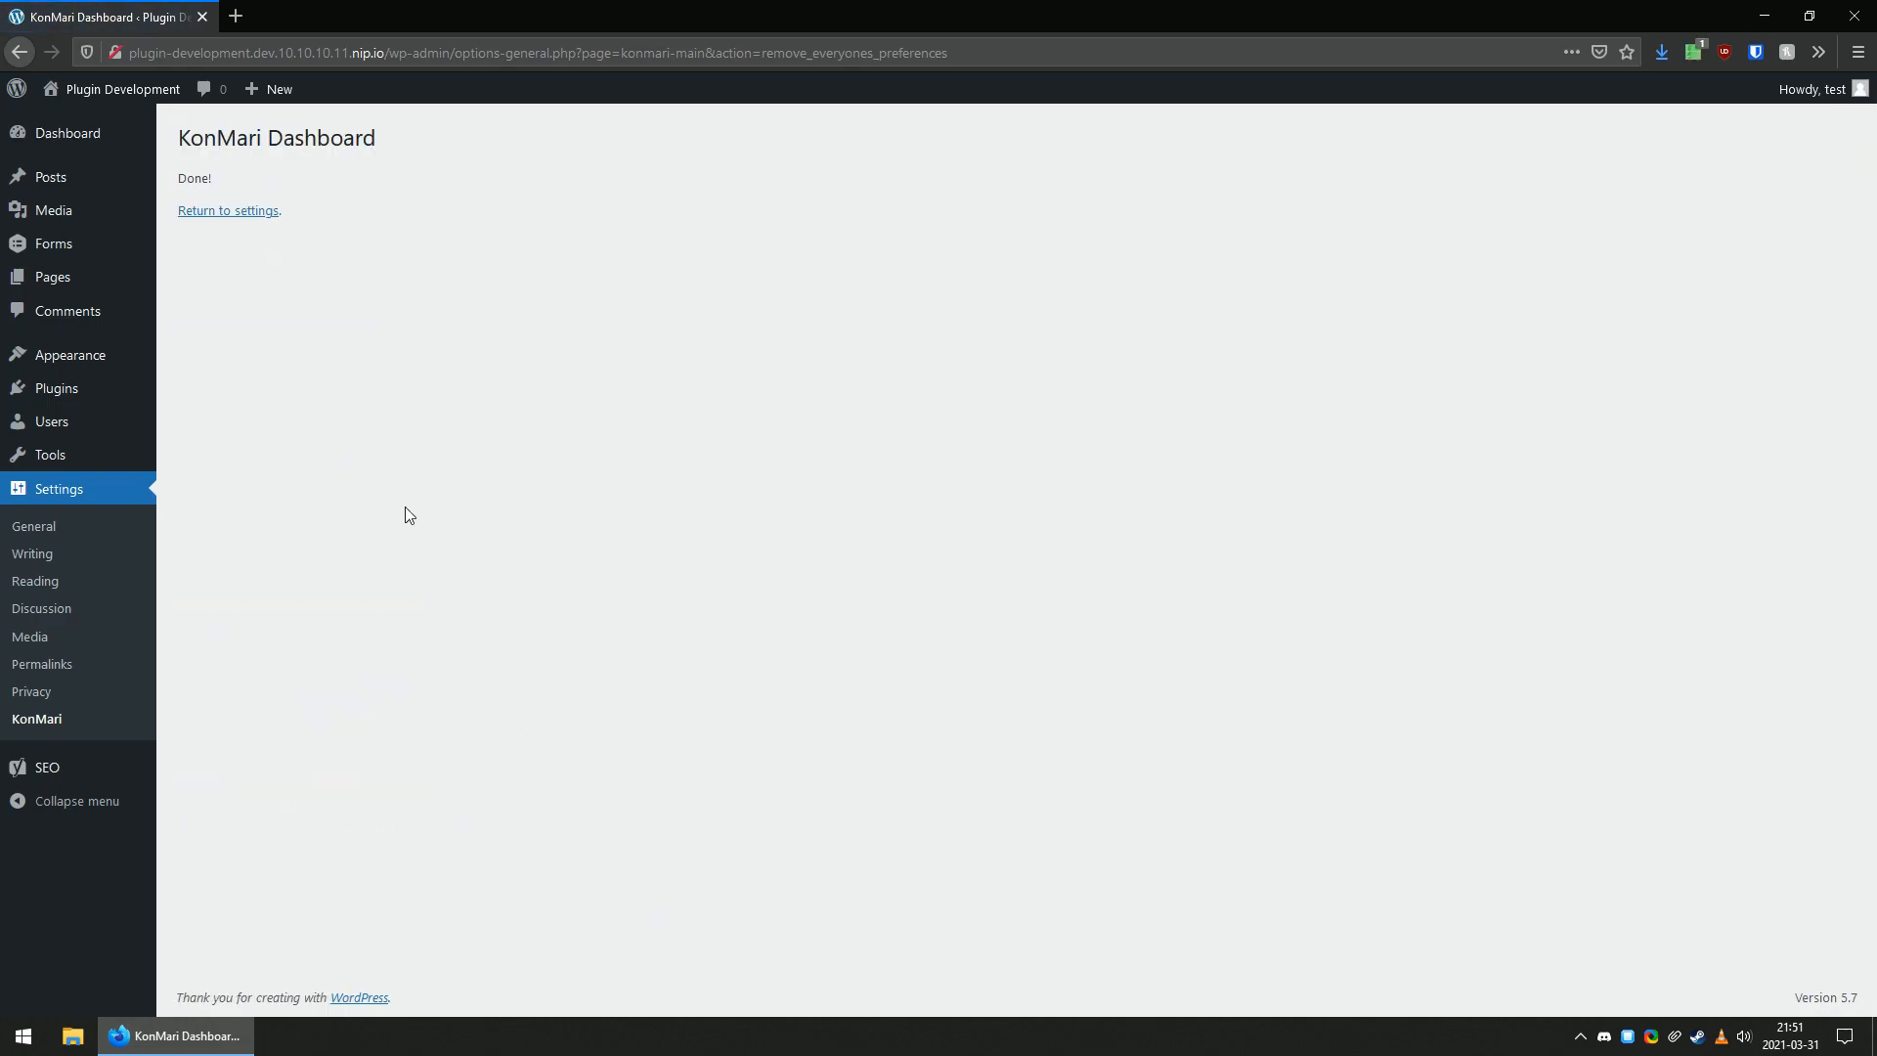
{"action": "left_click", "coordinate": [221, 213]}
{"action": "mouse_move", "coordinate": [112, 144]}
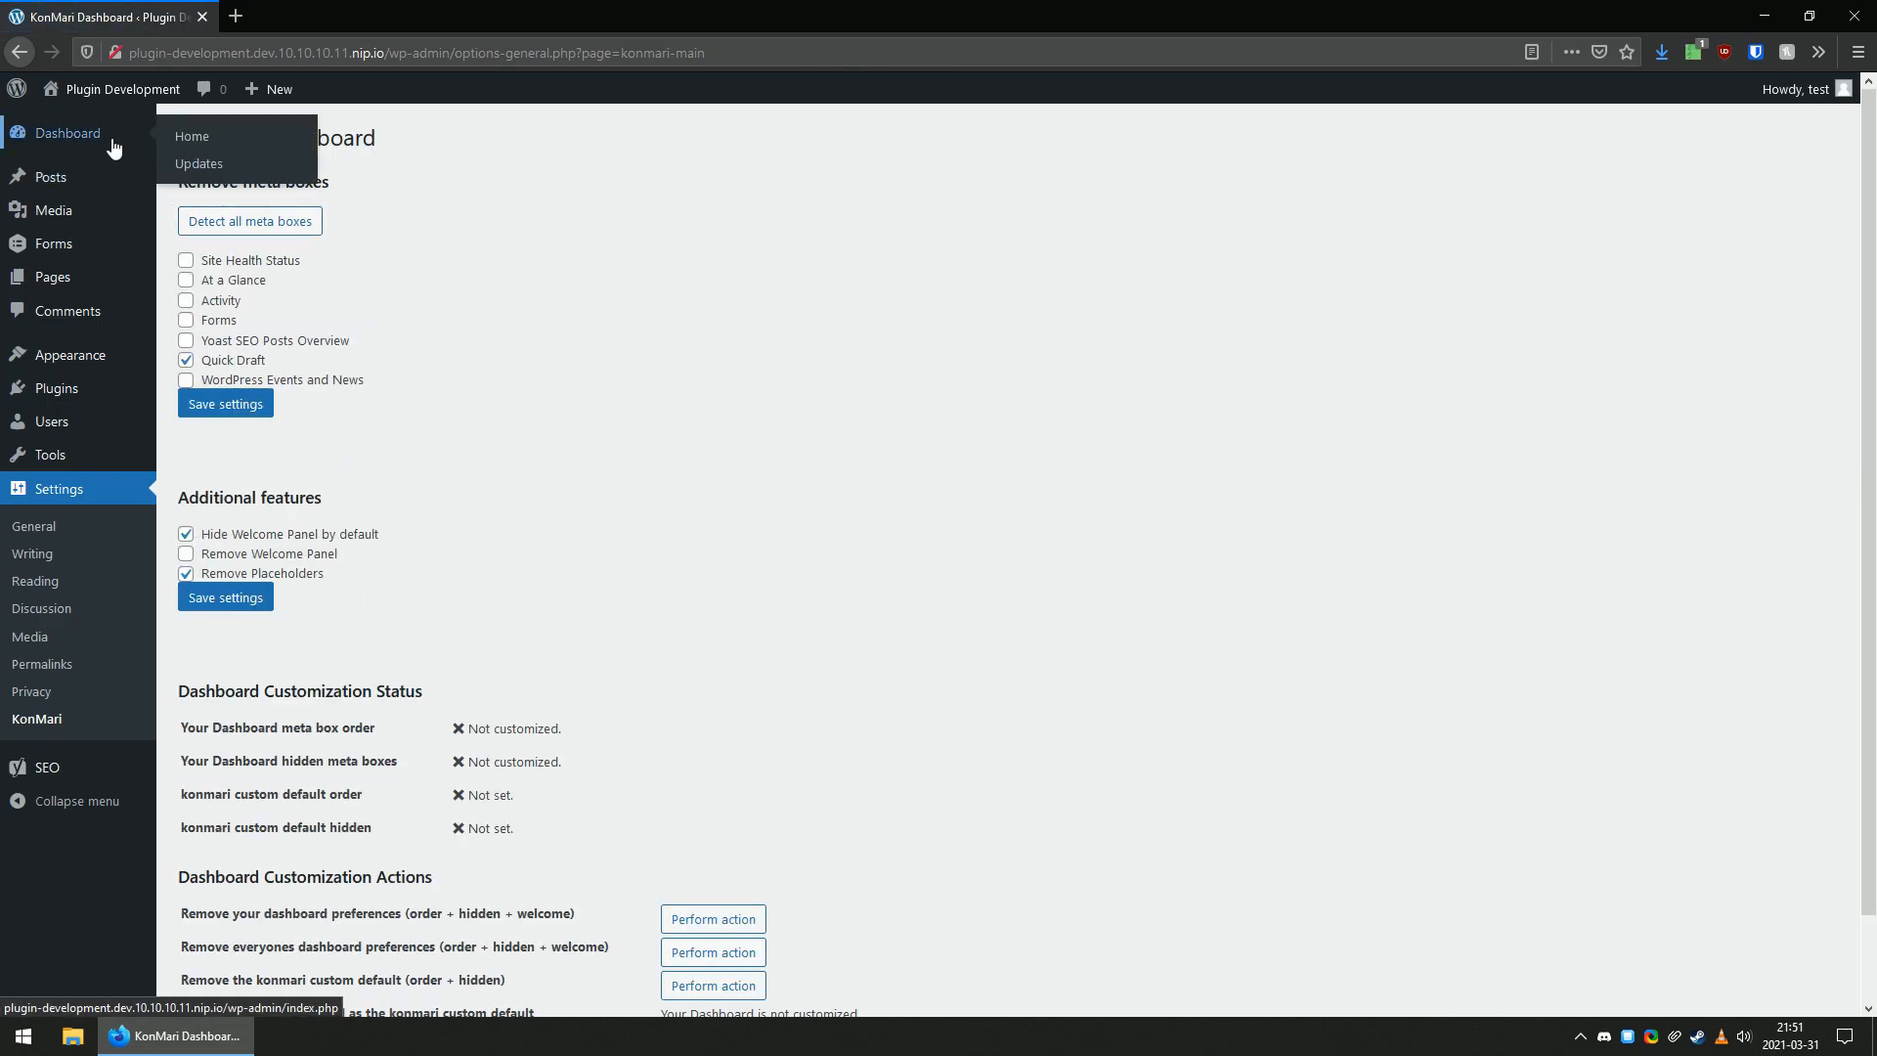
{"action": "left_click_drag", "start_coordinate": [284, 913], "coordinate": [382, 913]}
{"action": "left_click", "coordinate": [93, 135]}
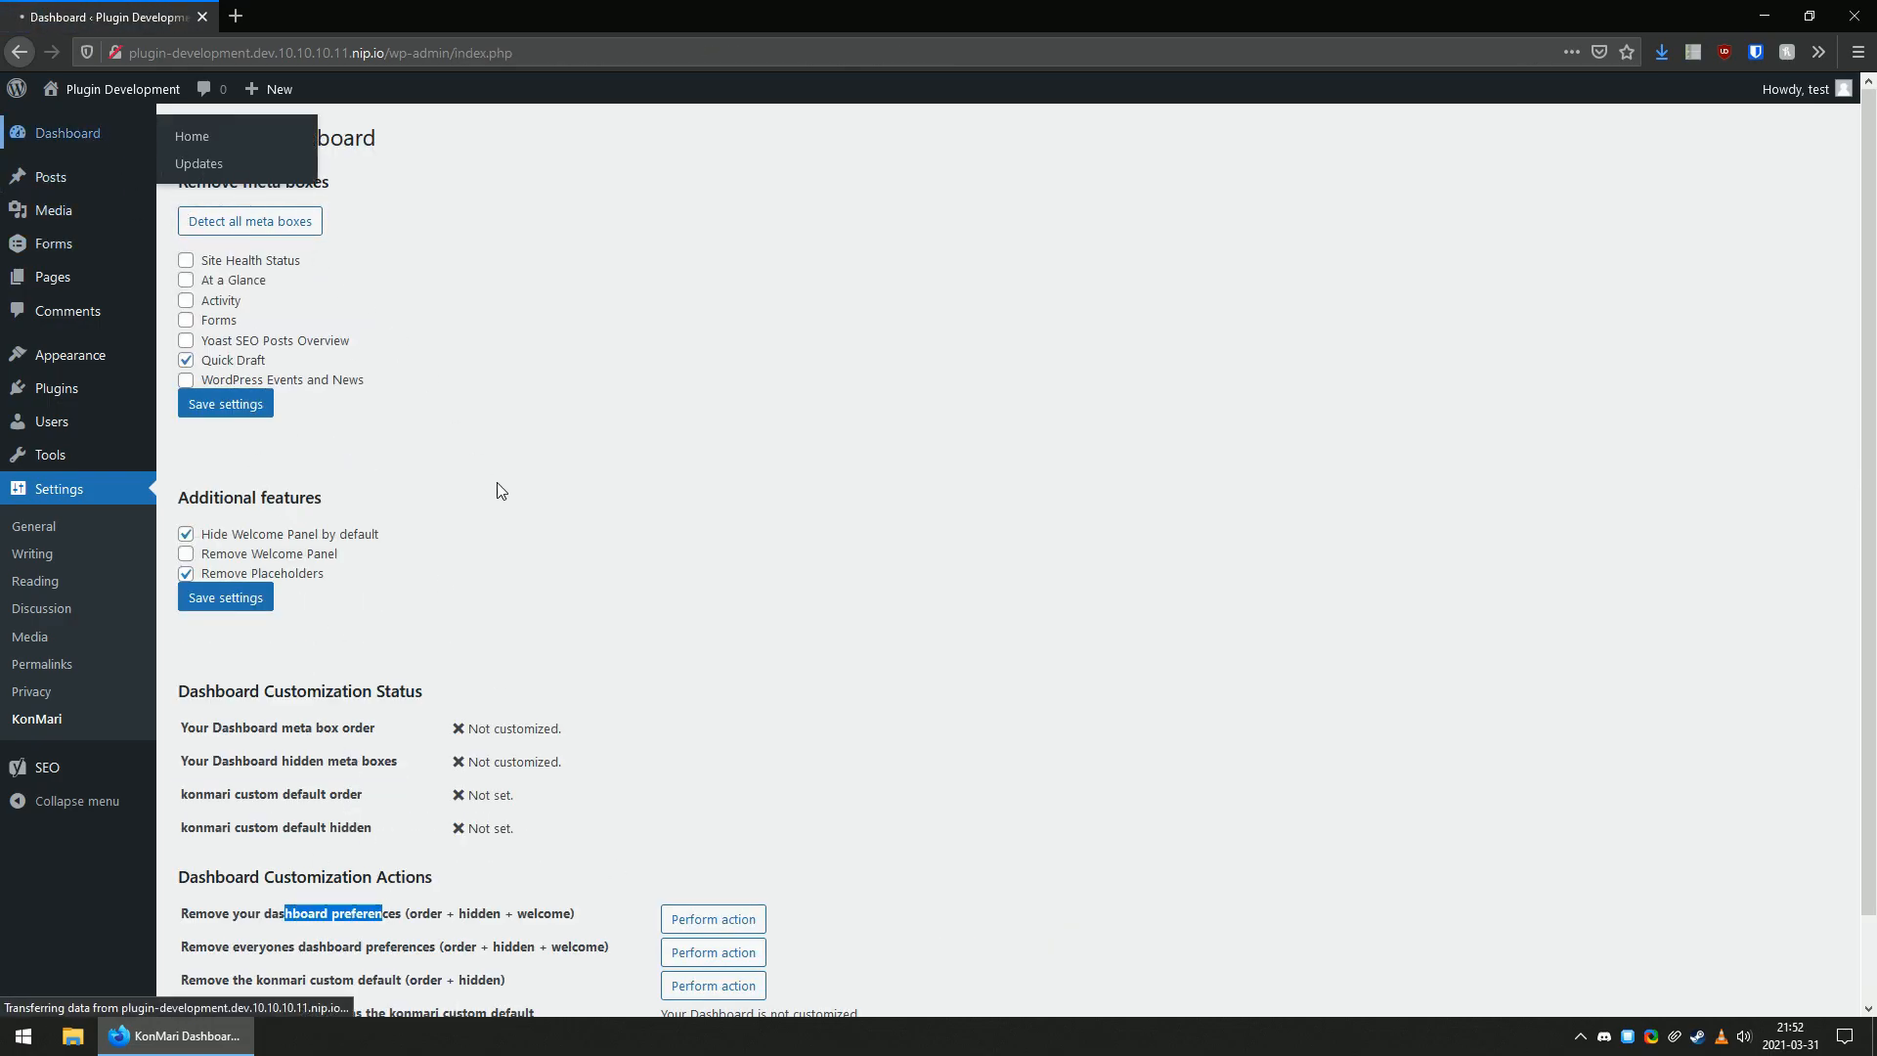
{"action": "scroll", "coordinate": [1098, 518], "scroll_direction": "down", "scroll_amount": 3}
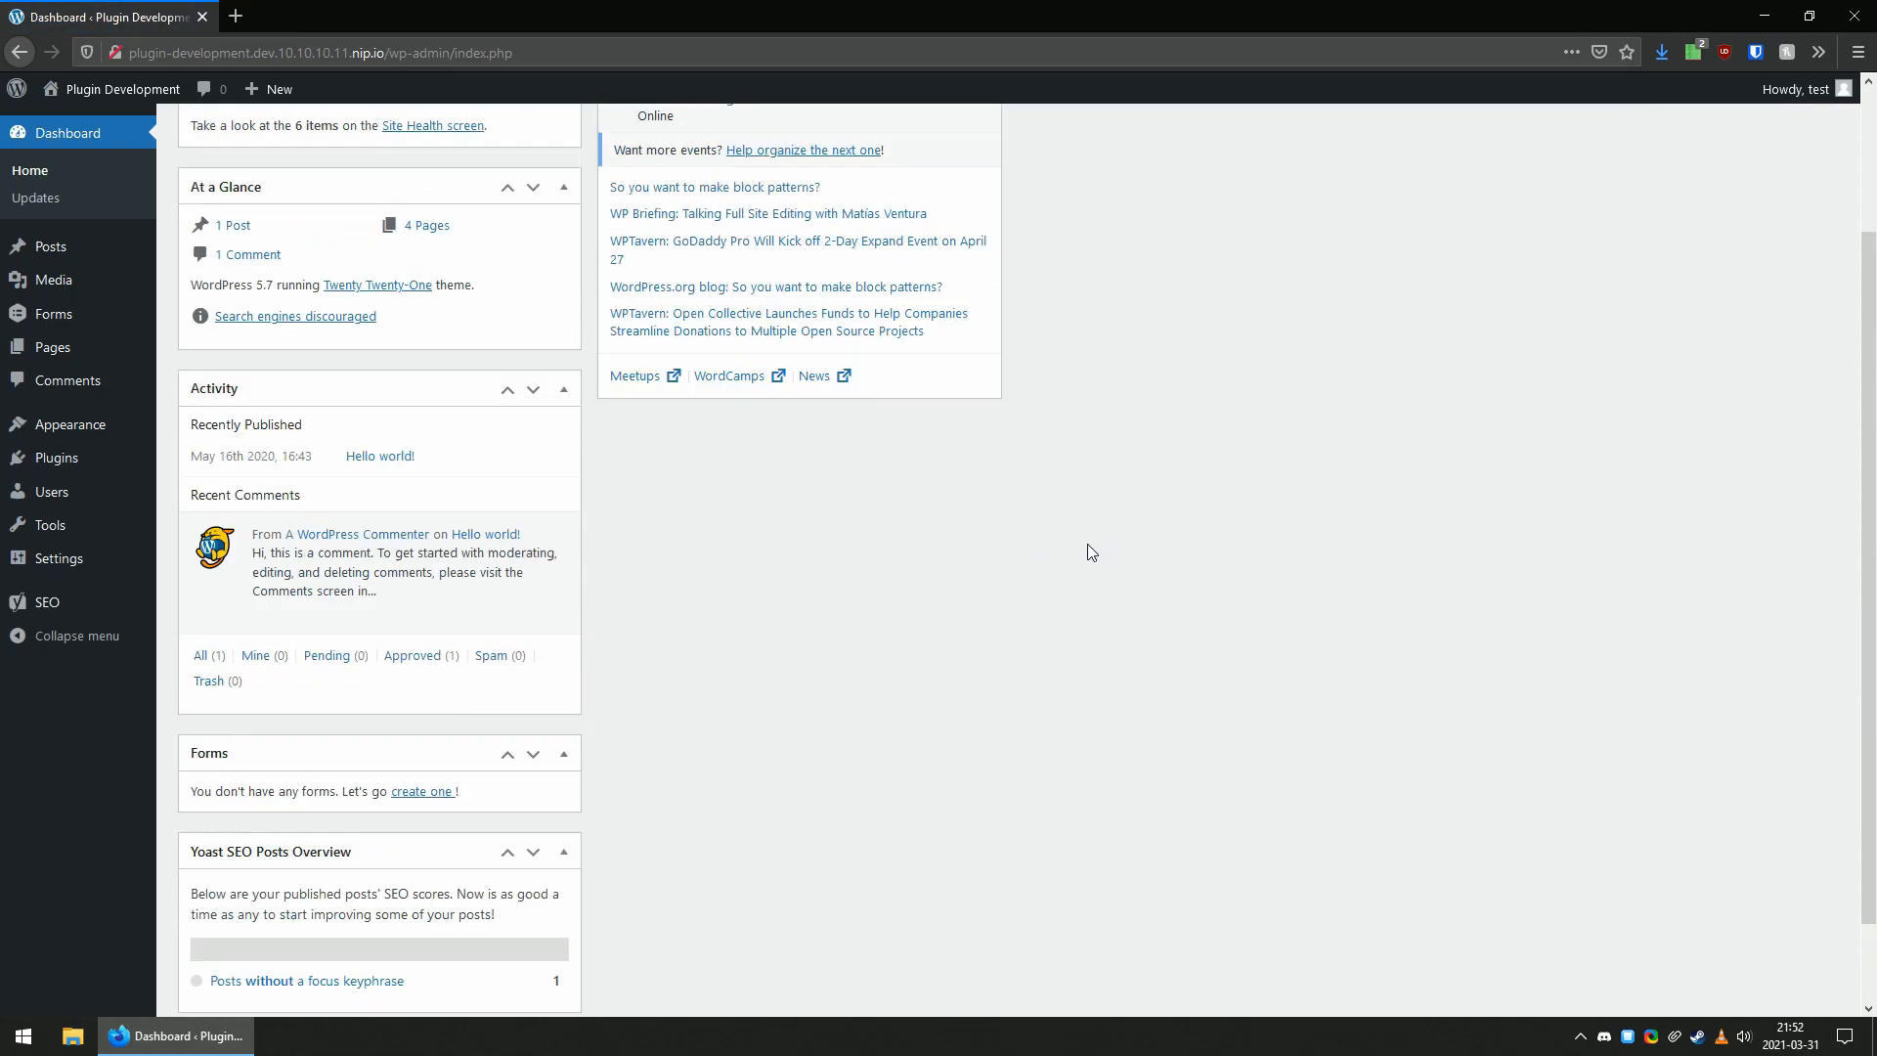
{"action": "scroll", "coordinate": [1088, 548], "scroll_direction": "up", "scroll_amount": 3}
Review on the KonMari settings page what is required to set the current dashboard as the konmari custom default.
{"action": "mouse_move", "coordinate": [127, 555]}
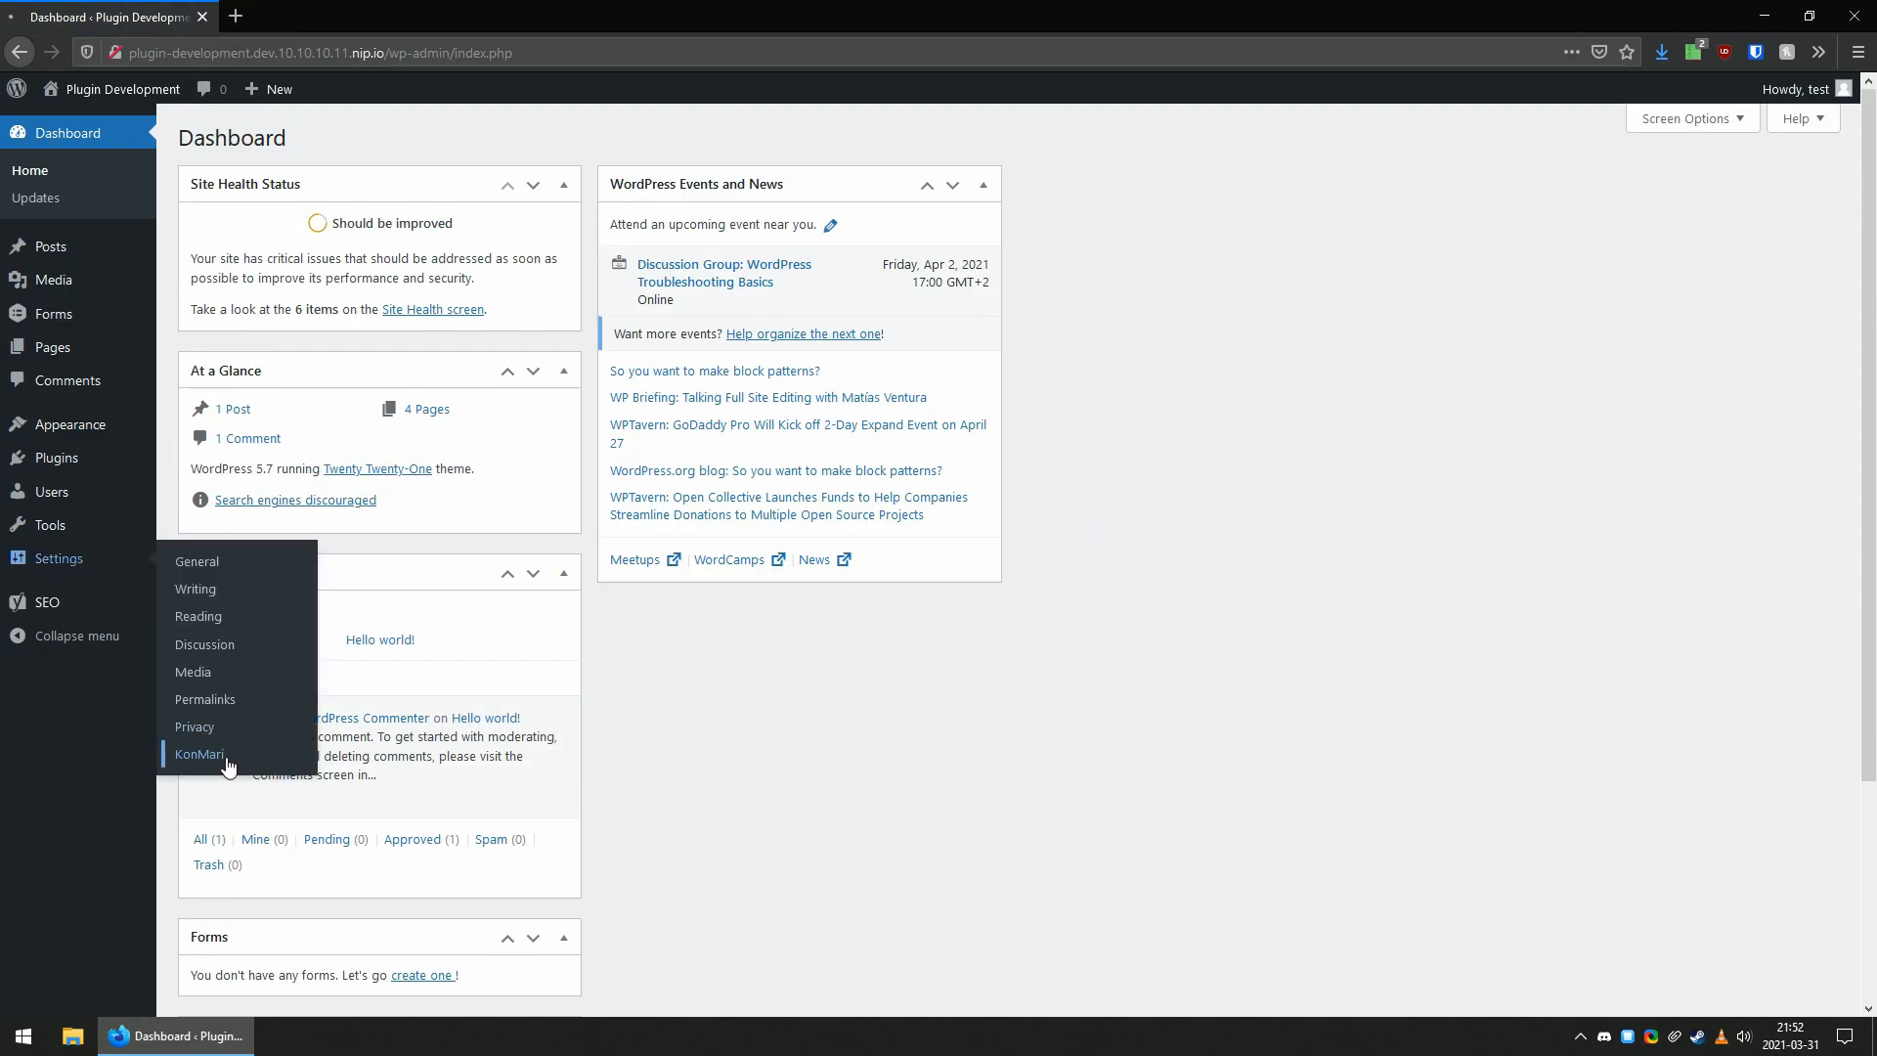
{"action": "left_click", "coordinate": [201, 755]}
{"action": "scroll", "coordinate": [733, 787], "scroll_direction": "down", "scroll_amount": 2}
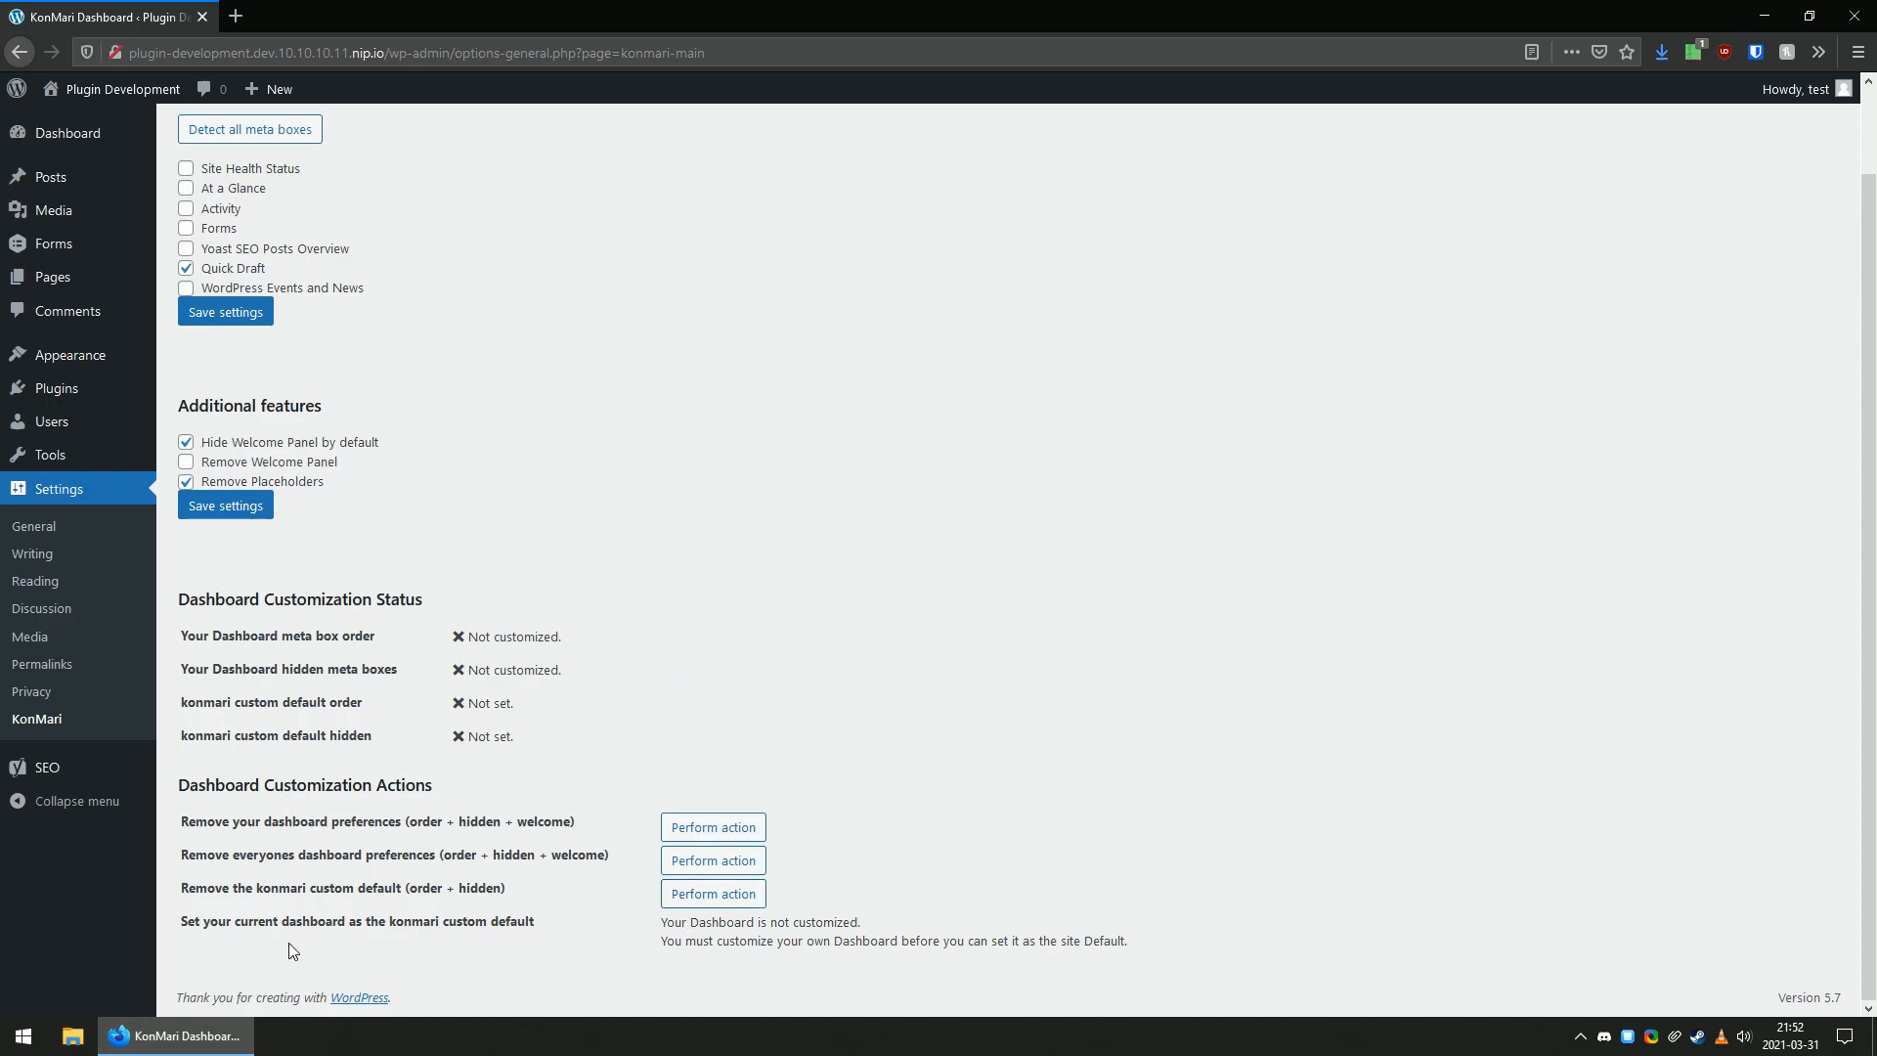
{"action": "left_click_drag", "start_coordinate": [205, 928], "coordinate": [522, 978]}
{"action": "left_click", "coordinate": [359, 946]}
{"action": "left_click", "coordinate": [522, 974]}
{"action": "left_click_drag", "start_coordinate": [665, 924], "coordinate": [867, 944]}
{"action": "left_click", "coordinate": [866, 943]}
{"action": "left_click_drag", "start_coordinate": [690, 925], "coordinate": [809, 943]}
{"action": "left_click", "coordinate": [807, 943]}
{"action": "left_click_drag", "start_coordinate": [478, 637], "coordinate": [562, 639]}
{"action": "left_click_drag", "start_coordinate": [478, 669], "coordinate": [620, 681]}
Open the dashboard and show only the Site Health Status and At a Glance boxes, hiding all other screen elements.
{"action": "left_click", "coordinate": [61, 133]}
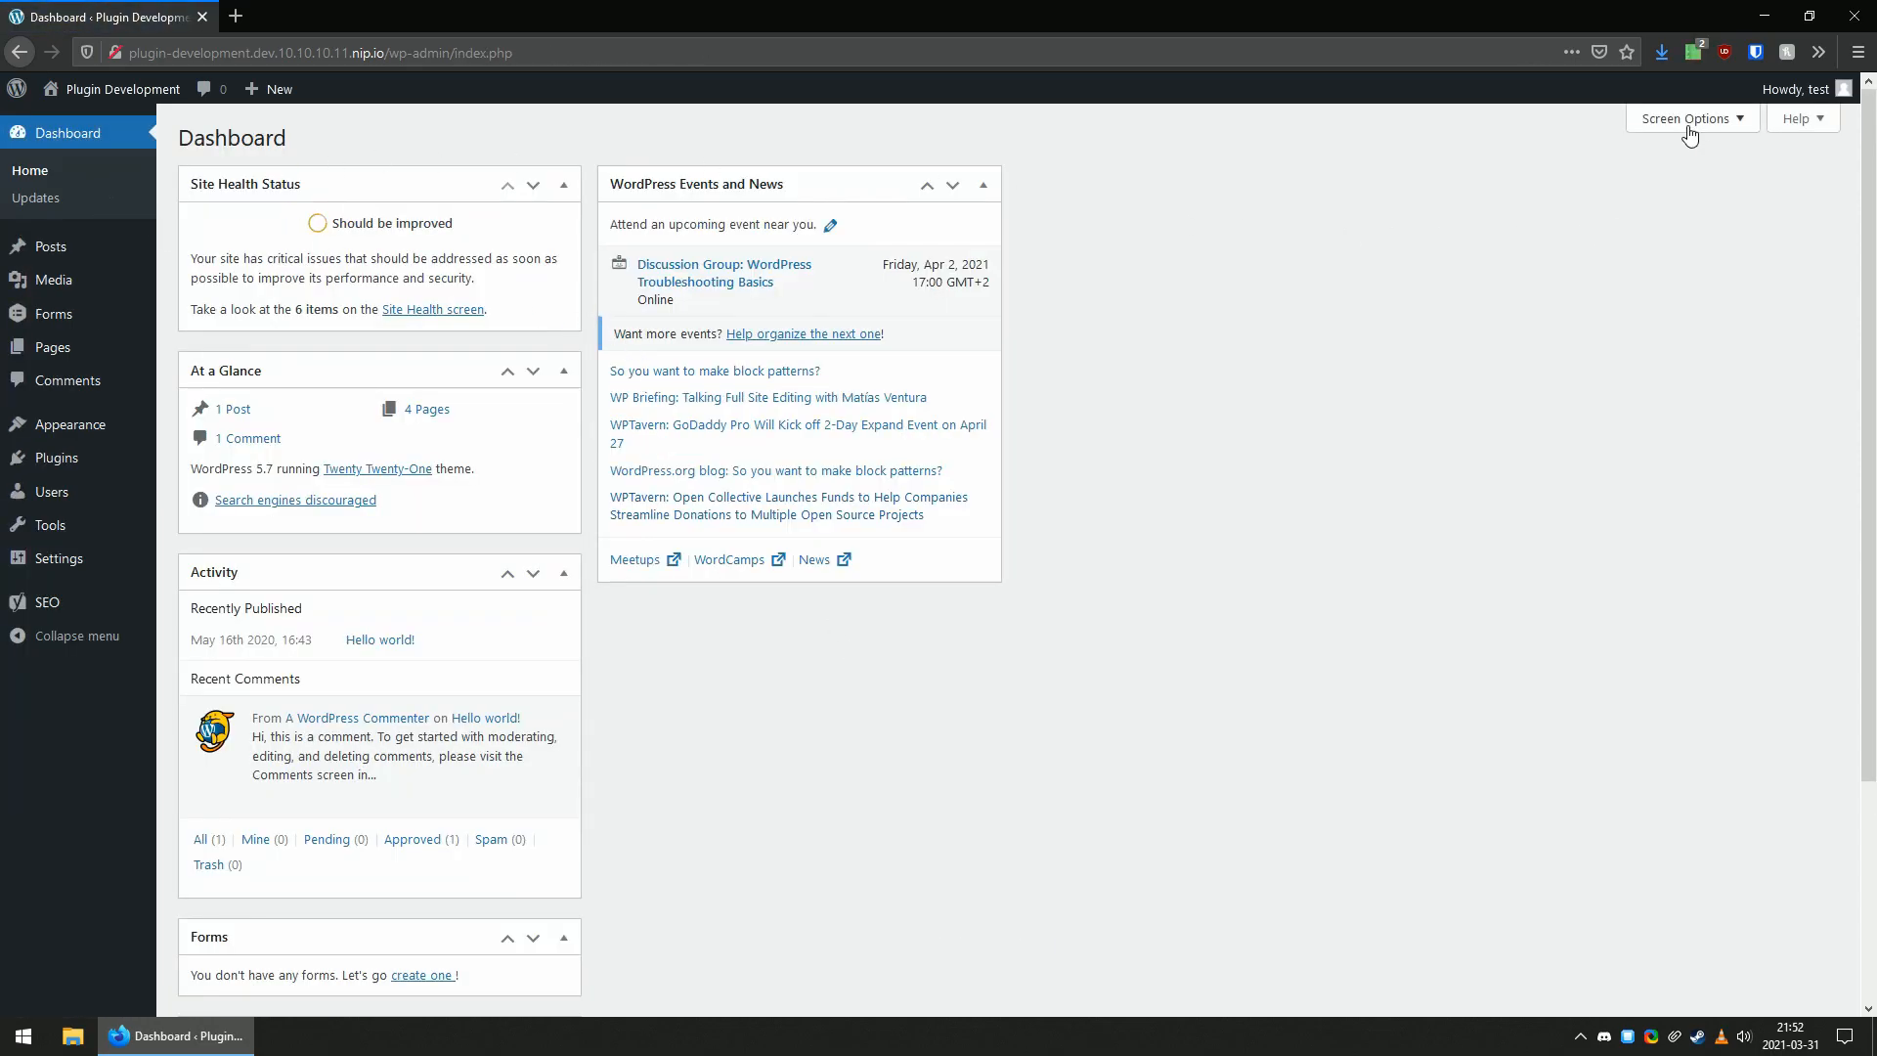
{"action": "left_click", "coordinate": [1686, 120]}
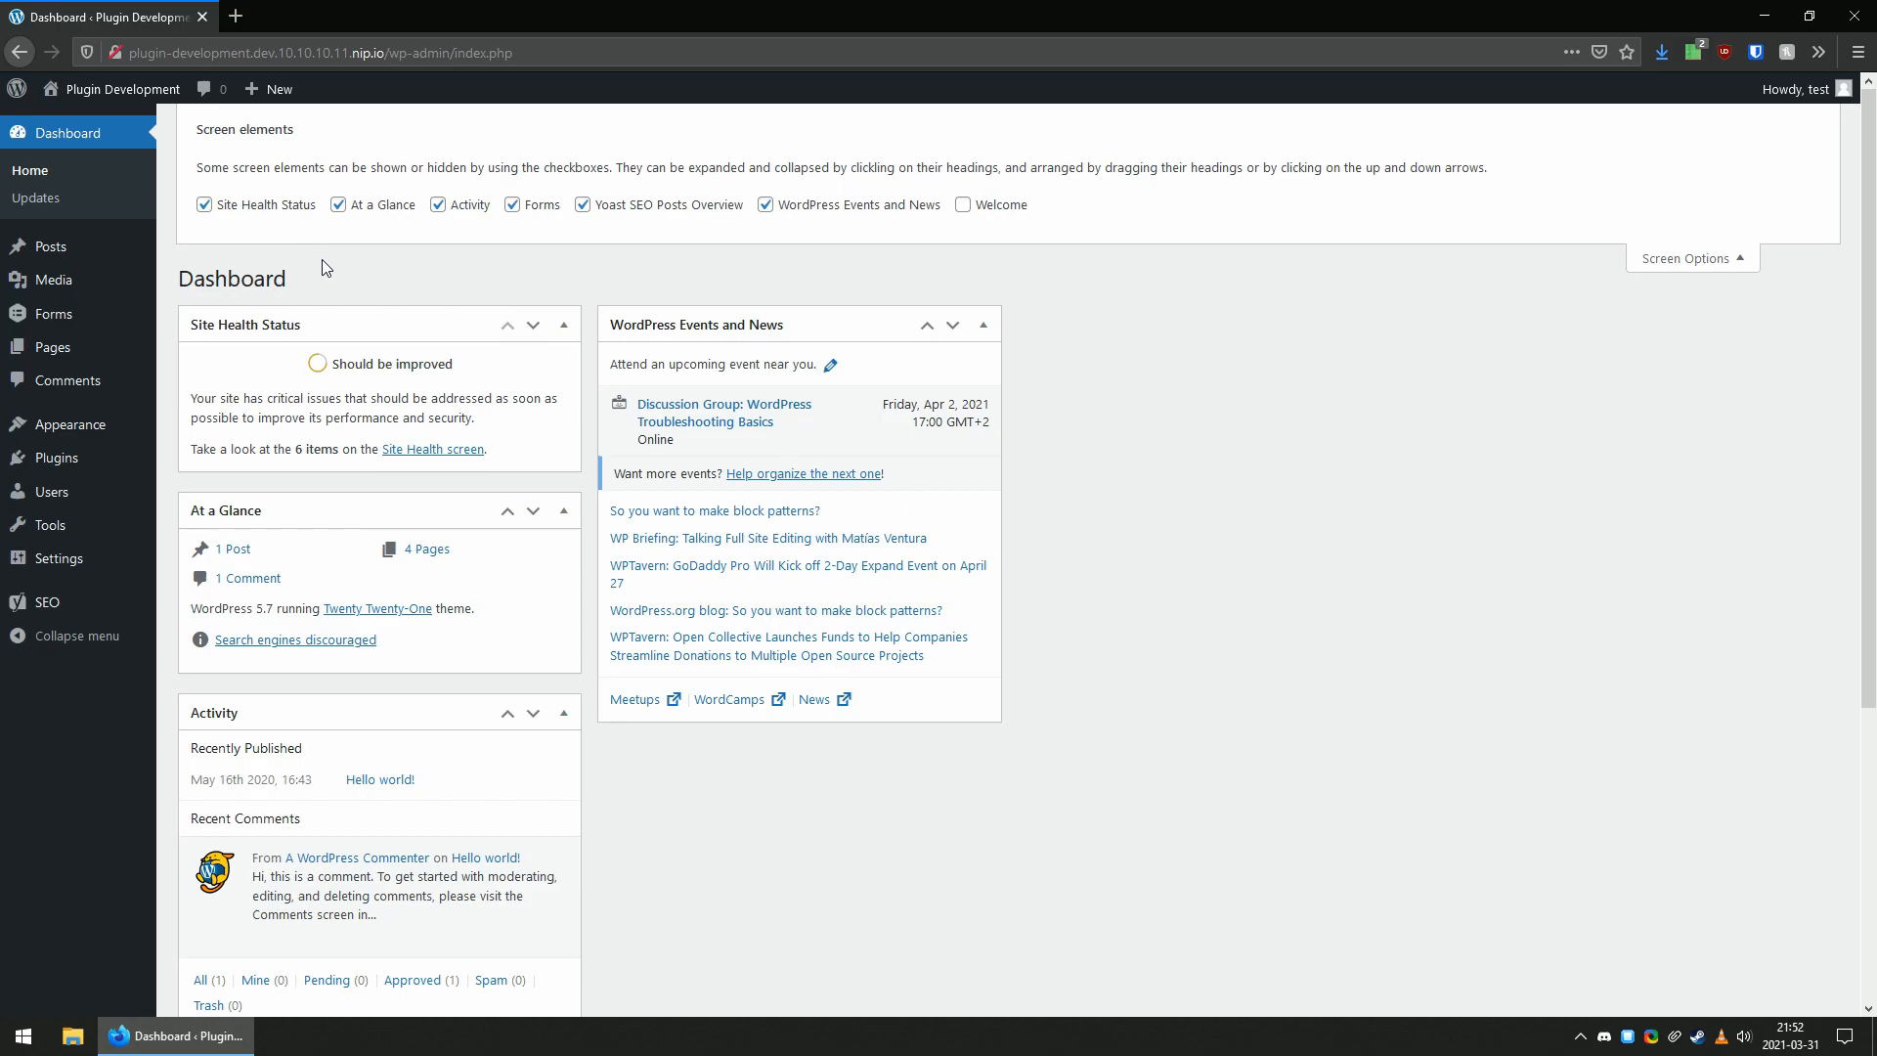
{"action": "left_click", "coordinate": [817, 206]}
{"action": "left_click", "coordinate": [583, 204]}
{"action": "left_click", "coordinate": [438, 204]}
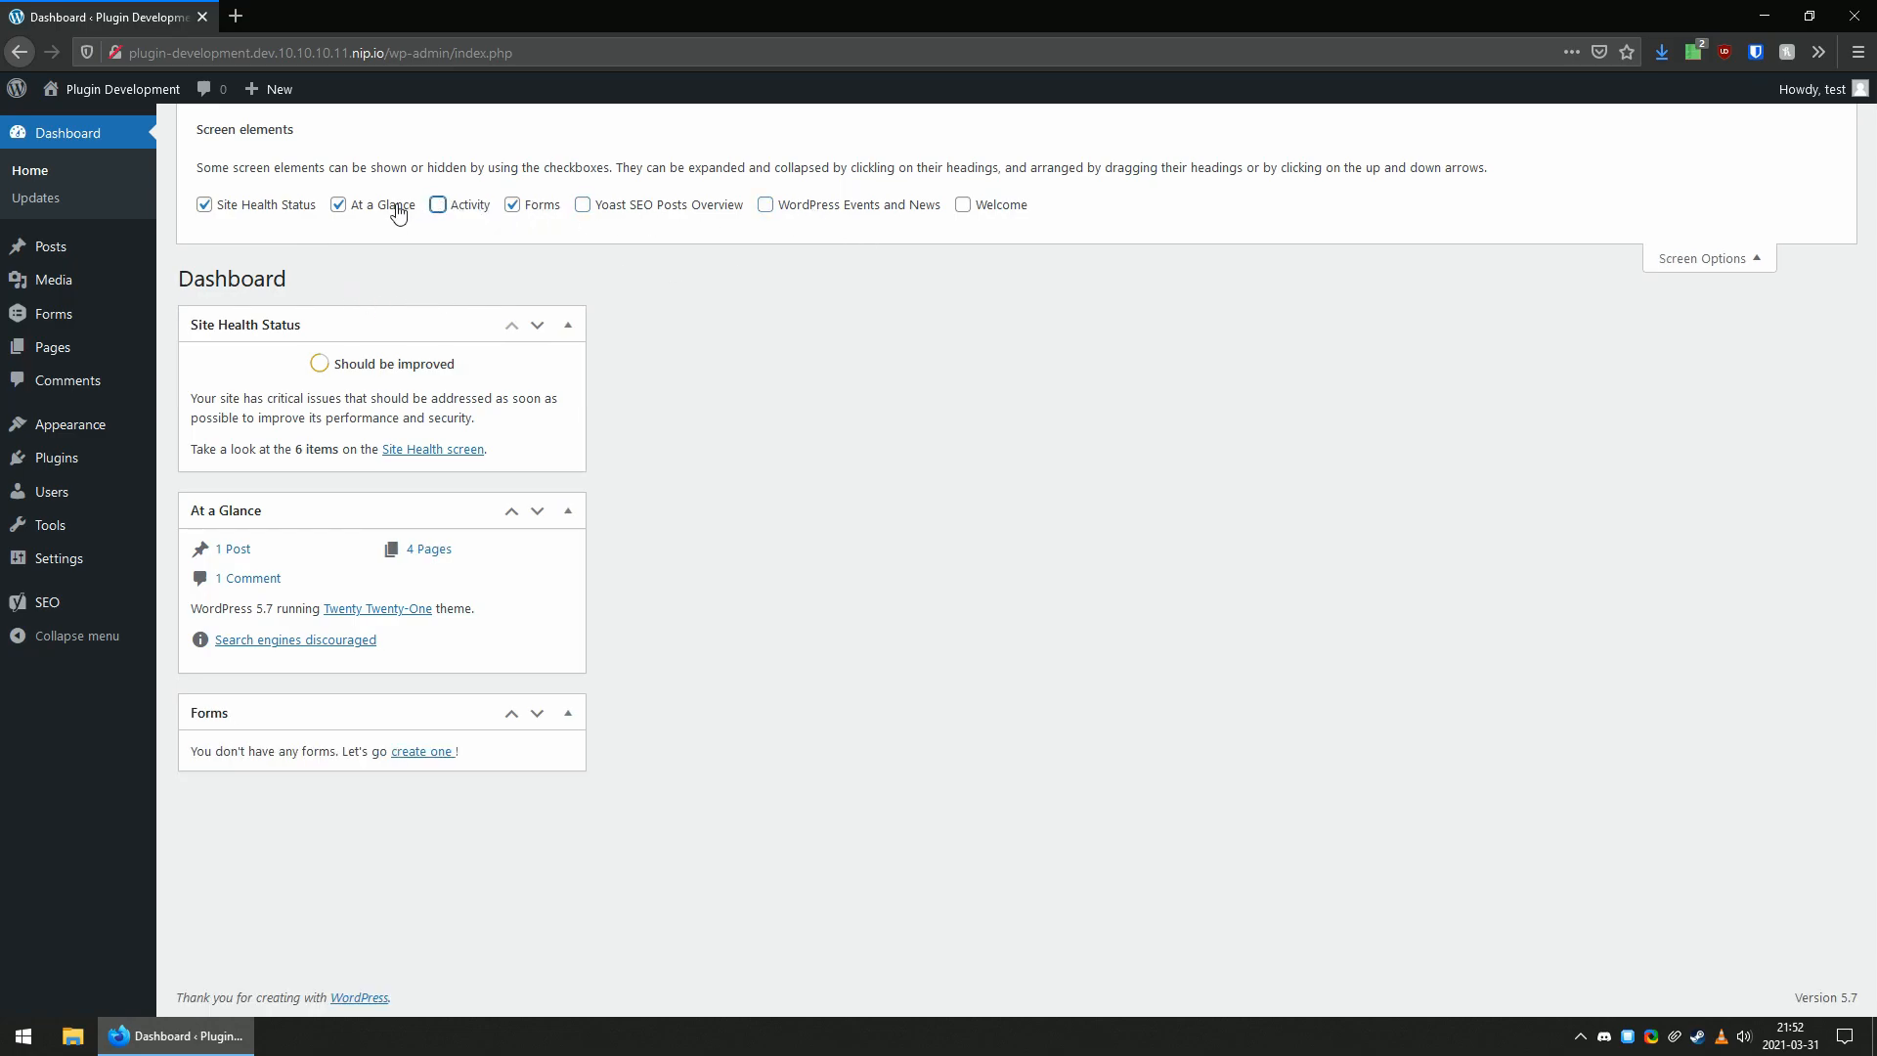
{"action": "left_click", "coordinate": [406, 213]}
{"action": "left_click", "coordinate": [268, 205]}
{"action": "left_click", "coordinate": [259, 208]}
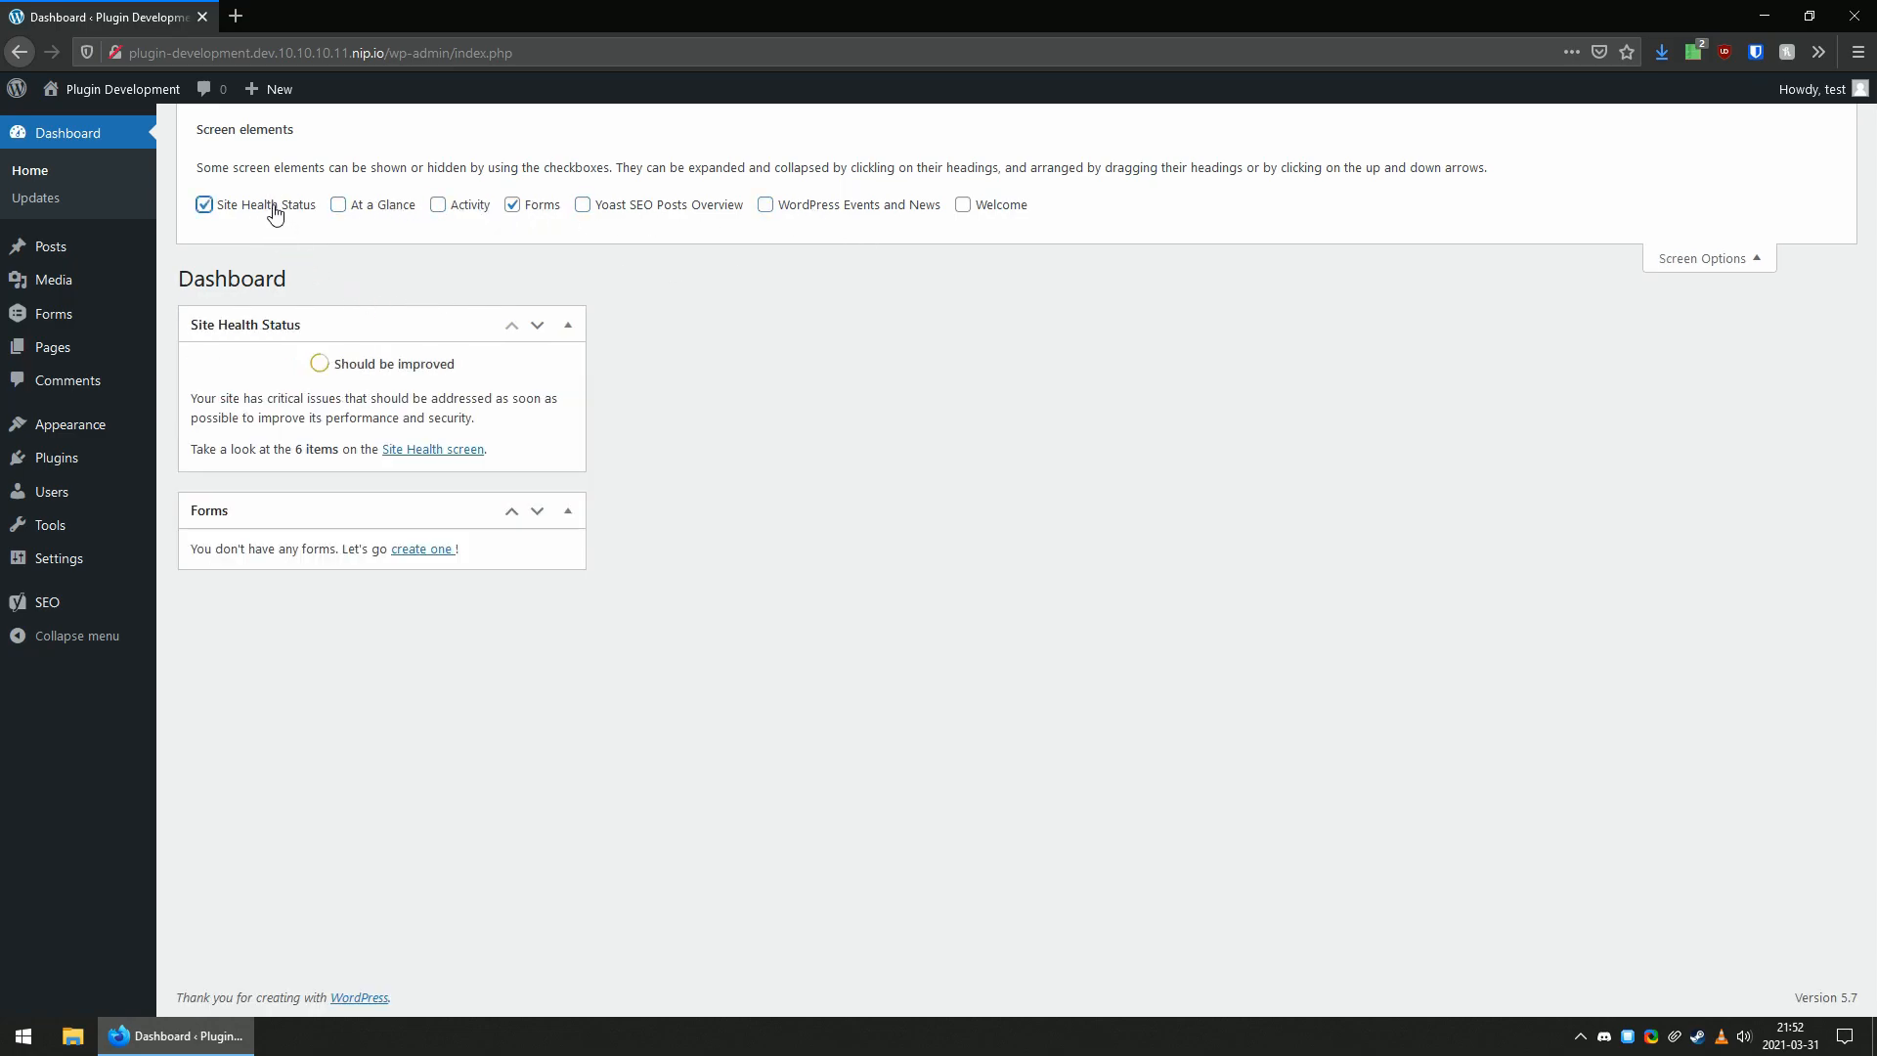
{"action": "left_click", "coordinate": [275, 213]}
{"action": "left_click", "coordinate": [543, 205]}
{"action": "left_click", "coordinate": [272, 210]}
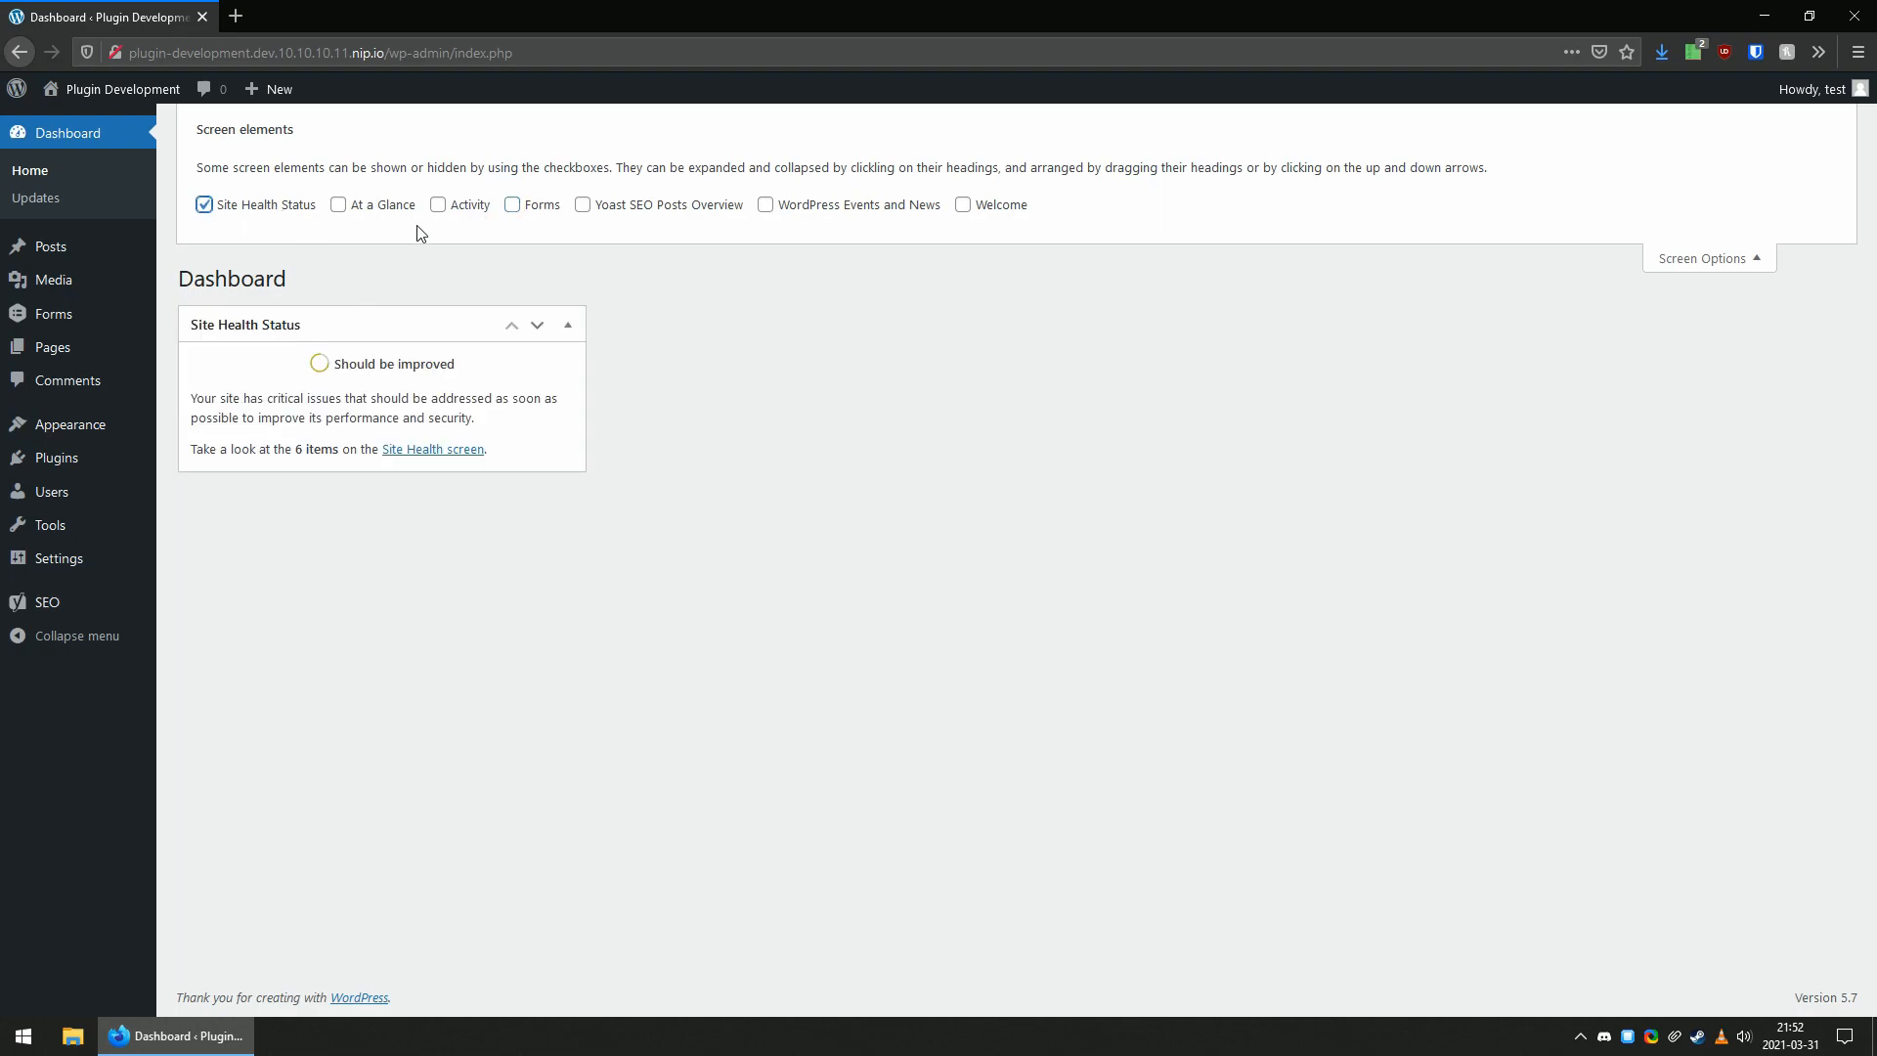
{"action": "left_click", "coordinate": [387, 213]}
Move the At a Glance box to the fourth dashboard column and Site Health Status to the third, and close the screen options.
{"action": "mouse_move", "coordinate": [356, 515]}
{"action": "left_mouse_down"}
{"action": "mouse_move", "coordinate": [1219, 561]}
{"action": "mouse_move", "coordinate": [1600, 322]}
{"action": "mouse_move", "coordinate": [1626, 372]}
{"action": "mouse_move", "coordinate": [1584, 361]}
{"action": "left_mouse_up"}
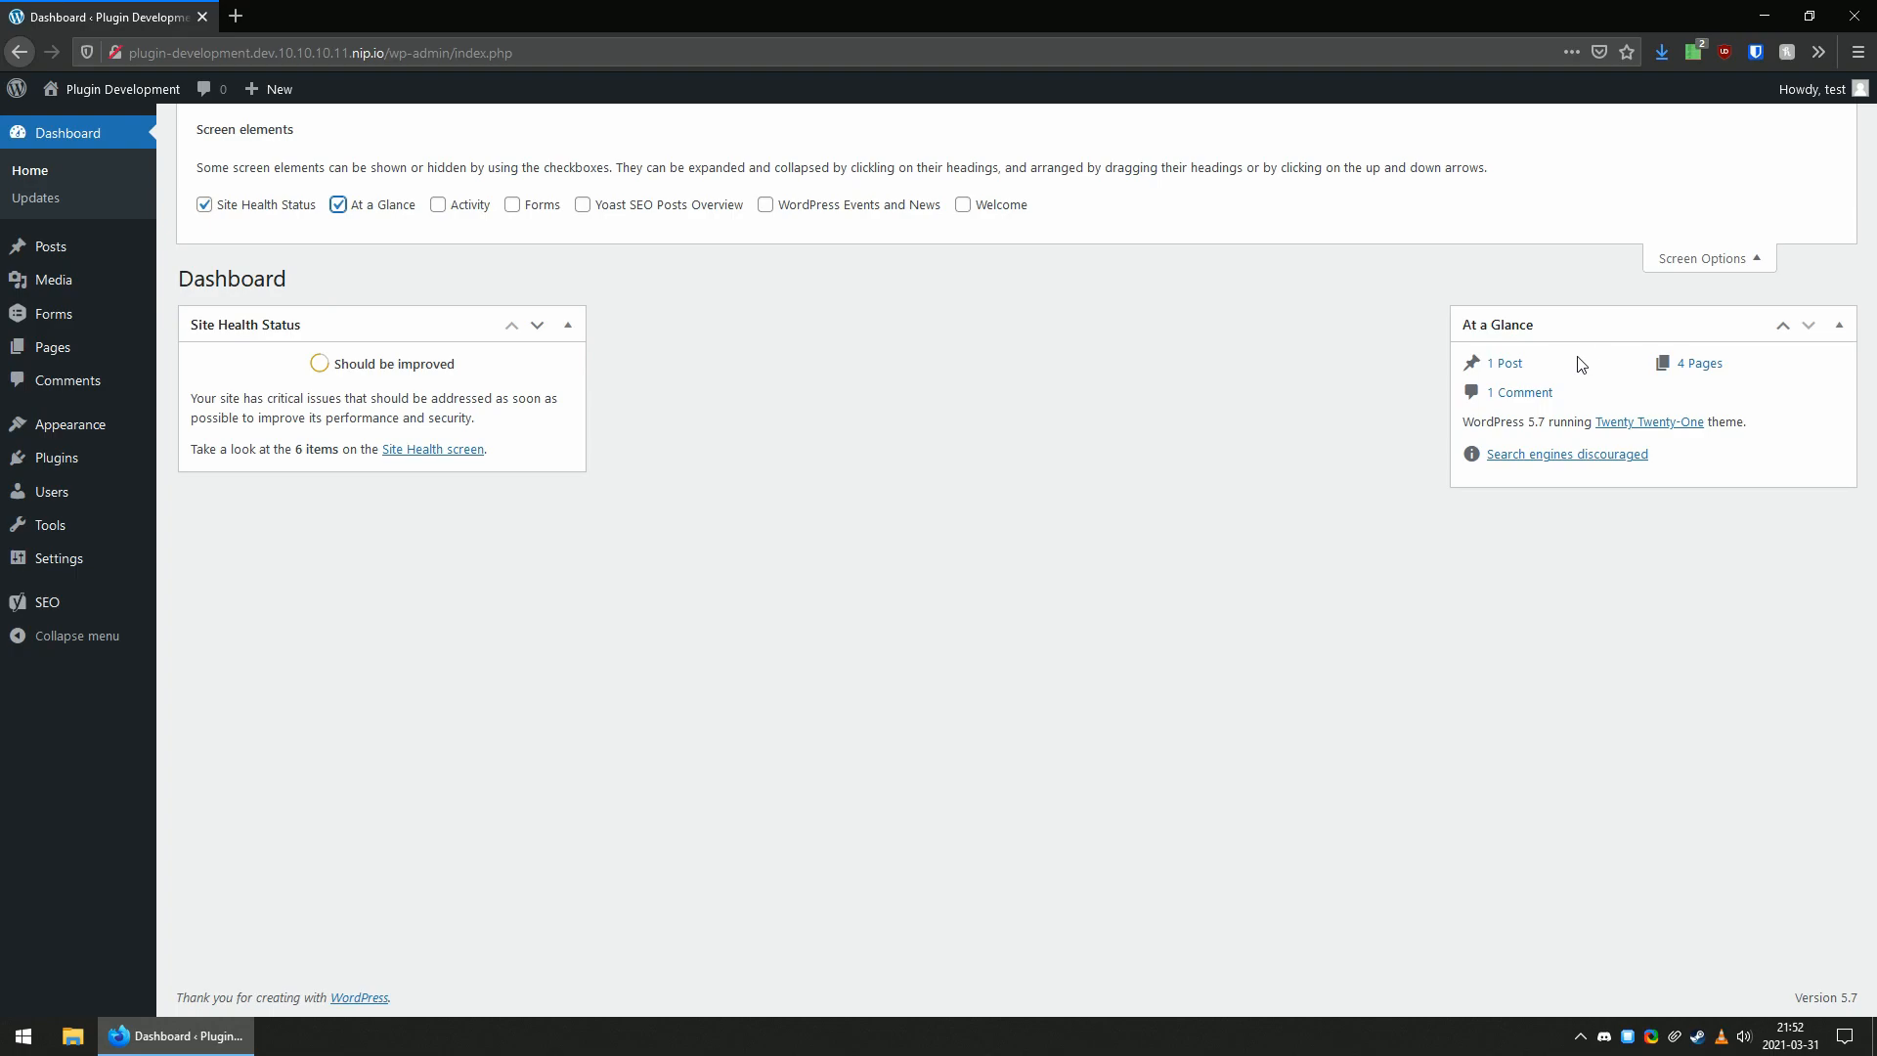
{"action": "mouse_move", "coordinate": [298, 330]}
{"action": "left_mouse_down"}
{"action": "mouse_move", "coordinate": [779, 431]}
{"action": "mouse_move", "coordinate": [859, 352]}
{"action": "mouse_move", "coordinate": [1137, 320]}
{"action": "left_mouse_up"}
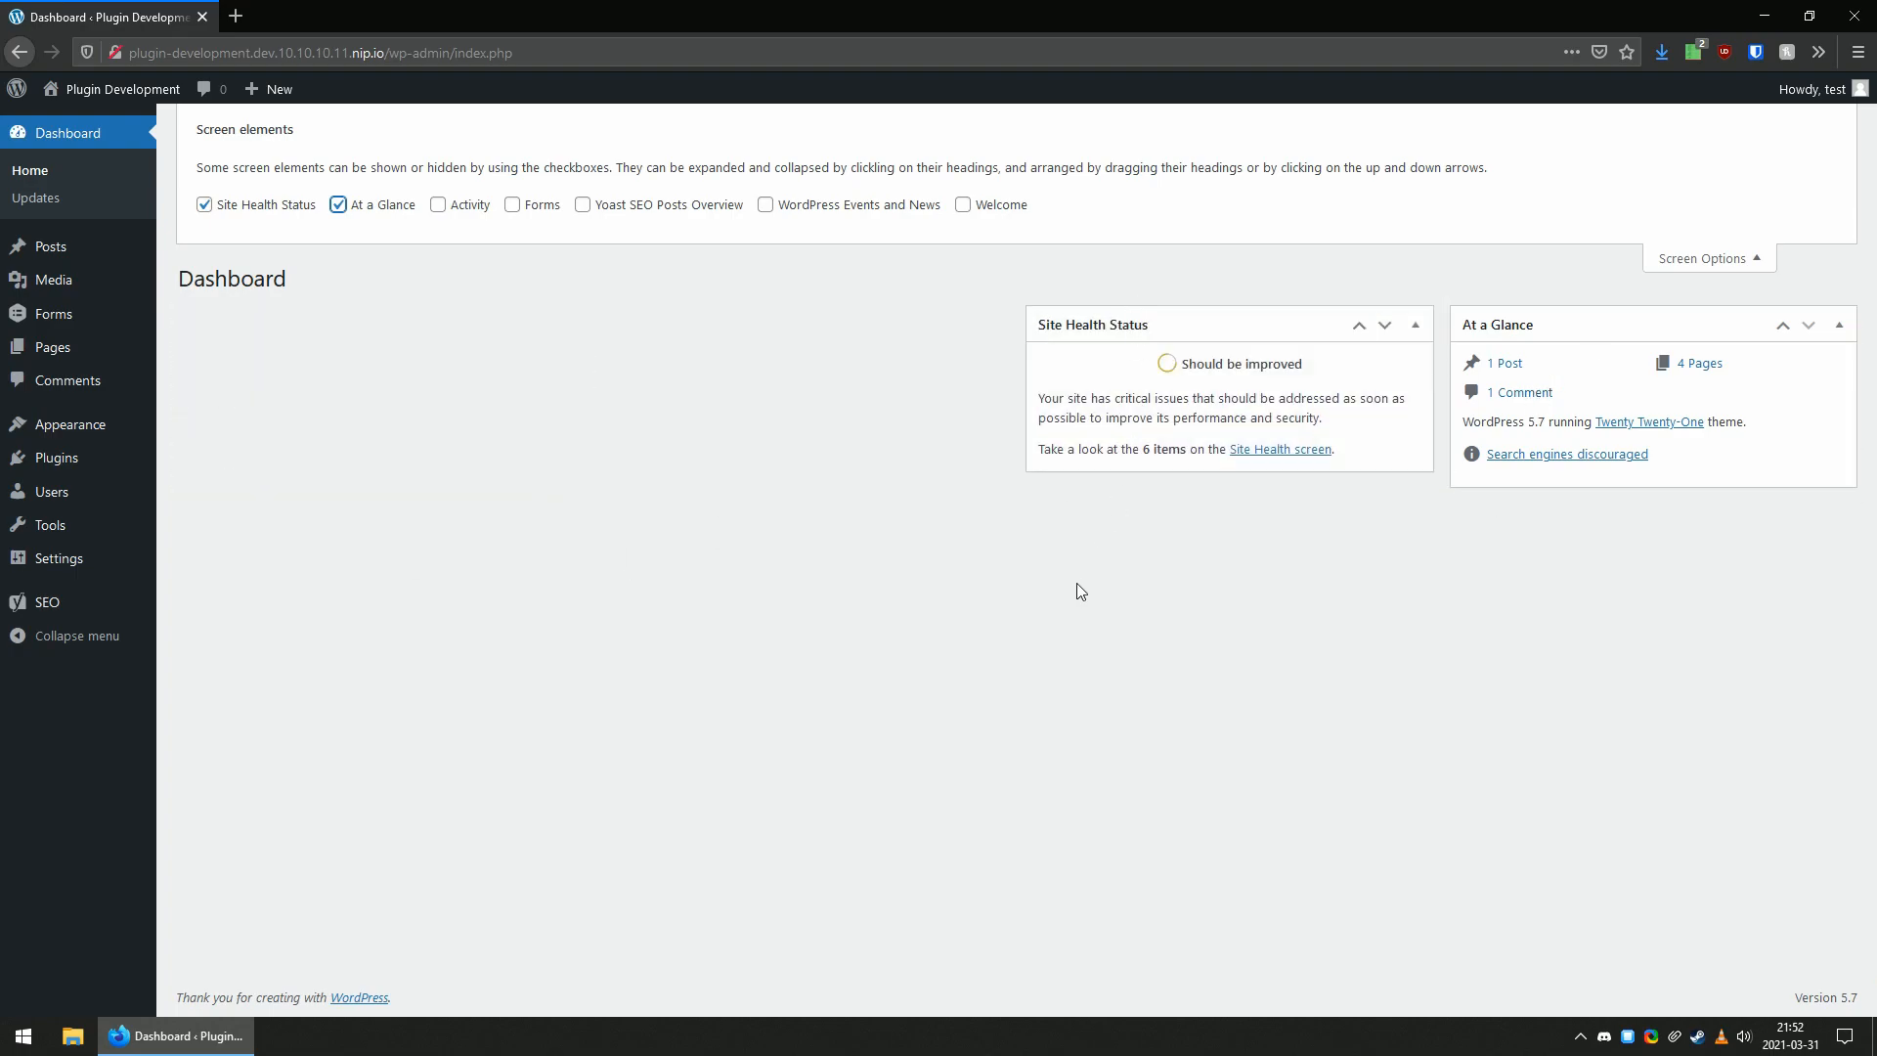
{"action": "left_click", "coordinate": [1713, 259]}
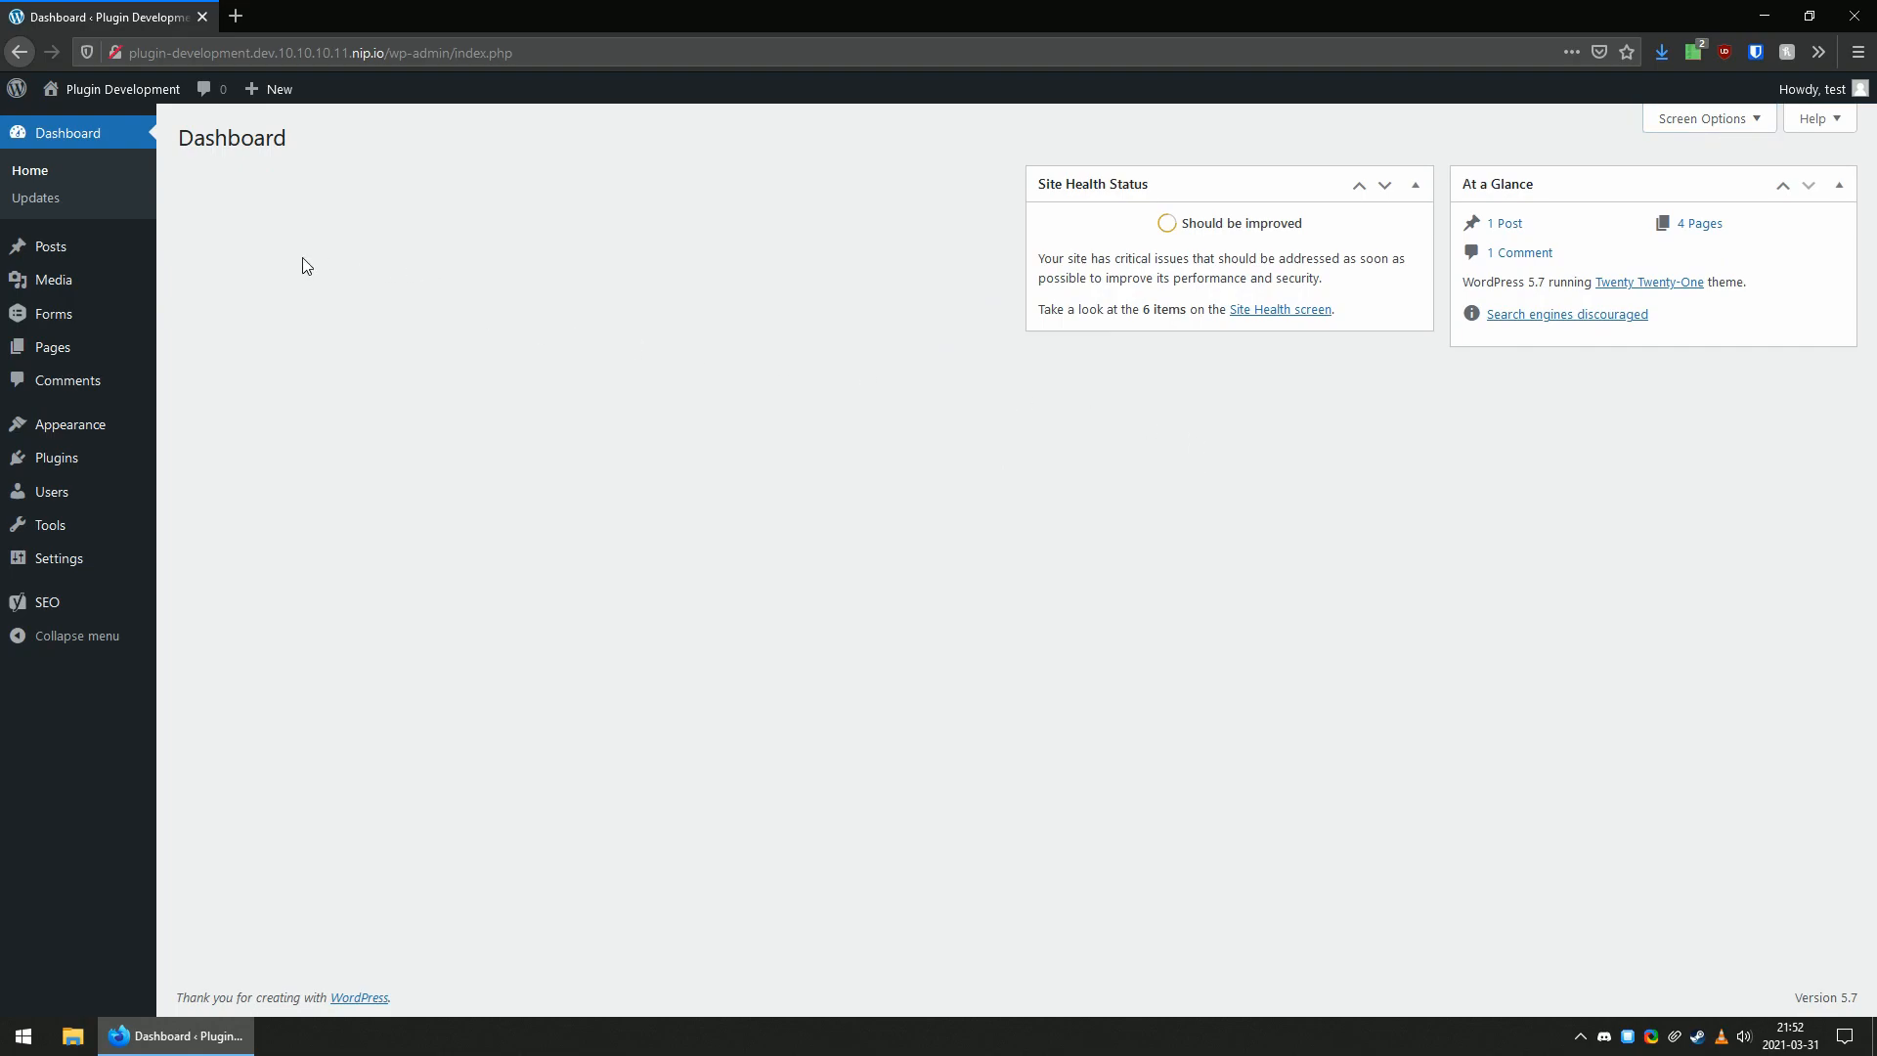
{"action": "left_click_drag", "start_coordinate": [1647, 391], "coordinate": [546, 487]}
{"action": "left_click", "coordinate": [566, 448]}
Check the customization statuses in the KonMari settings and set the current dashboard as the konmari custom default.
{"action": "mouse_move", "coordinate": [75, 565]}
{"action": "left_click", "coordinate": [206, 754]}
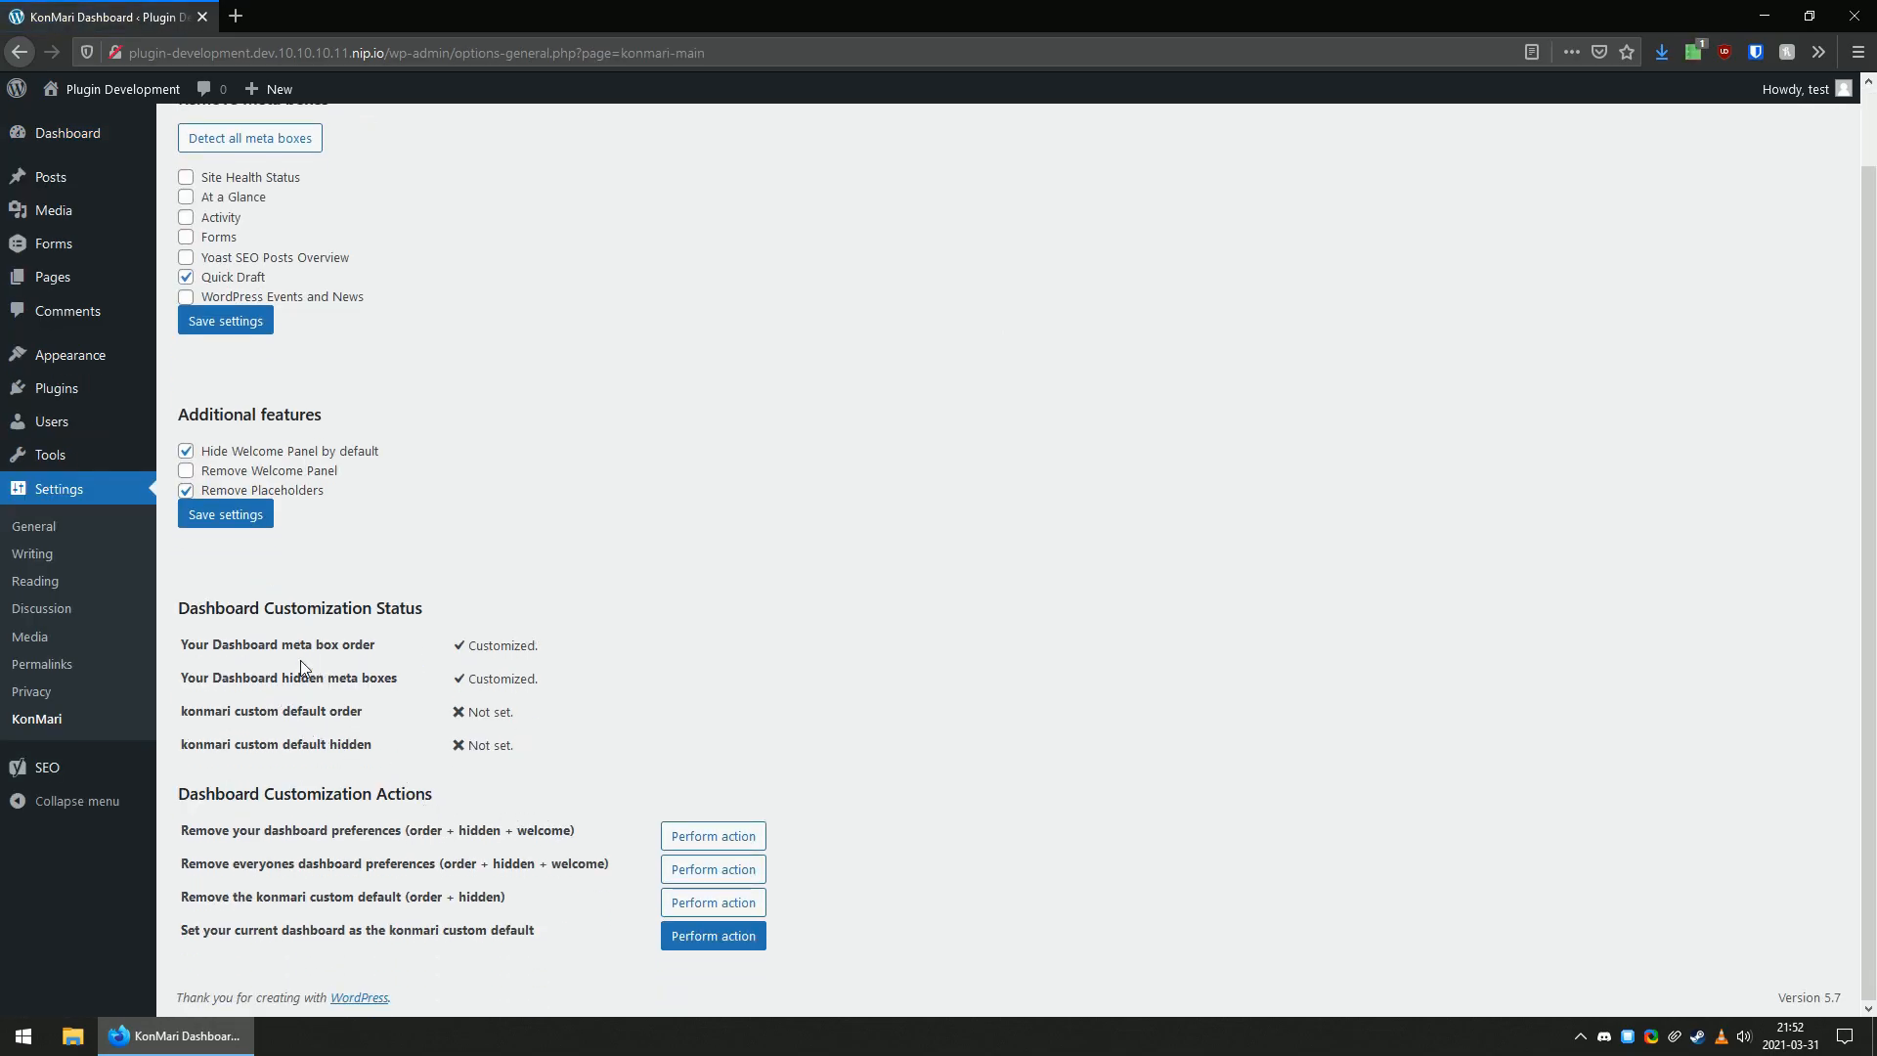
{"action": "left_click_drag", "start_coordinate": [442, 653], "coordinate": [631, 687]}
{"action": "left_click", "coordinate": [652, 688]}
{"action": "left_click_drag", "start_coordinate": [476, 716], "coordinate": [512, 749]}
{"action": "left_click", "coordinate": [593, 739]}
{"action": "left_click", "coordinate": [716, 939]}
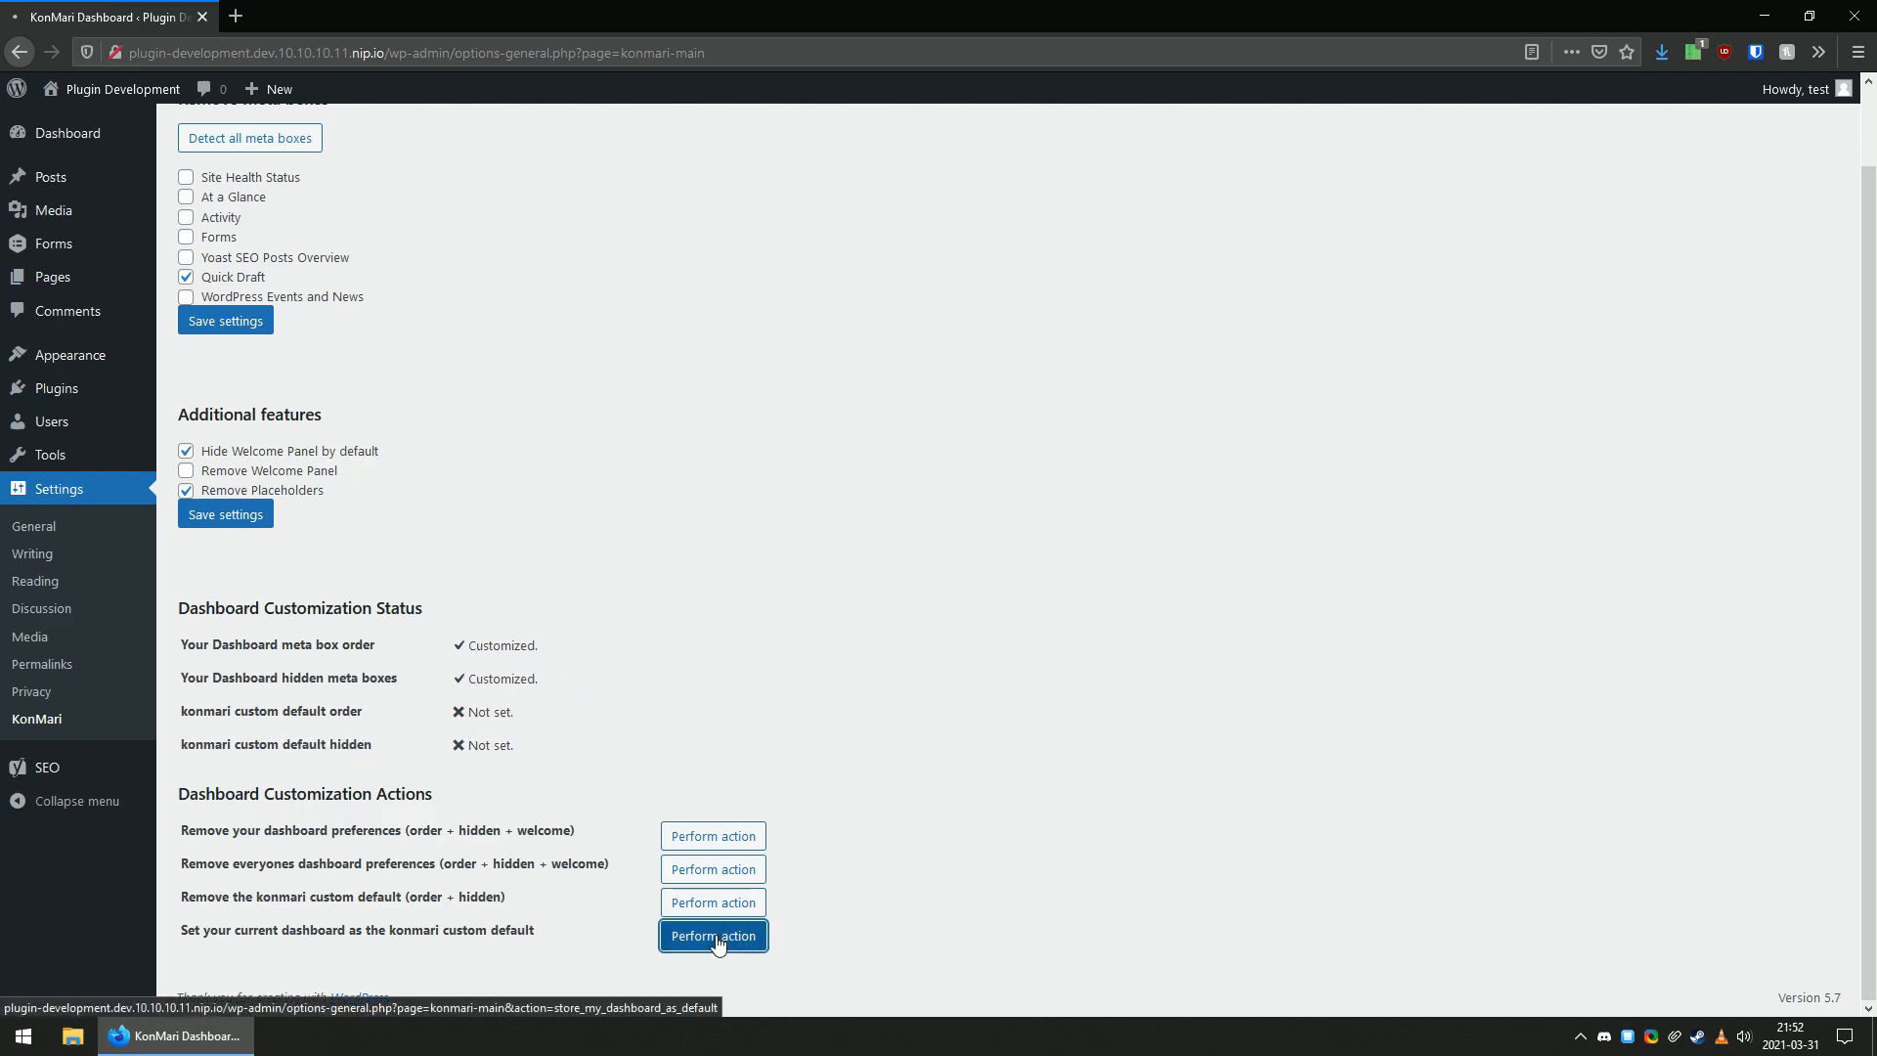
{"action": "left_click", "coordinate": [246, 211]}
{"action": "scroll", "coordinate": [503, 886], "scroll_direction": "down", "scroll_amount": 2}
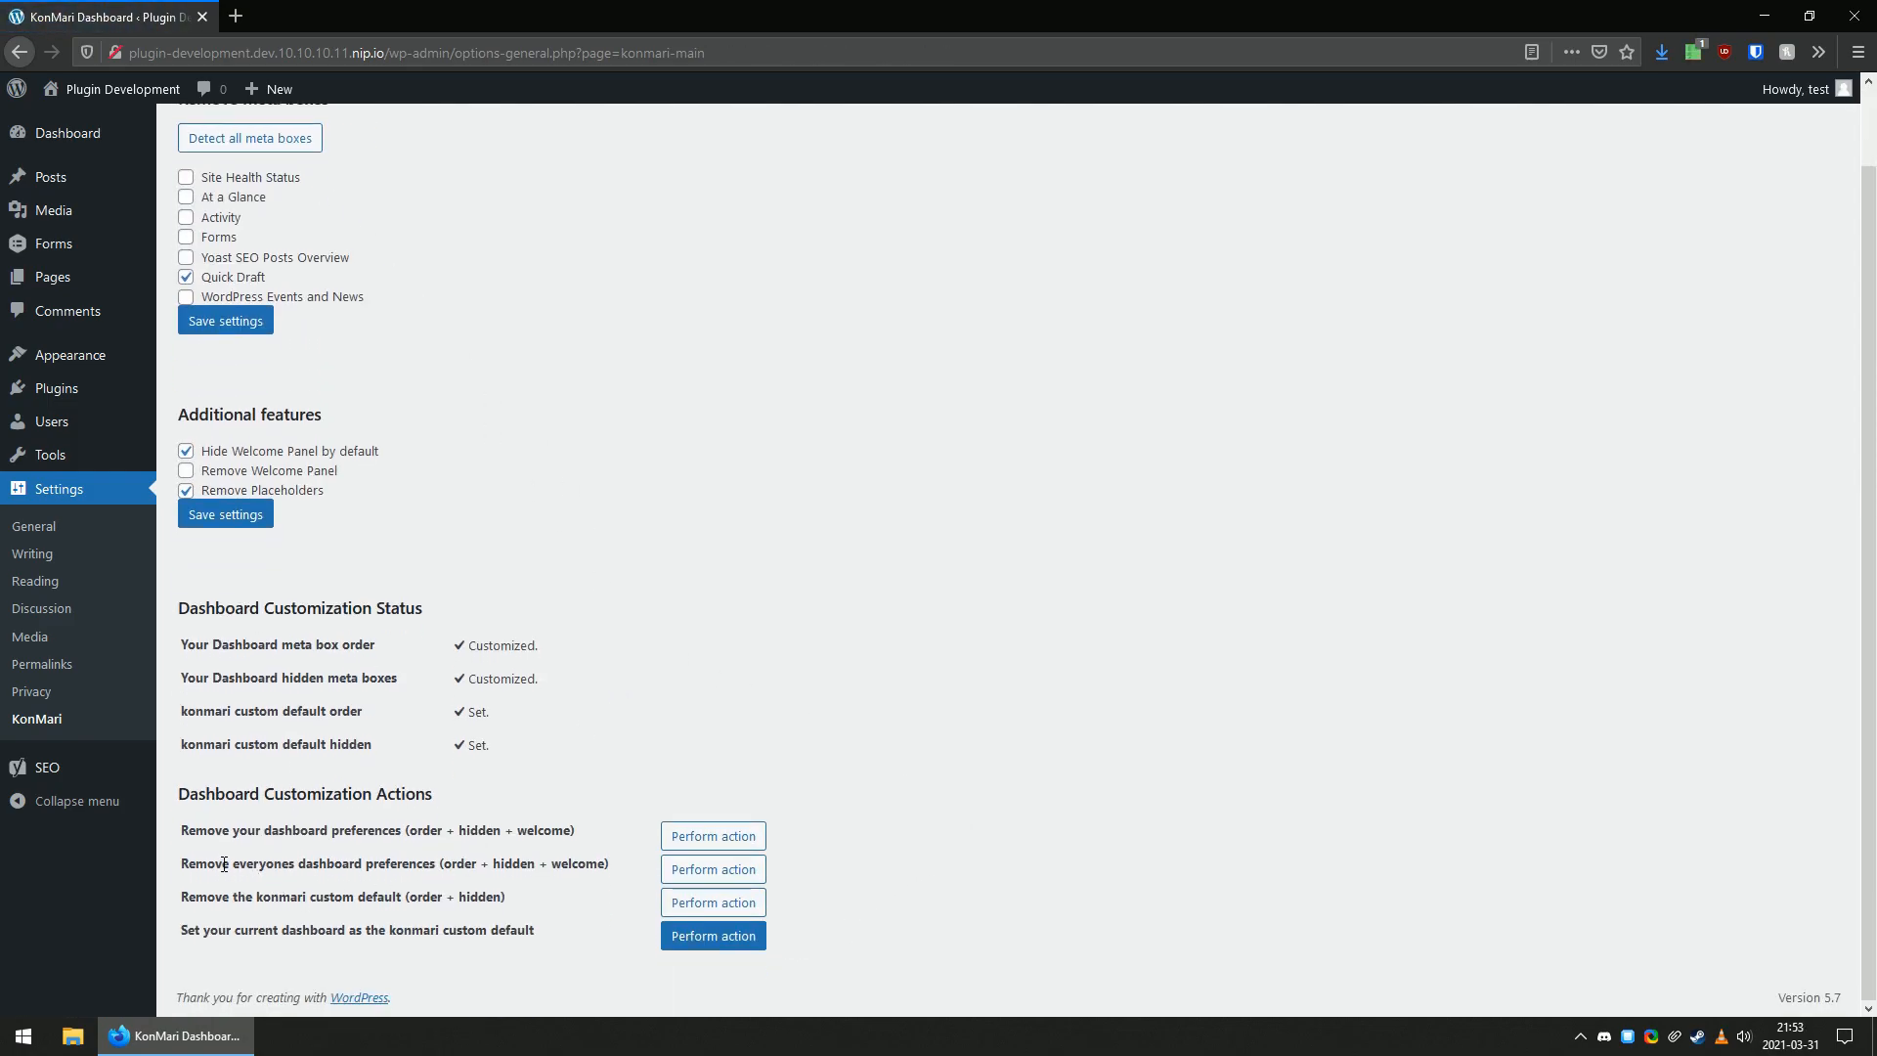
Return to the dashboard and move Site Health Status to the first column and At a Glance to the second.
{"action": "left_click_drag", "start_coordinate": [225, 864], "coordinate": [424, 870]}
{"action": "left_click", "coordinate": [1019, 735]}
{"action": "left_click", "coordinate": [195, 143]}
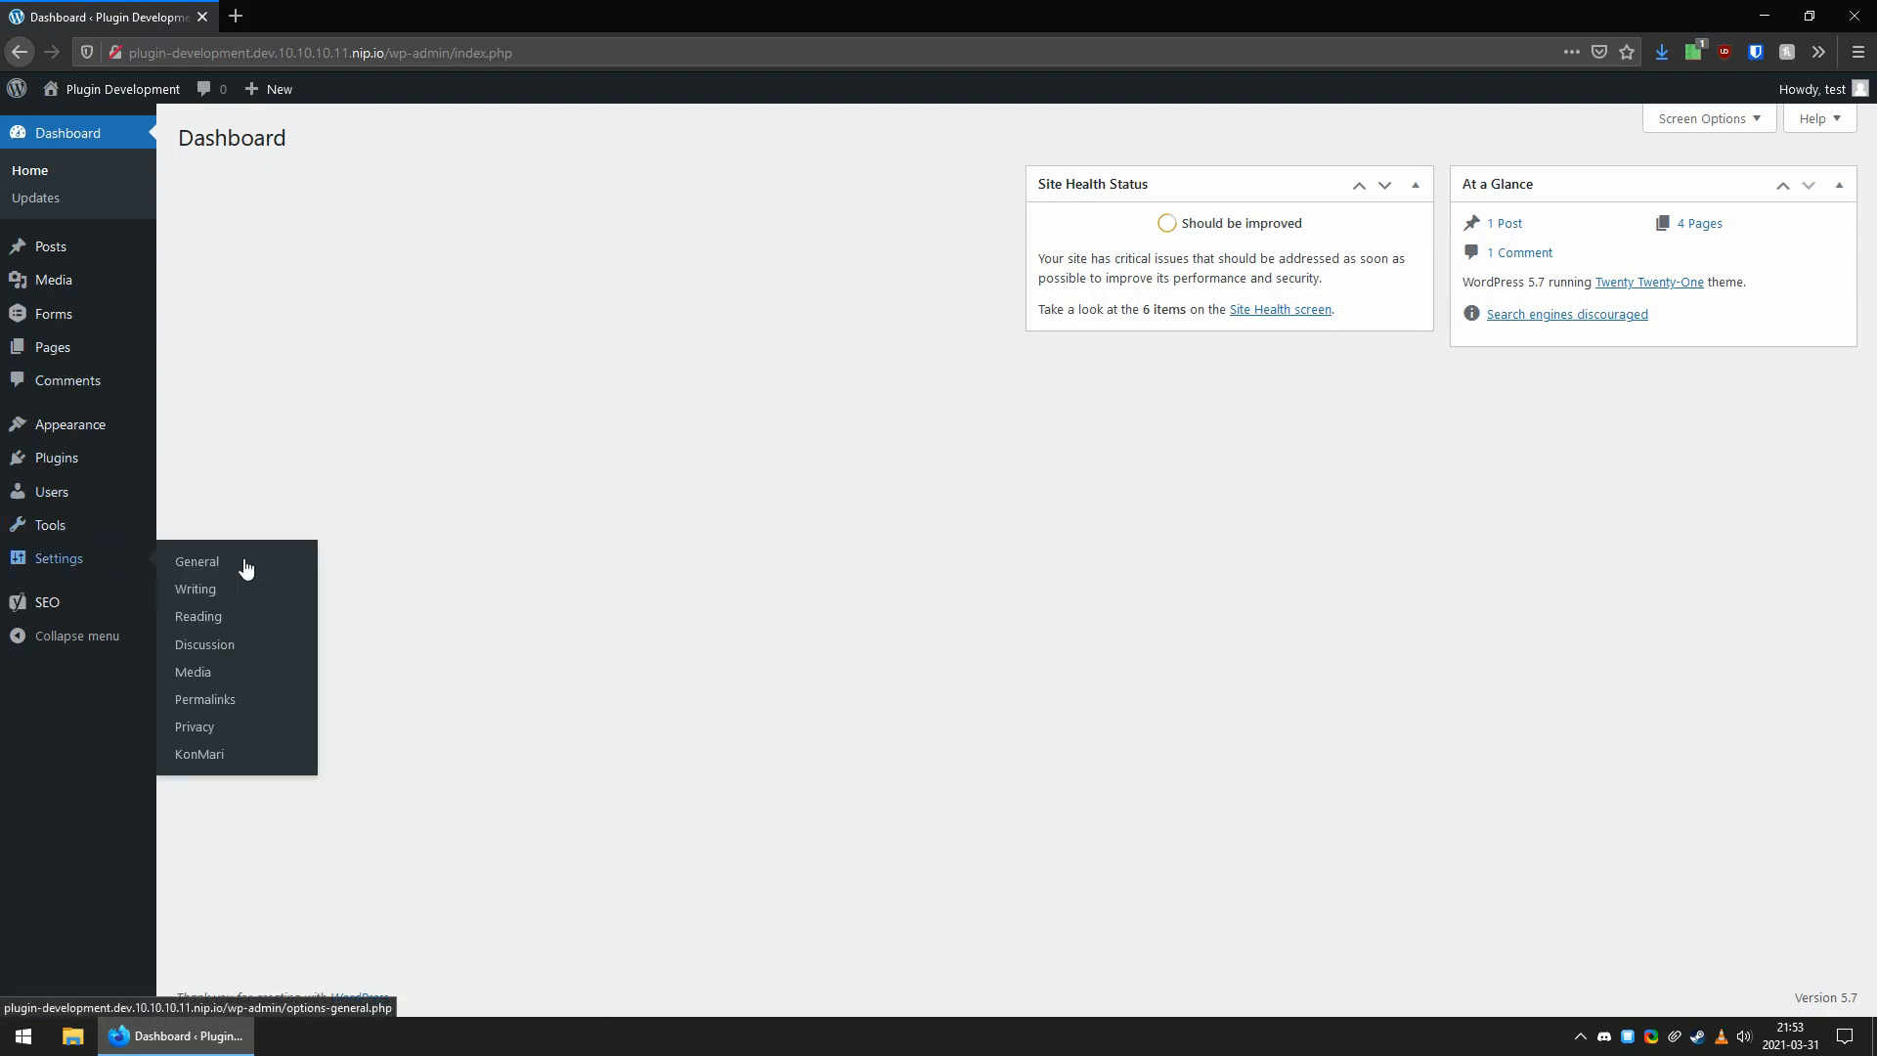
{"action": "mouse_move", "coordinate": [1088, 183]}
{"action": "left_mouse_down"}
{"action": "mouse_move", "coordinate": [260, 209]}
{"action": "mouse_move", "coordinate": [218, 176]}
{"action": "mouse_move", "coordinate": [252, 164]}
{"action": "mouse_move", "coordinate": [234, 172]}
{"action": "left_mouse_up"}
{"action": "mouse_move", "coordinate": [1534, 171]}
{"action": "left_mouse_down"}
{"action": "mouse_move", "coordinate": [704, 230]}
{"action": "mouse_move", "coordinate": [676, 179]}
{"action": "left_mouse_up"}
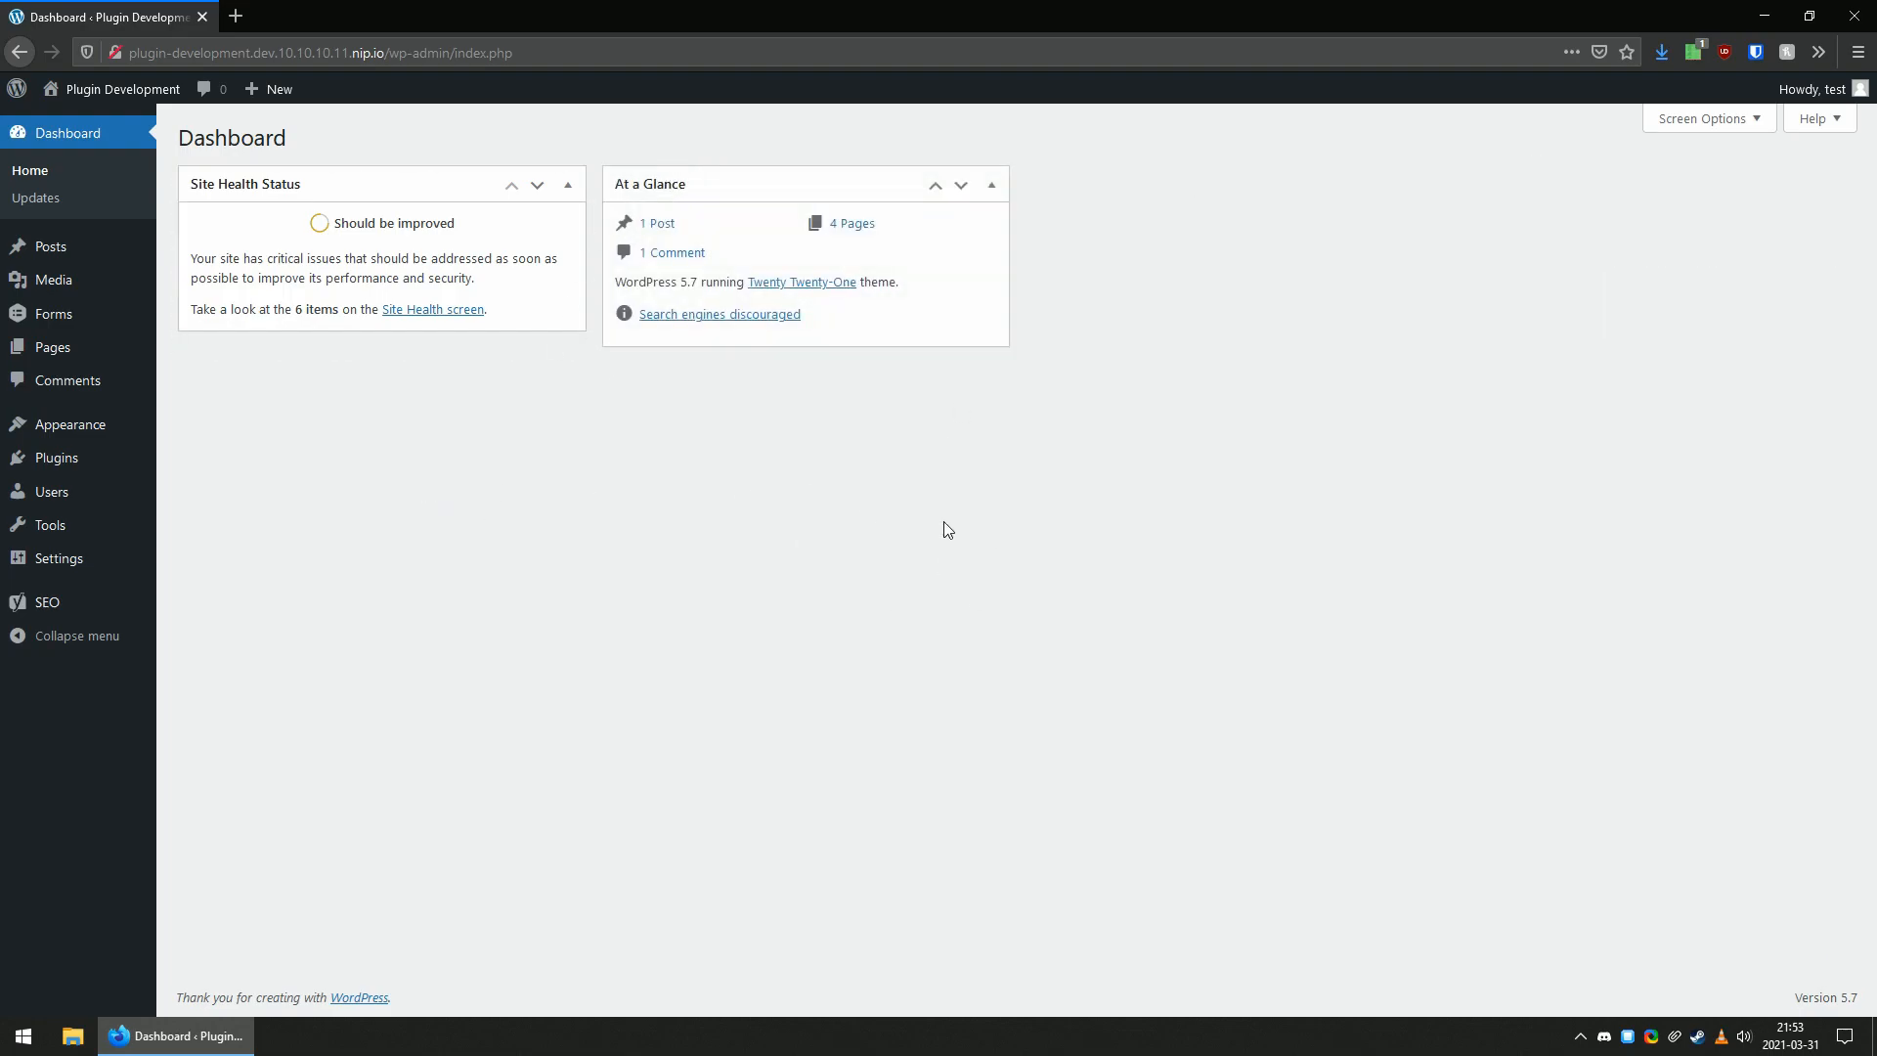
Review the KonMari settings page and open the list of all users.
{"action": "mouse_move", "coordinate": [78, 573]}
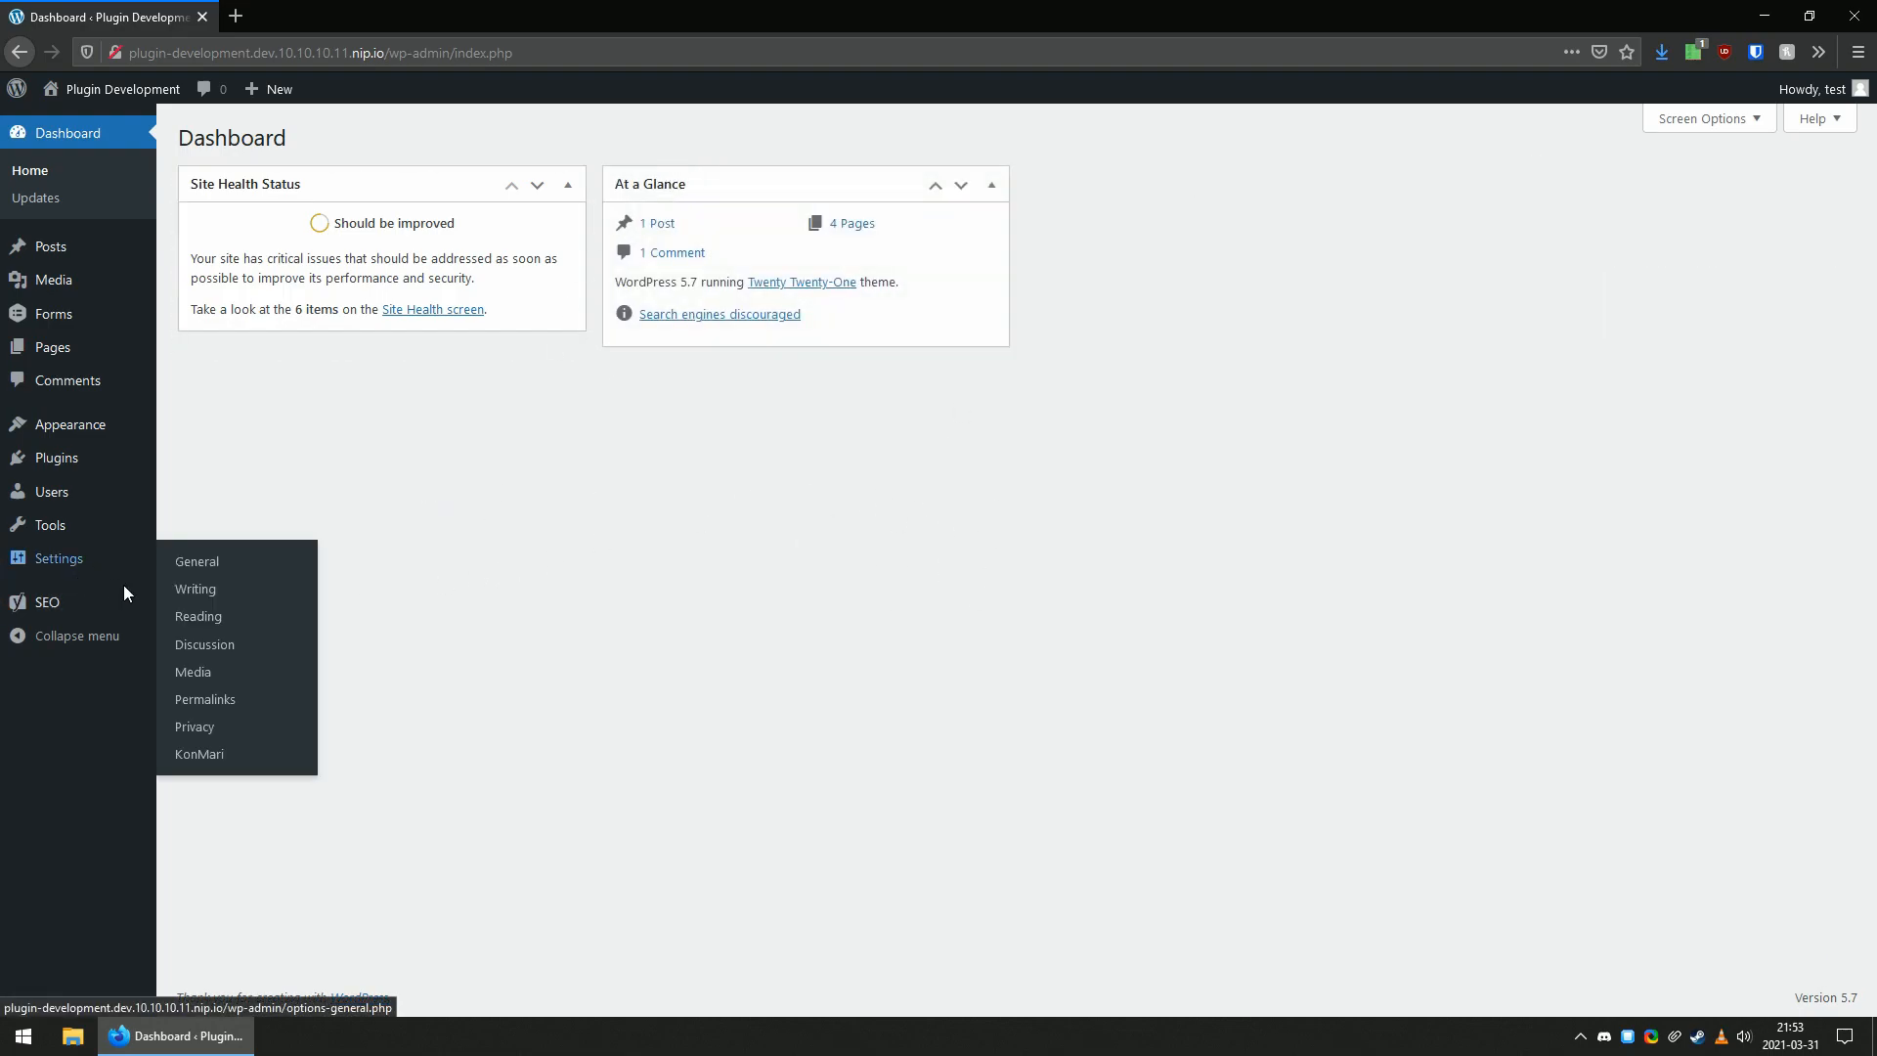
{"action": "left_click", "coordinate": [251, 753]}
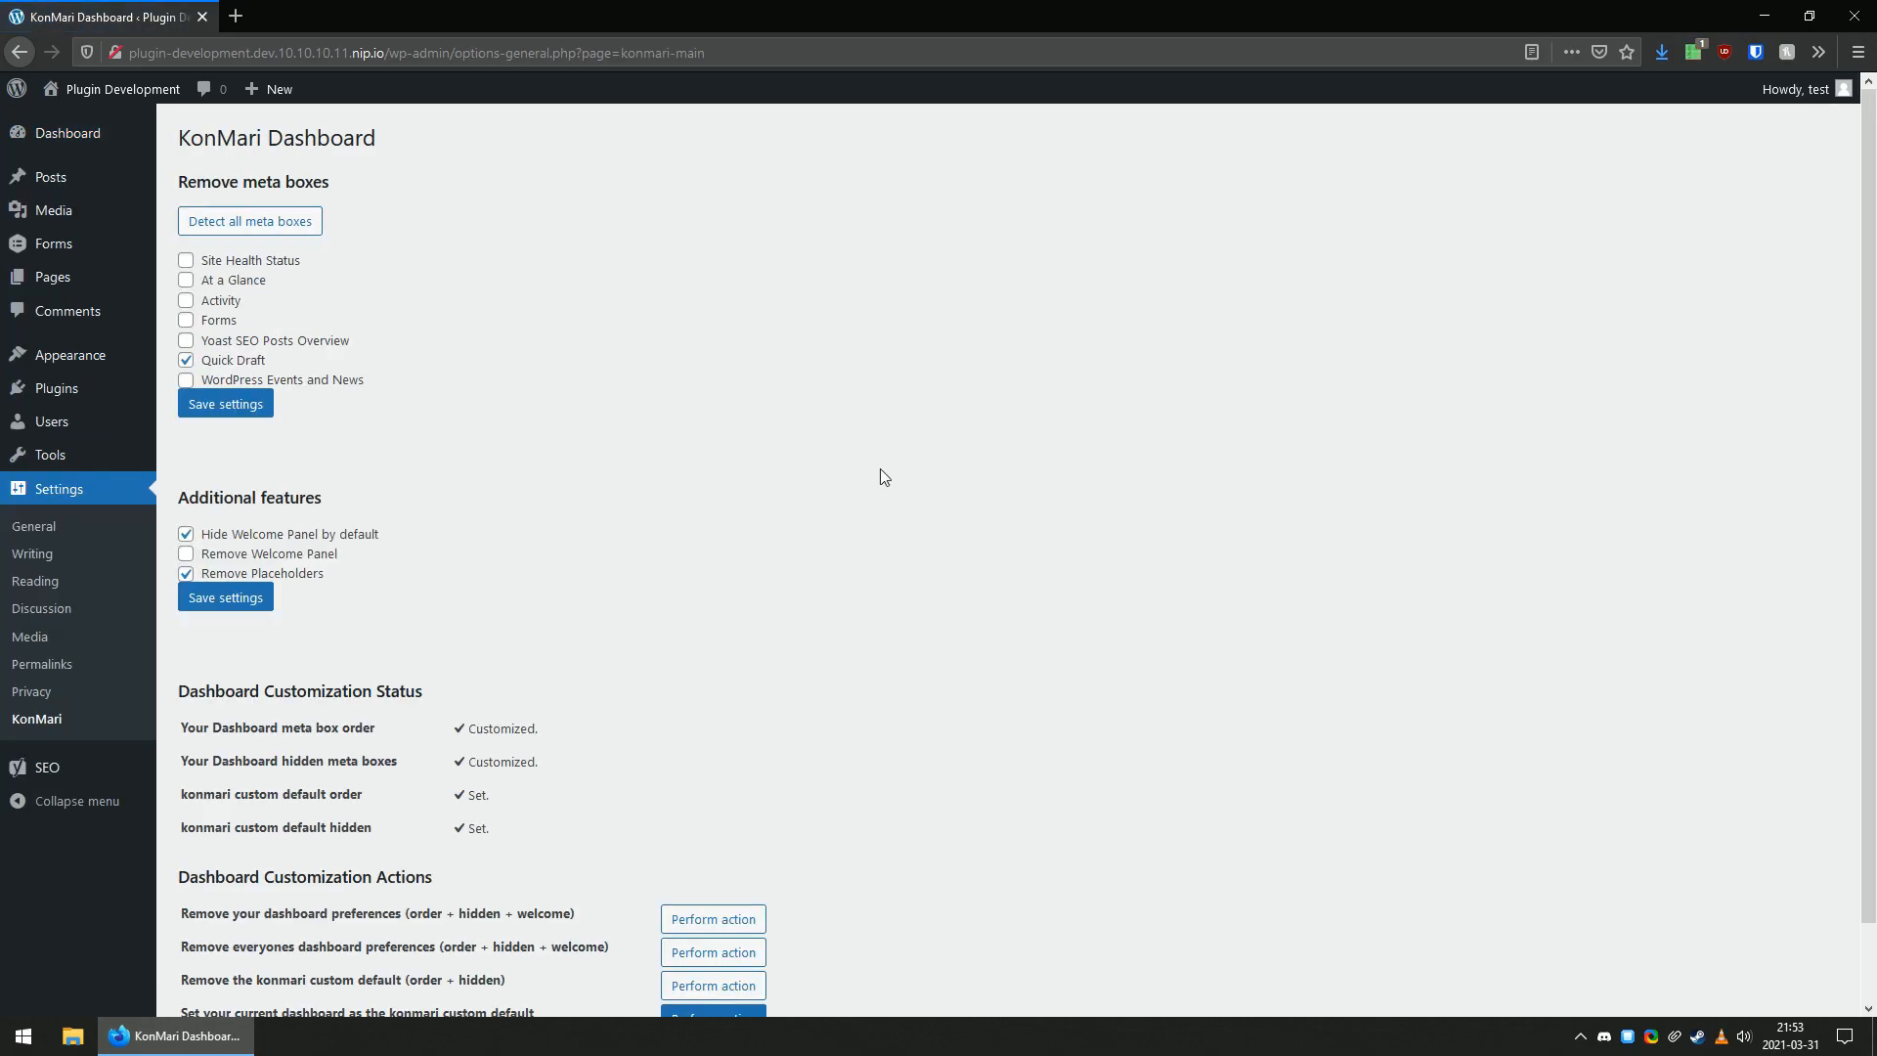
{"action": "scroll", "coordinate": [883, 476], "scroll_direction": "down", "scroll_amount": 1}
{"action": "scroll", "coordinate": [588, 586], "scroll_direction": "up", "scroll_amount": 1}
{"action": "left_click", "coordinate": [54, 421]}
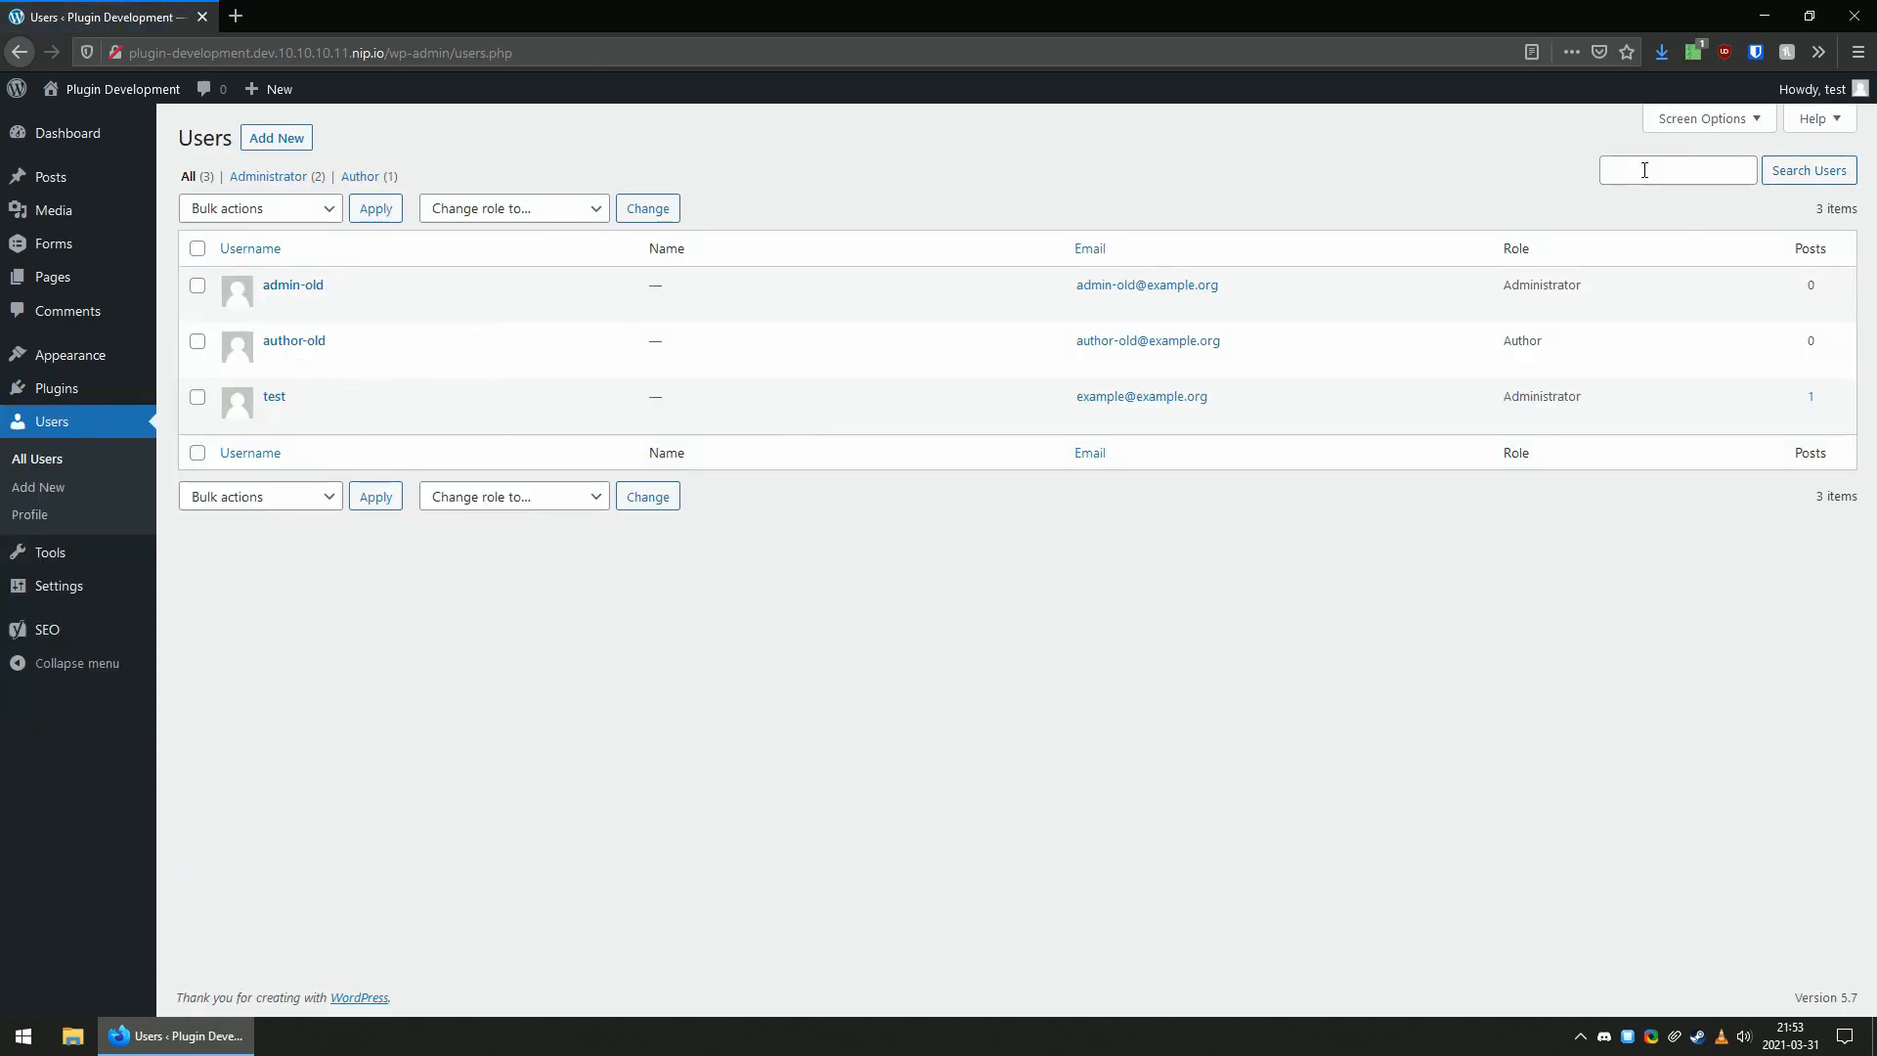
Log out and sign in as admin-old with the saved account password.
{"action": "mouse_move", "coordinate": [1834, 93]}
{"action": "left_click", "coordinate": [1771, 193]}
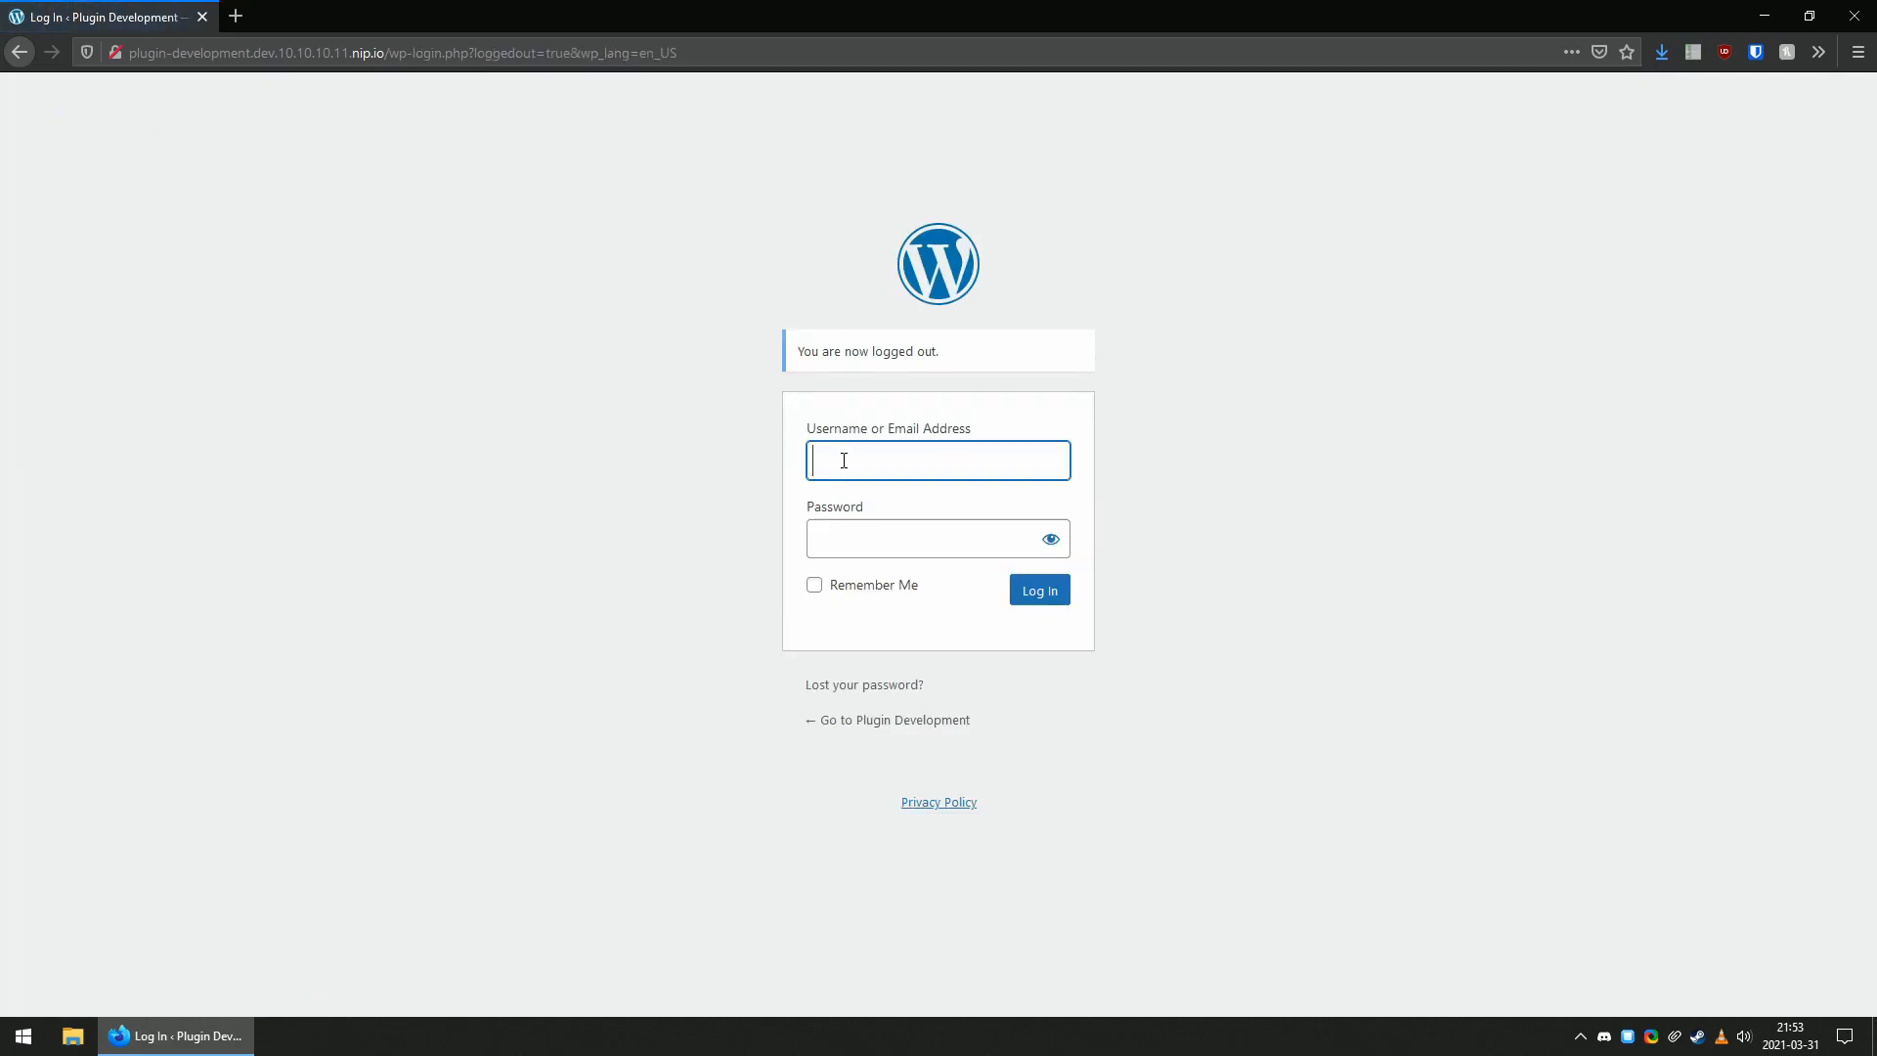
{"action": "type", "text": "ad,m"}
{"action": "key", "text": "BackSpace"}
{"action": "key", "text": "BackSpace"}
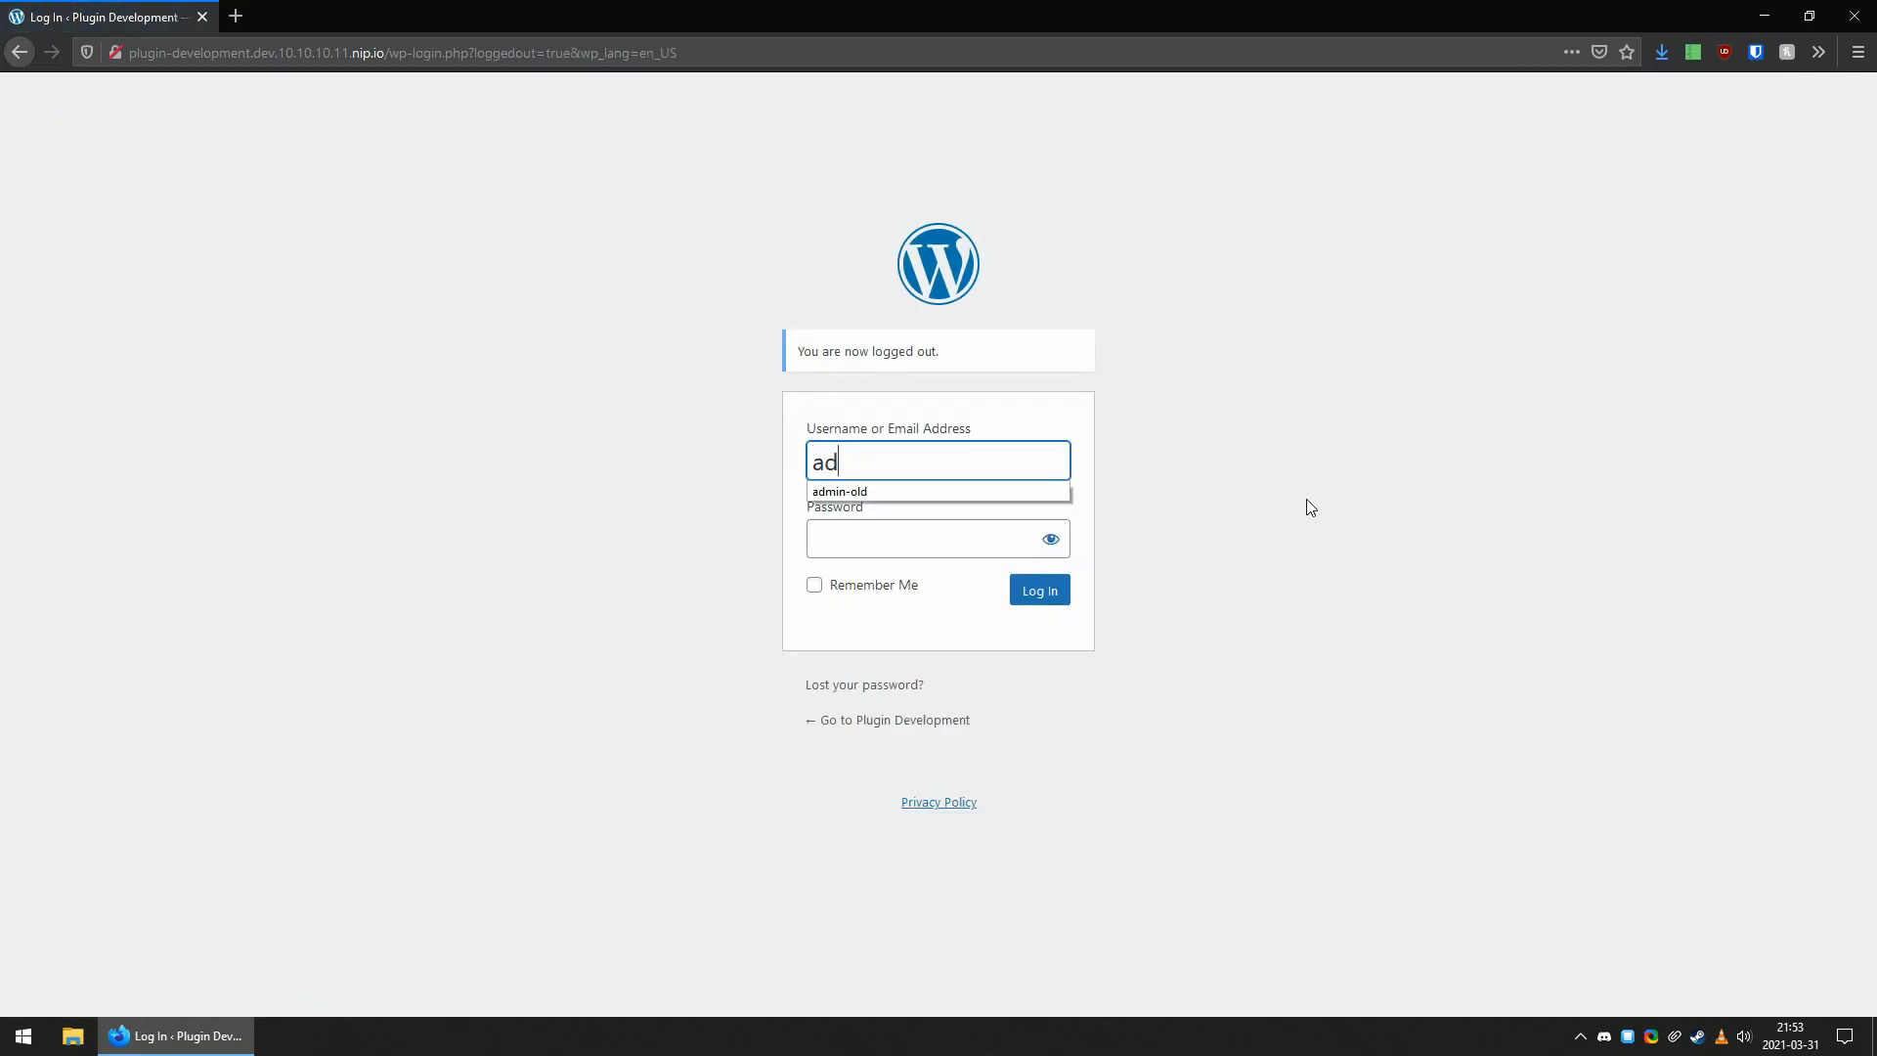
{"action": "key", "text": "Down"}
{"action": "key", "text": "Return"}
{"action": "key", "text": "Tab"}
{"action": "key", "text": "Down"}
{"action": "key", "text": "Return"}
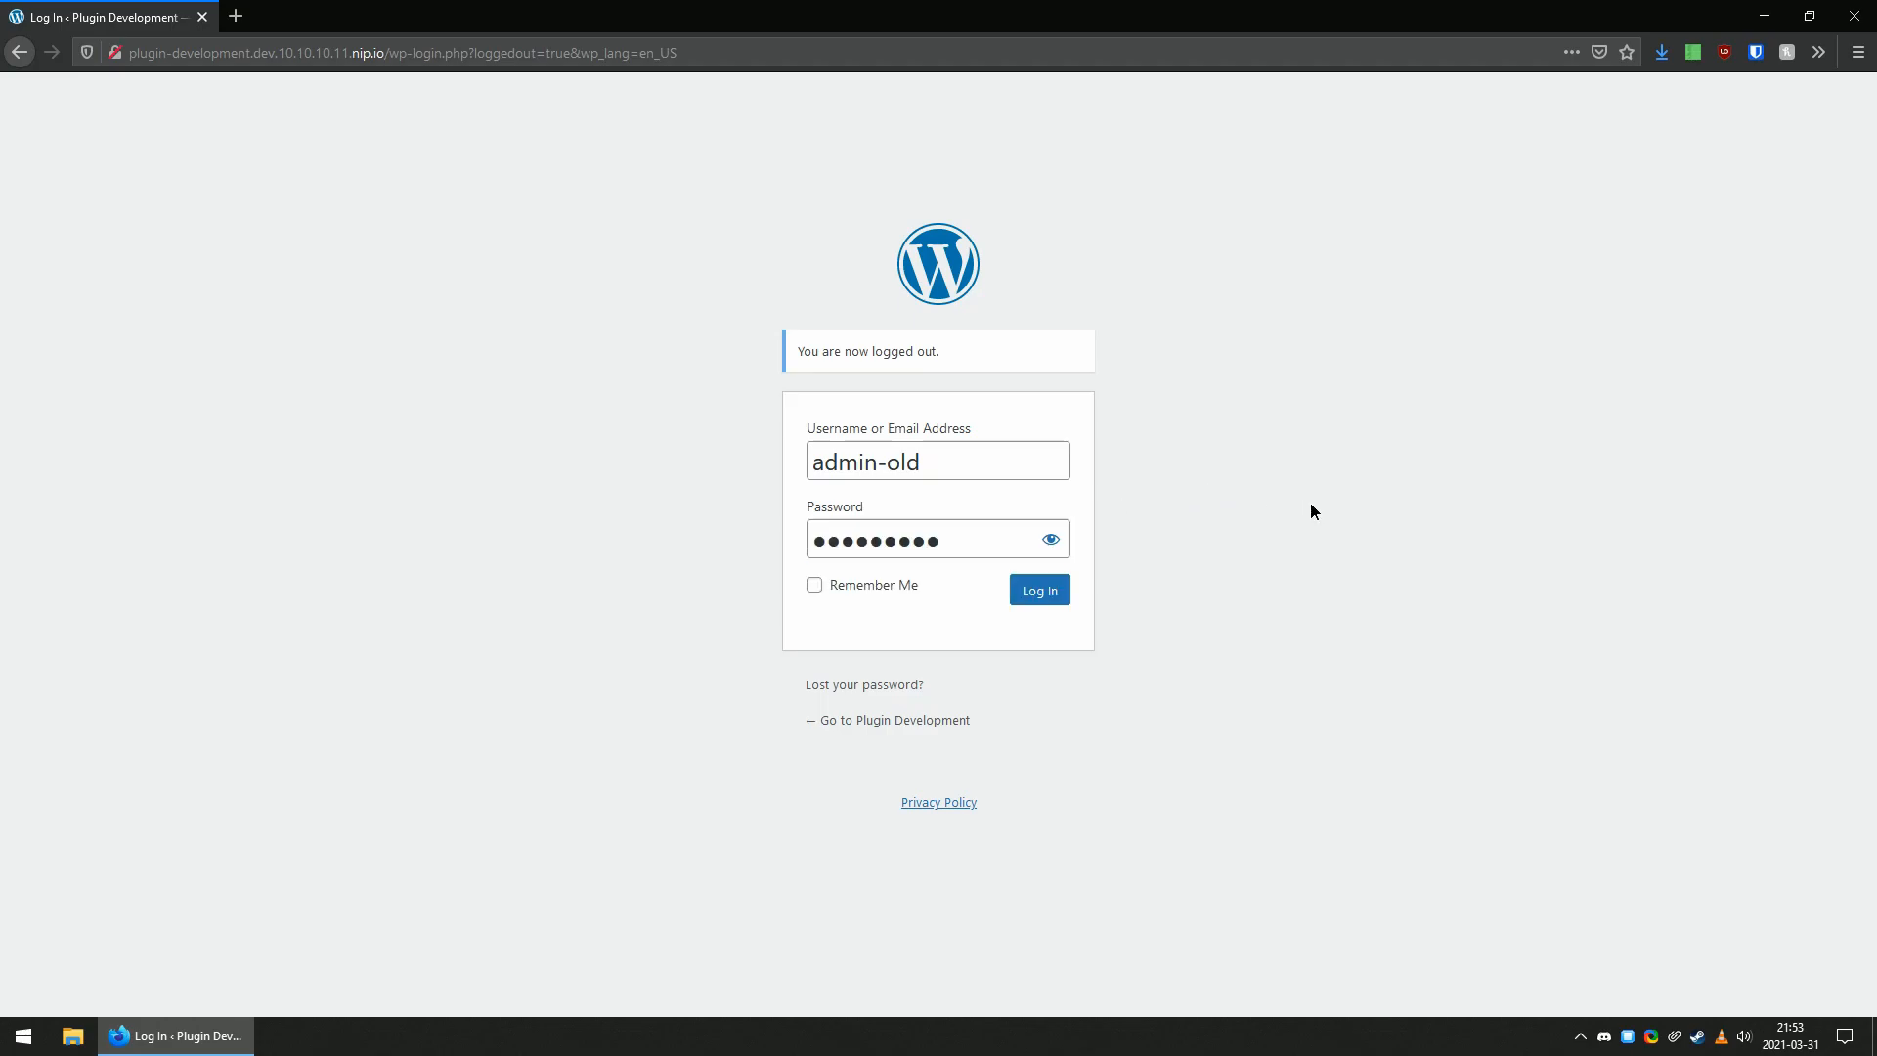
{"action": "left_click", "coordinate": [1061, 603]}
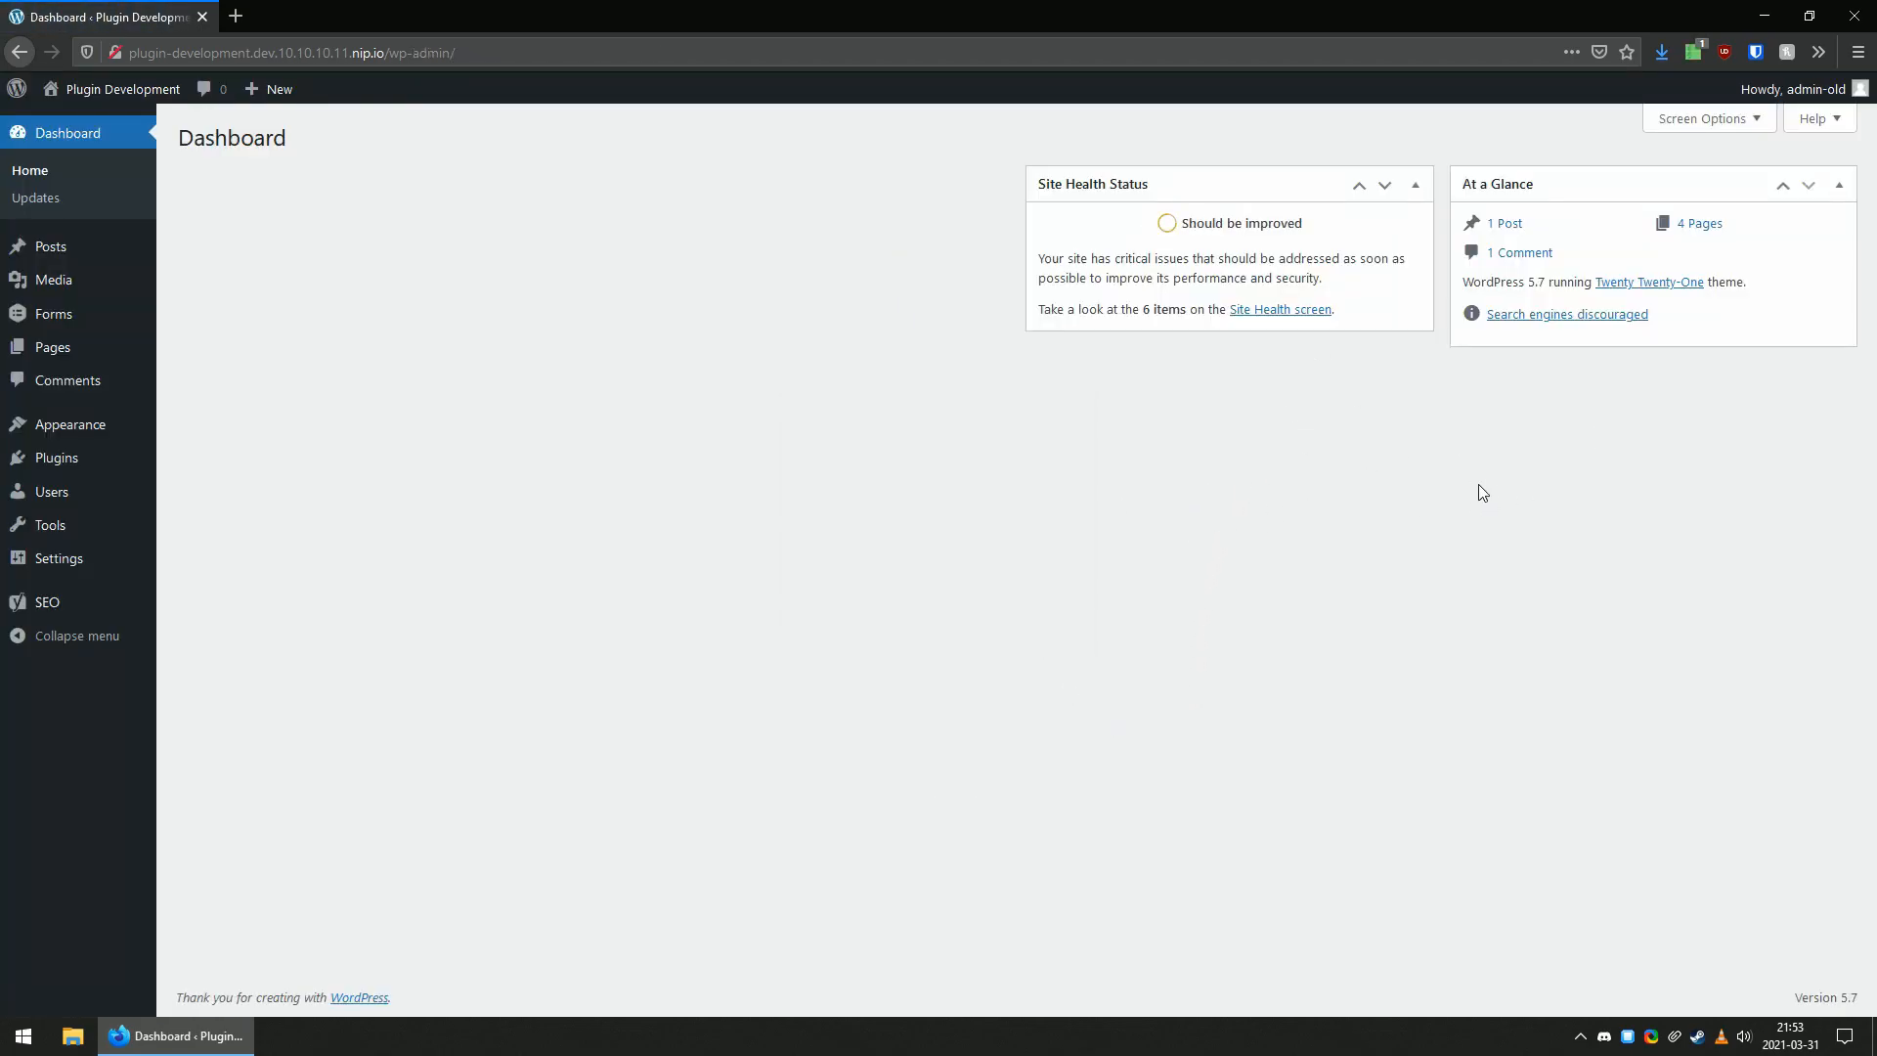
Sign in as author-old with the account password instead, and check which screen elements the dashboard shows.
{"action": "mouse_move", "coordinate": [1794, 89]}
{"action": "left_click", "coordinate": [1755, 194]}
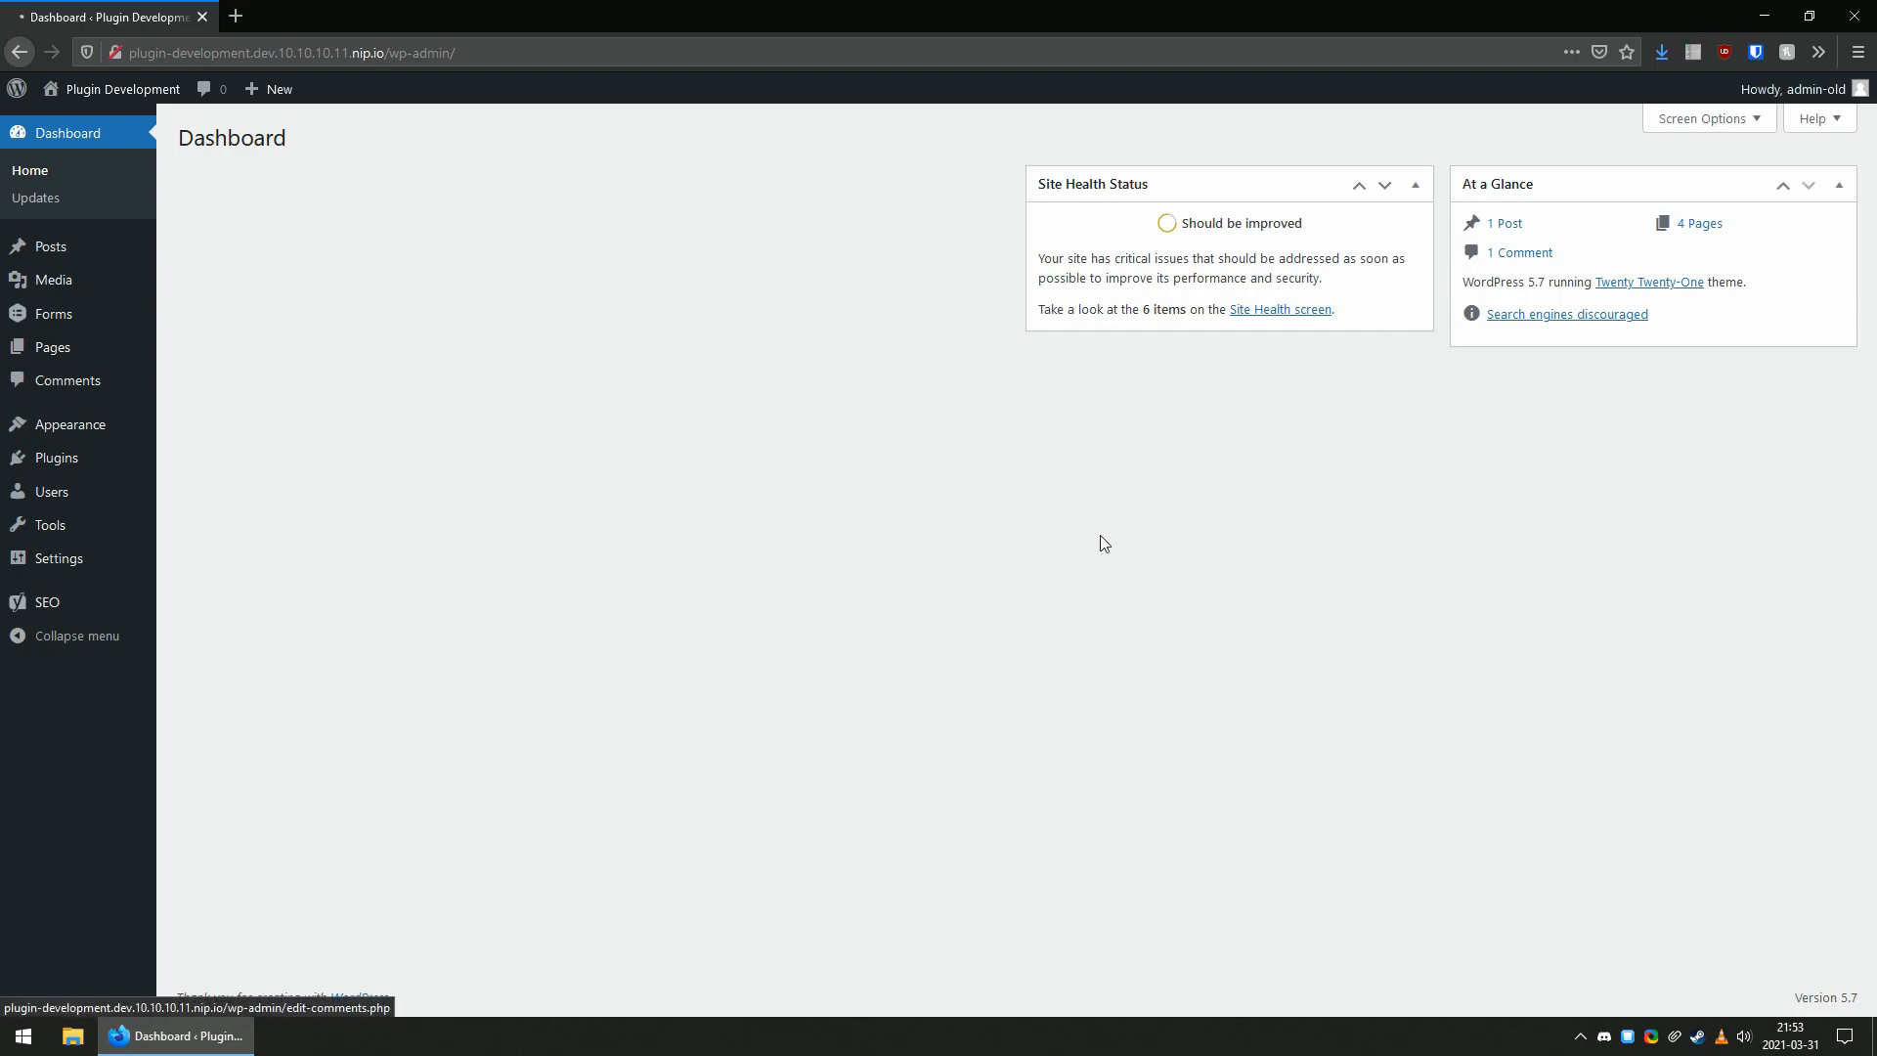
{"action": "left_click", "coordinate": [868, 456]}
{"action": "left_click", "coordinate": [868, 508]}
{"action": "left_click", "coordinate": [916, 544]}
{"action": "key", "text": "ctrl+v"}
{"action": "left_click", "coordinate": [1056, 593]}
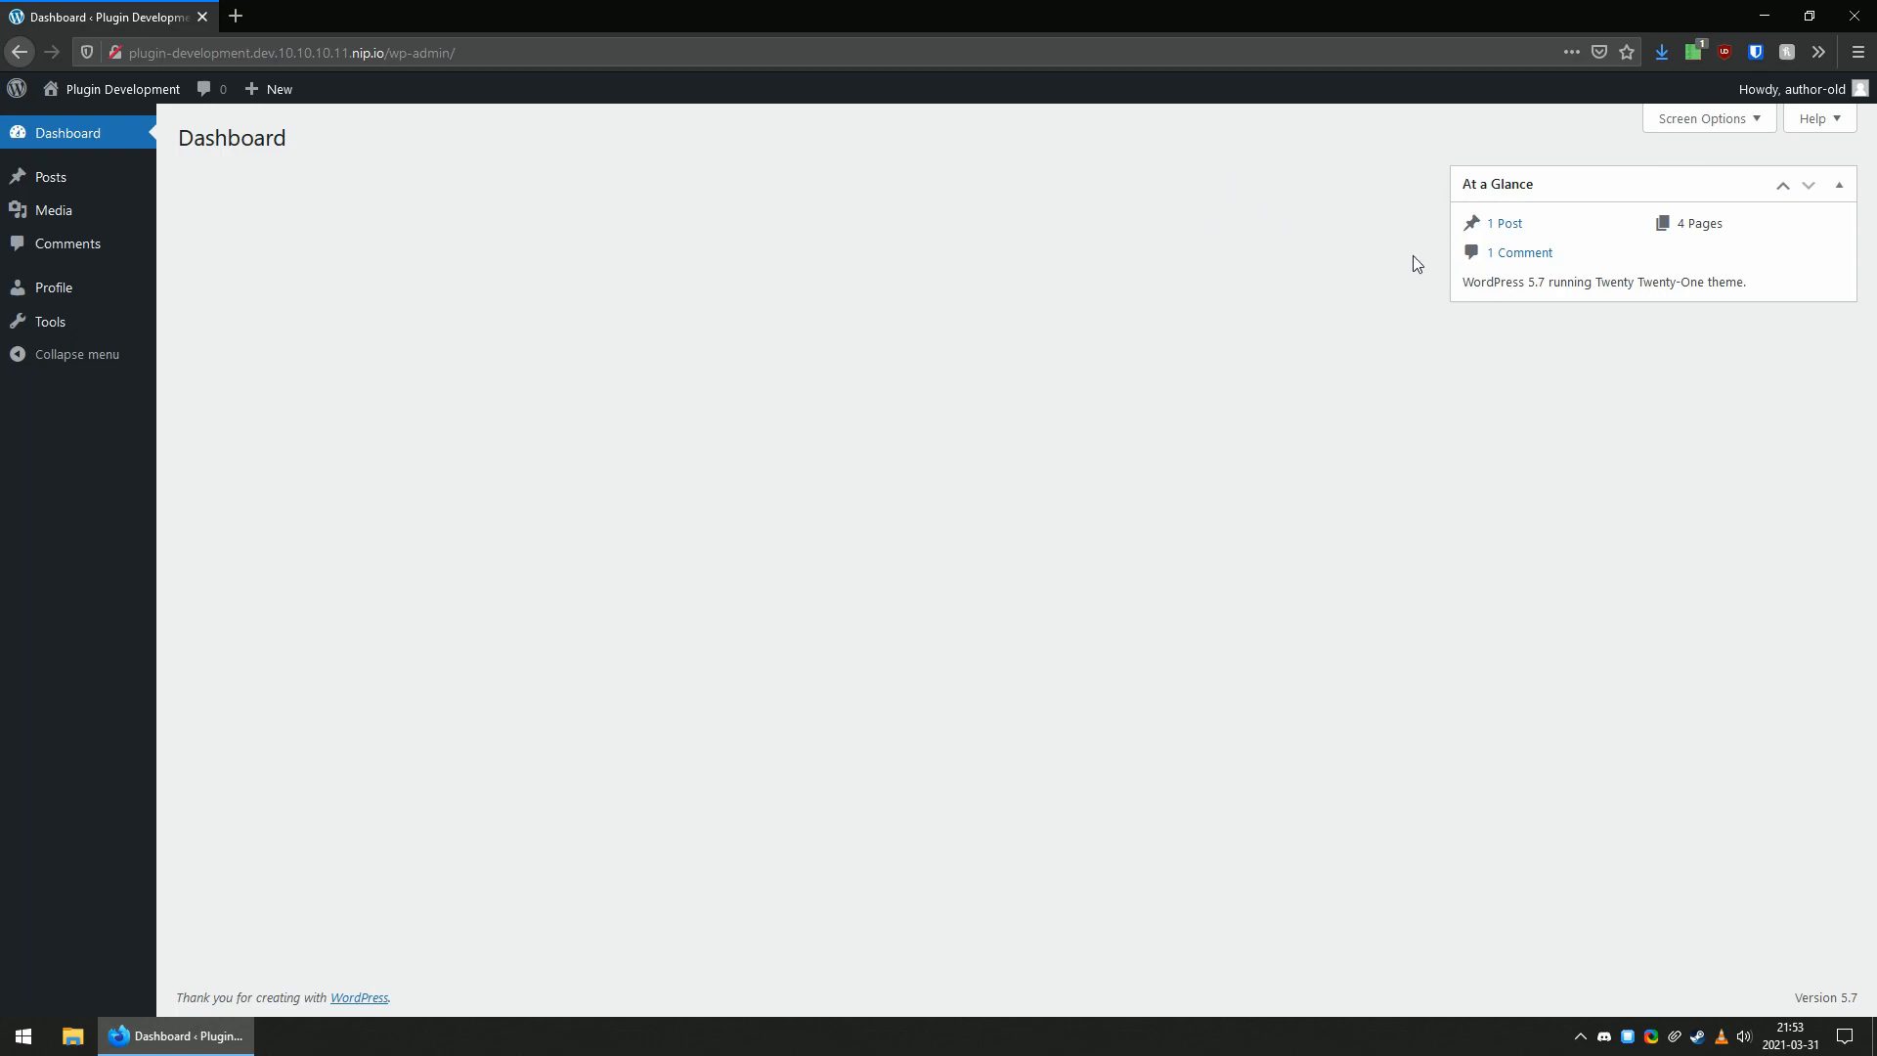
{"action": "left_click", "coordinate": [1683, 122]}
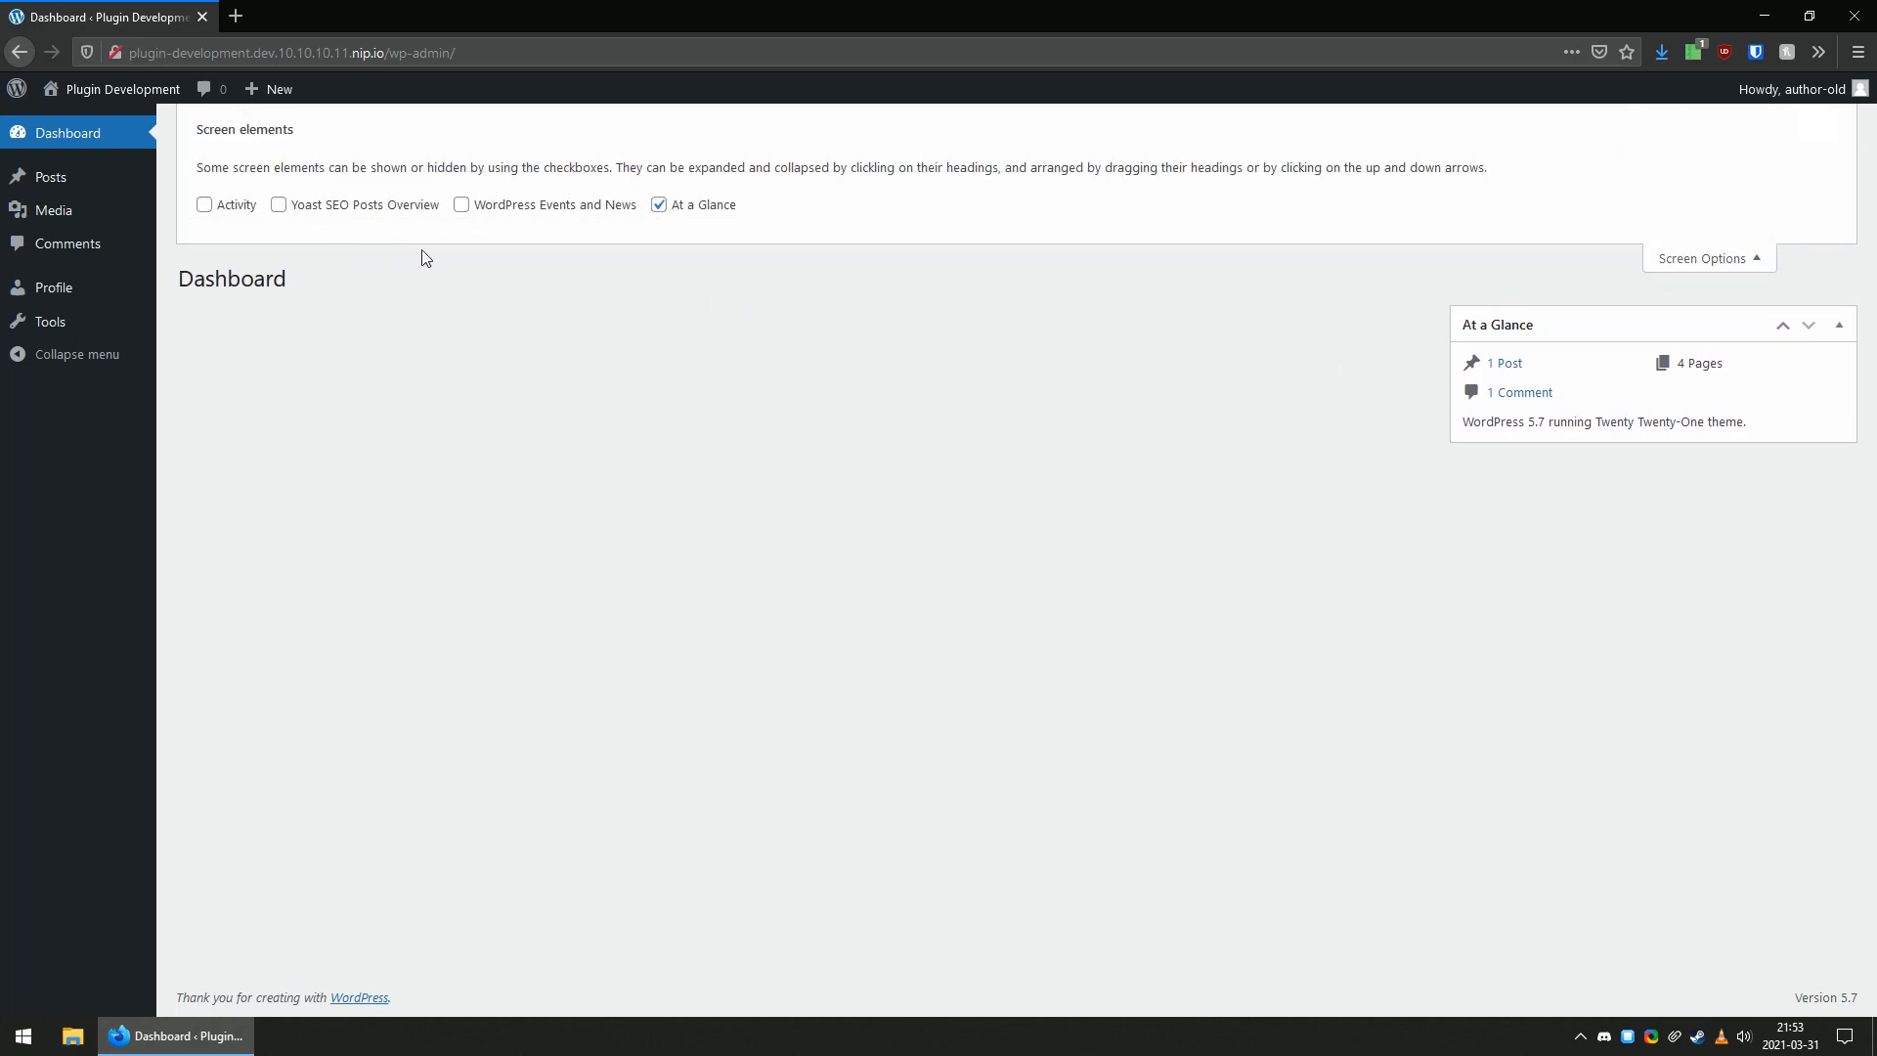
{"action": "left_click", "coordinate": [1705, 256]}
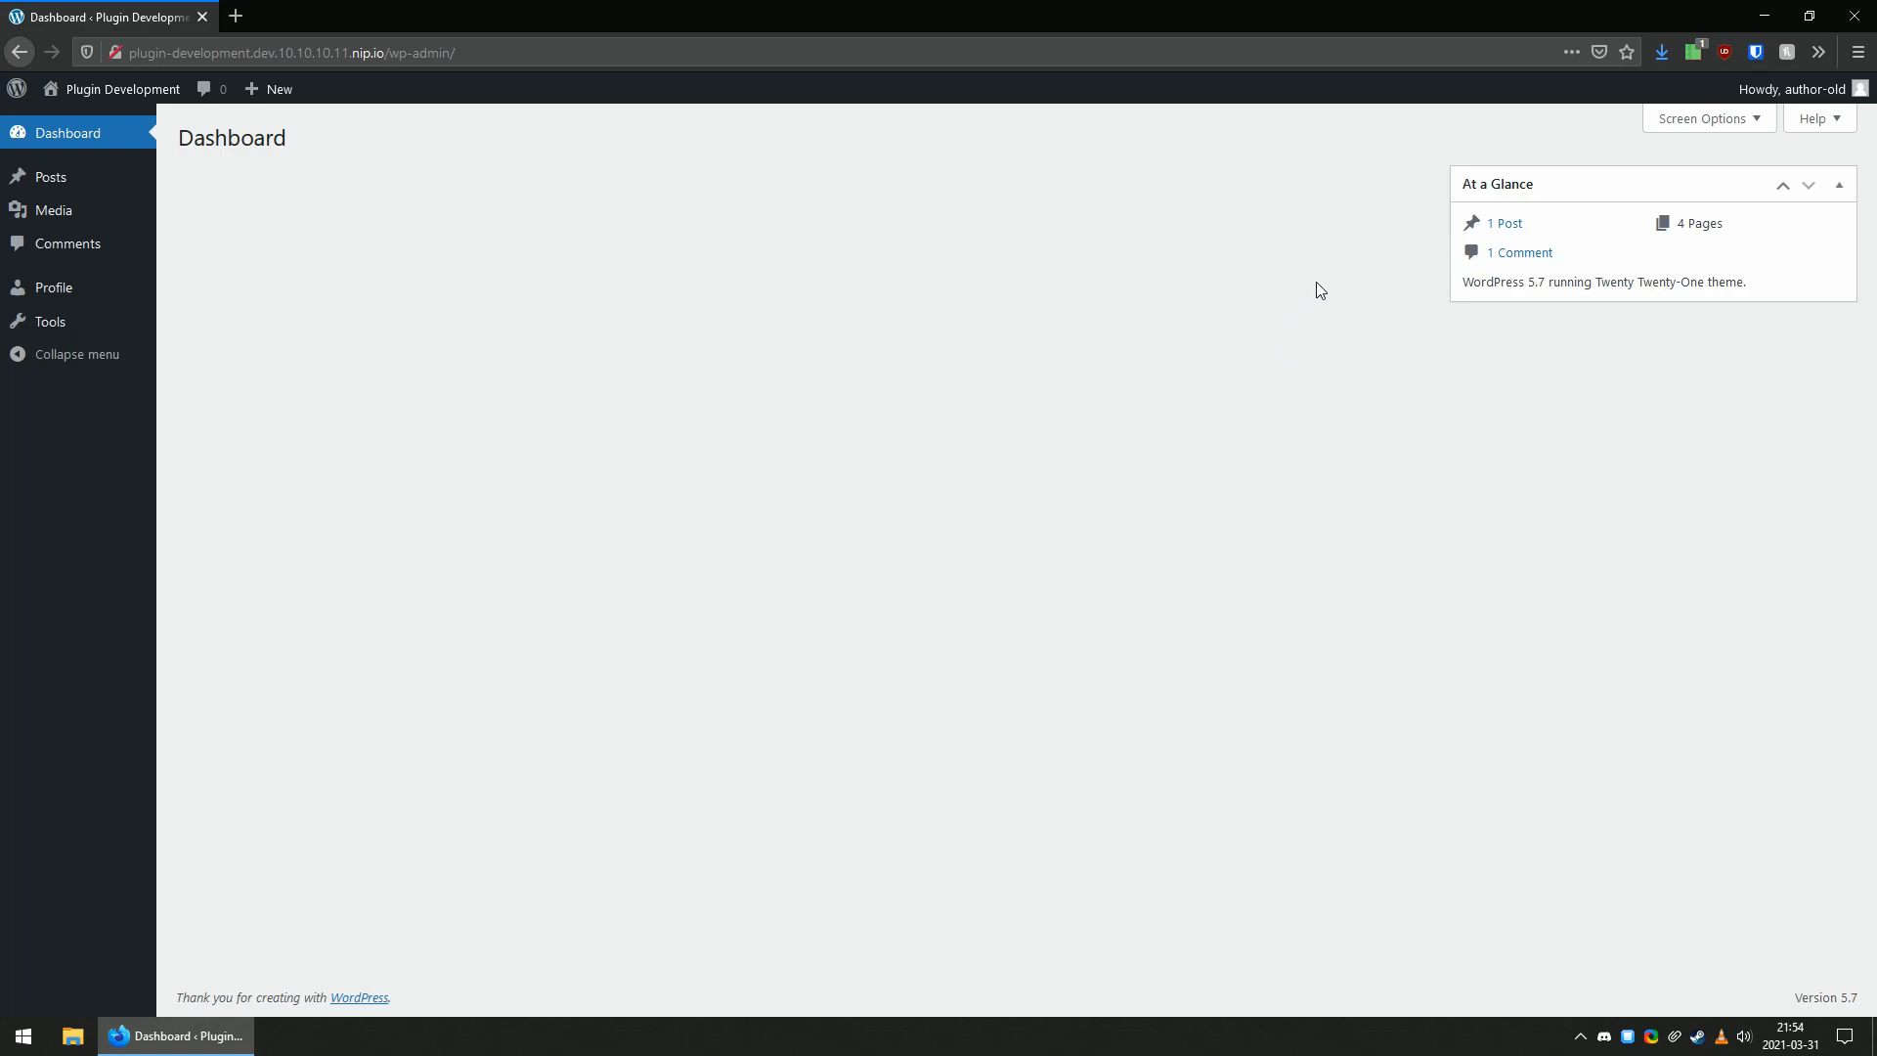
Log out of the author account and sign back in as test with the account password.
{"action": "mouse_move", "coordinate": [1800, 101]}
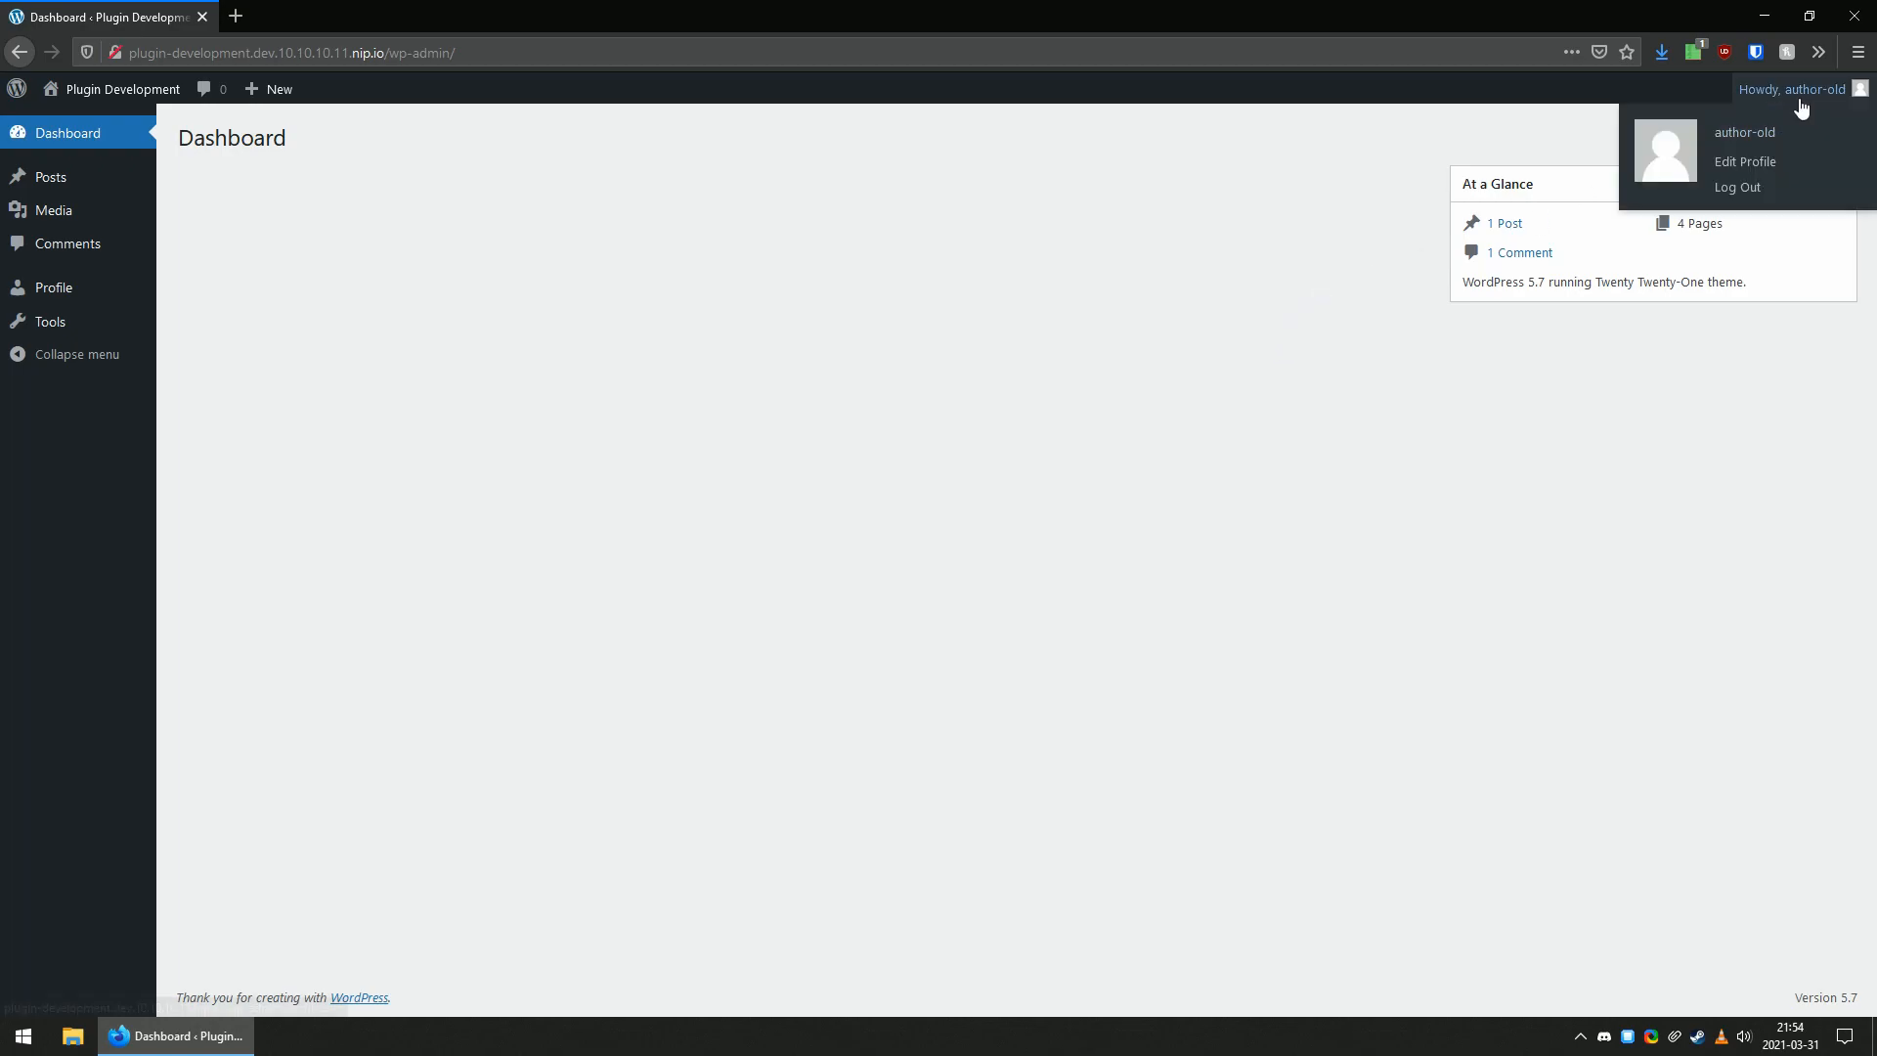
{"action": "left_click", "coordinate": [1739, 188]}
{"action": "left_click", "coordinate": [895, 468]}
{"action": "type", "text": "admin"}
{"action": "key", "text": "ctrl+a"}
{"action": "type", "text": "test"}
{"action": "key", "text": "ctrl+a"}
{"action": "key", "text": "Tab"}
{"action": "type", "text": "test"}
{"action": "left_click", "coordinate": [1039, 591]}
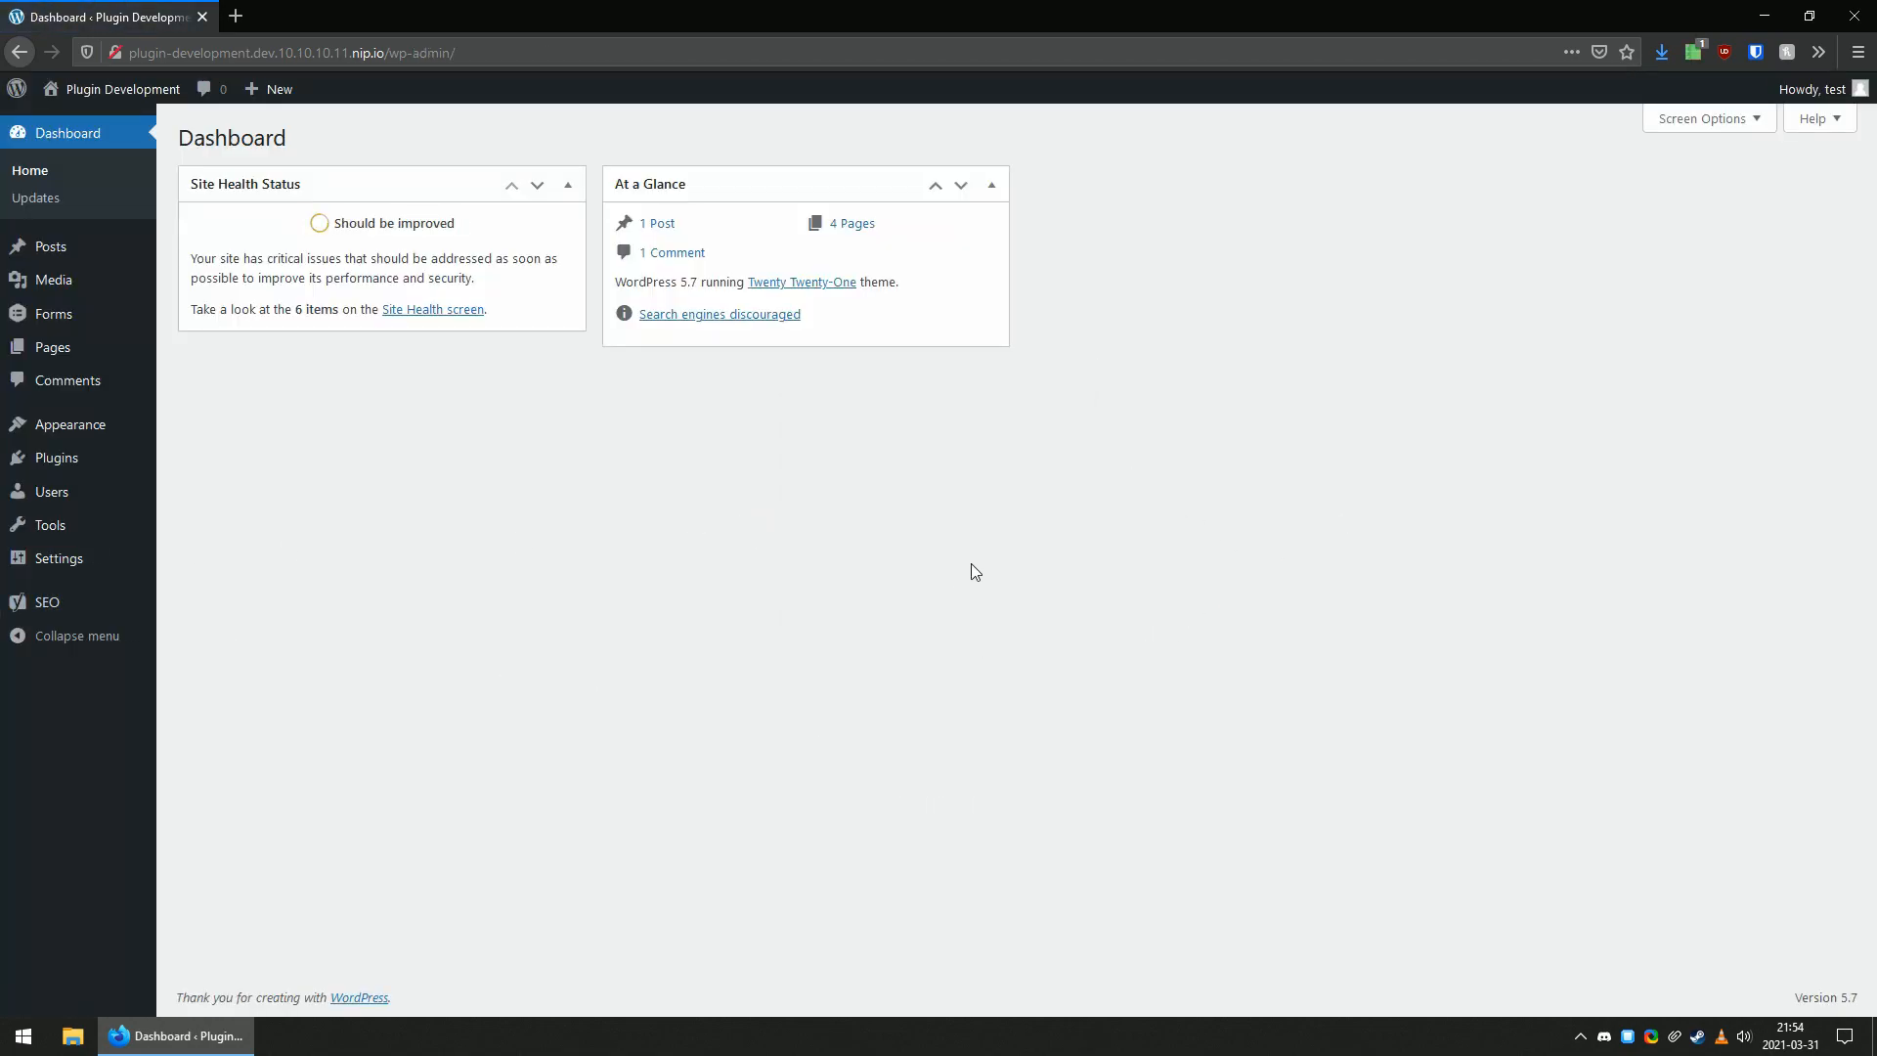
Start adding a new user with the username admin-new and fill in the user's e-mail address.
{"action": "mouse_move", "coordinate": [59, 557]}
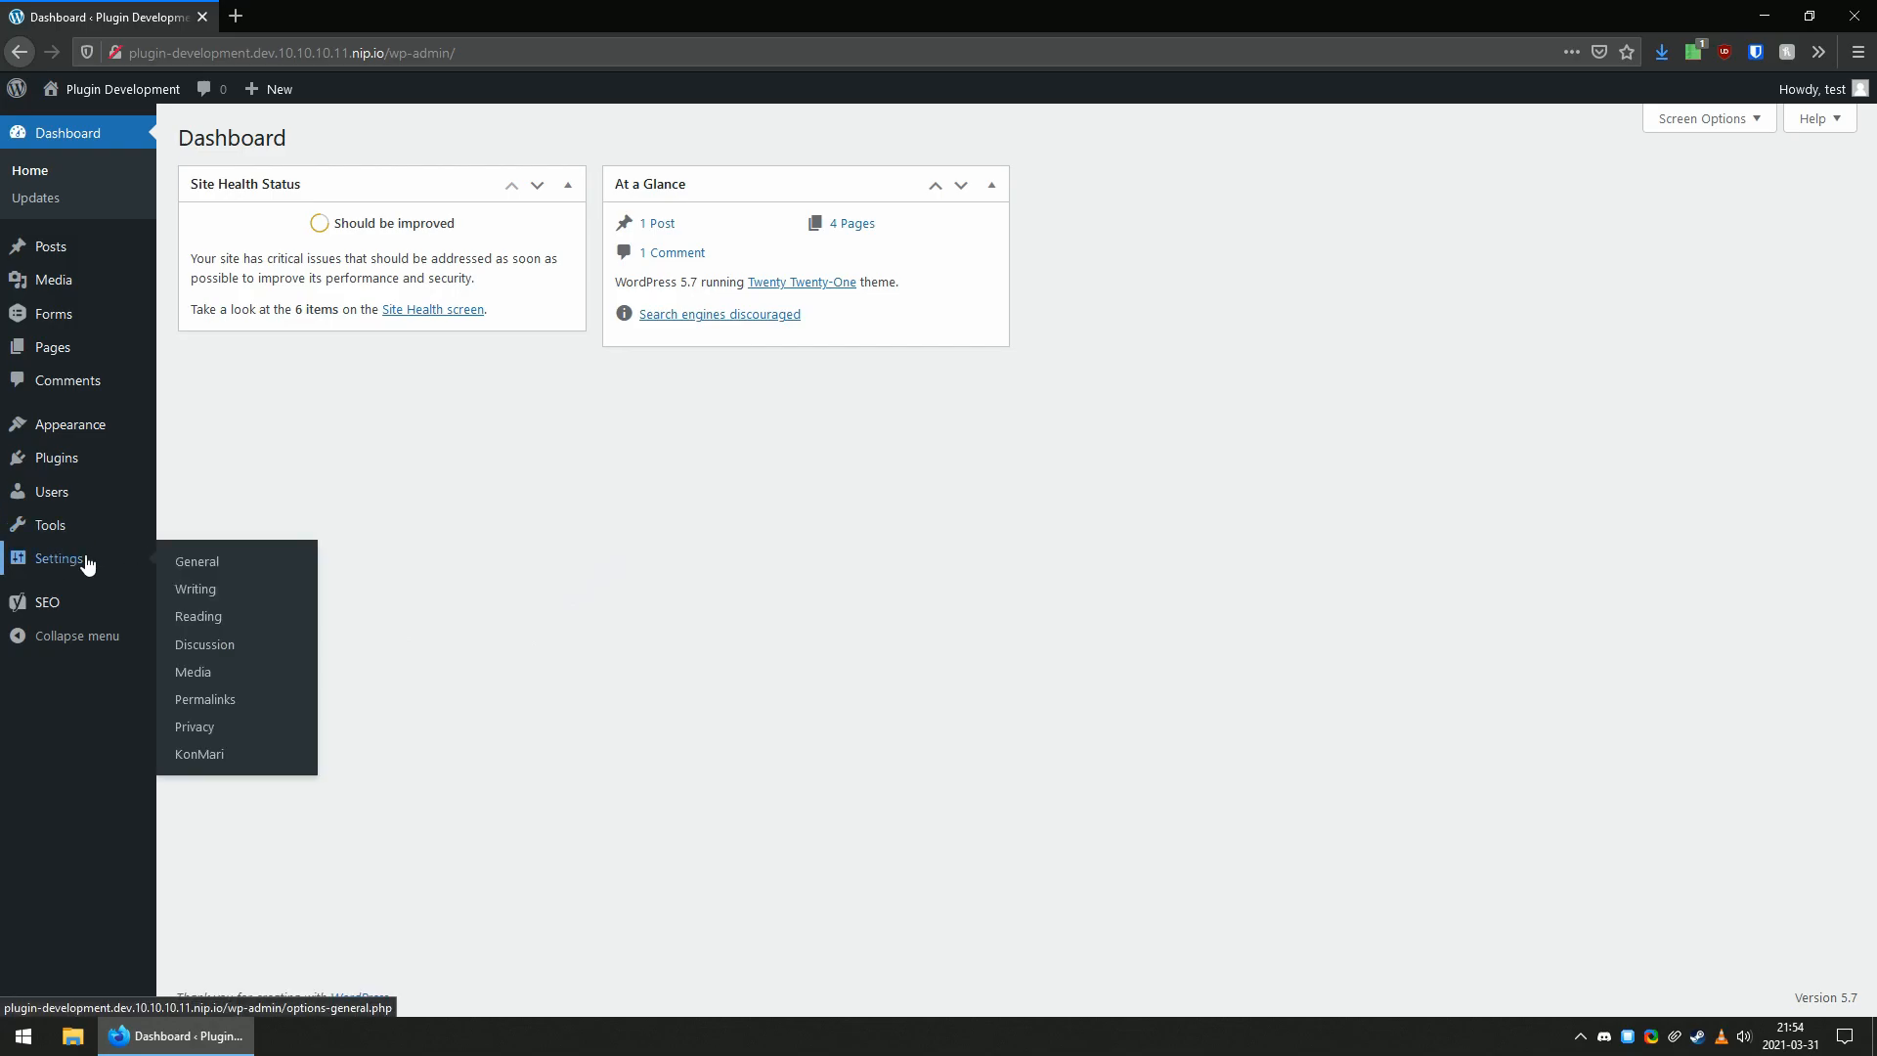
{"action": "left_click", "coordinate": [205, 756]}
{"action": "left_click", "coordinate": [51, 423]}
{"action": "left_click", "coordinate": [279, 140]}
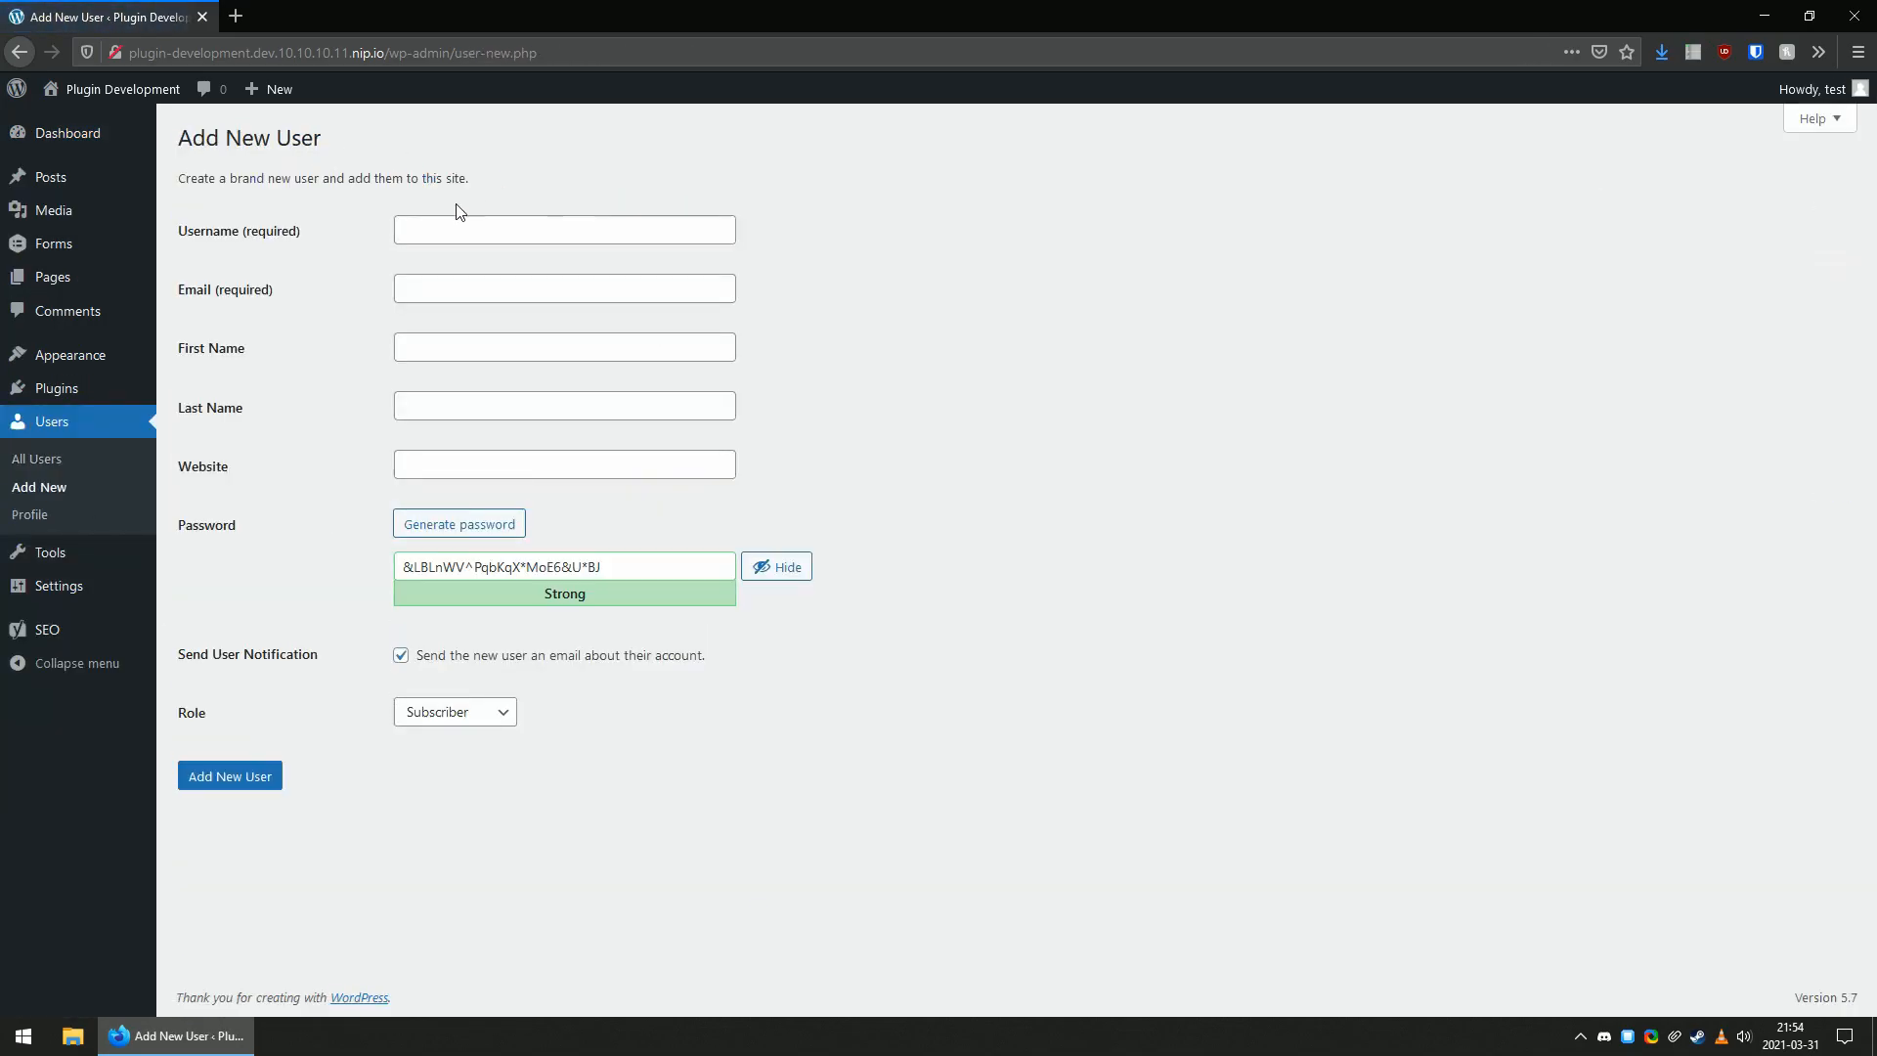
{"action": "type", "text": "admin-new"}
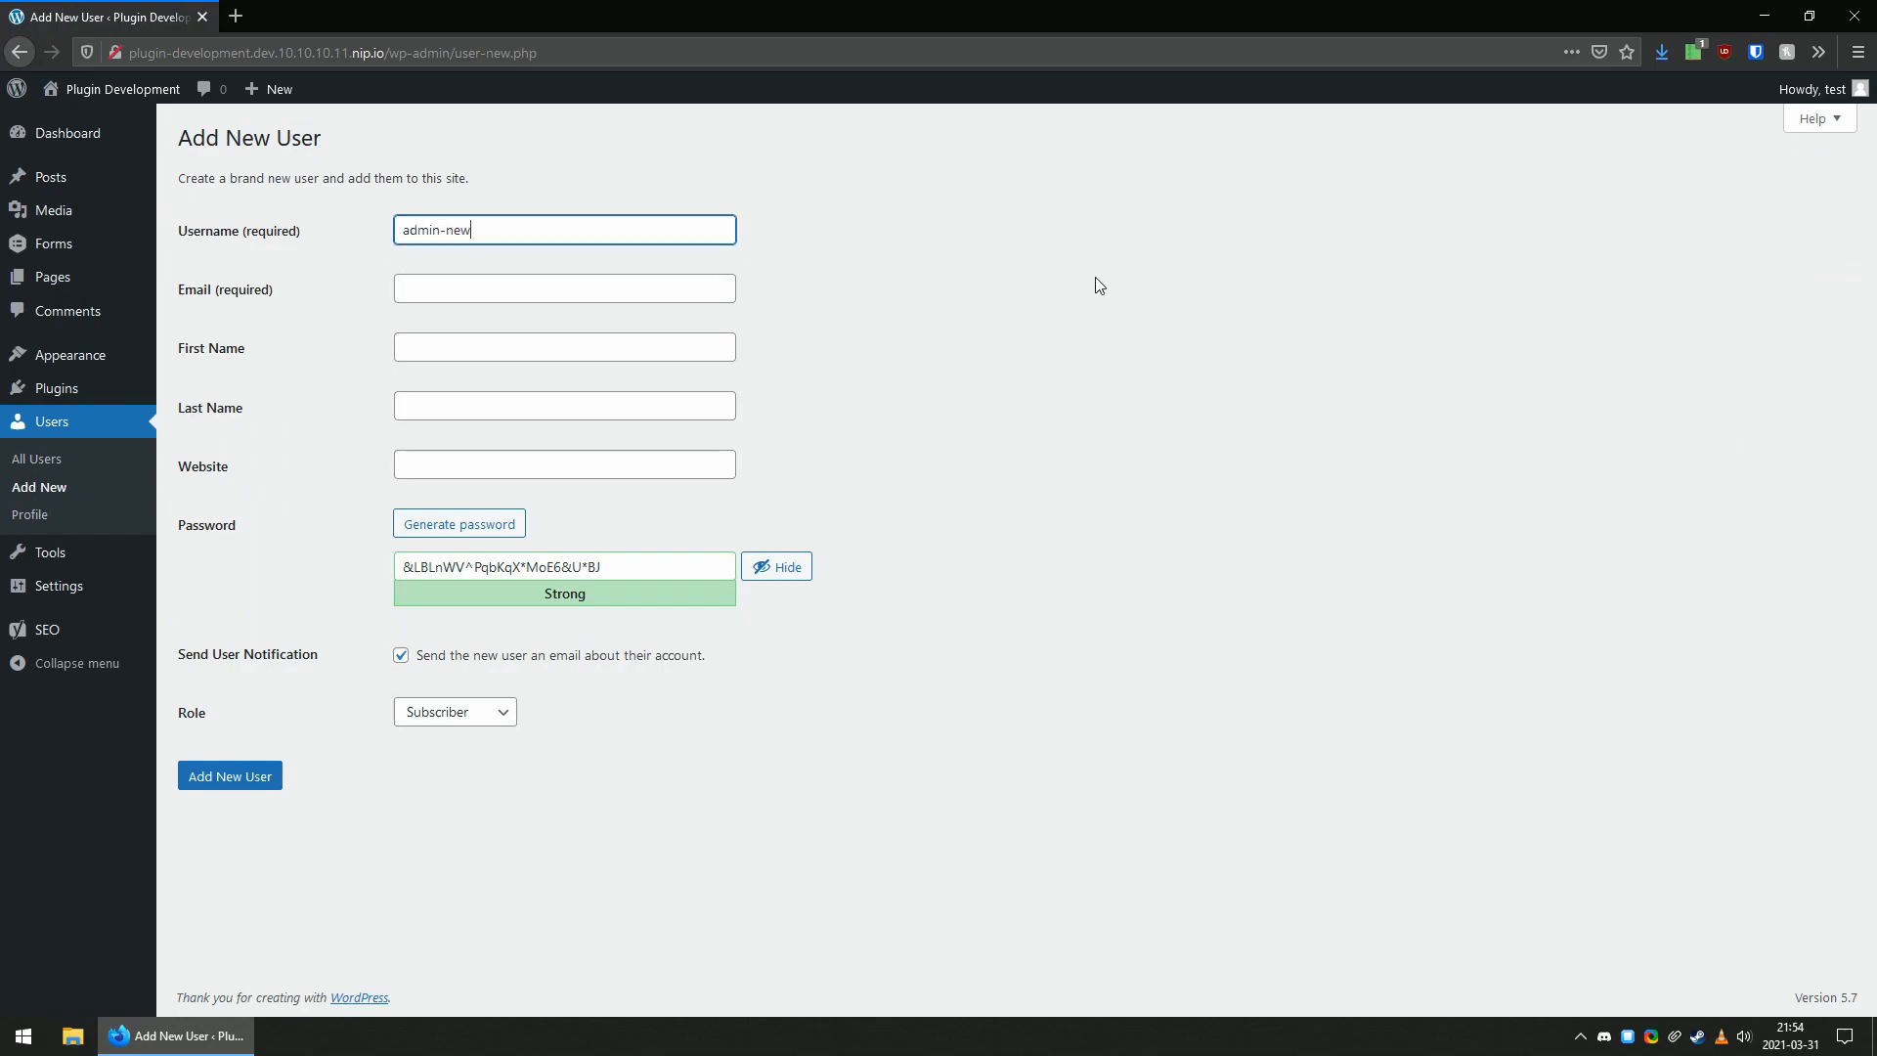
{"action": "key", "text": "Tab"}
{"action": "type", "text": "admin-new@example.org"}
Replace the generated password with the new user's own password and confirm the use of a weak password.
{"action": "key", "text": "Tab"}
{"action": "key", "text": "Tab"}
{"action": "key", "text": "Tab"}
{"action": "key", "text": "Tab"}
{"action": "key", "text": "Tab"}
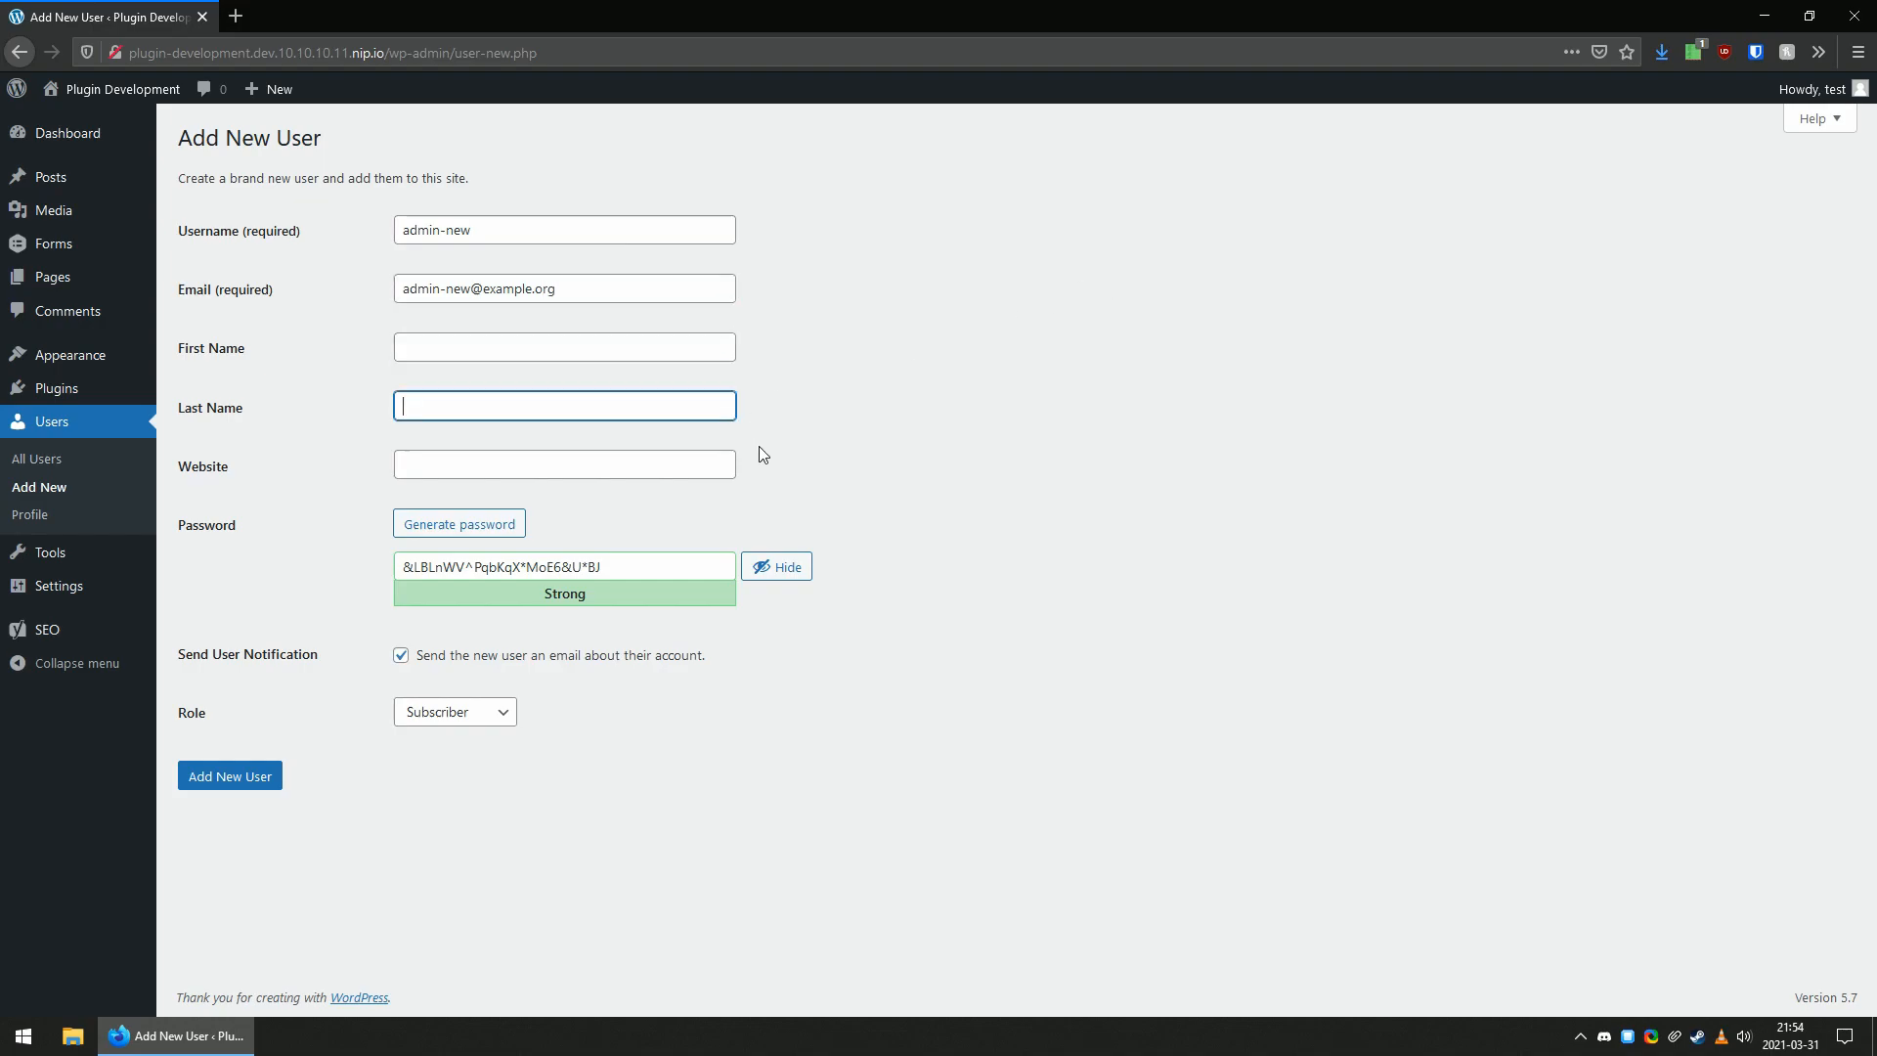
{"action": "type", "text": "admin-new"}
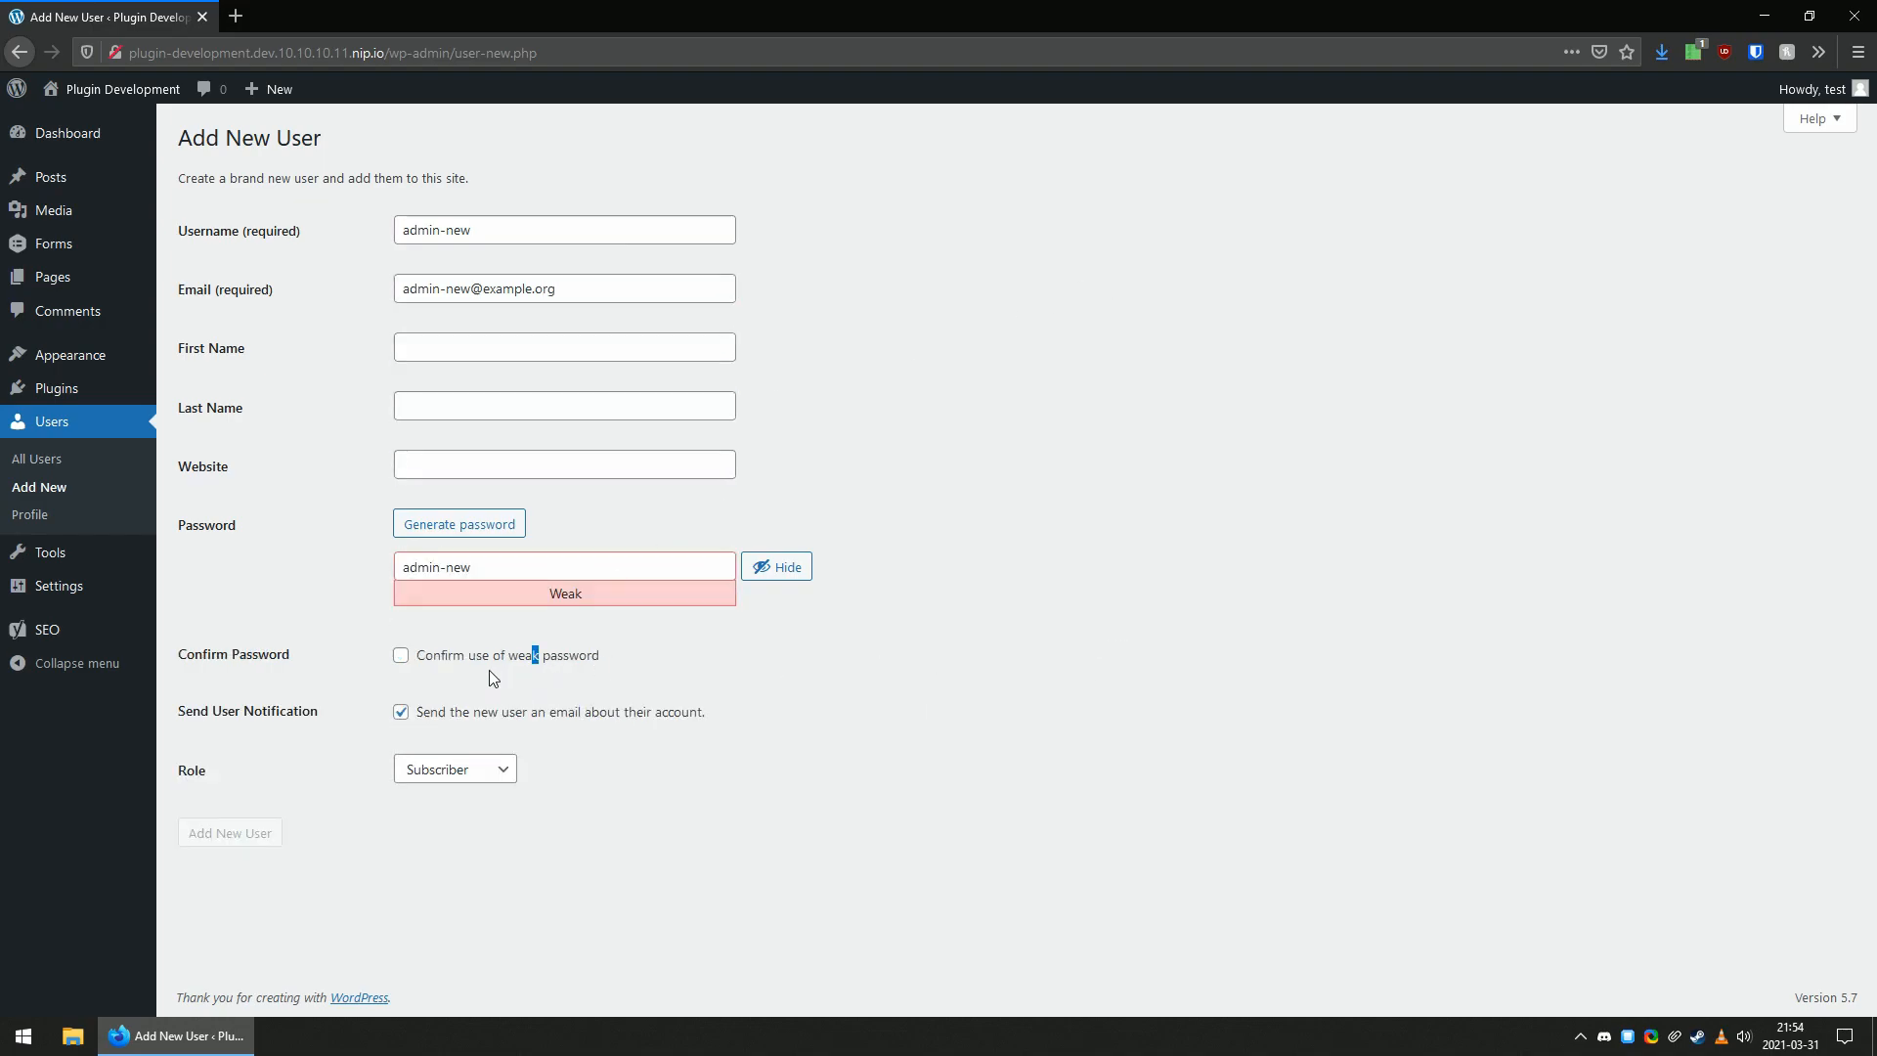
{"action": "left_click", "coordinate": [486, 659]}
Create the new user with the Administrator role and without sending an e-mail notification about the account.
{"action": "left_click", "coordinate": [501, 769]}
{"action": "key", "text": "a"}
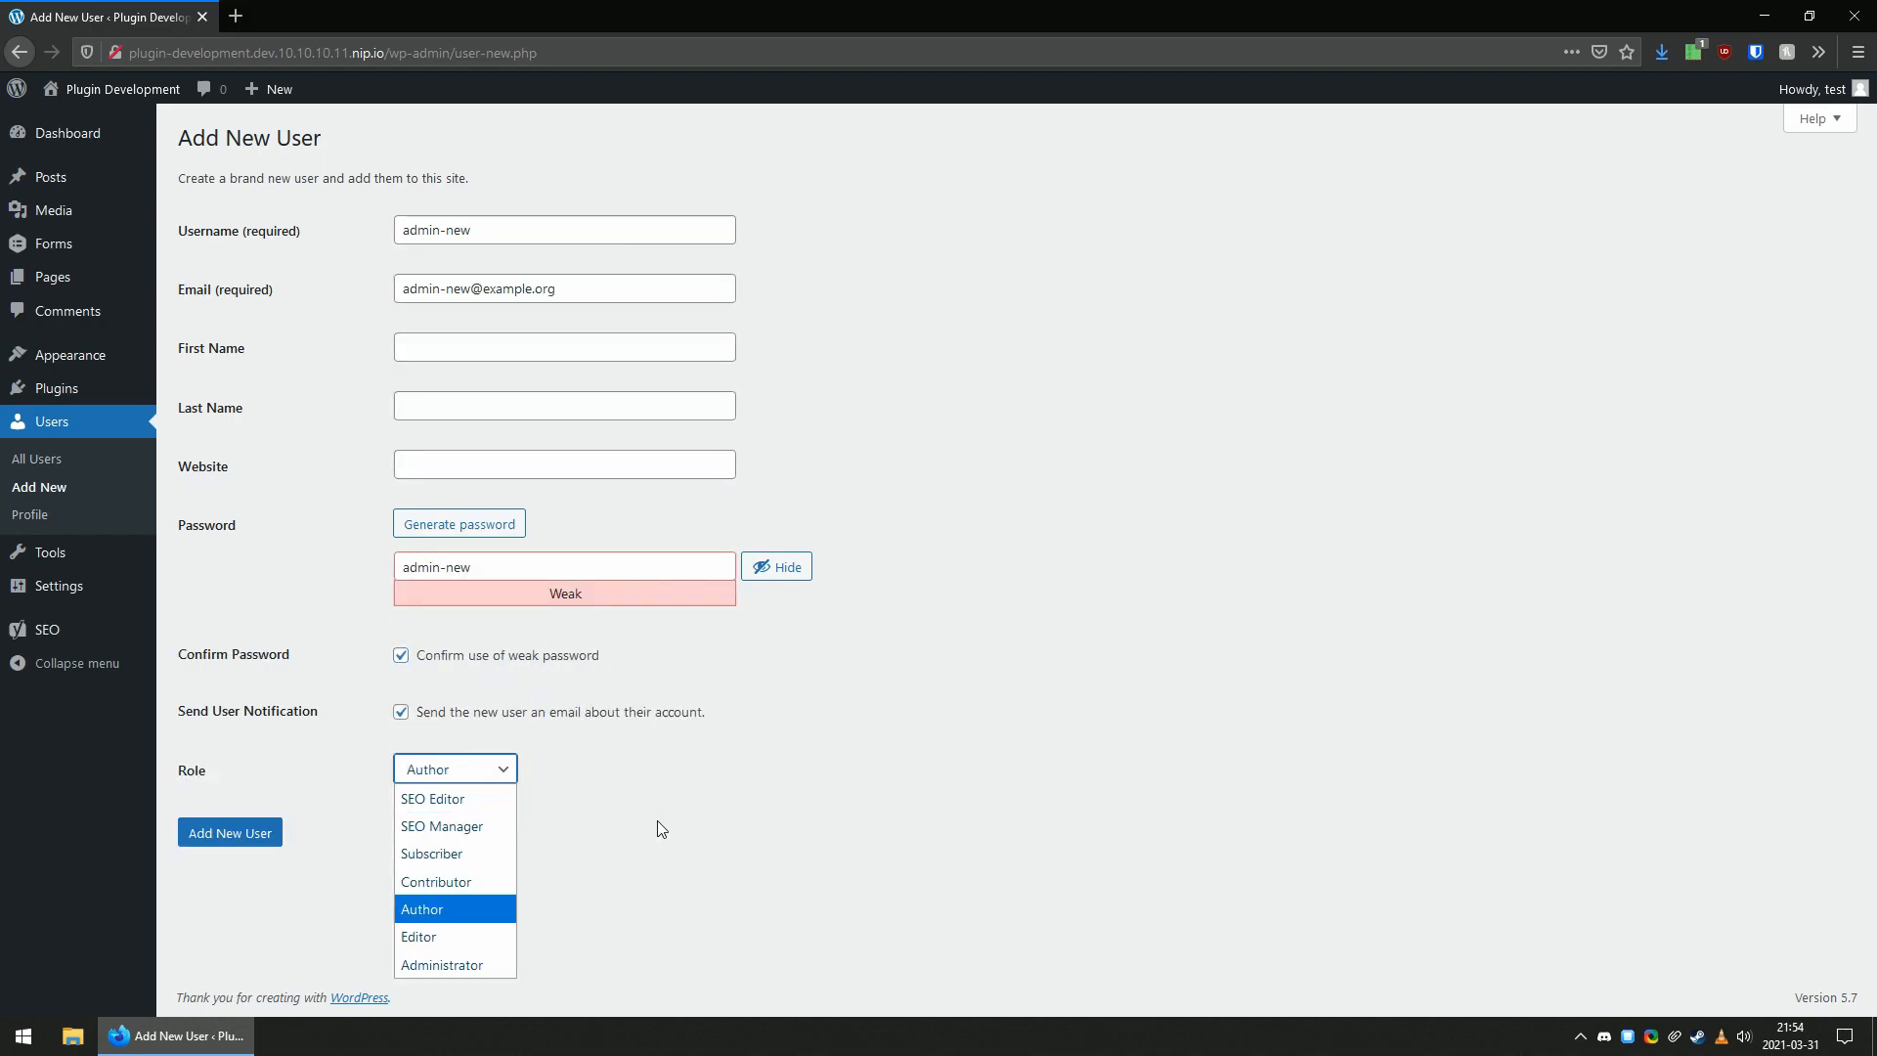
{"action": "key", "text": "Return"}
{"action": "left_click", "coordinate": [484, 780]}
{"action": "key", "text": "a"}
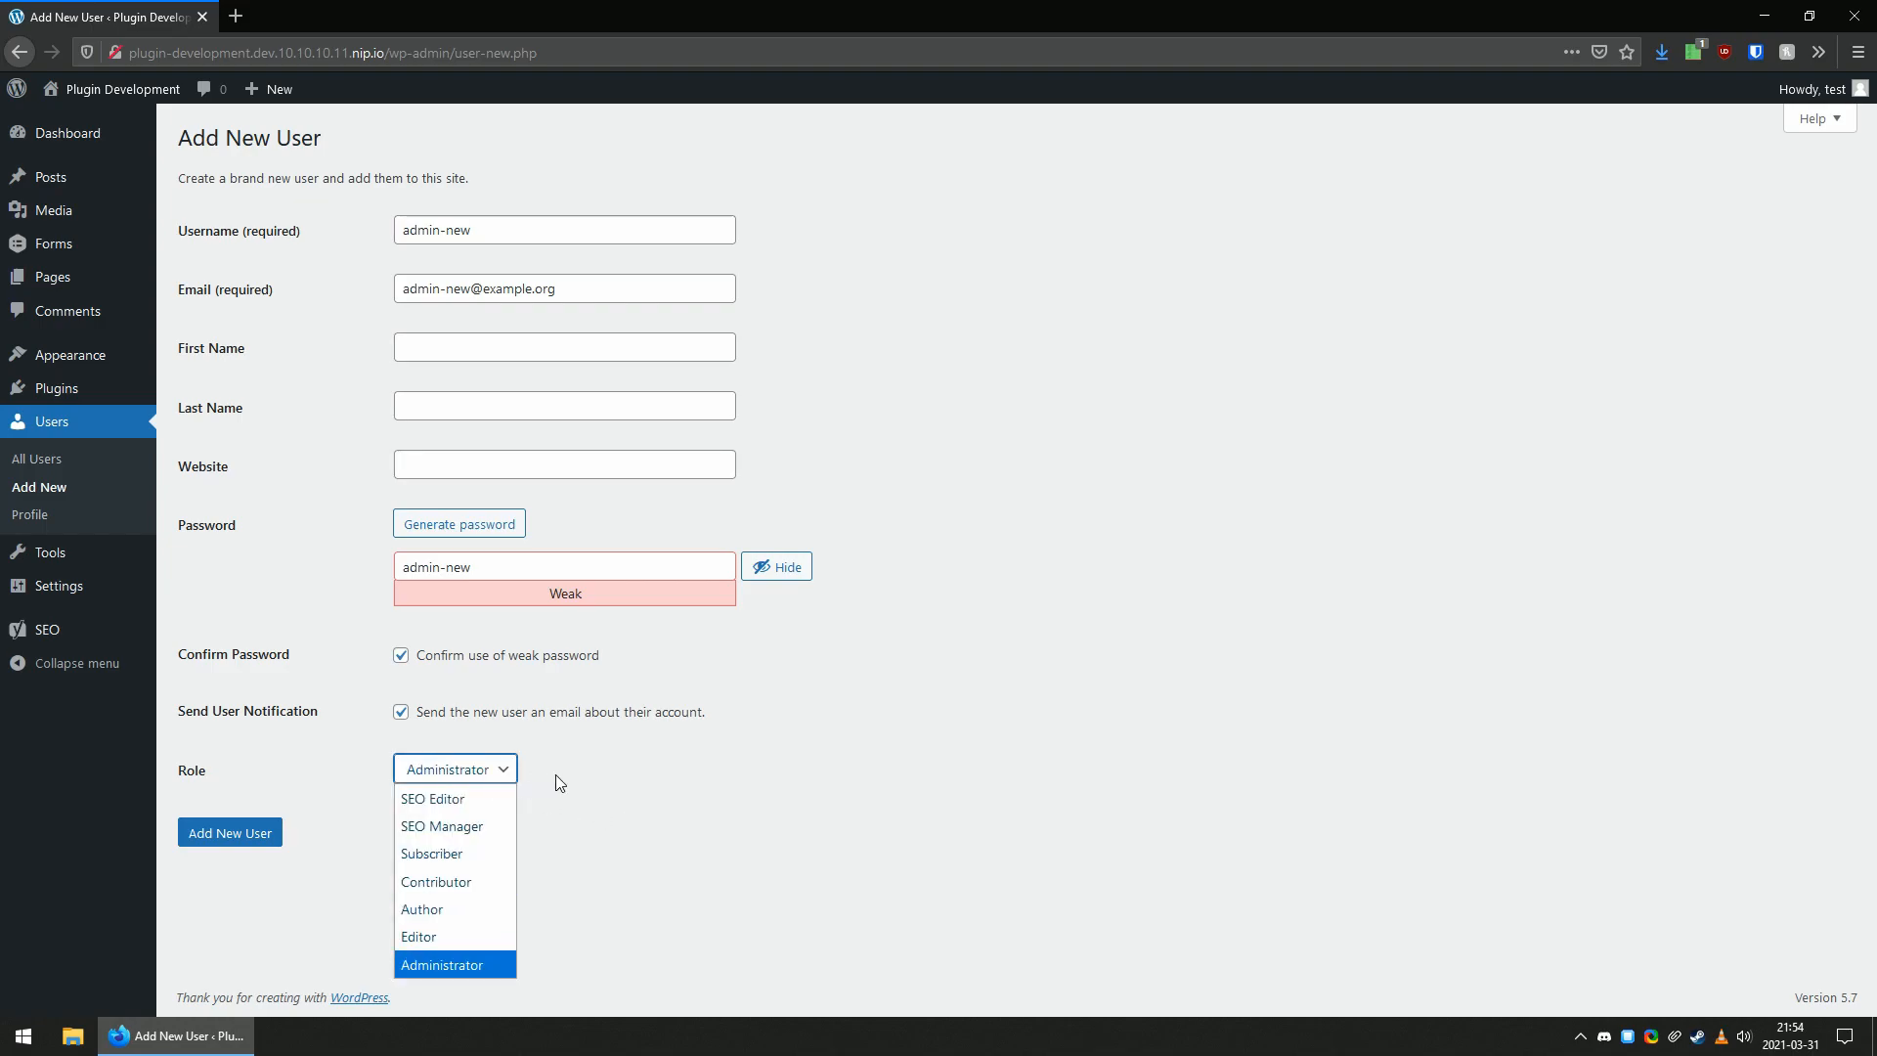
{"action": "key", "text": "Return"}
{"action": "left_click", "coordinate": [467, 714]}
{"action": "left_click", "coordinate": [632, 797]}
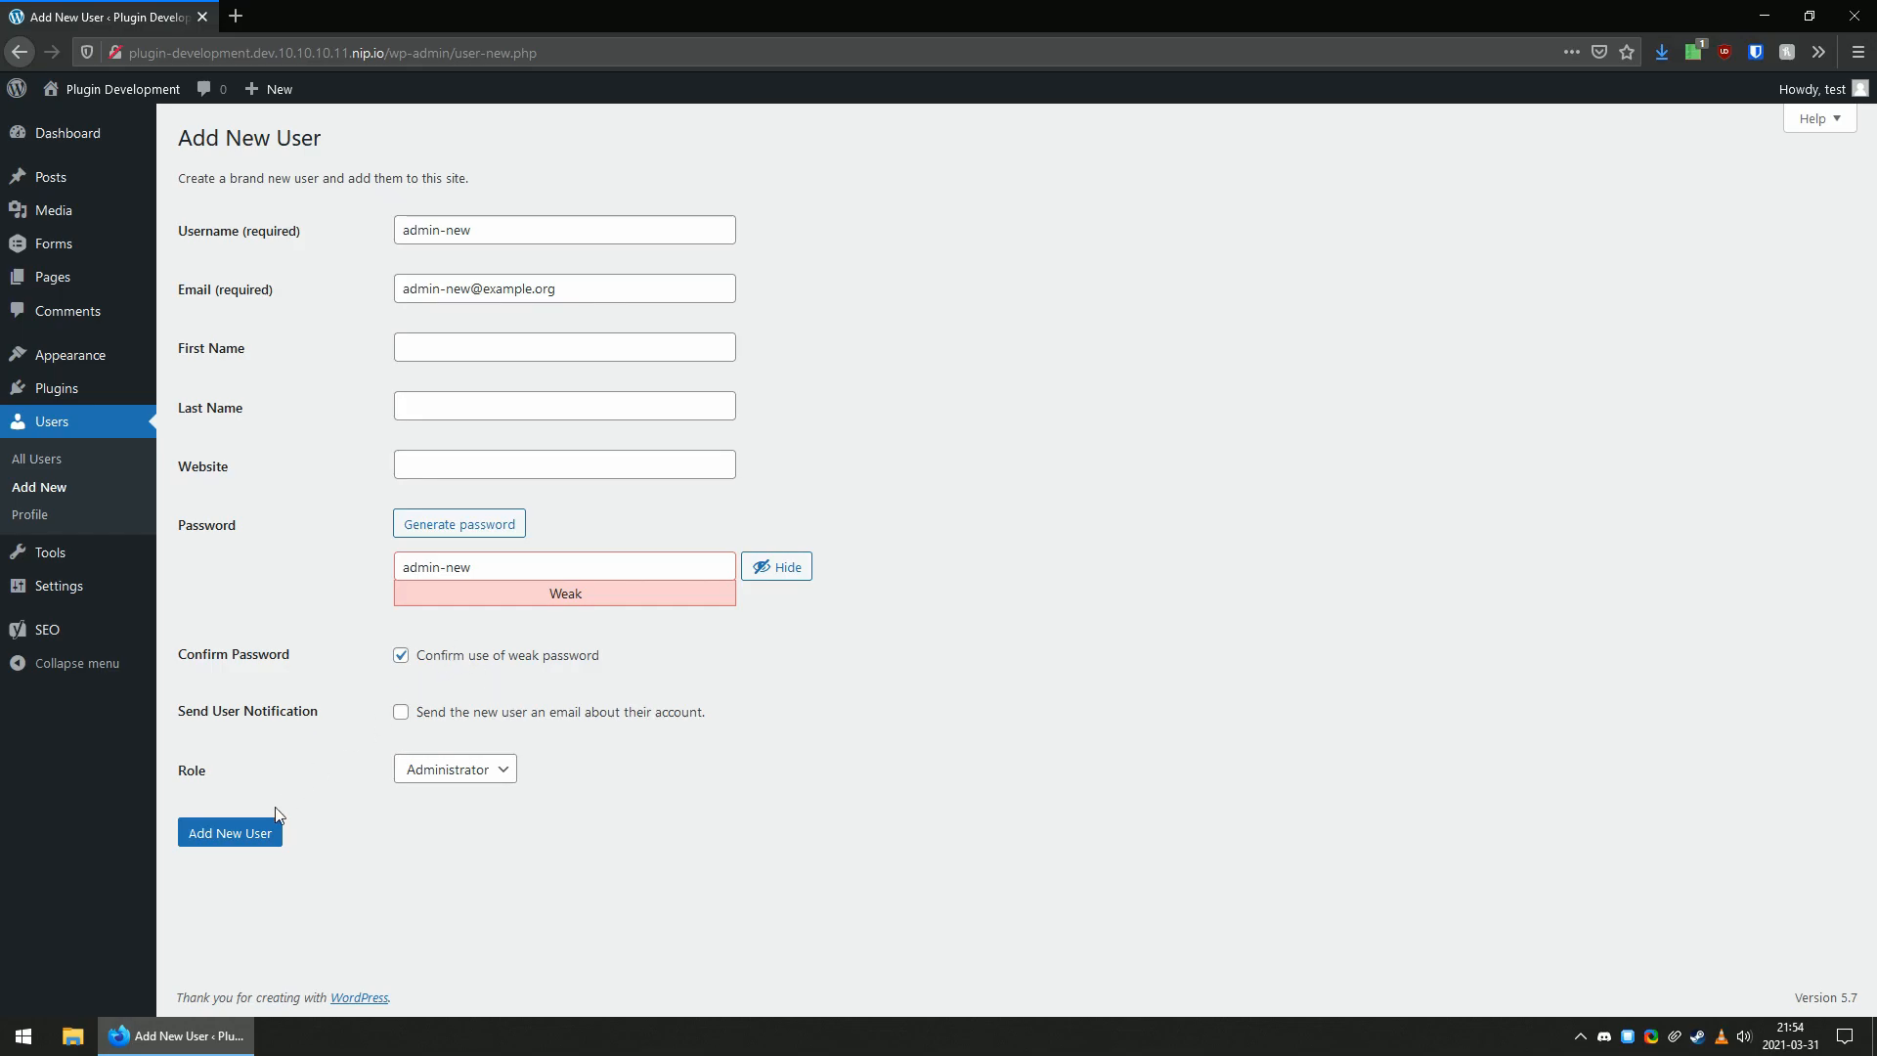
{"action": "left_click", "coordinate": [228, 834]}
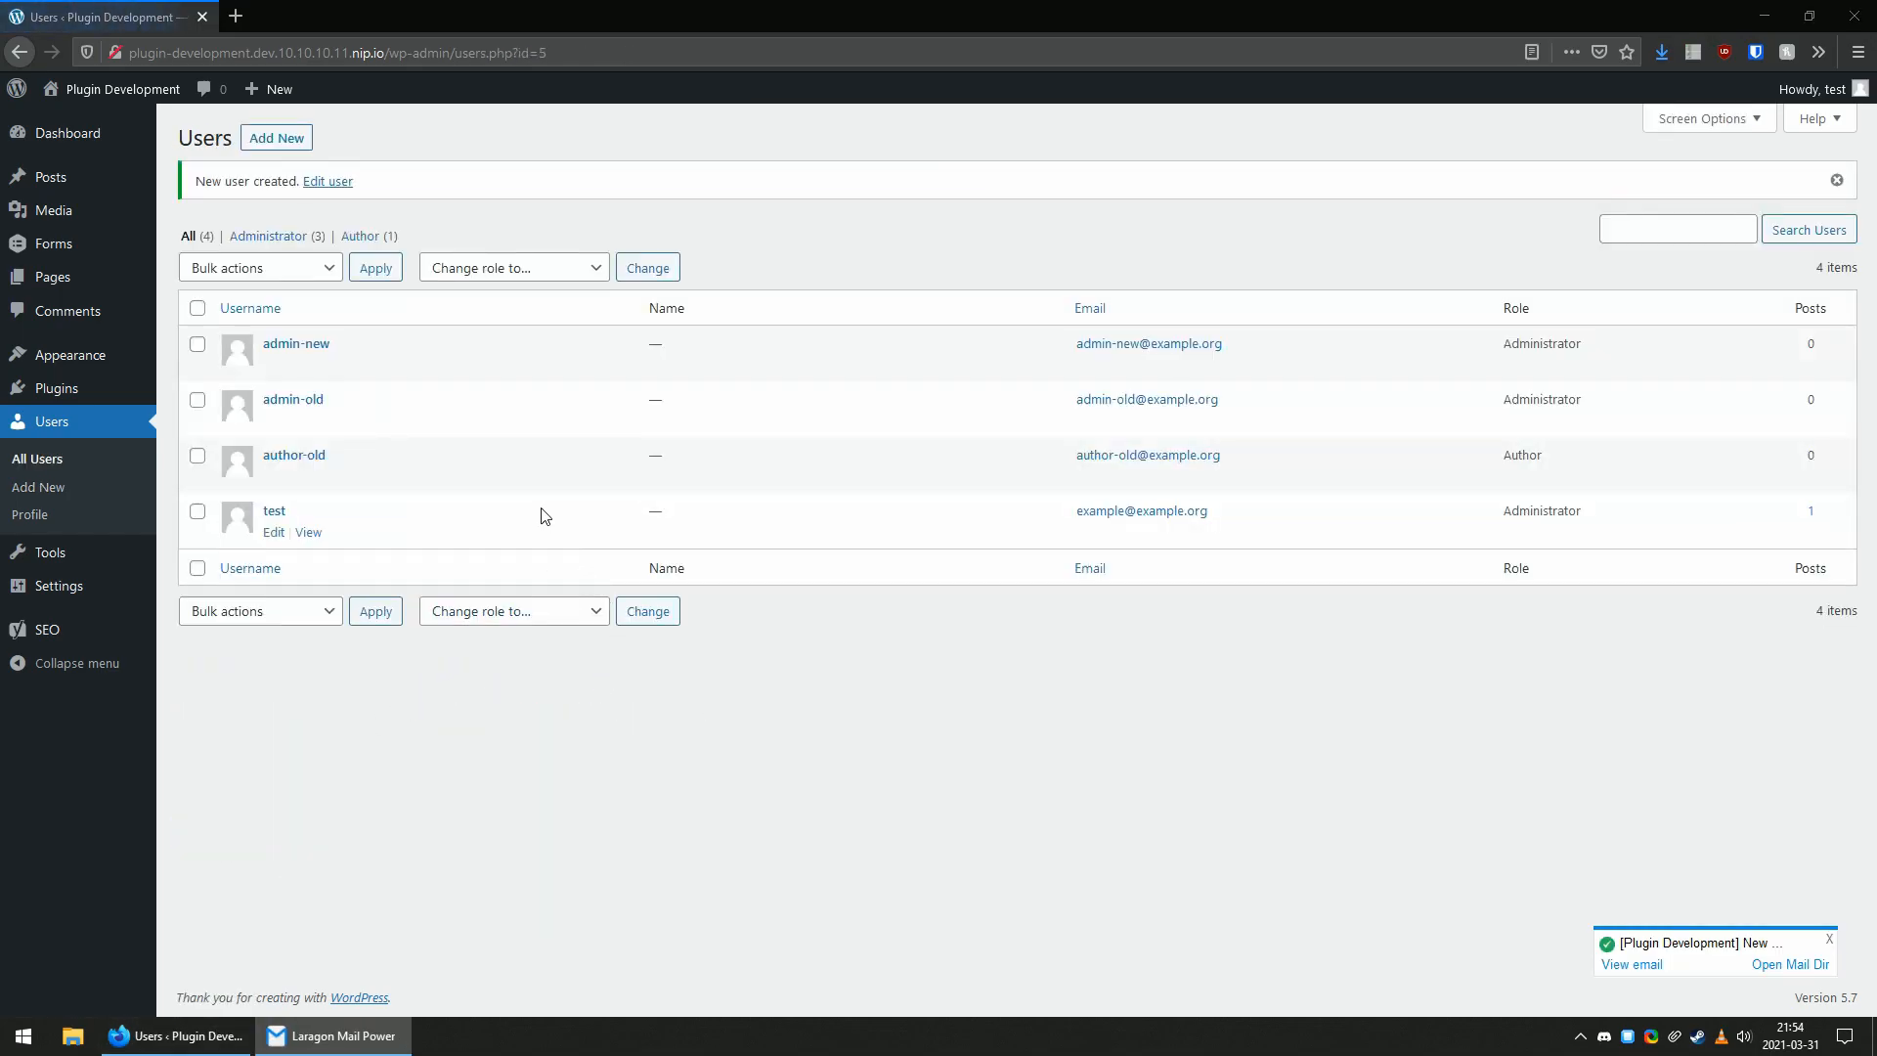
Return to the dashboard and check the current account's meta box layout.
{"action": "left_click", "coordinate": [29, 135]}
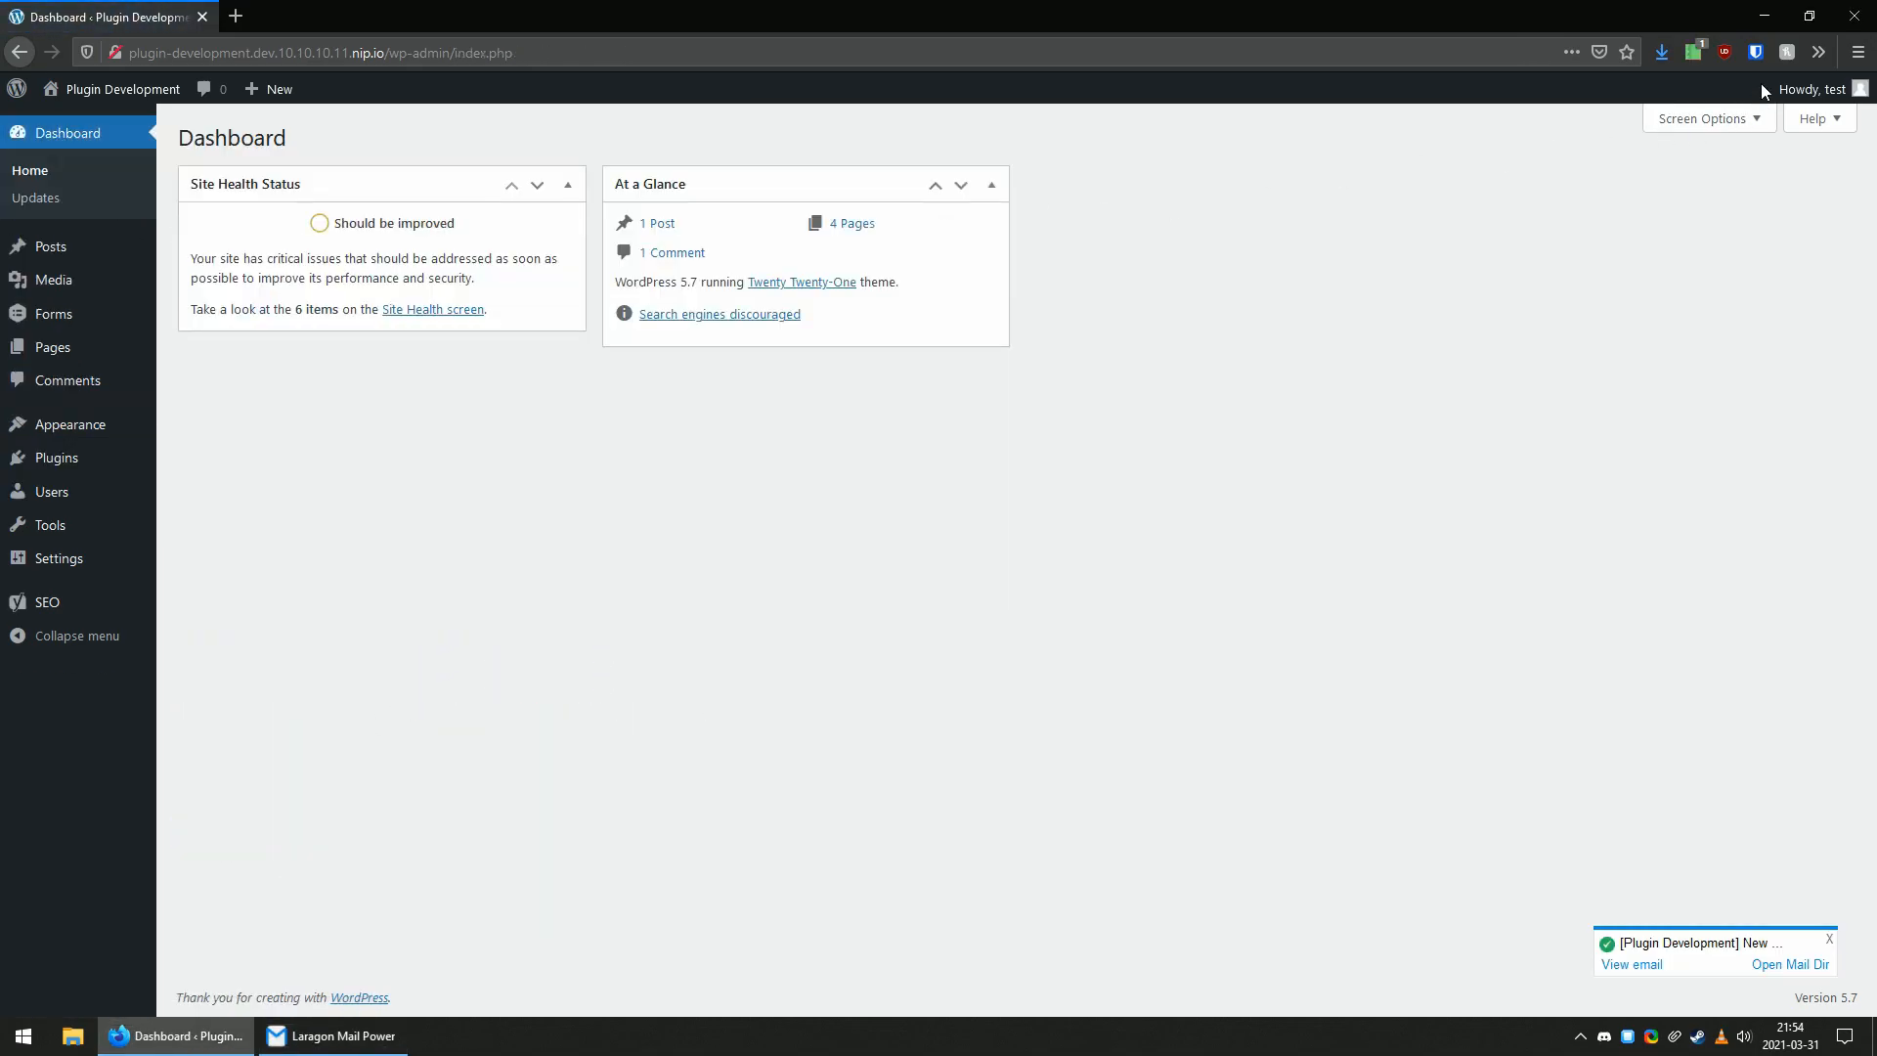
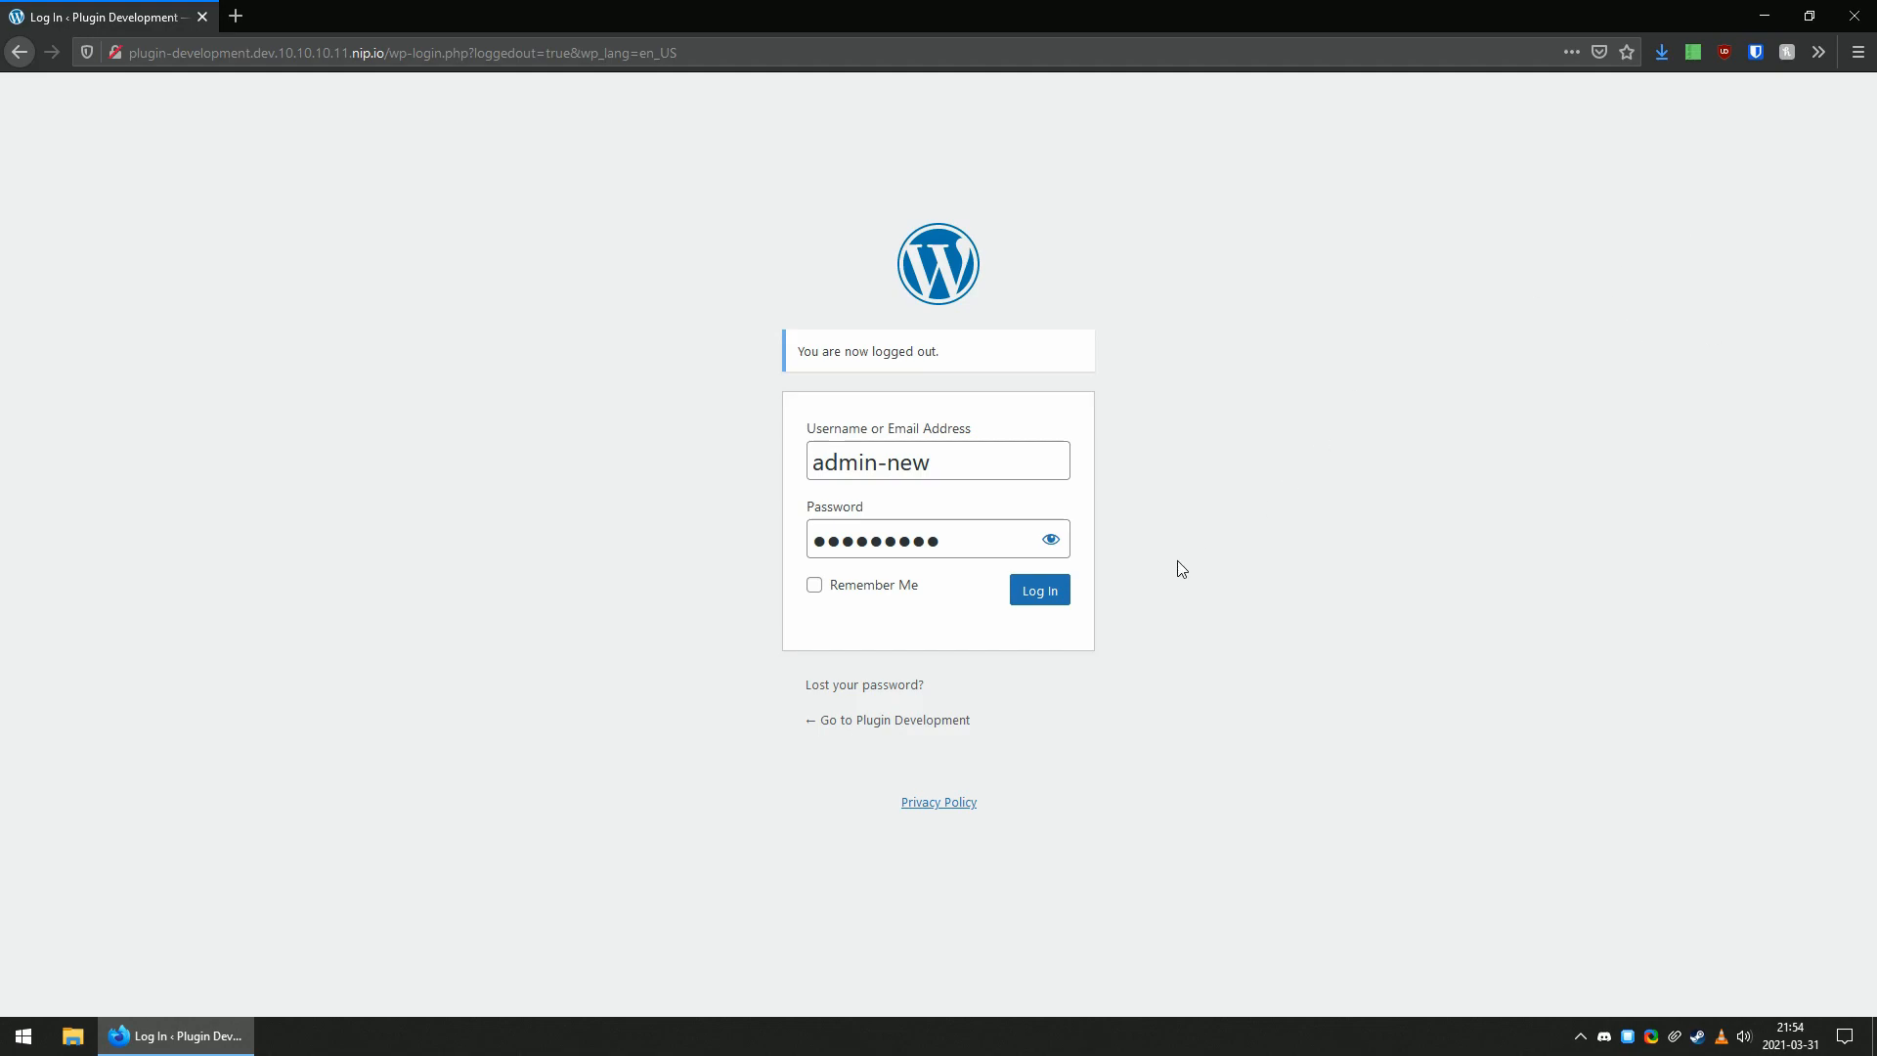
Log in as admin-new and show the Activity, Forms, Yoast SEO Posts Overview, and WordPress Events and News boxes on the dashboard.
{"action": "left_click", "coordinate": [1064, 594]}
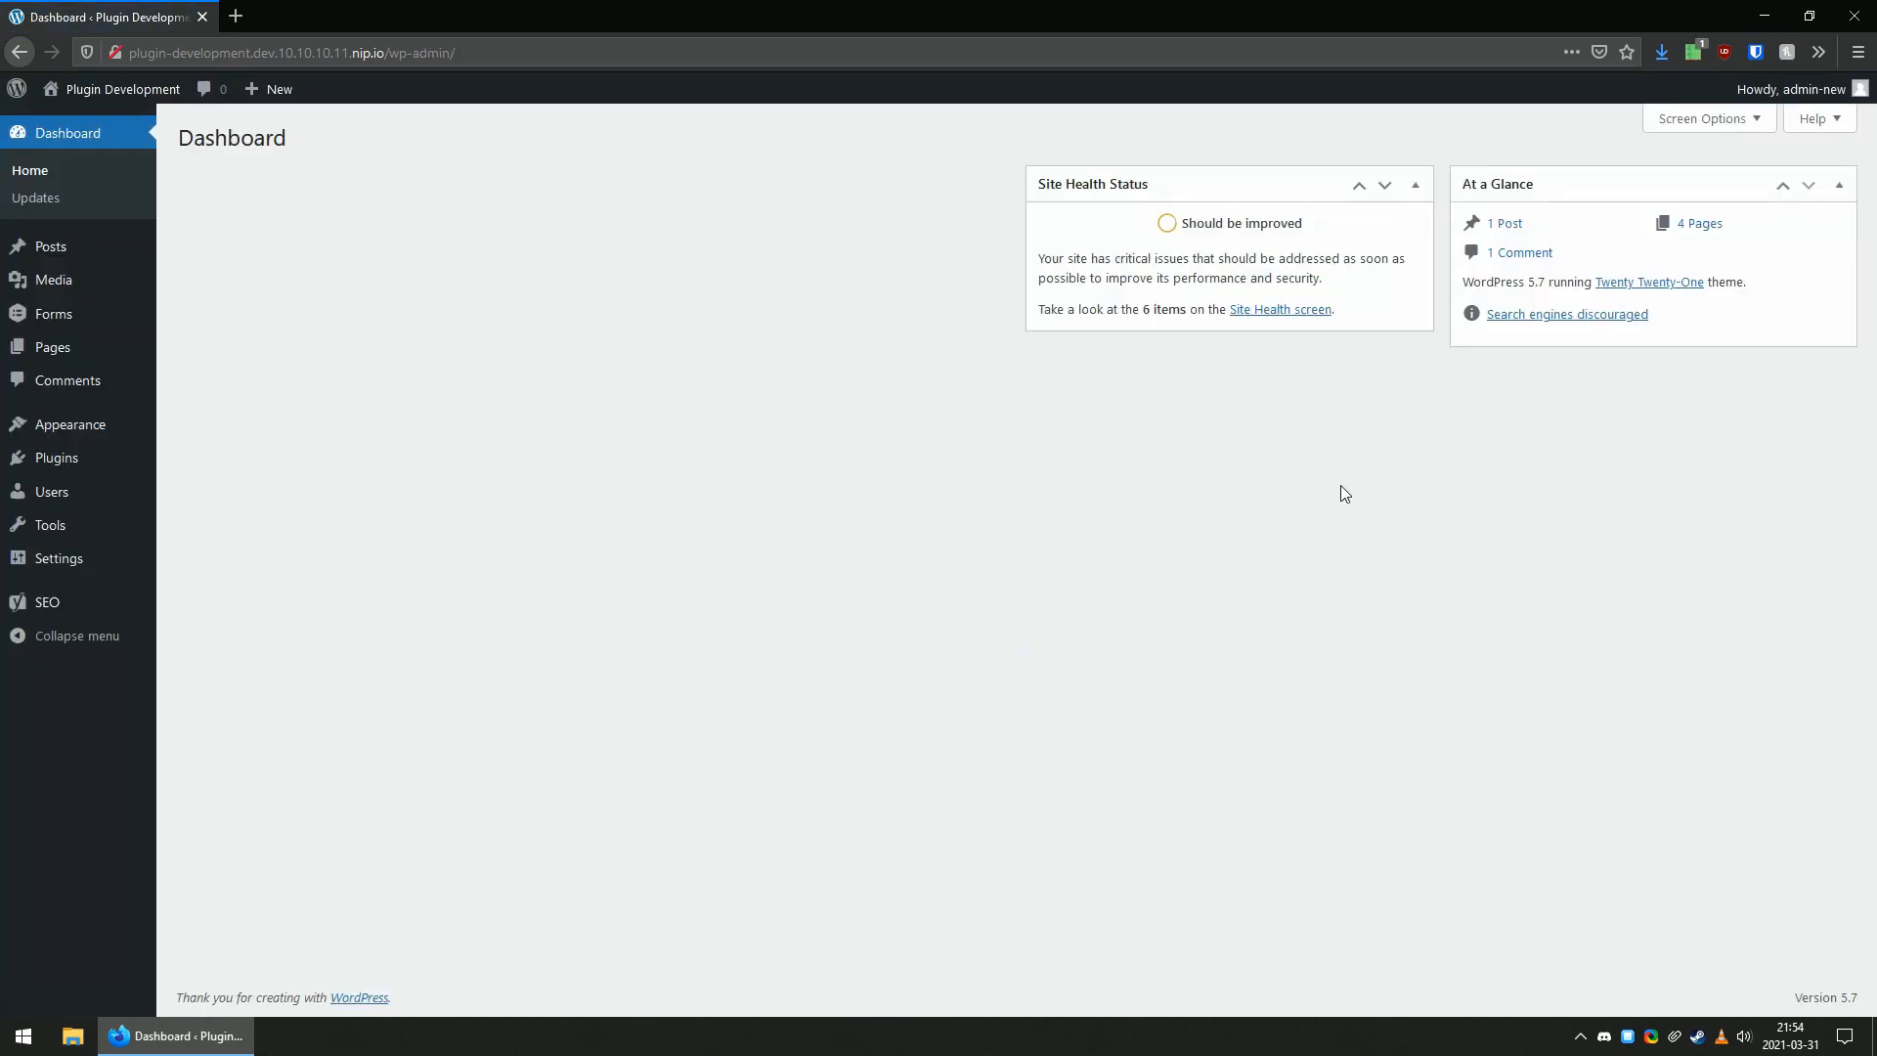
{"action": "left_click", "coordinate": [1696, 118]}
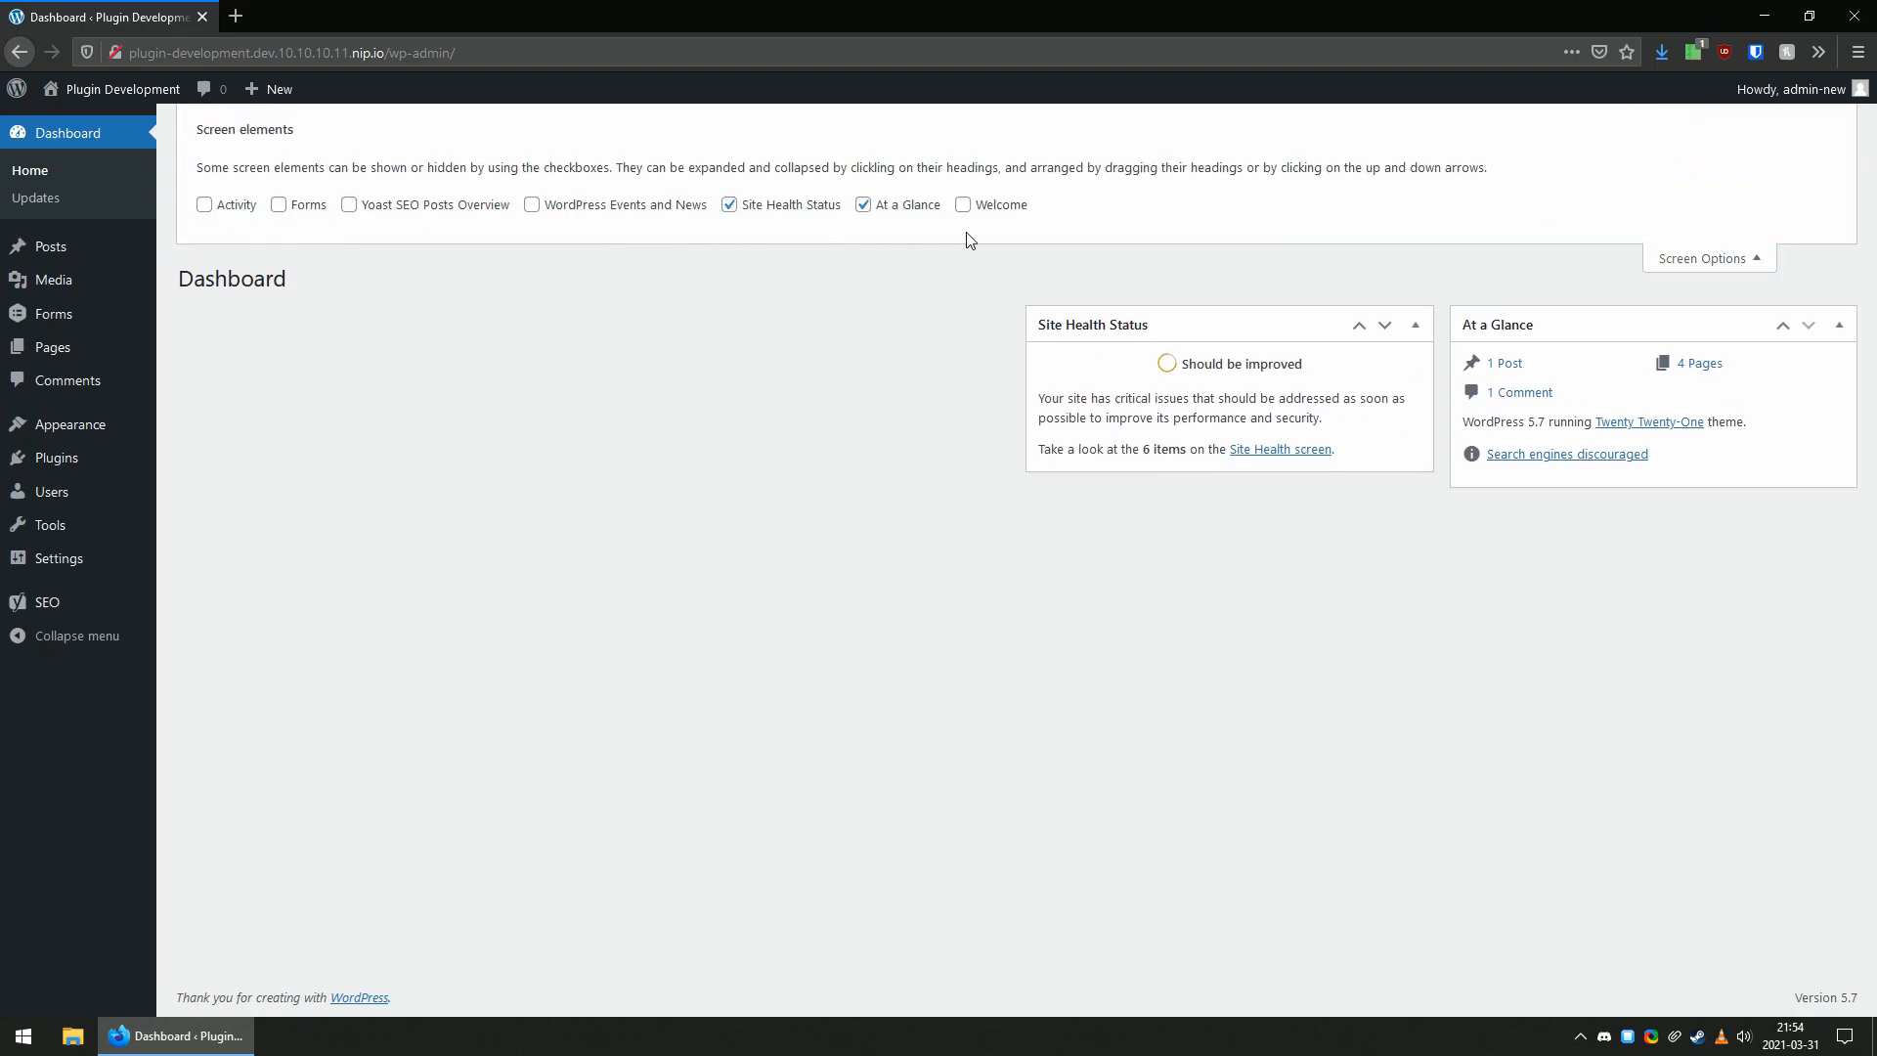
{"action": "left_click", "coordinate": [246, 205]}
{"action": "left_click", "coordinate": [298, 206]}
{"action": "left_click", "coordinate": [349, 204]}
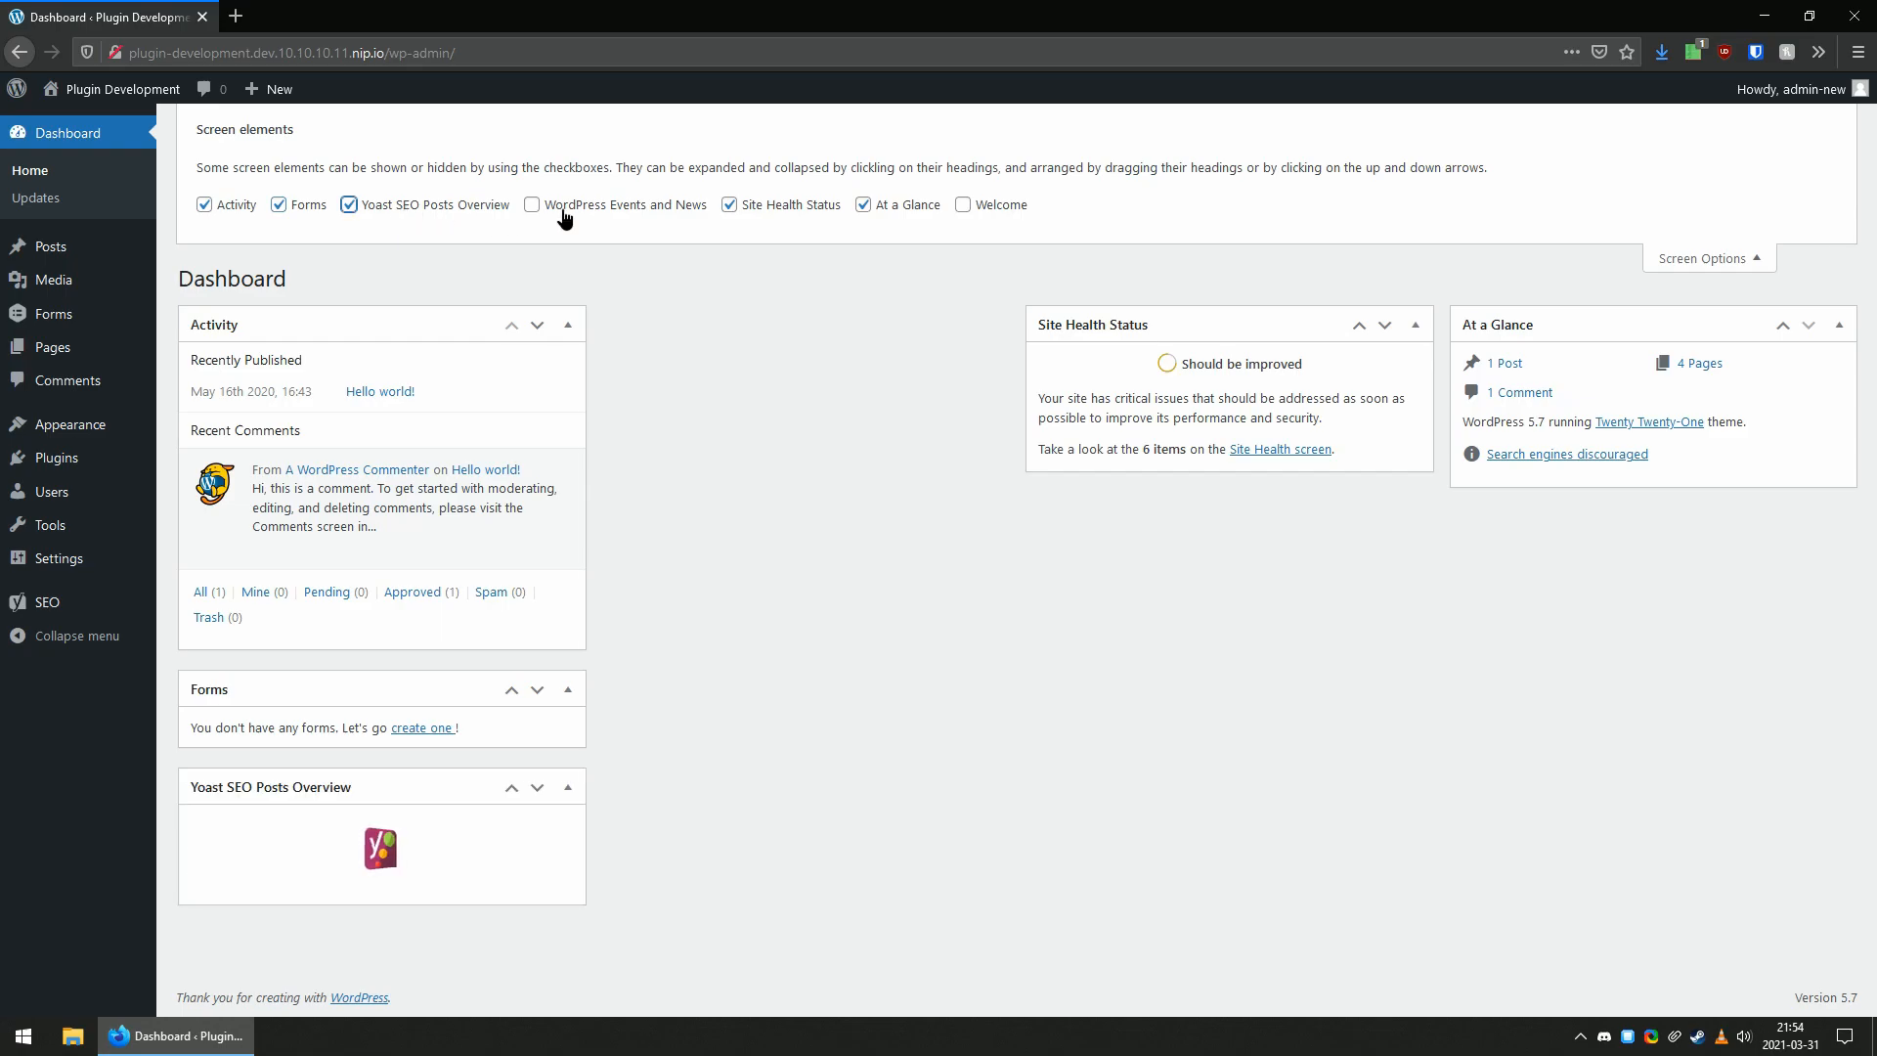
{"action": "left_click", "coordinate": [534, 206]}
{"action": "left_click", "coordinate": [982, 206]}
{"action": "left_click", "coordinate": [1007, 206]}
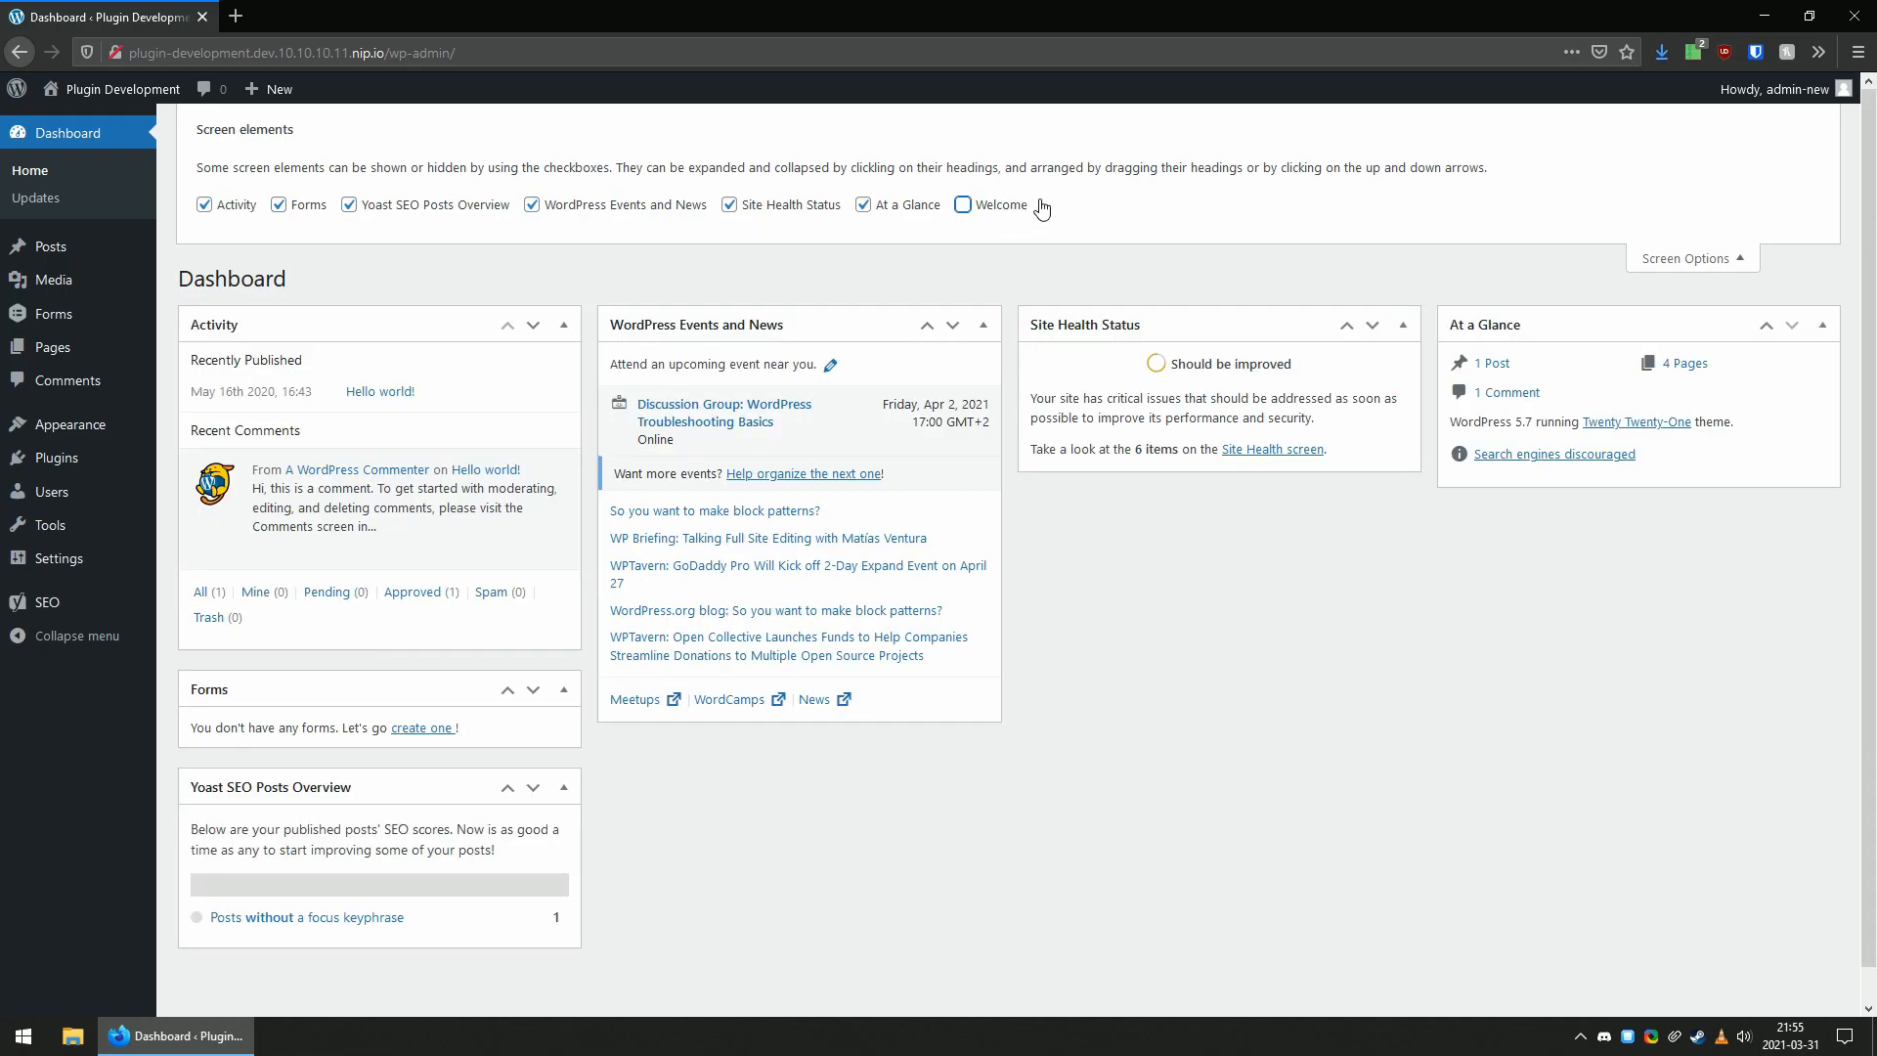
{"action": "left_click", "coordinate": [1683, 258]}
Examine the Dashboard Customization Status in the KonMari settings, look at the dashboard again, and return to the settings.
{"action": "mouse_move", "coordinate": [54, 558]}
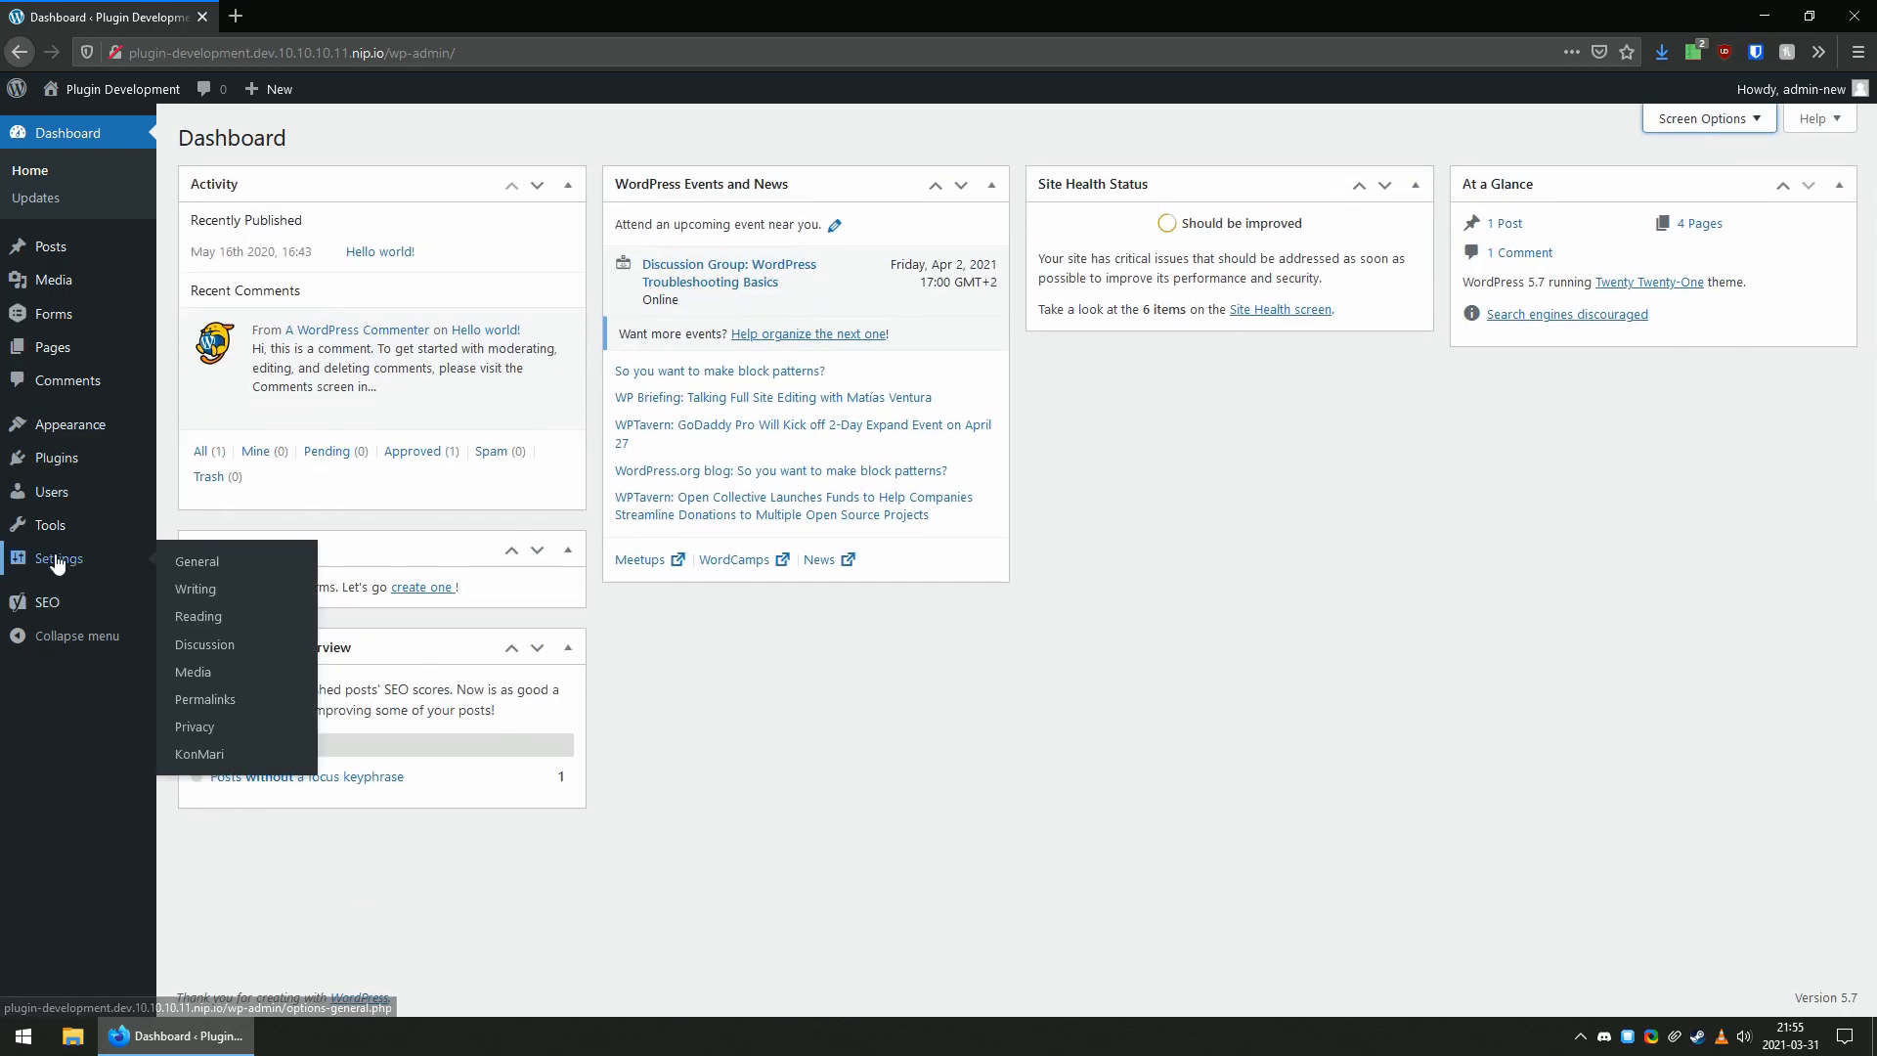
{"action": "left_click", "coordinate": [221, 766]}
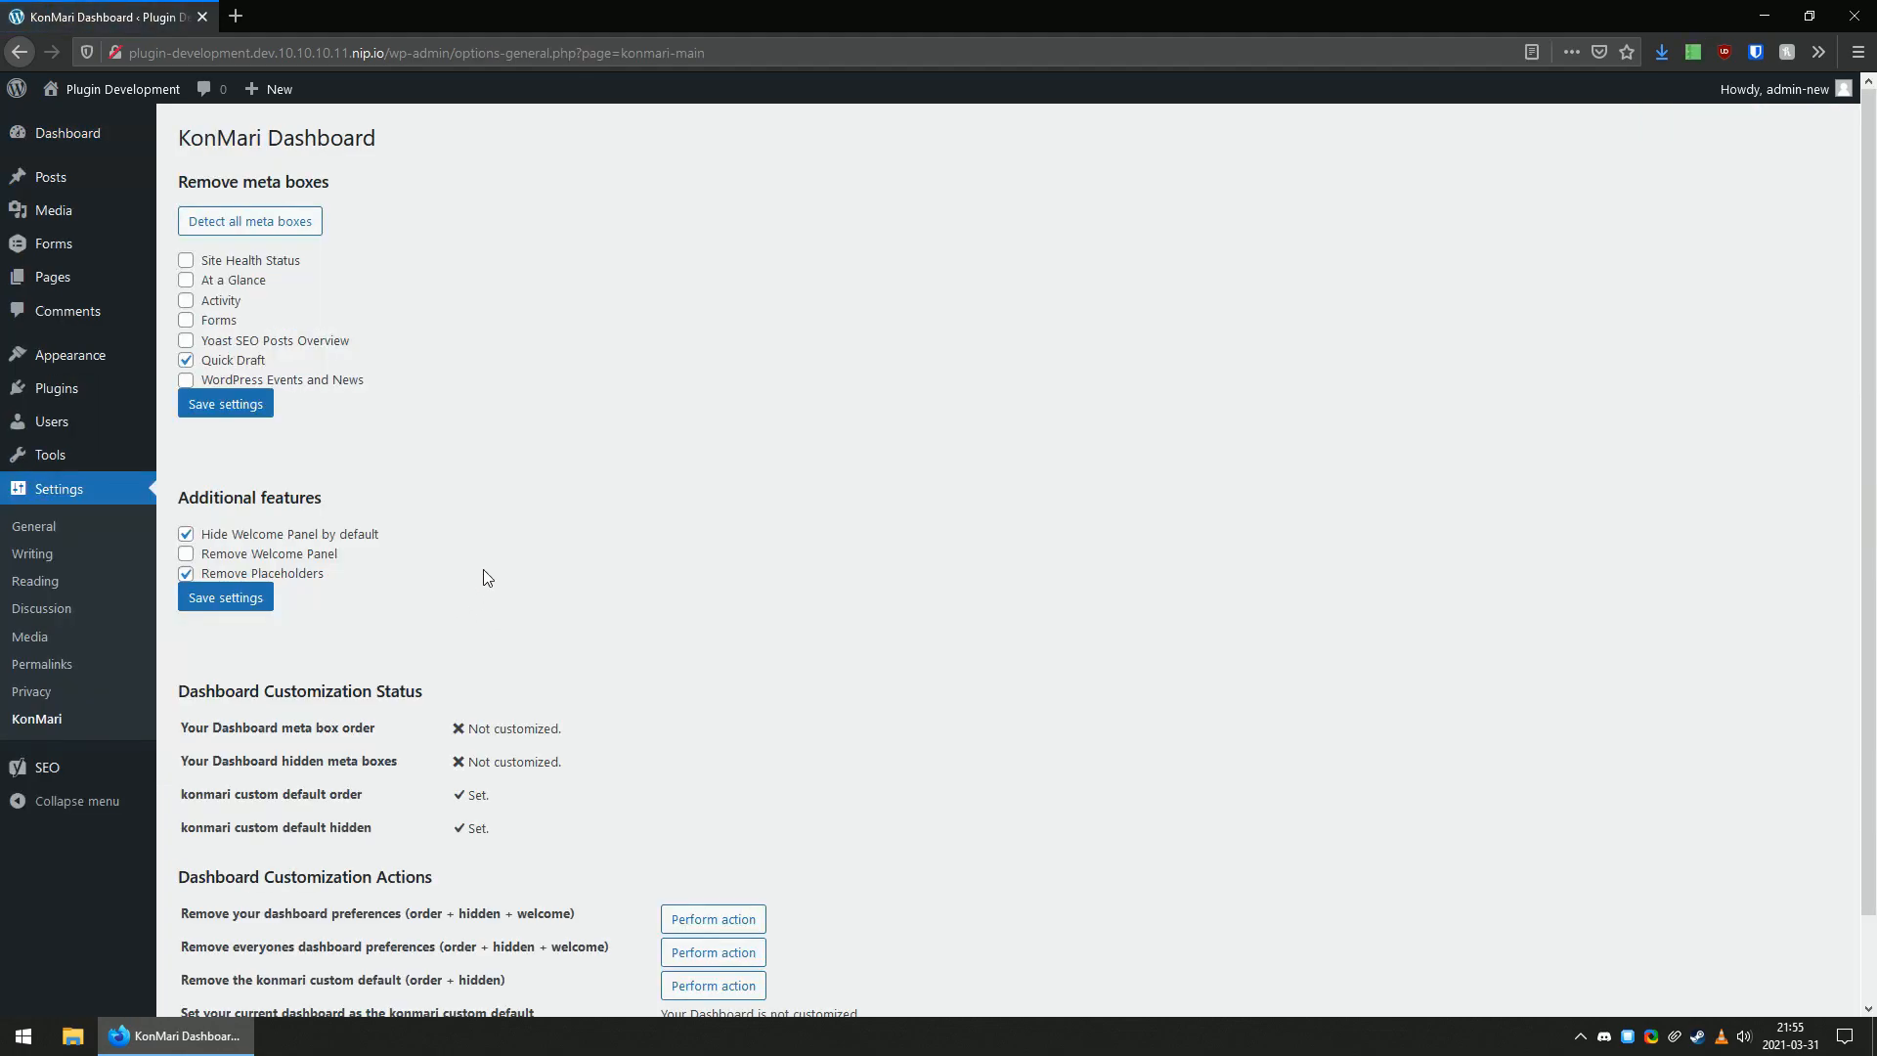
{"action": "scroll", "coordinate": [469, 528], "scroll_direction": "down", "scroll_amount": 2}
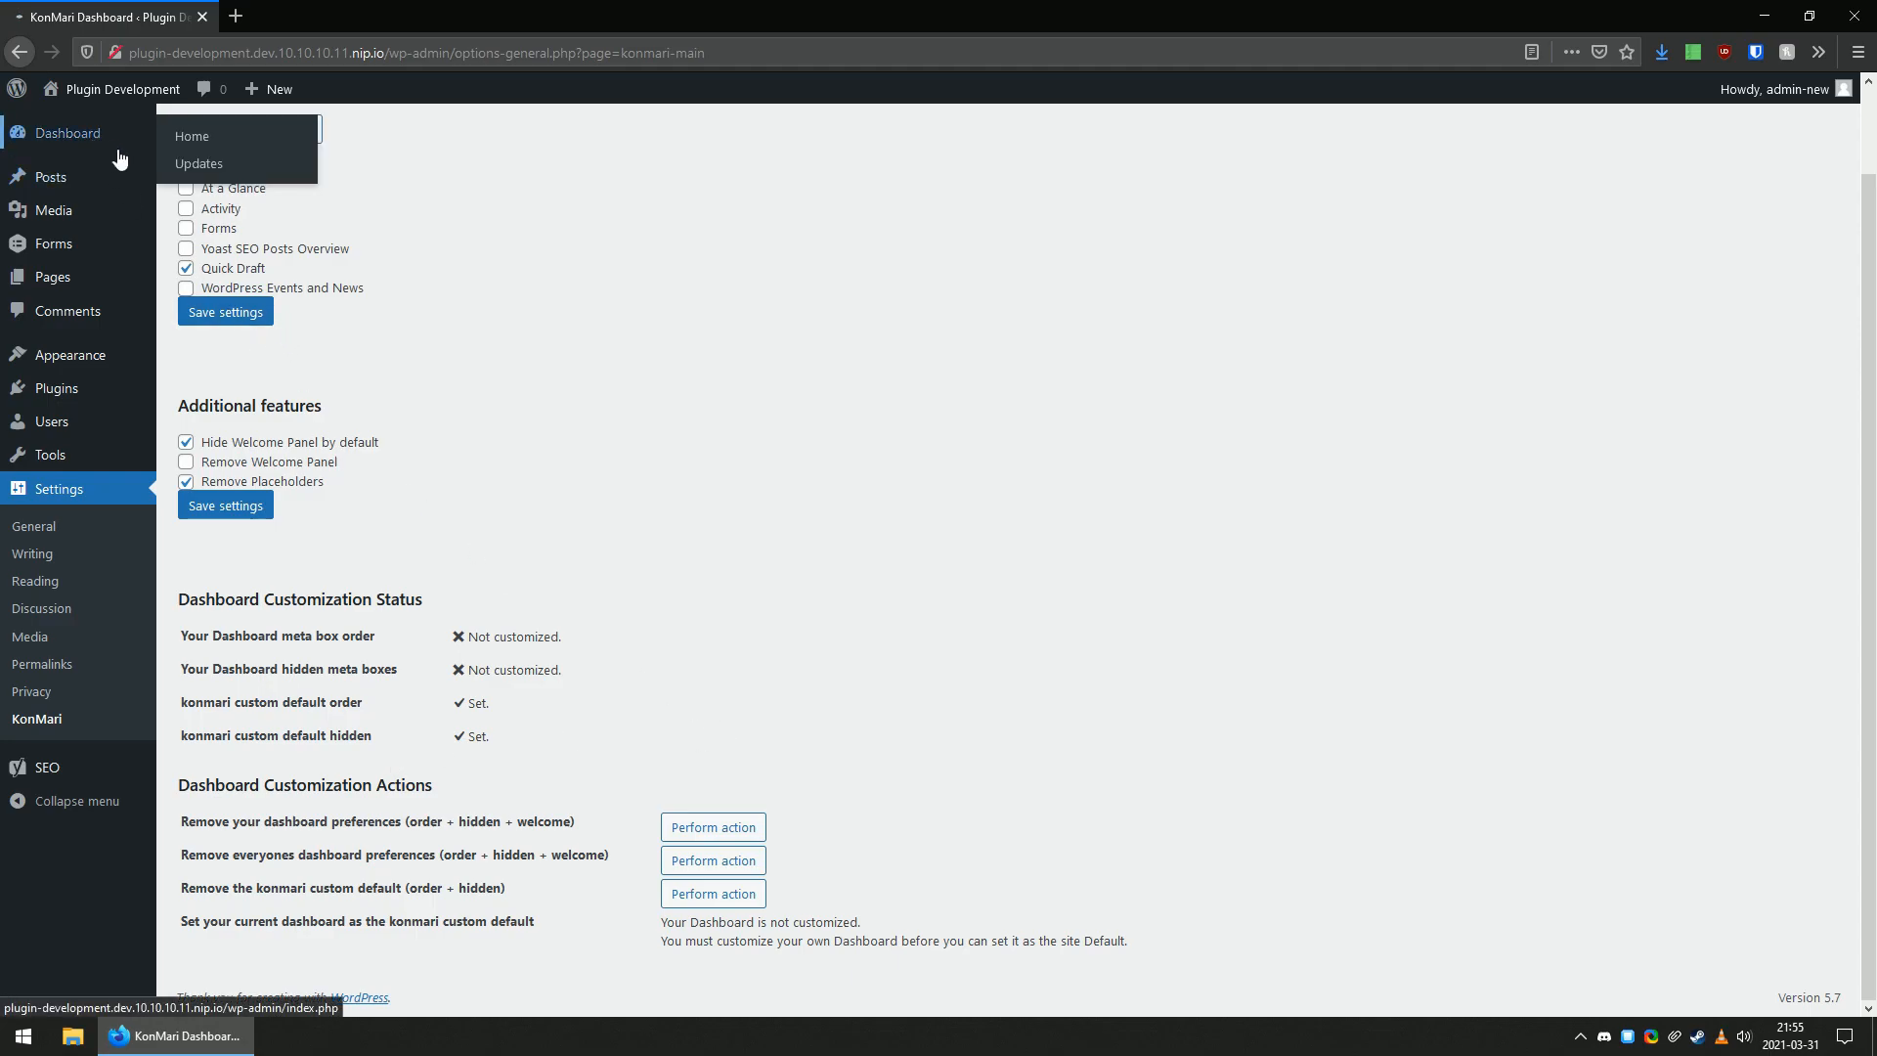
{"action": "left_click", "coordinate": [51, 142]}
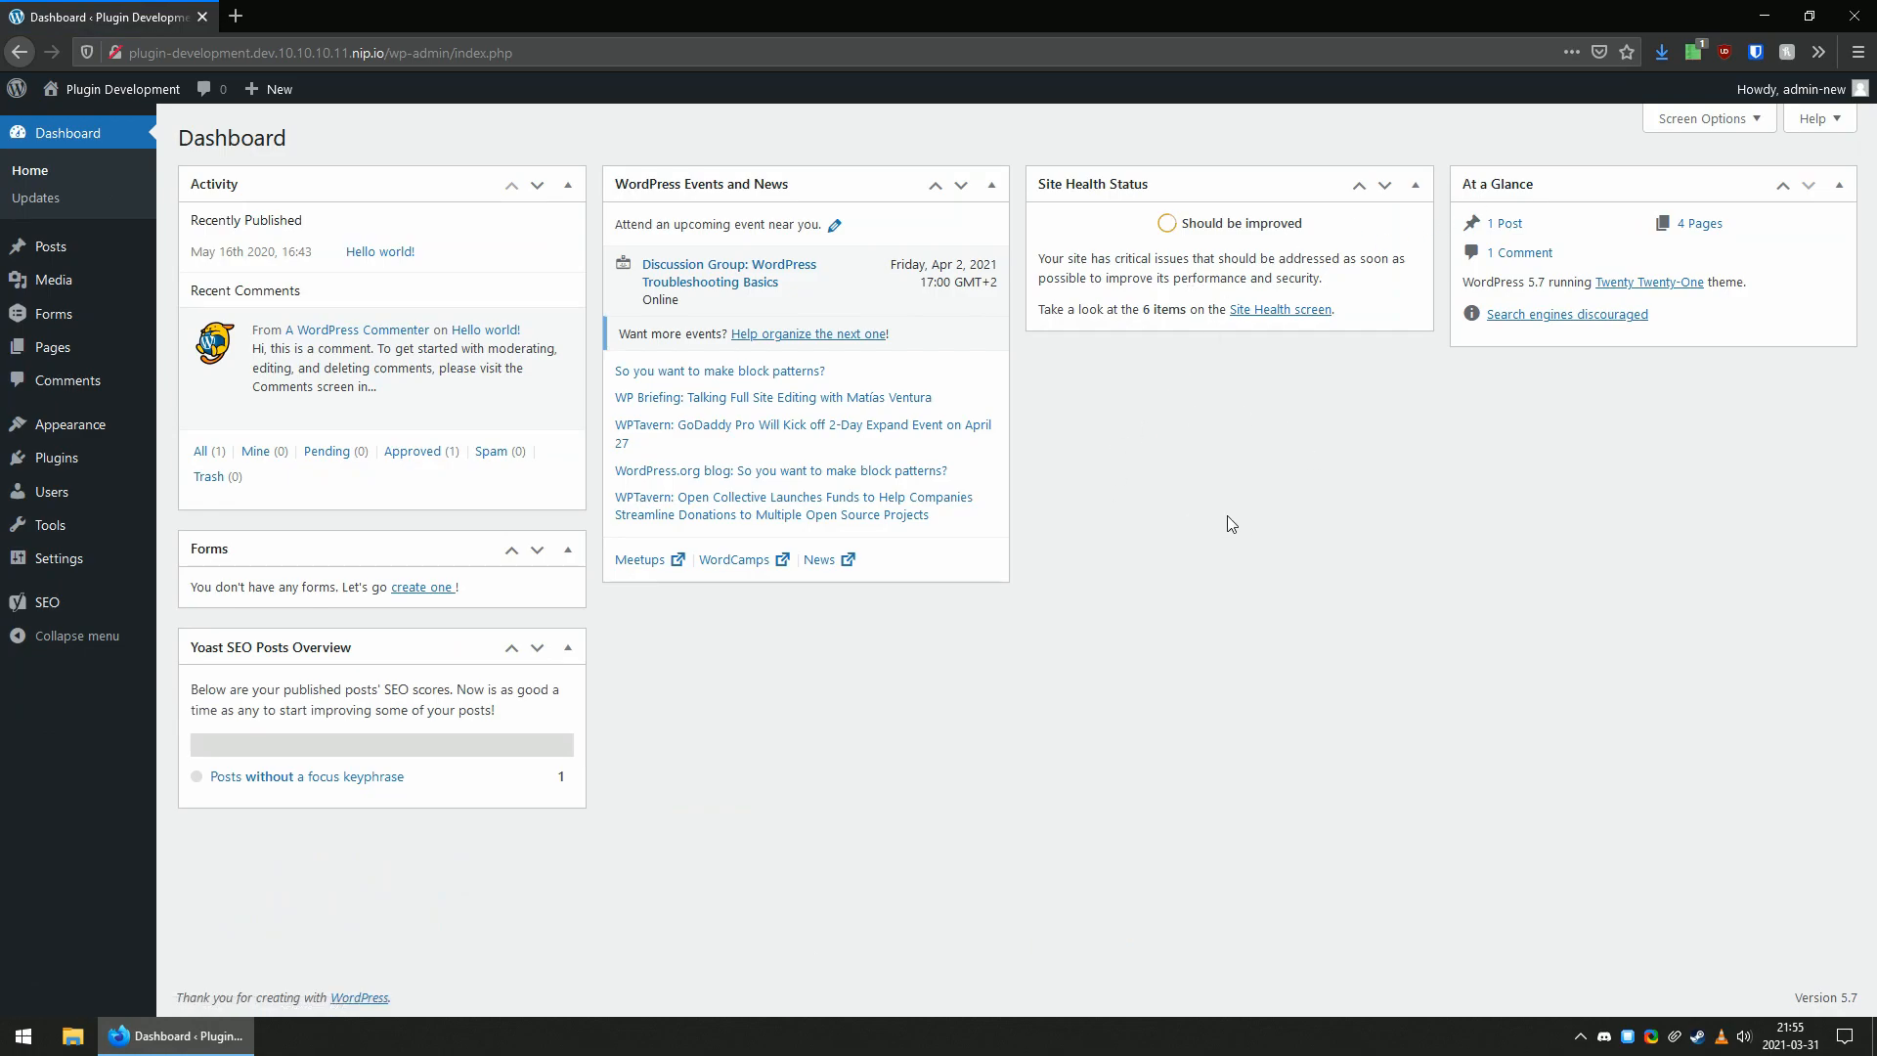
{"action": "key", "text": "alt+Left"}
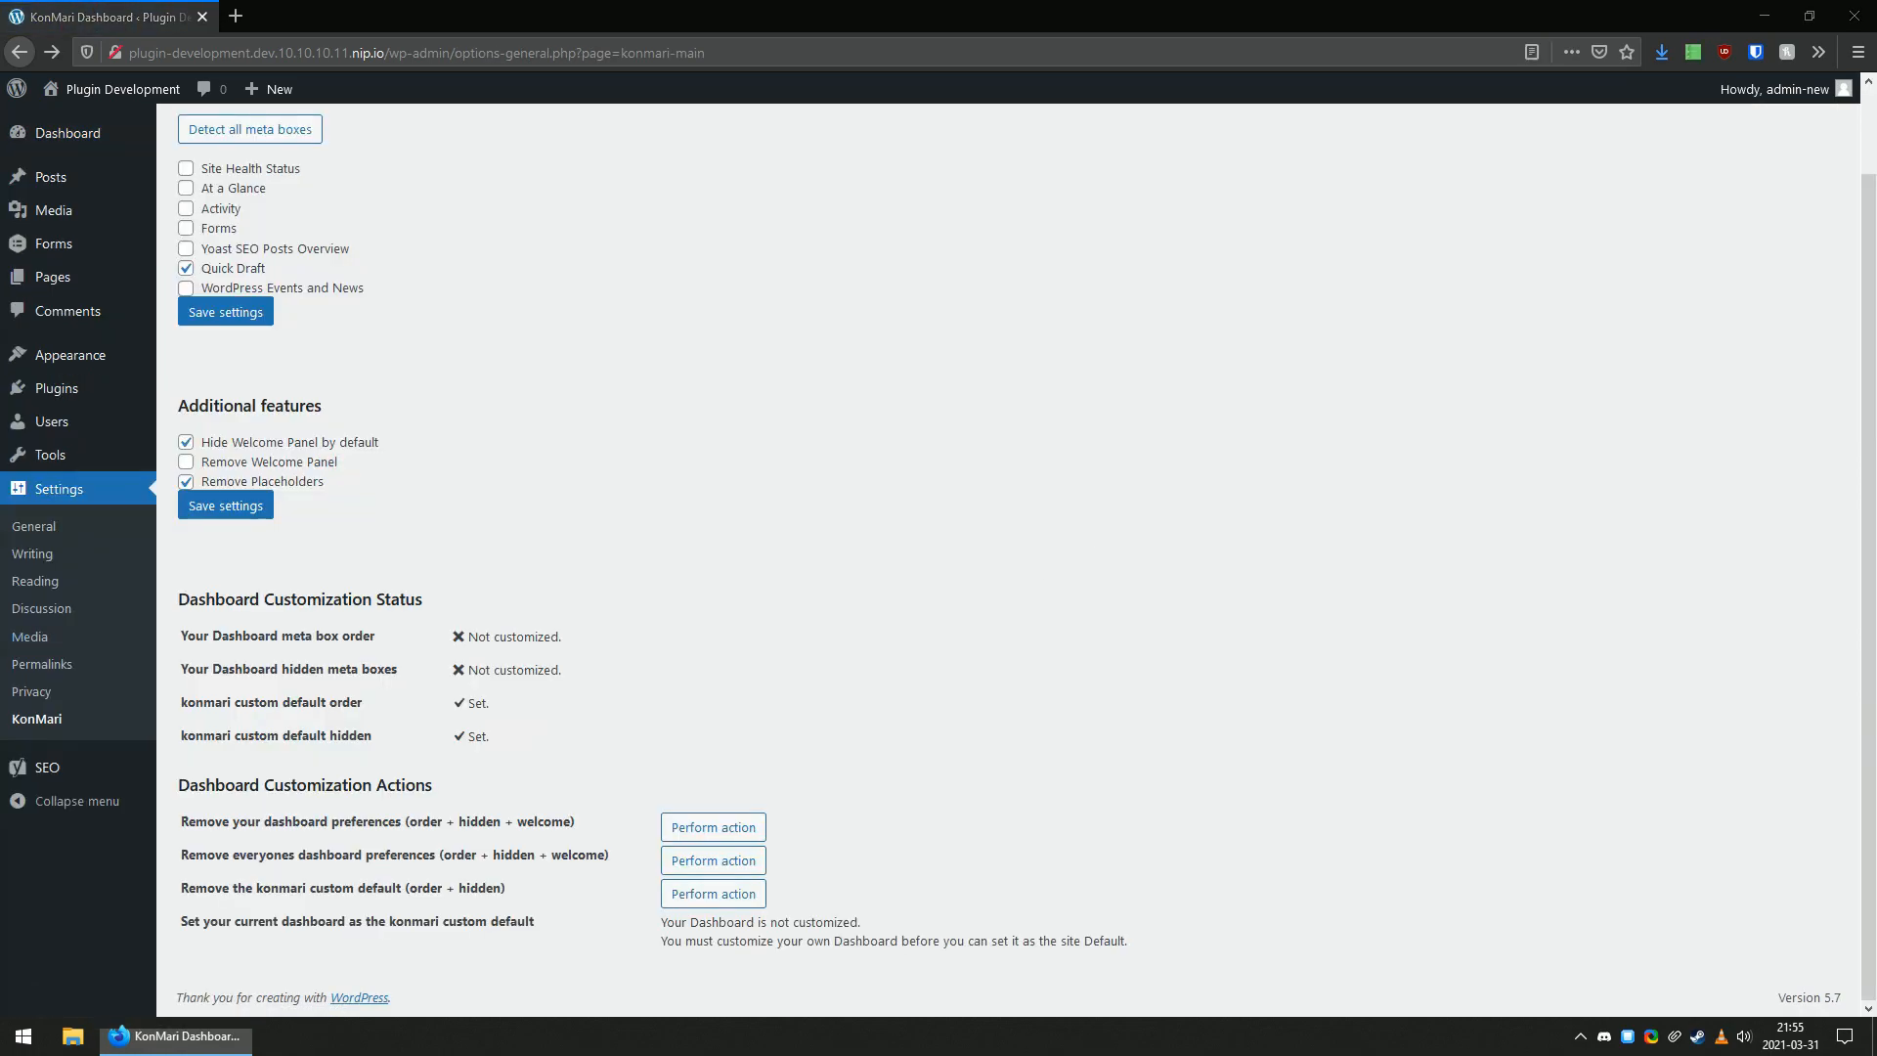